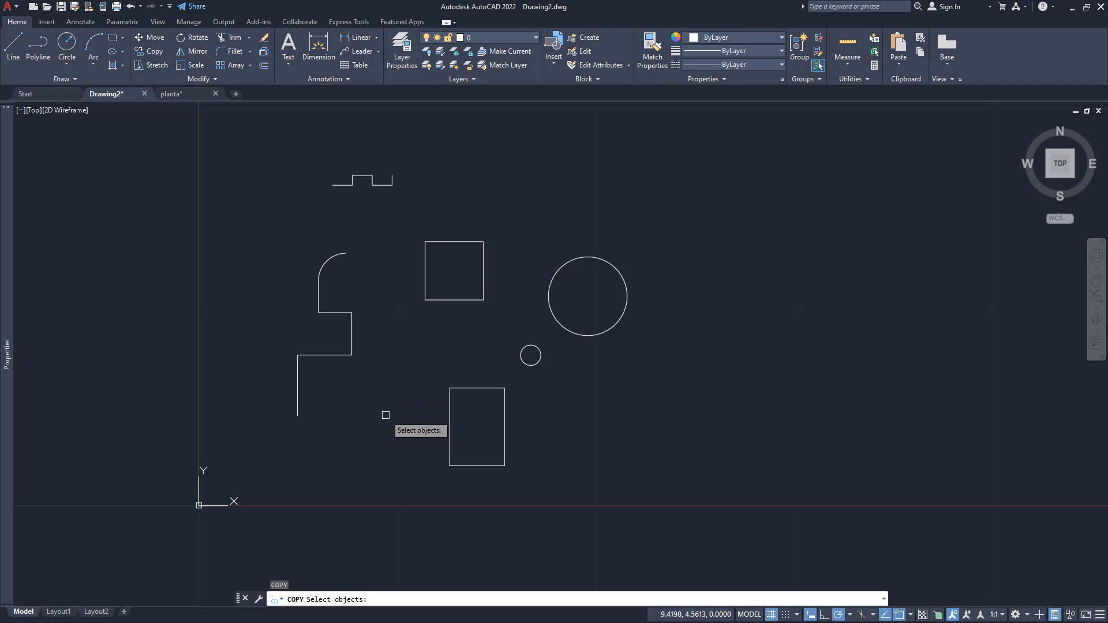
Step: Copy the lower rectangle five times to the right from its upper-left corner, placing the copies edge to edge in one row
click(480, 388)
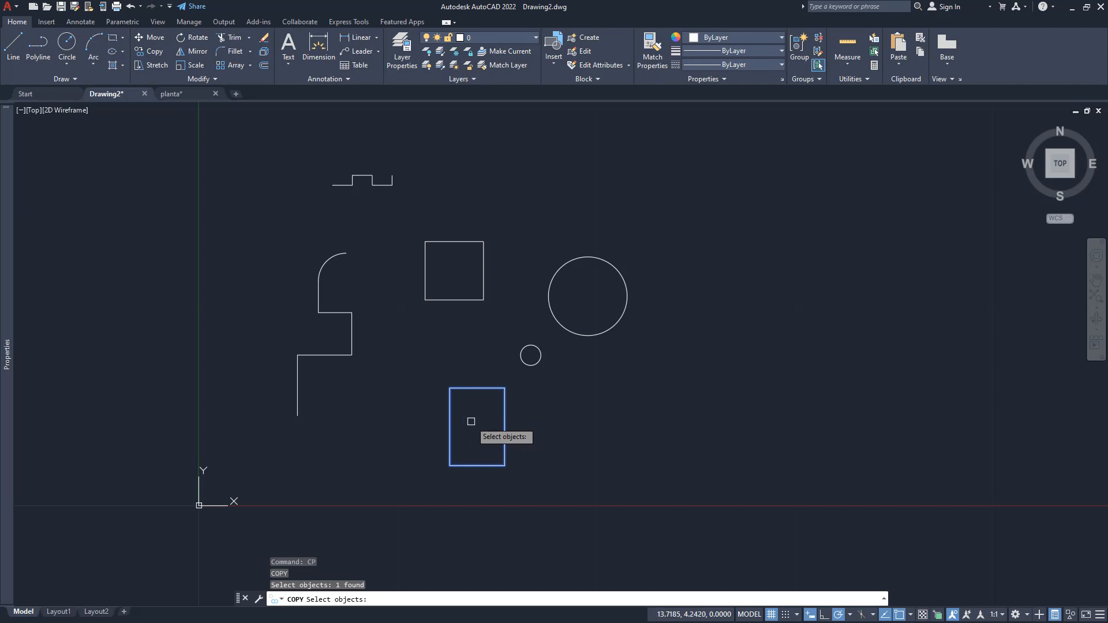
key(Return)
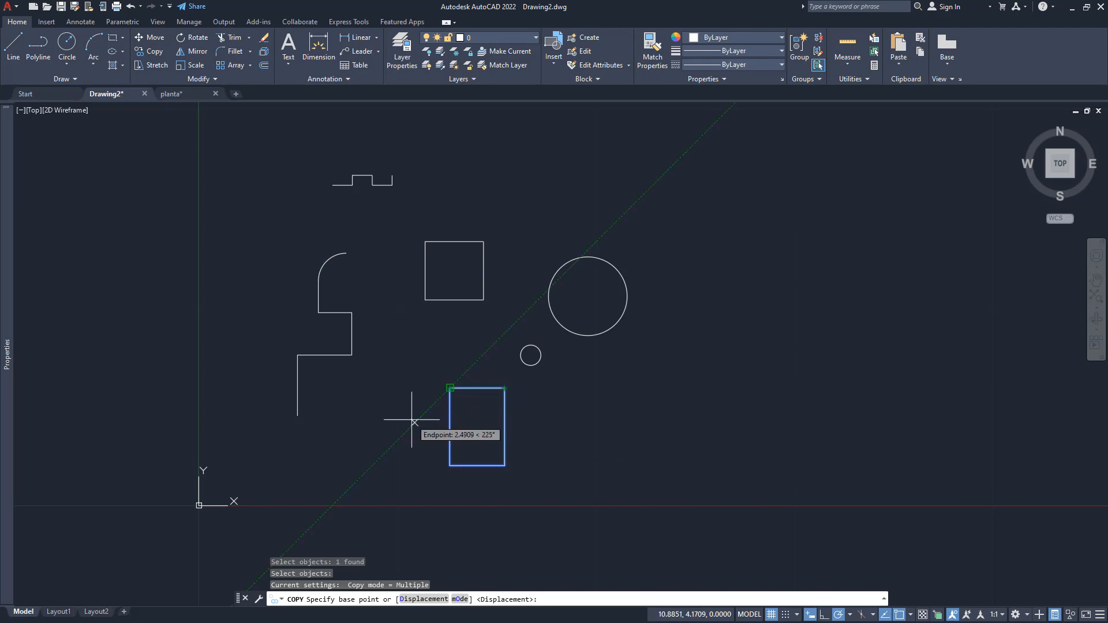
click(450, 387)
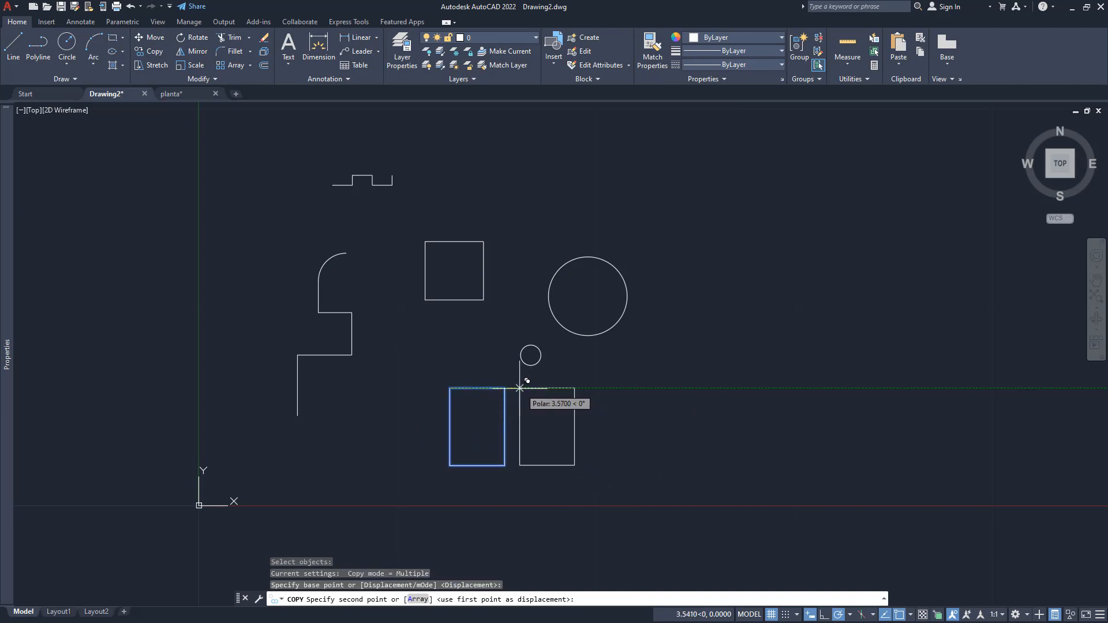
click(504, 387)
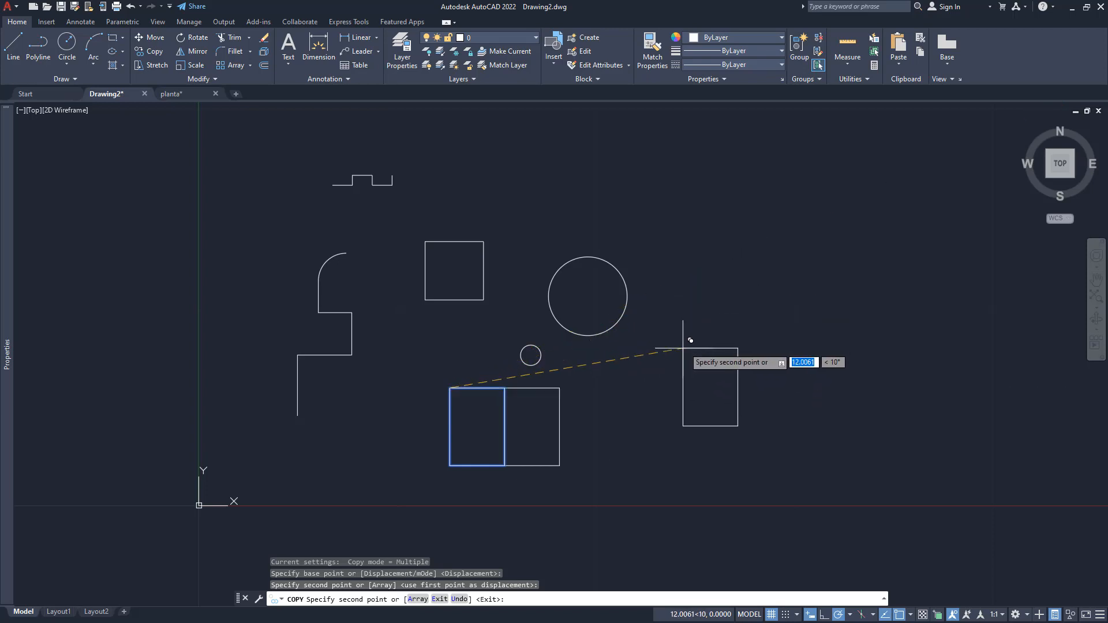
click(559, 388)
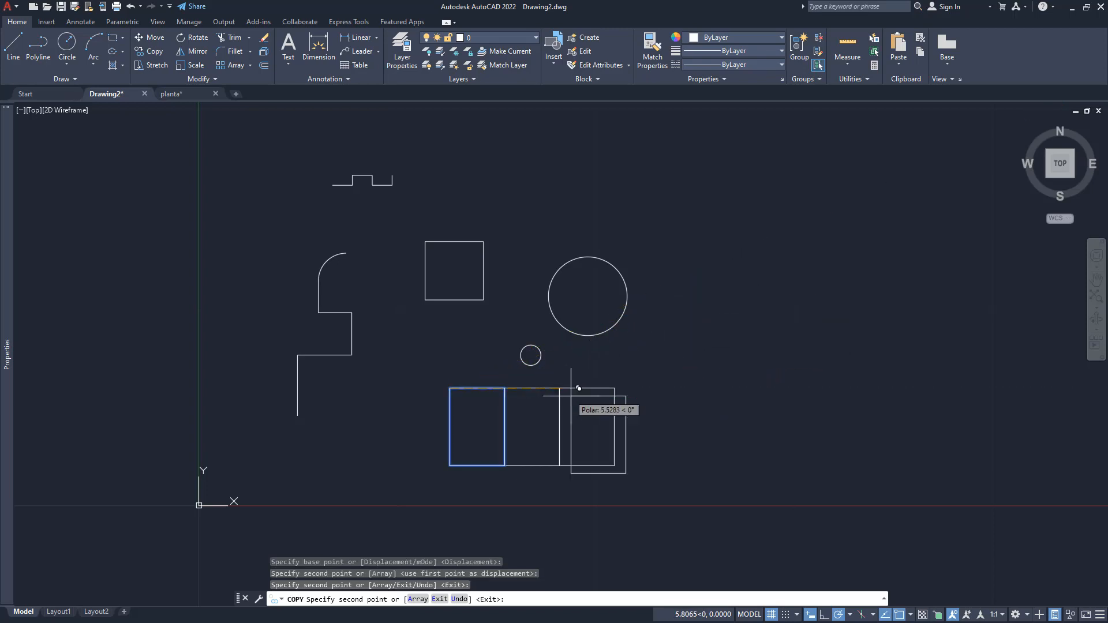
click(615, 388)
click(669, 388)
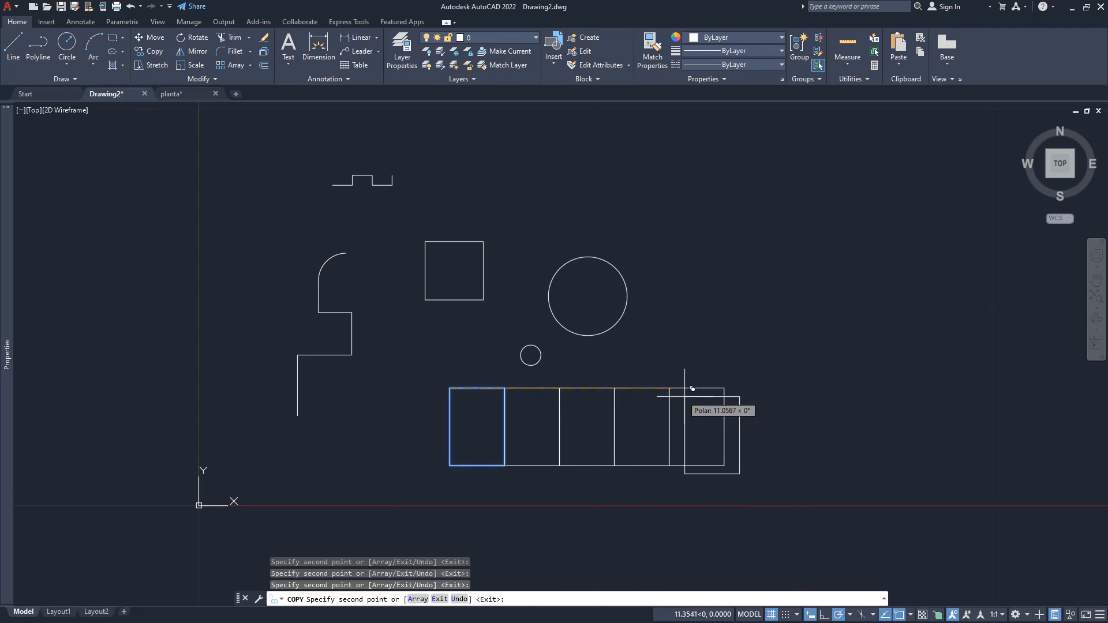
click(724, 387)
key(Return)
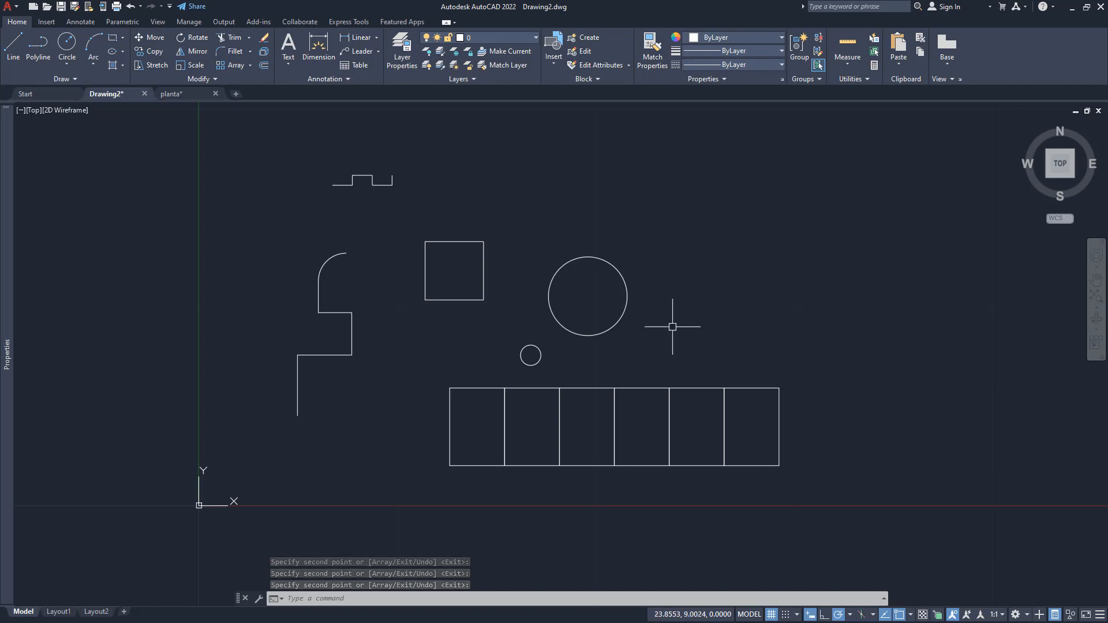
Step: Copy the small circle from its center to the center of the large circle
text(ct o)
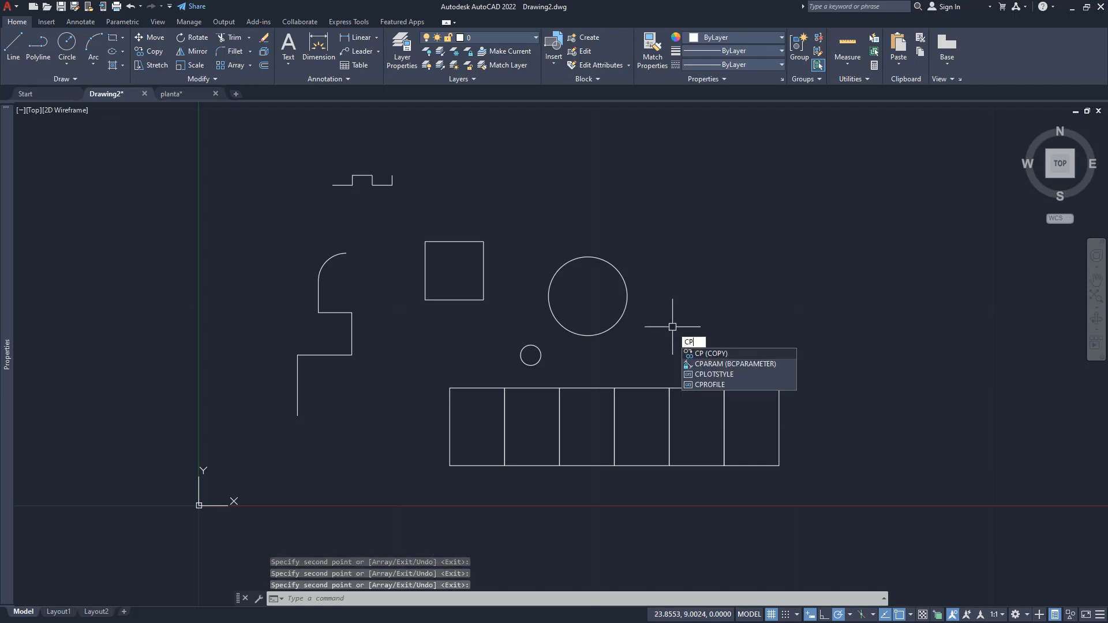
key(Return)
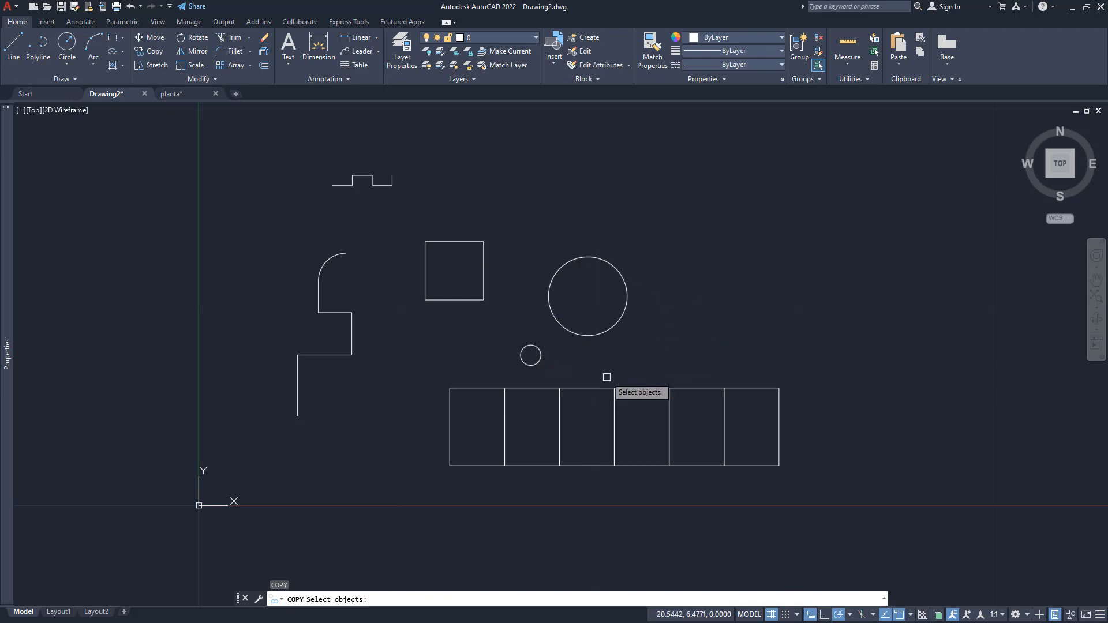
click(539, 350)
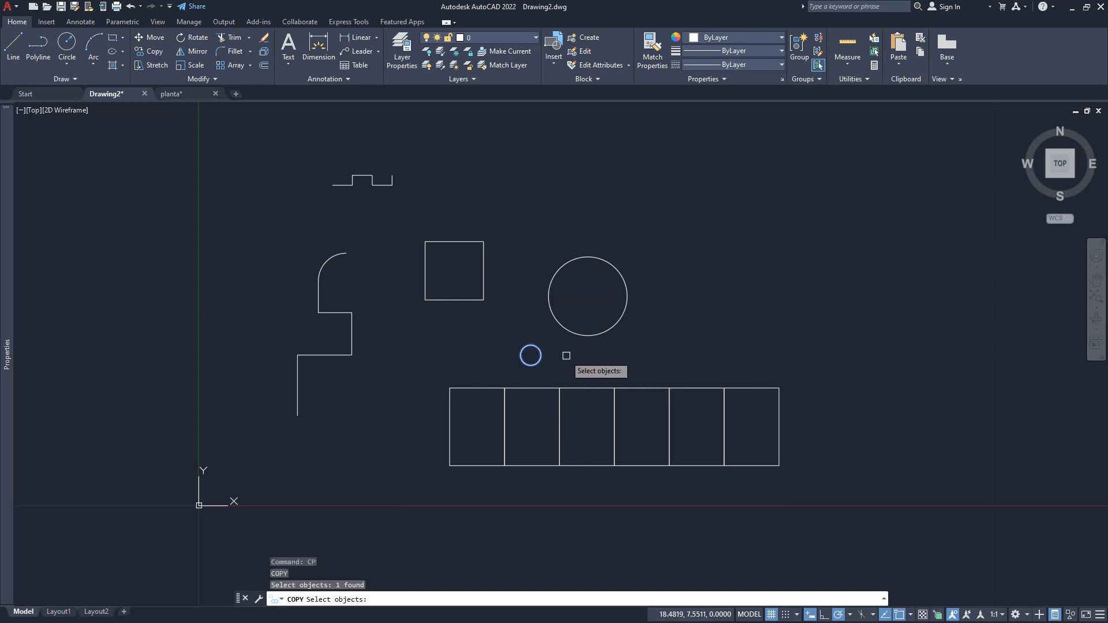
key(Return)
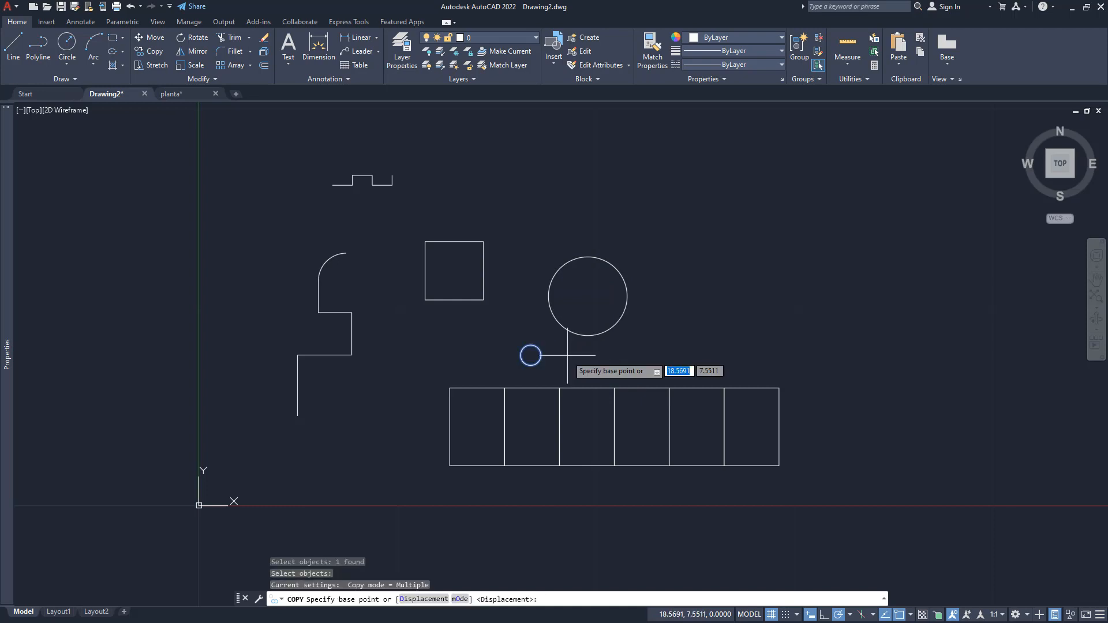
click(530, 355)
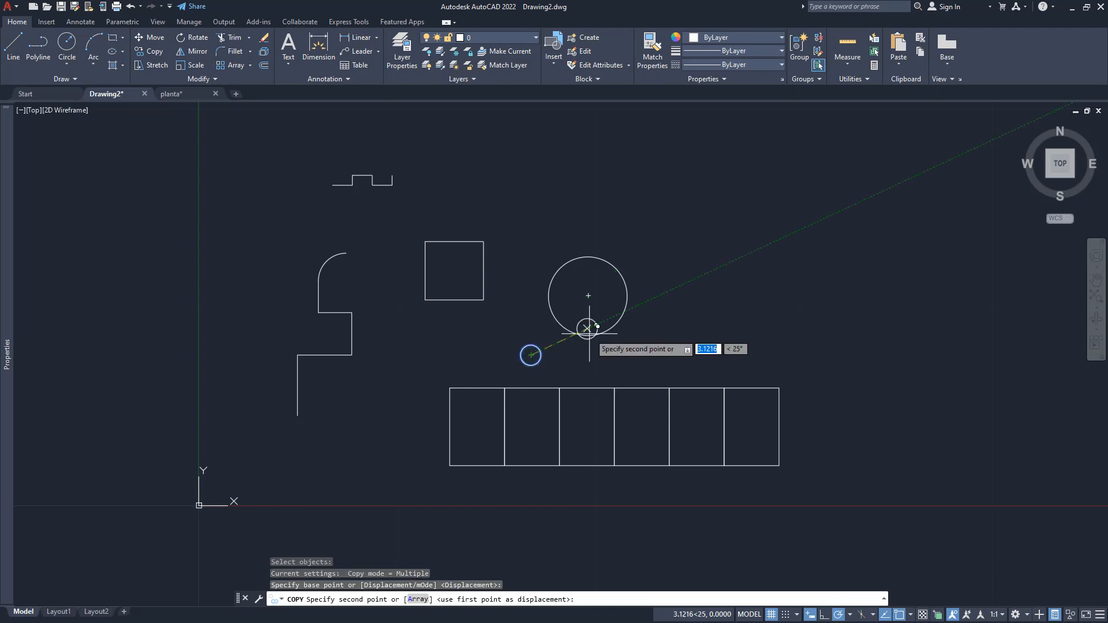
click(588, 296)
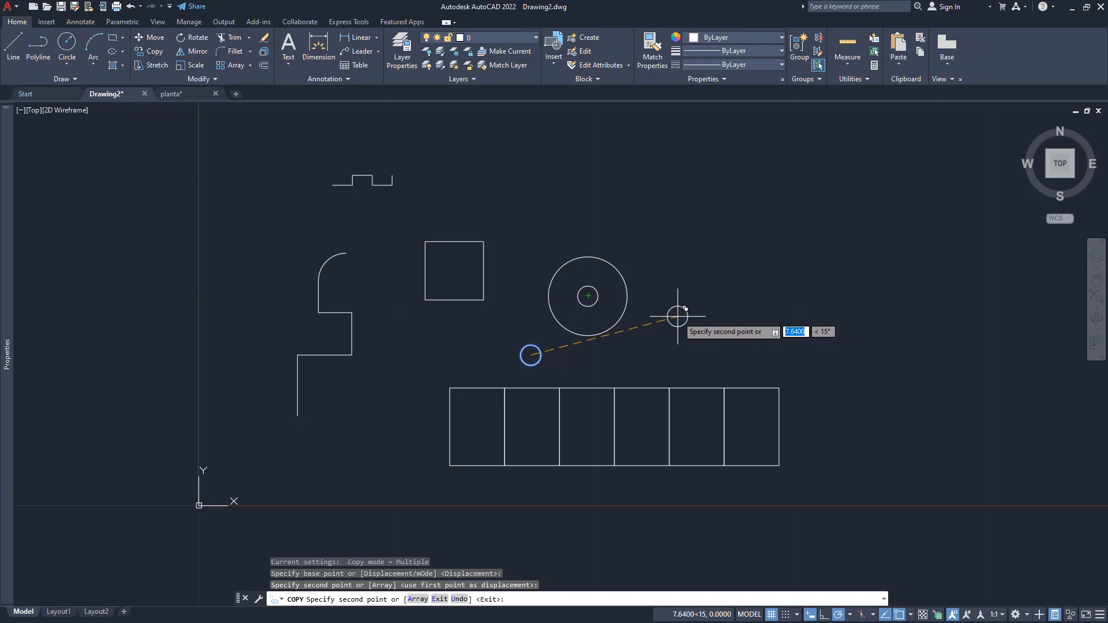
key(Return)
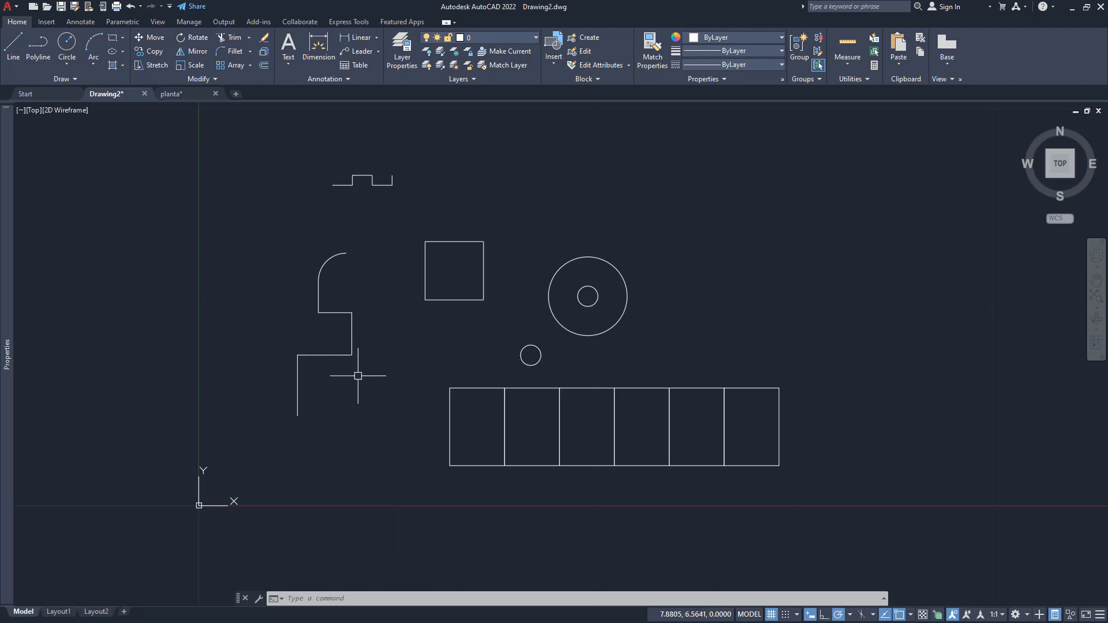
Step: Copy all the shapes in the drawing 30 units horizontally to the right
text(co)
key(Return)
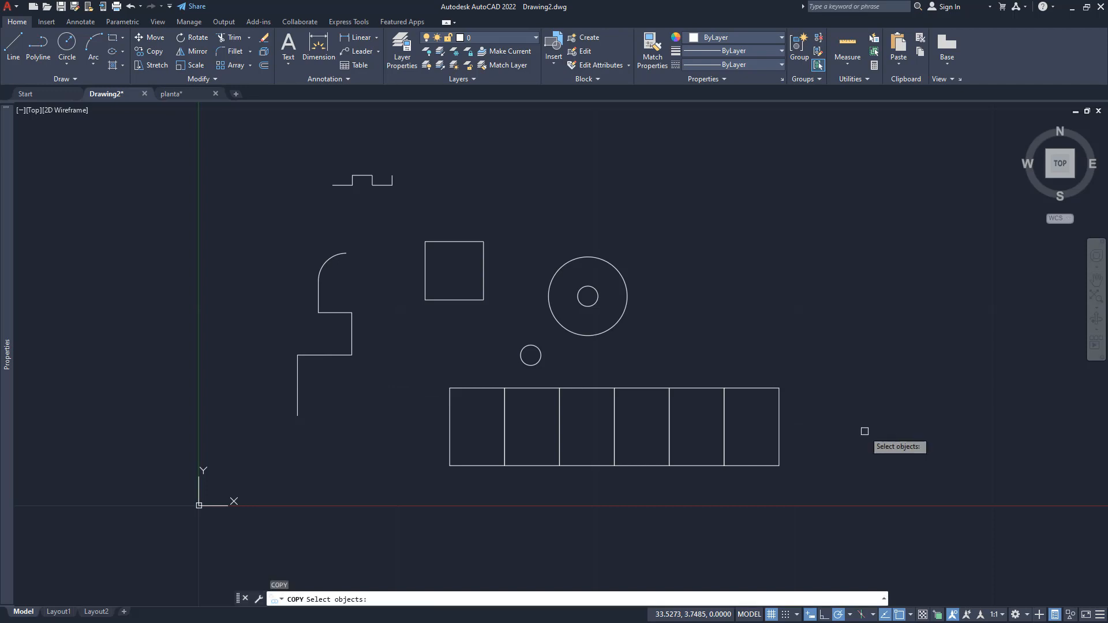
click(865, 431)
click(272, 155)
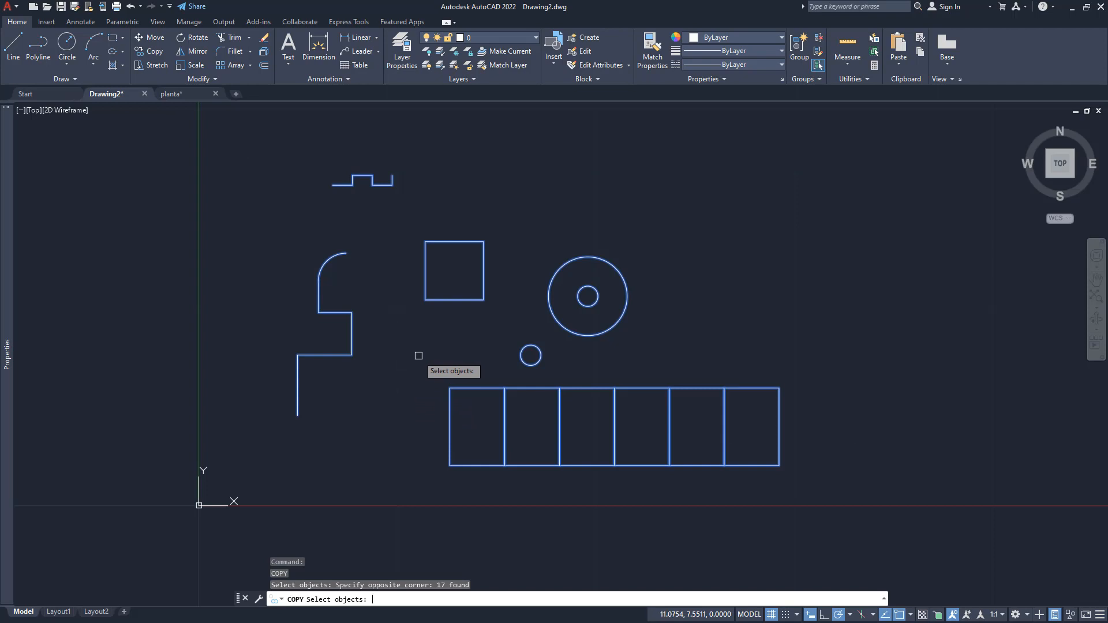
key(Return)
click(350, 388)
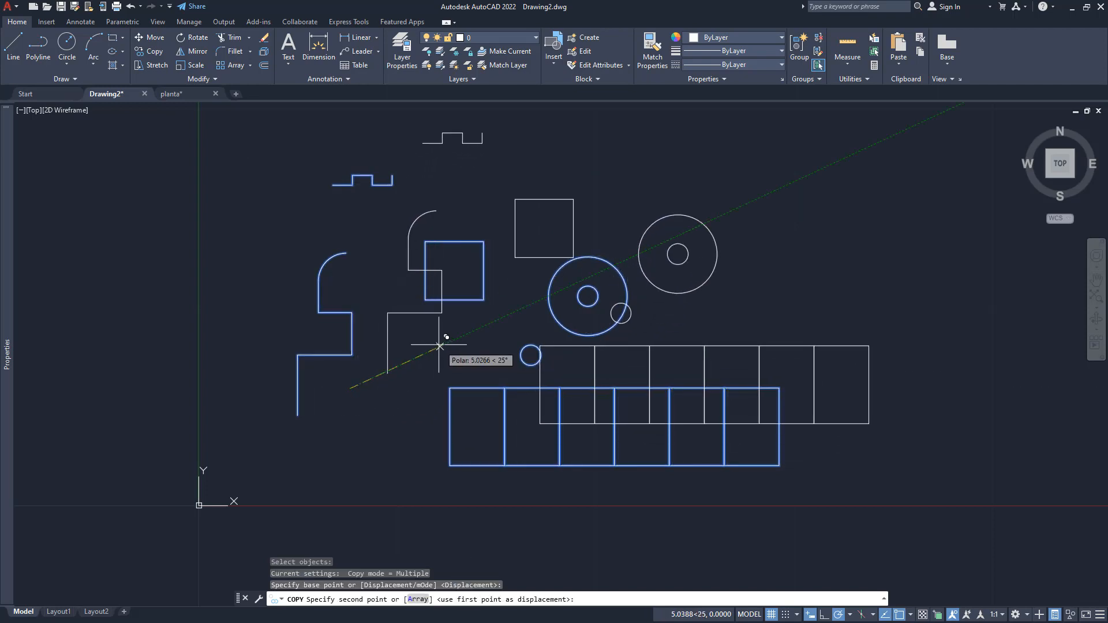
scroll(690, 318, down, 2)
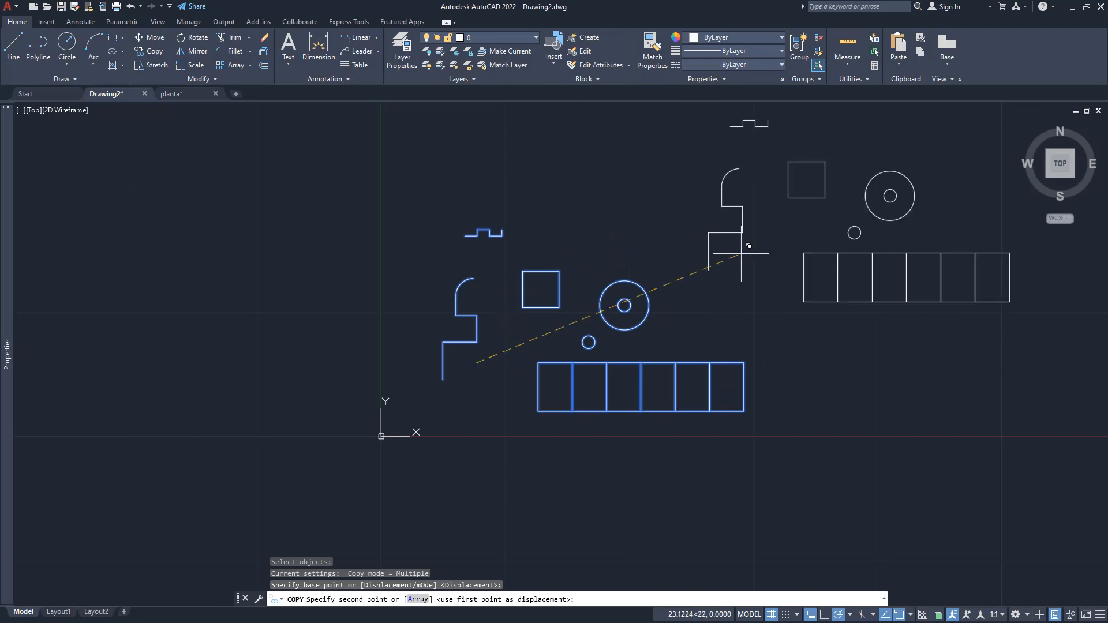
text(30)
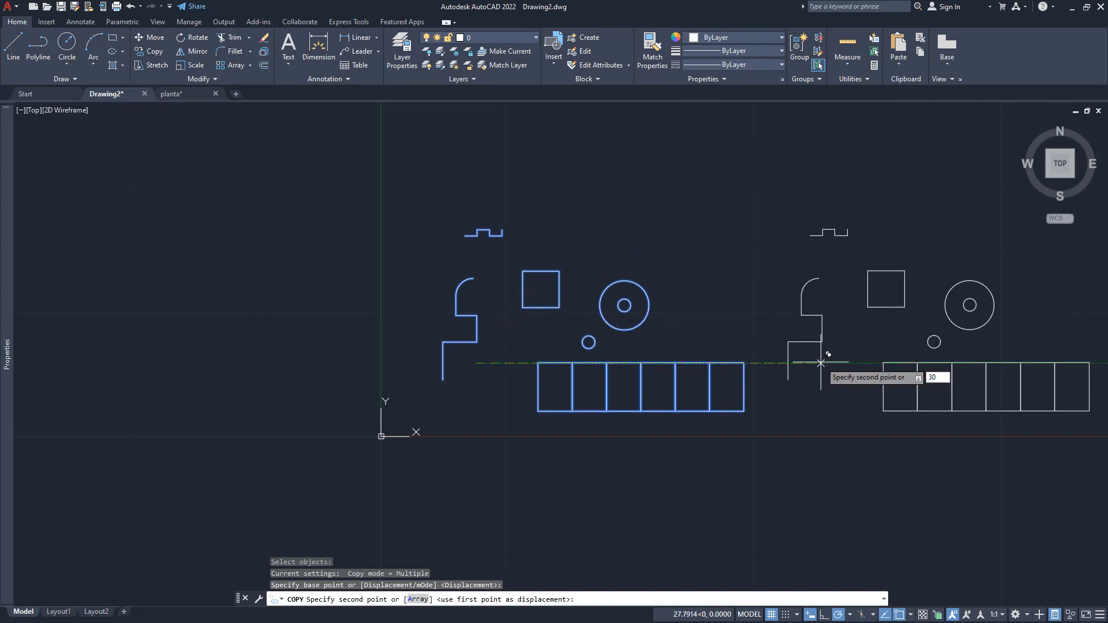
key(Return)
Step: Place another copy of all the shapes 20 units straight above the originals and finish the Copy command
scroll(669, 331, down, 3)
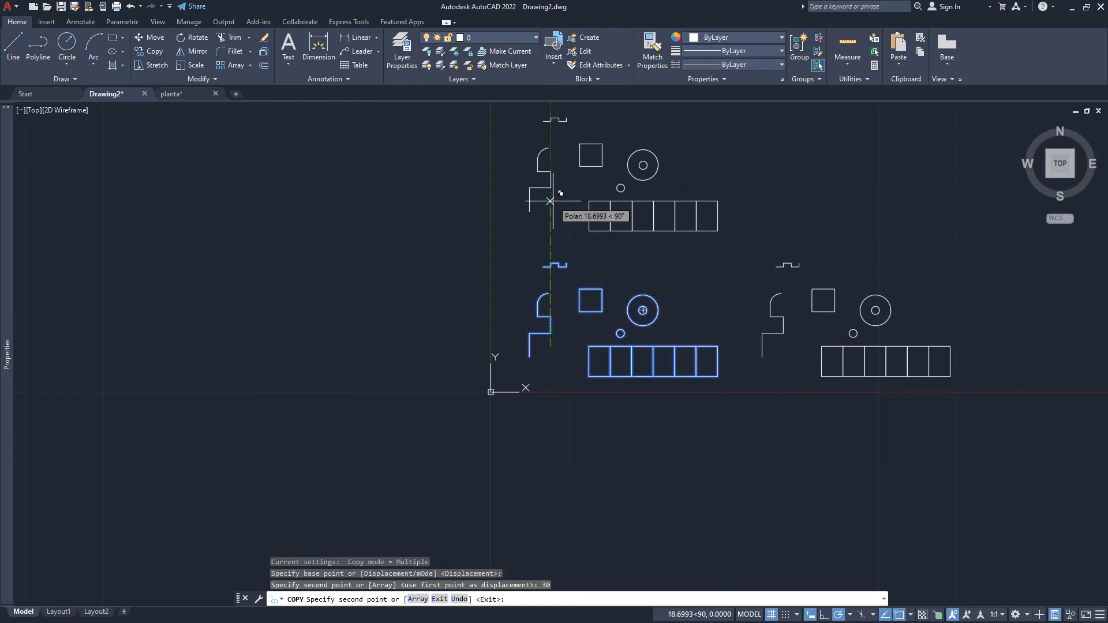
text(20)
key(Return)
key(Return)
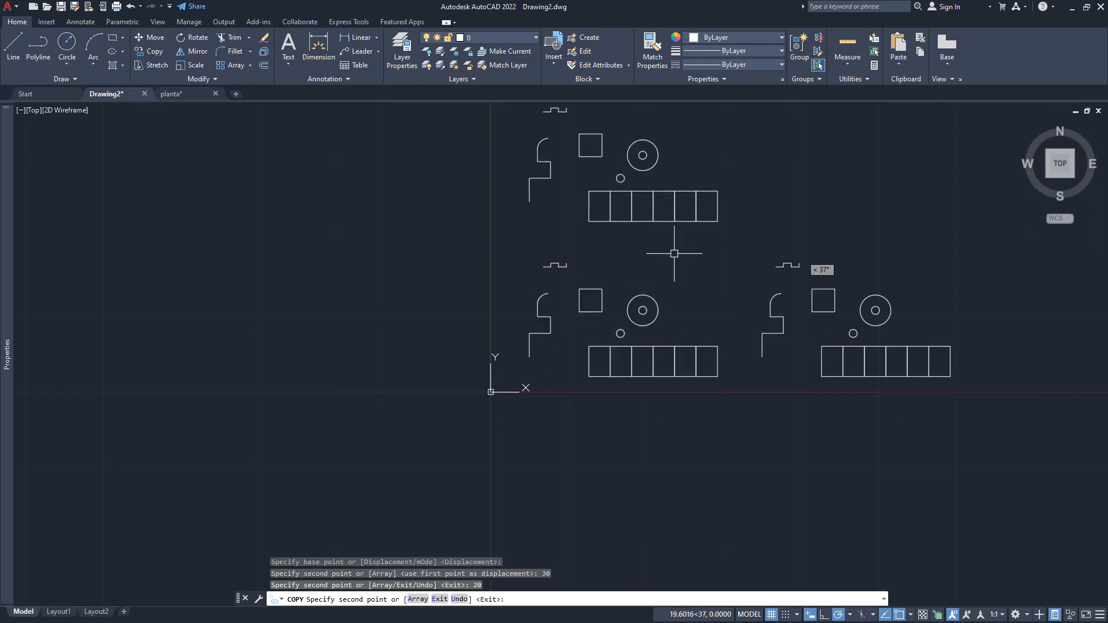
Step: Delete the two copied sets of shapes, to the right of and above the originals
mouse_move(654, 271)
middle_down()
mouse_move(539, 364)
mouse_move(428, 315)
middle_up()
scroll(506, 391, up, 2)
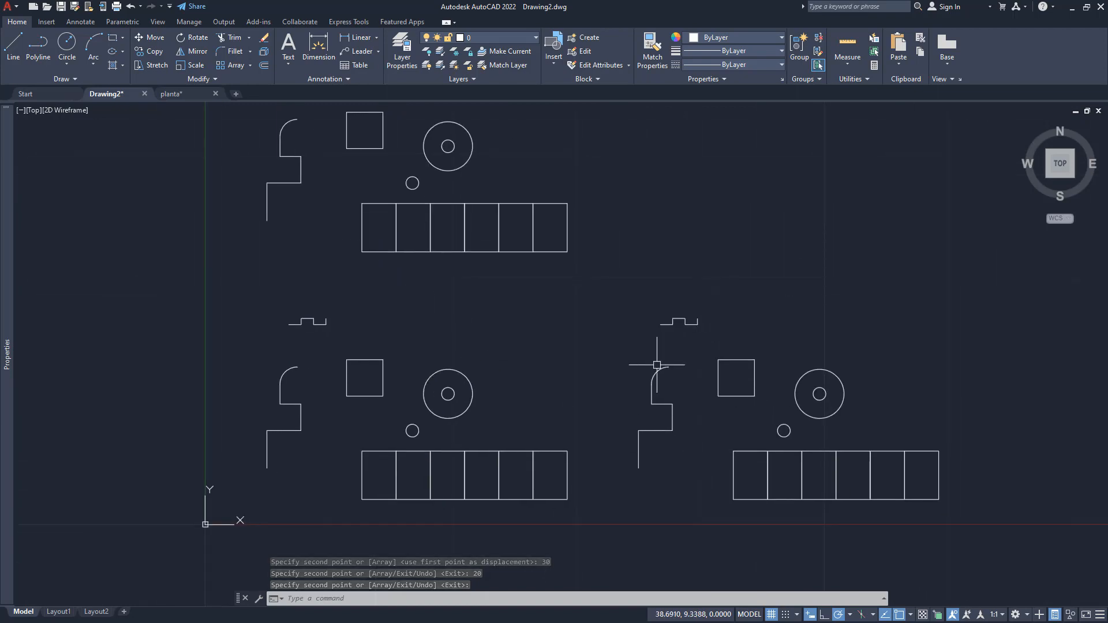
click(627, 300)
click(920, 494)
key(Delete)
middle_drag(403, 485, 573, 365)
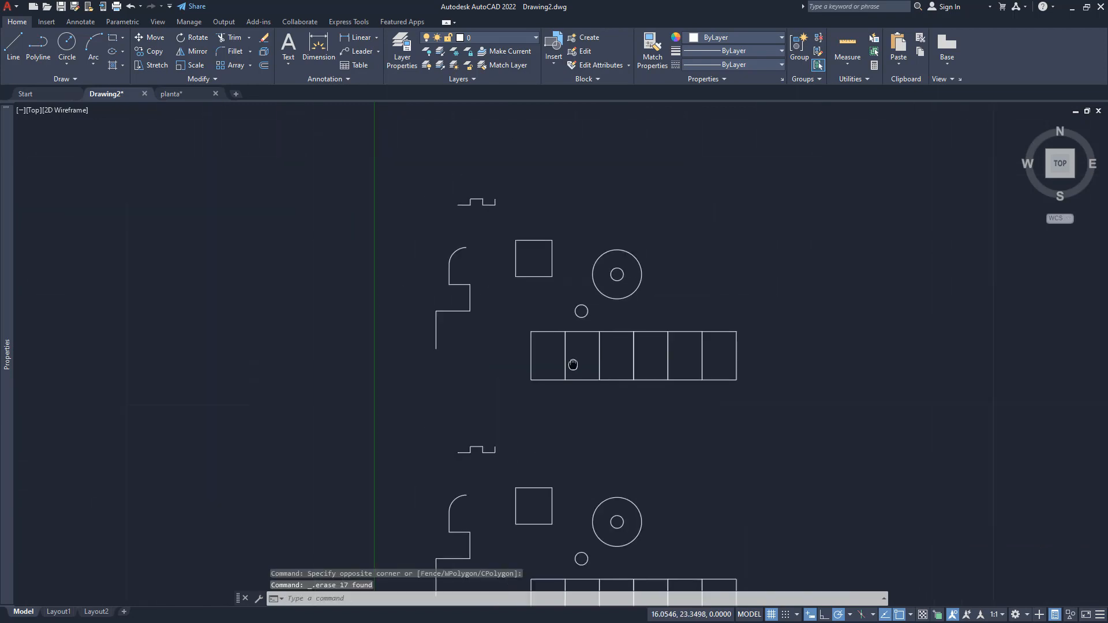
click(413, 173)
click(759, 391)
key(Delete)
middle_drag(663, 478, 604, 297)
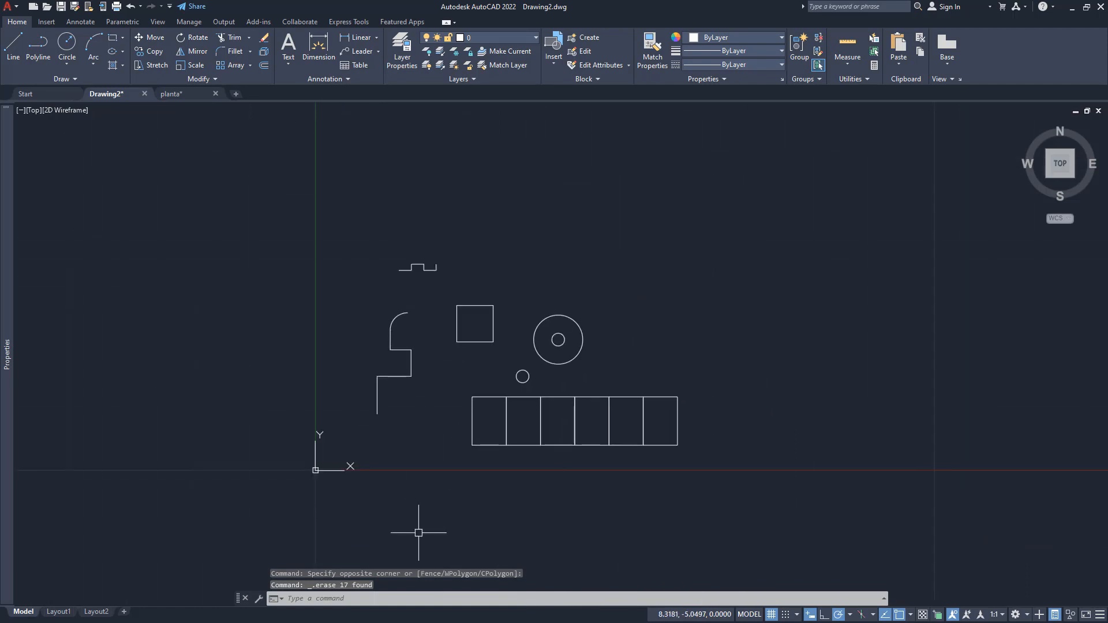
scroll(437, 415, up, 3)
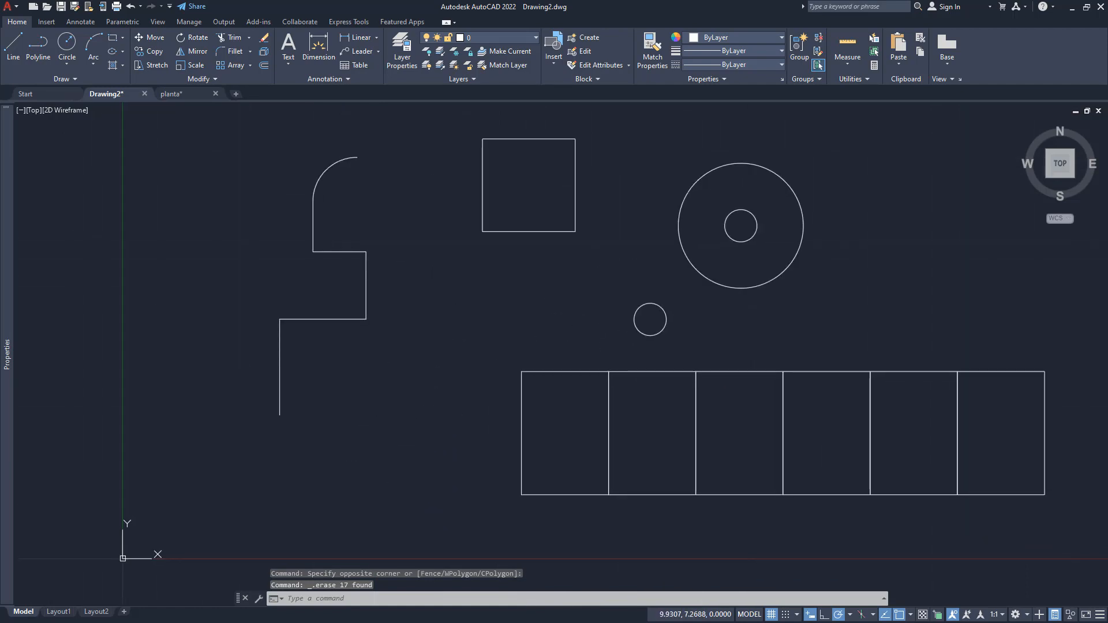
middle_drag(433, 326, 401, 477)
middle_drag(348, 428, 408, 375)
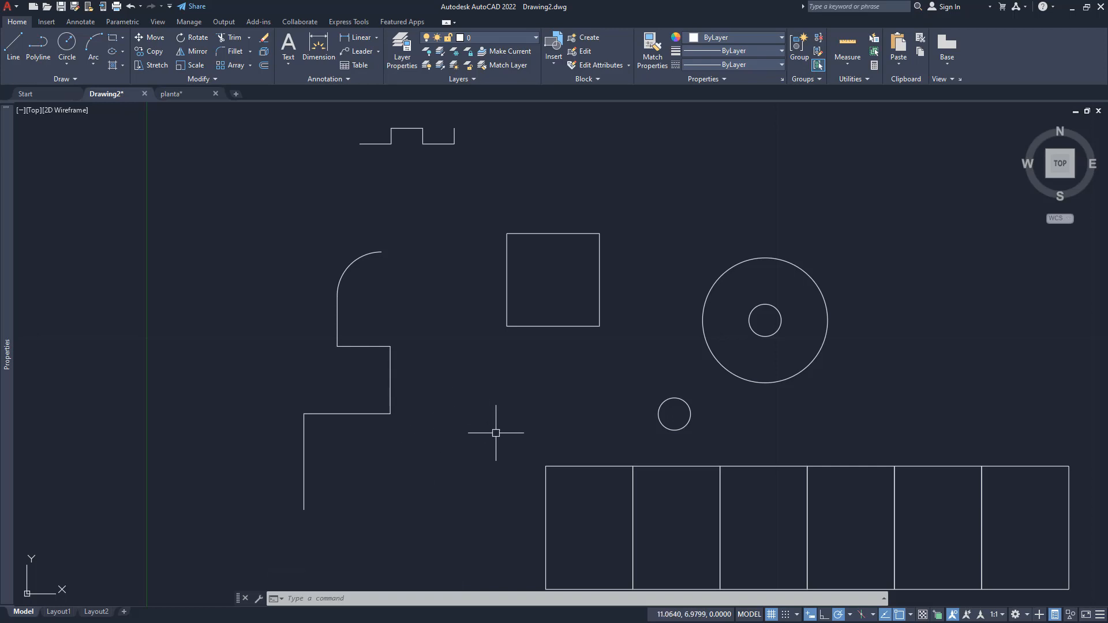
middle_drag(532, 382, 491, 426)
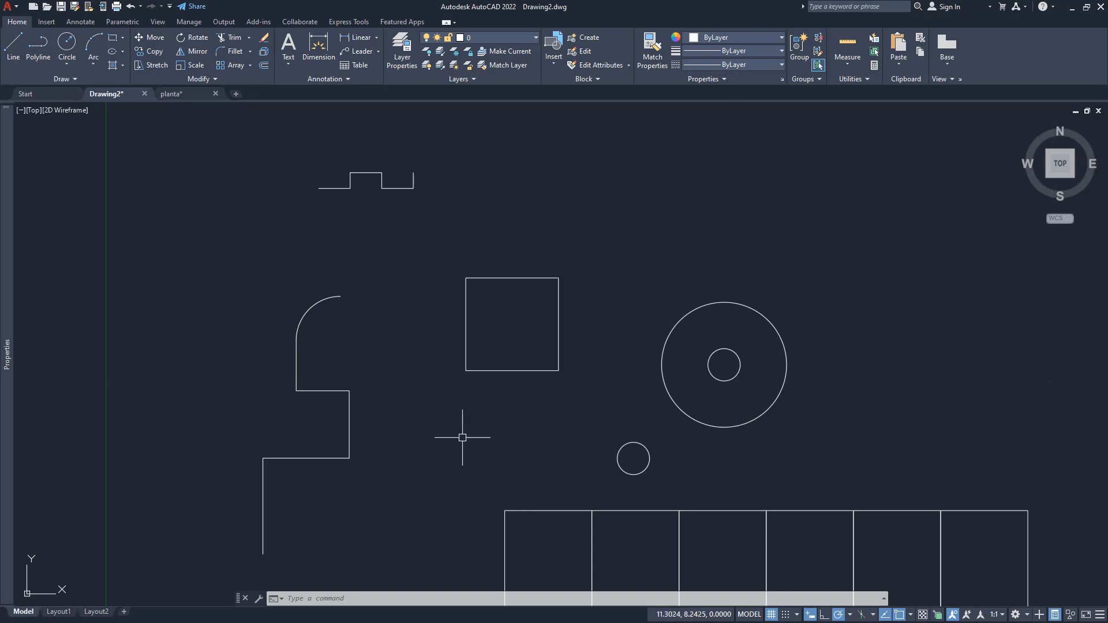
Step: Copy the square from its lower-left corner to the midpoint of its right side
text(P)
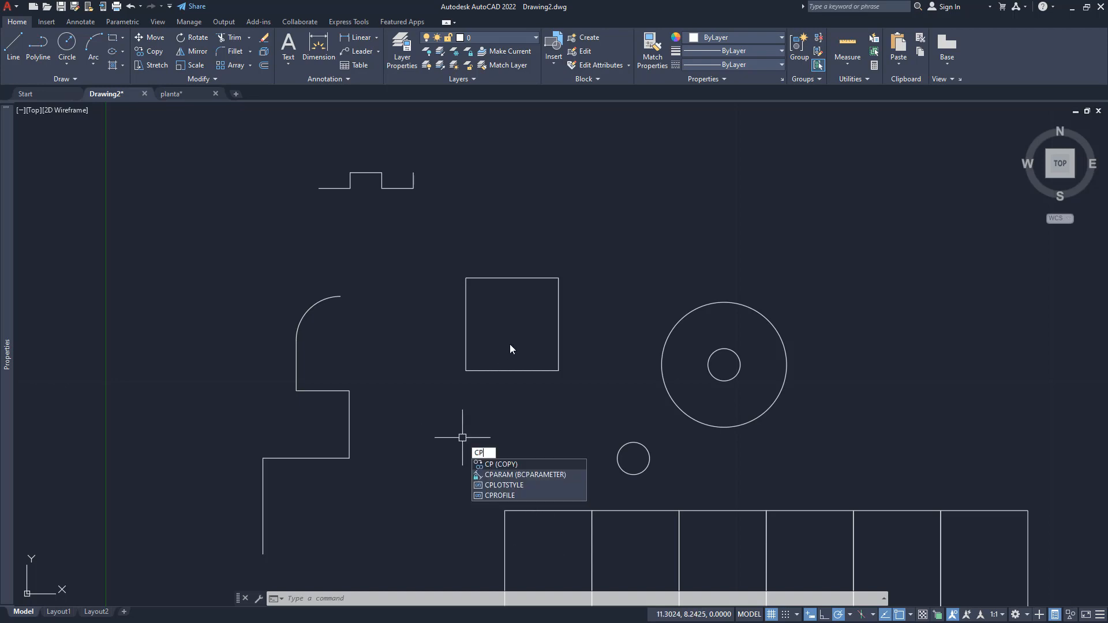
key(Return)
click(501, 278)
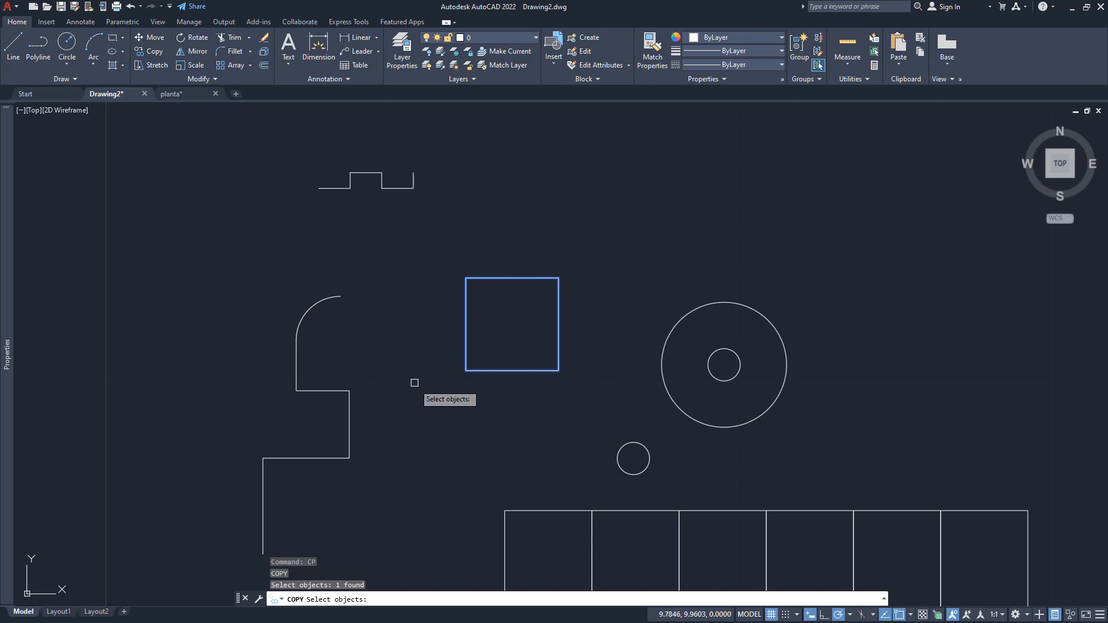
click(606, 326)
click(519, 213)
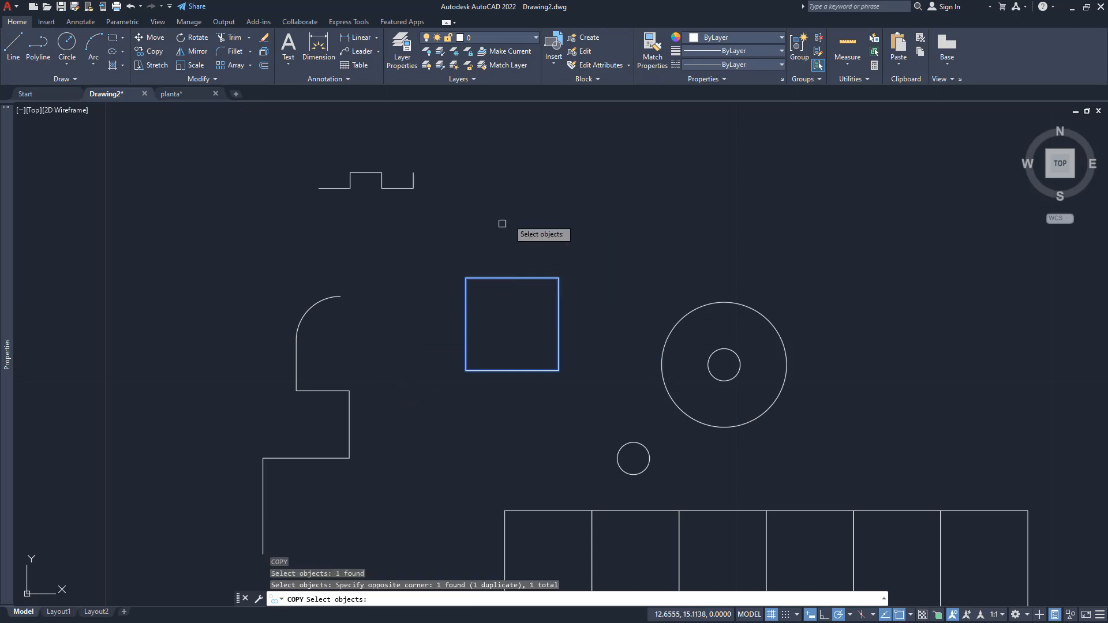
click(612, 392)
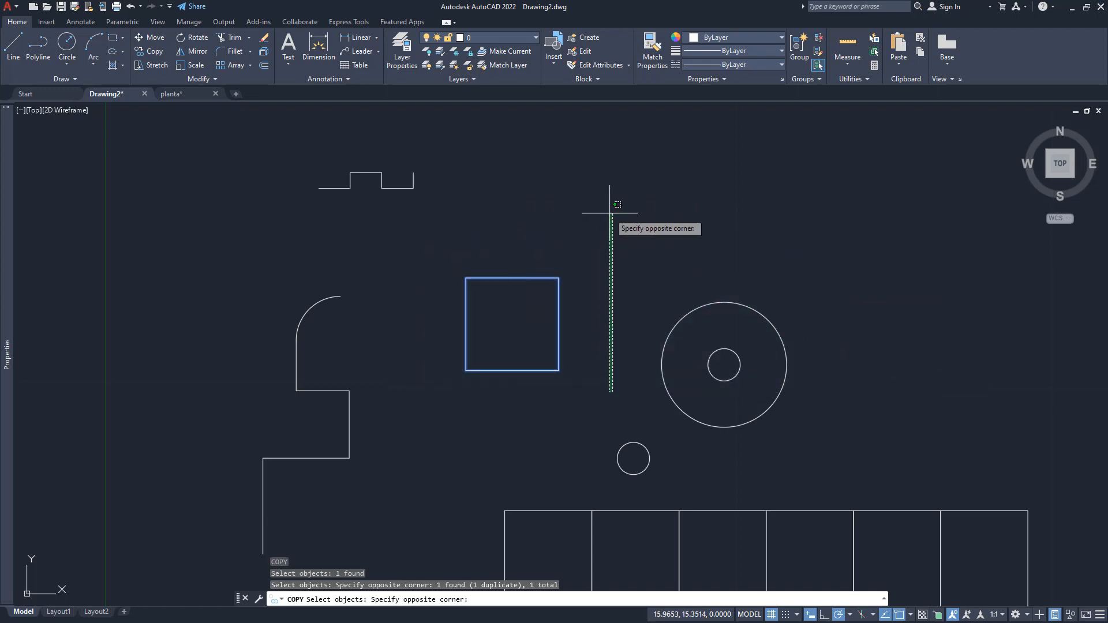
click(603, 338)
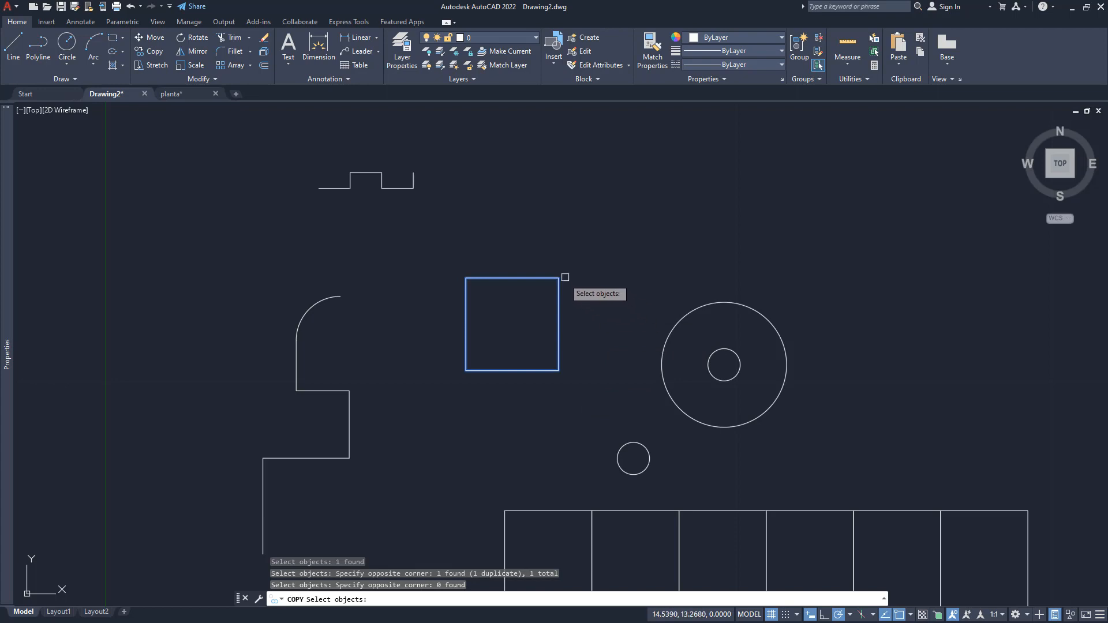
key(Return)
click(466, 370)
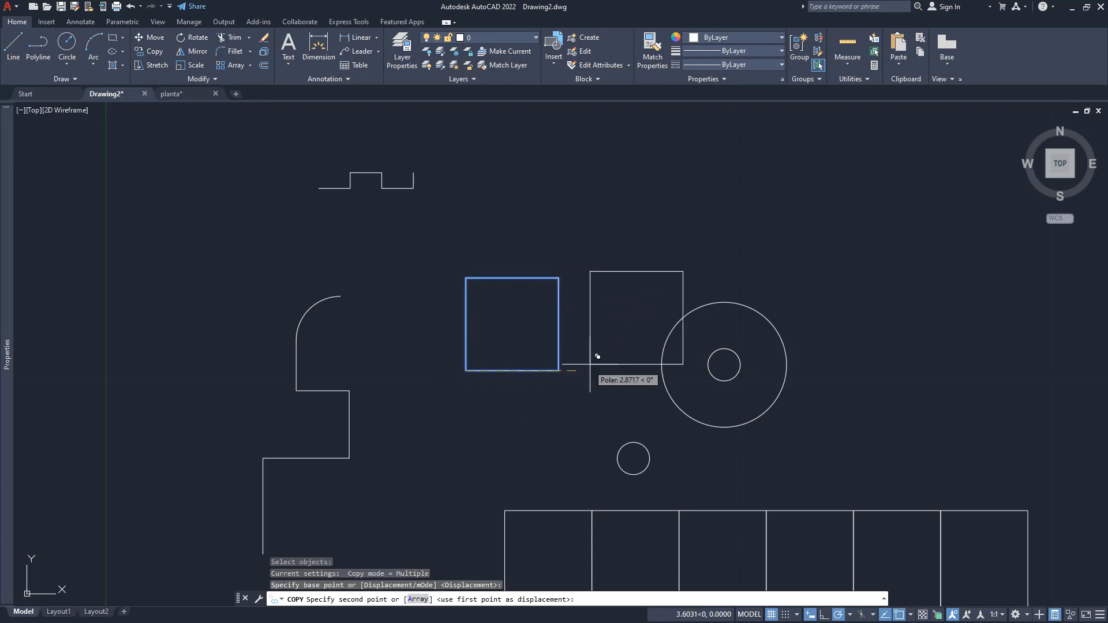
click(566, 316)
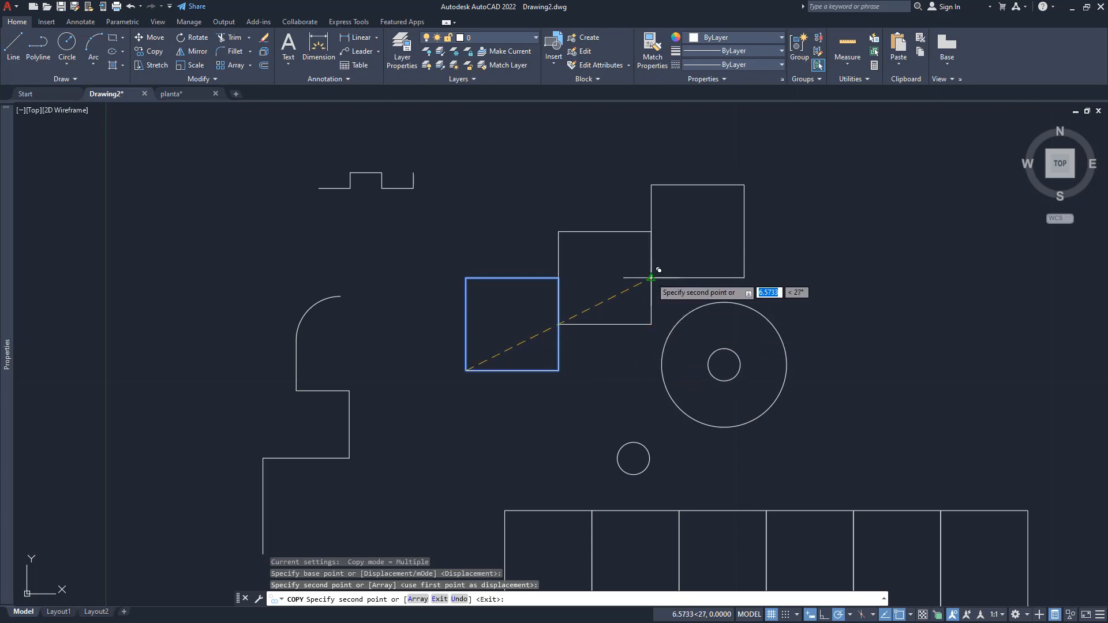
Step: Place two more square copies, each on the midpoint of the previous copy's right side, and finish the Copy command
click(651, 278)
click(744, 231)
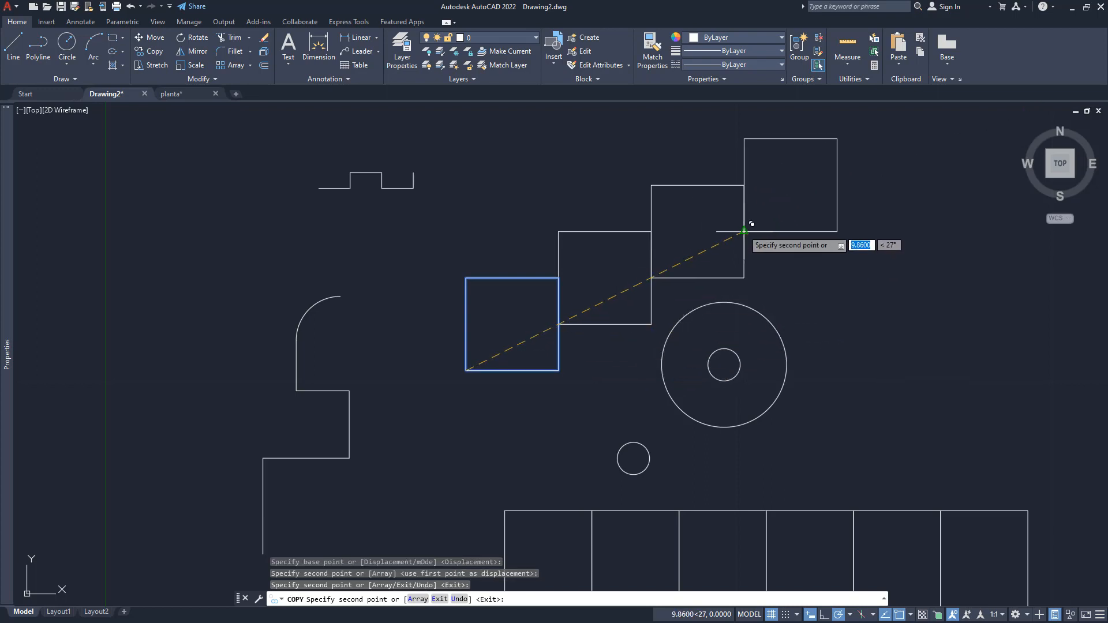
key(Return)
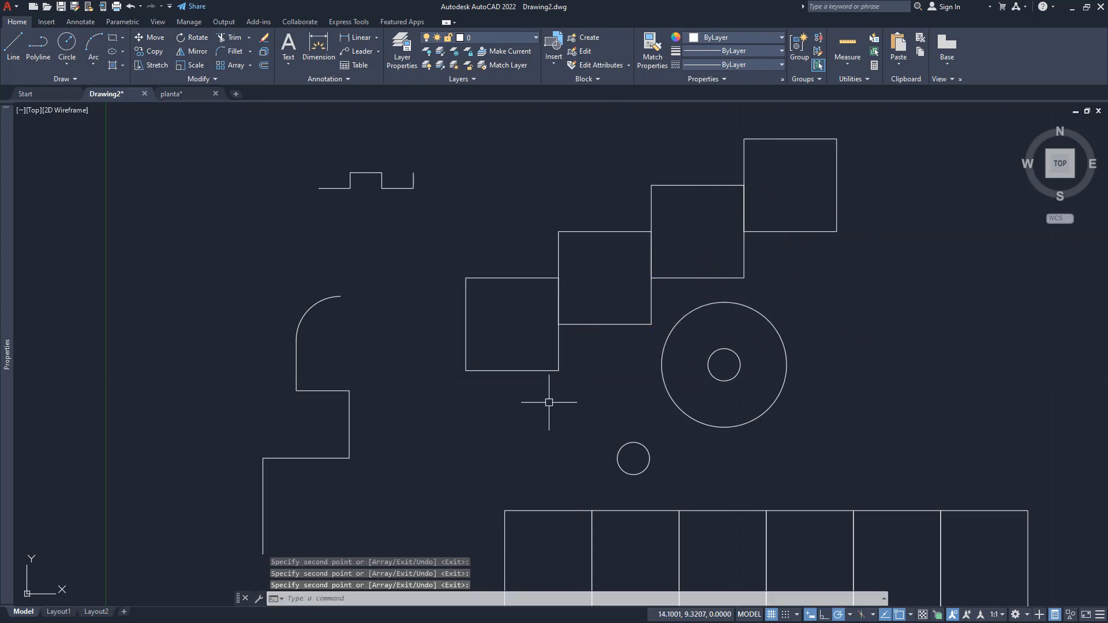
Step: Set the current object color to Red
middle_drag(519, 228, 527, 295)
middle_drag(615, 383, 522, 353)
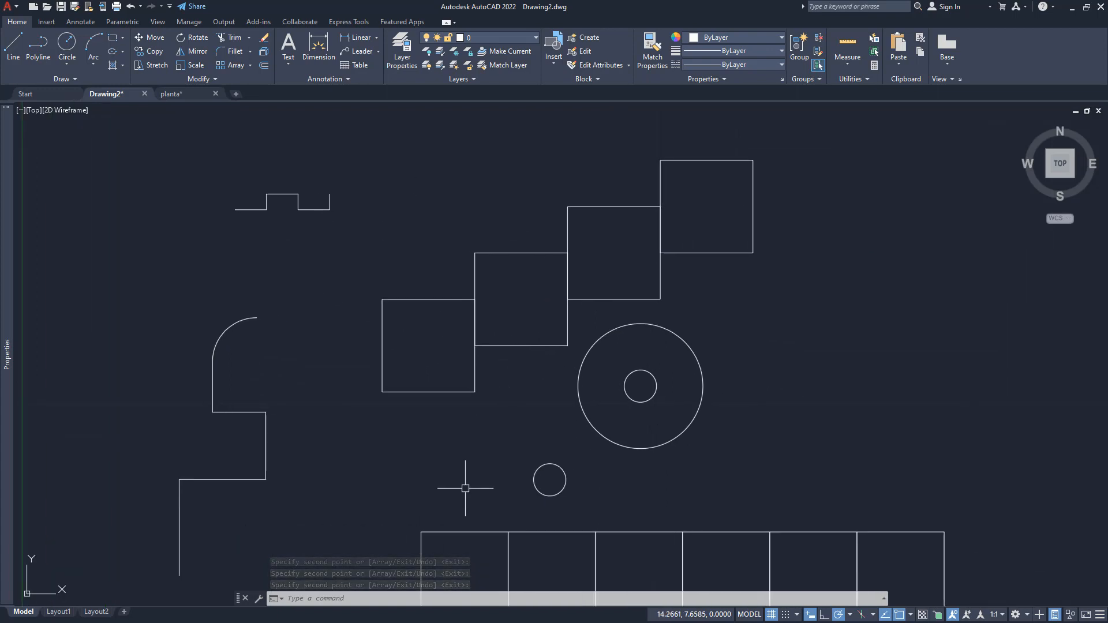
middle_drag(464, 489, 606, 418)
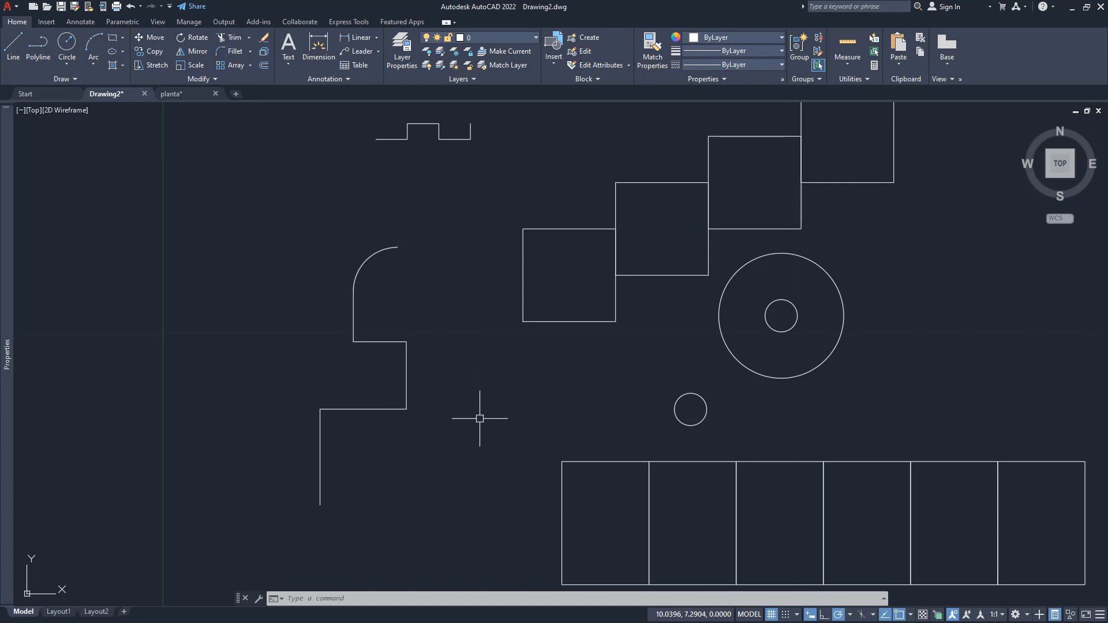
text(l)
key(Escape)
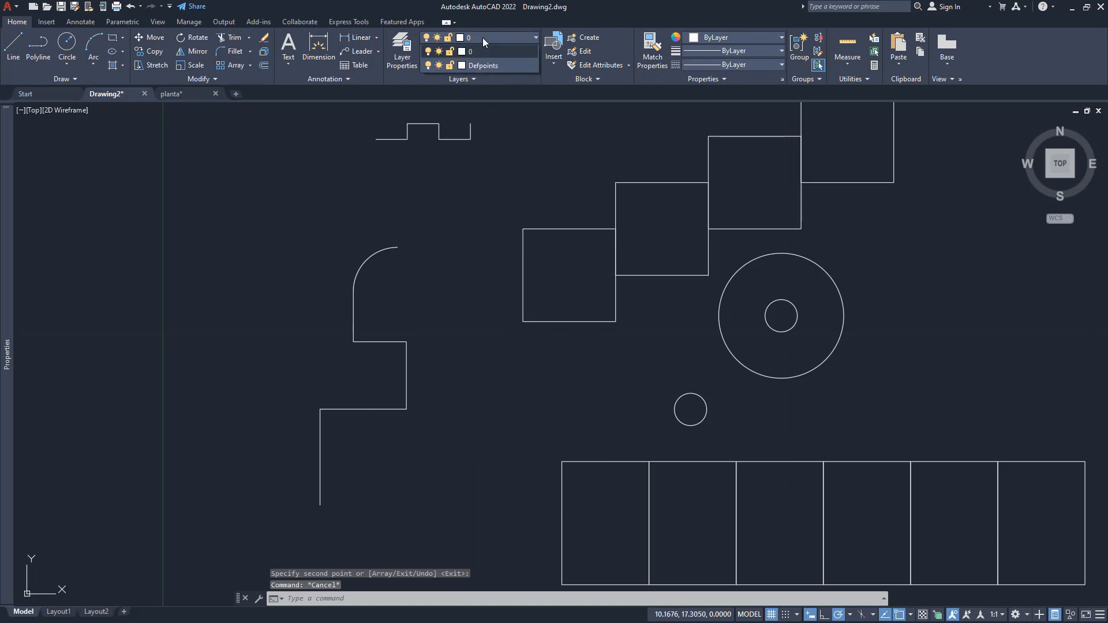
click(695, 37)
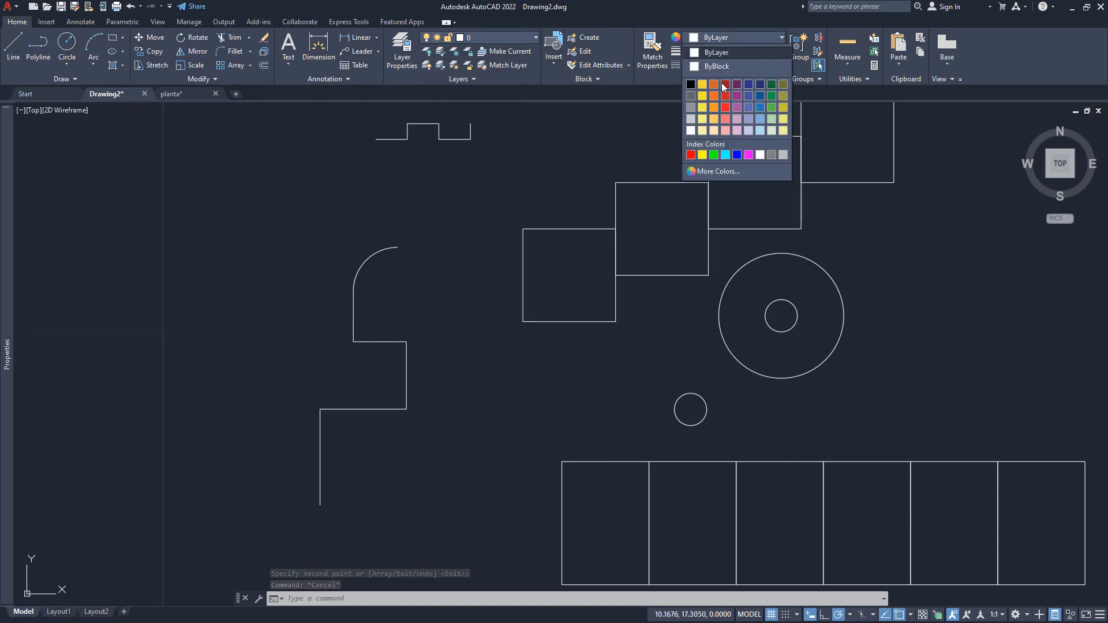
click(689, 154)
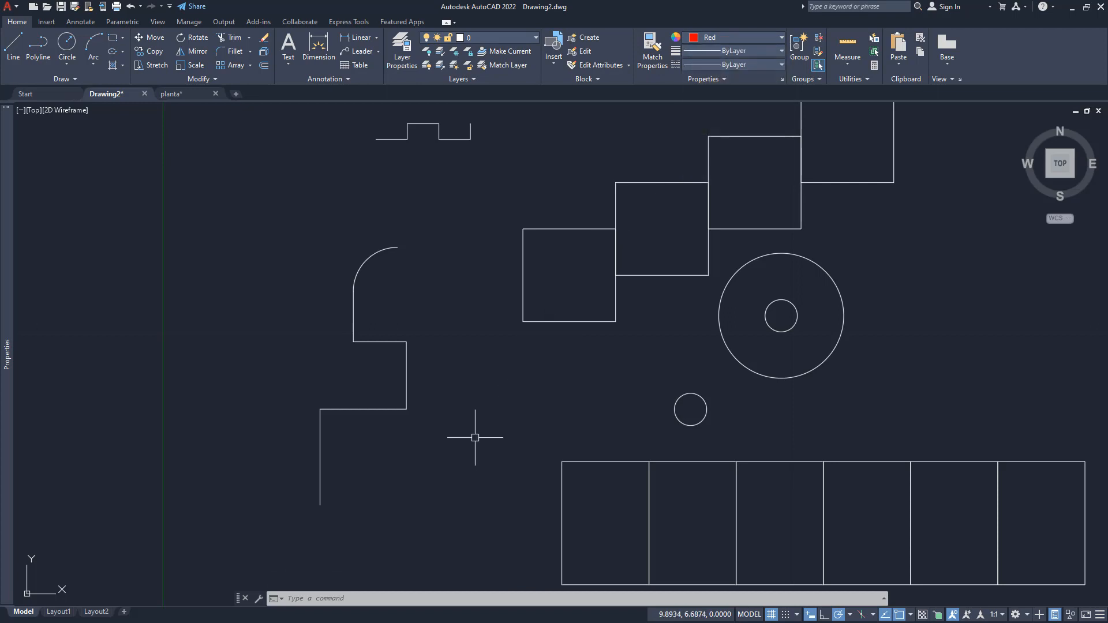
Step: Draw a horizontal line to the right from the lower-right corner of the stepped profile, extending past the first square's left edge
text(l)
key(Return)
click(406, 409)
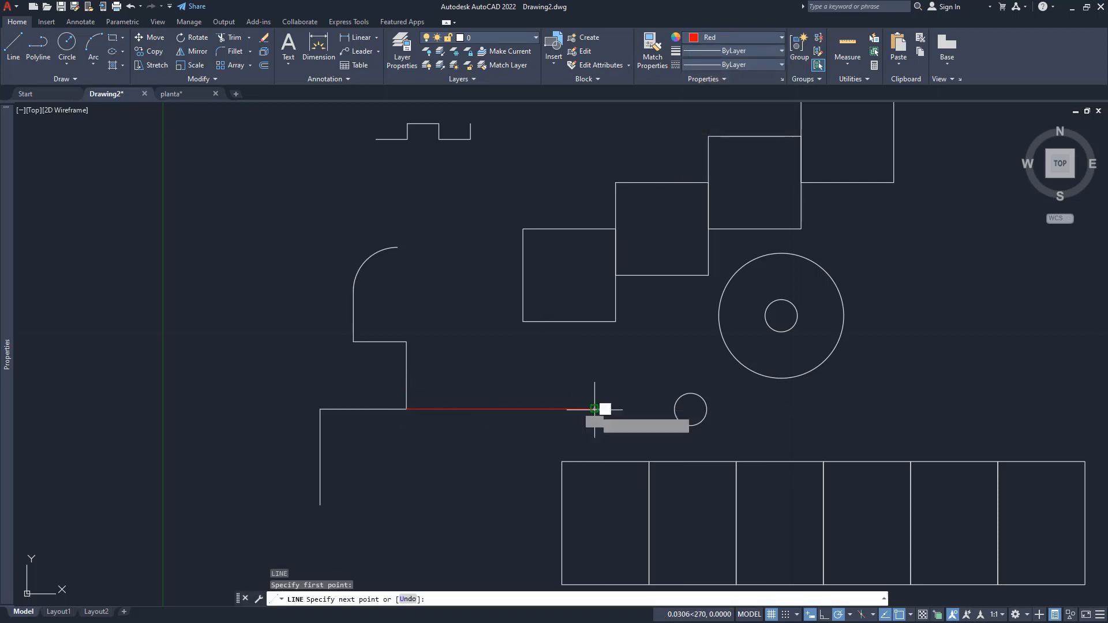
key(Return)
Step: Draw a vertical line down from the first square's lower-left corner so it crosses the horizontal red line
key(Return)
click(523, 322)
click(523, 426)
key(Return)
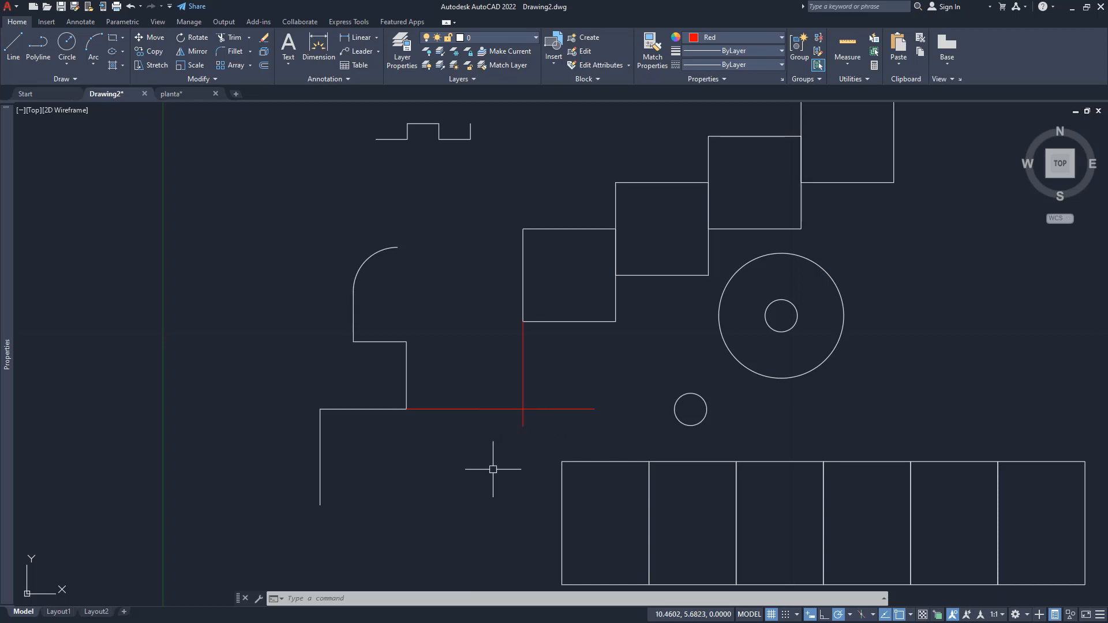
click(535, 427)
click(486, 474)
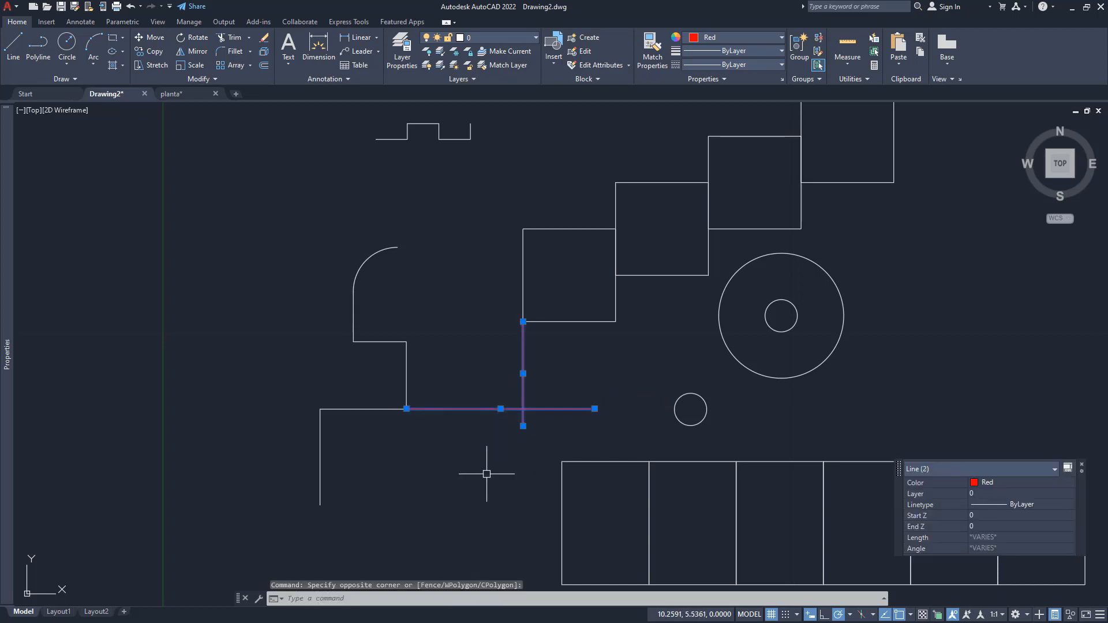
key(Escape)
key(Escape)
key(Escape)
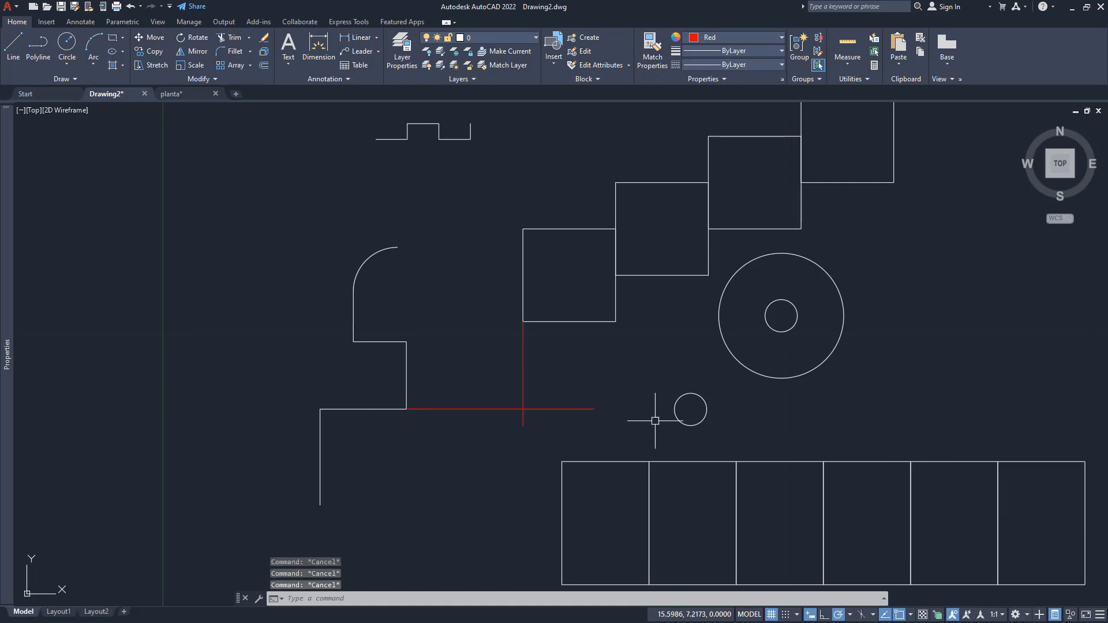
Step: Copy the small standalone circle from its center to the intersection of the two red lines
text(CP)
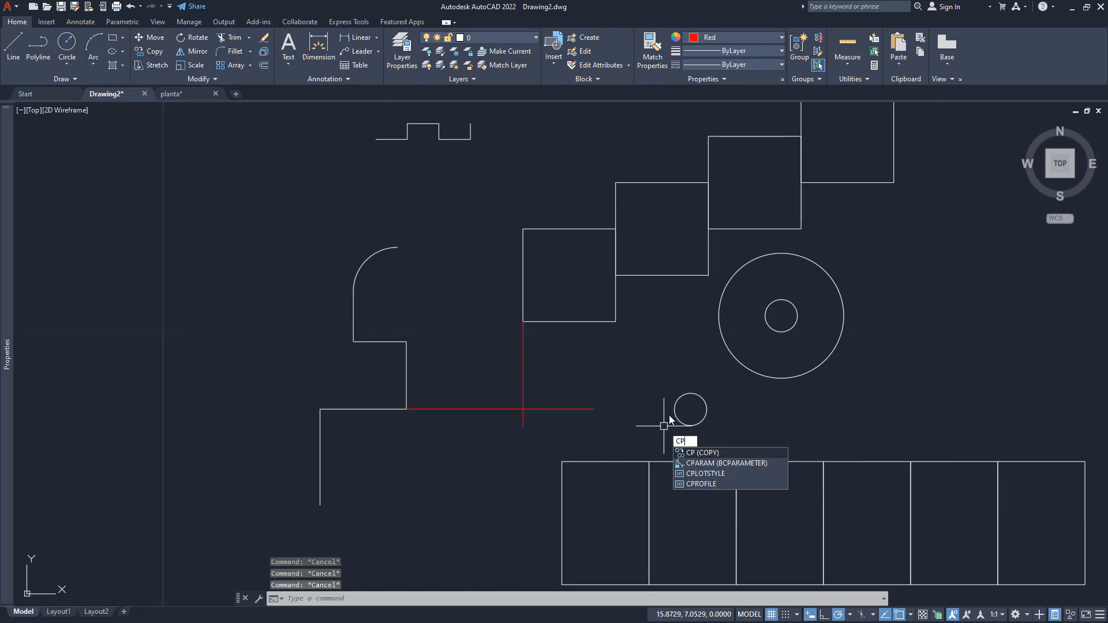
key(Return)
click(677, 409)
key(Return)
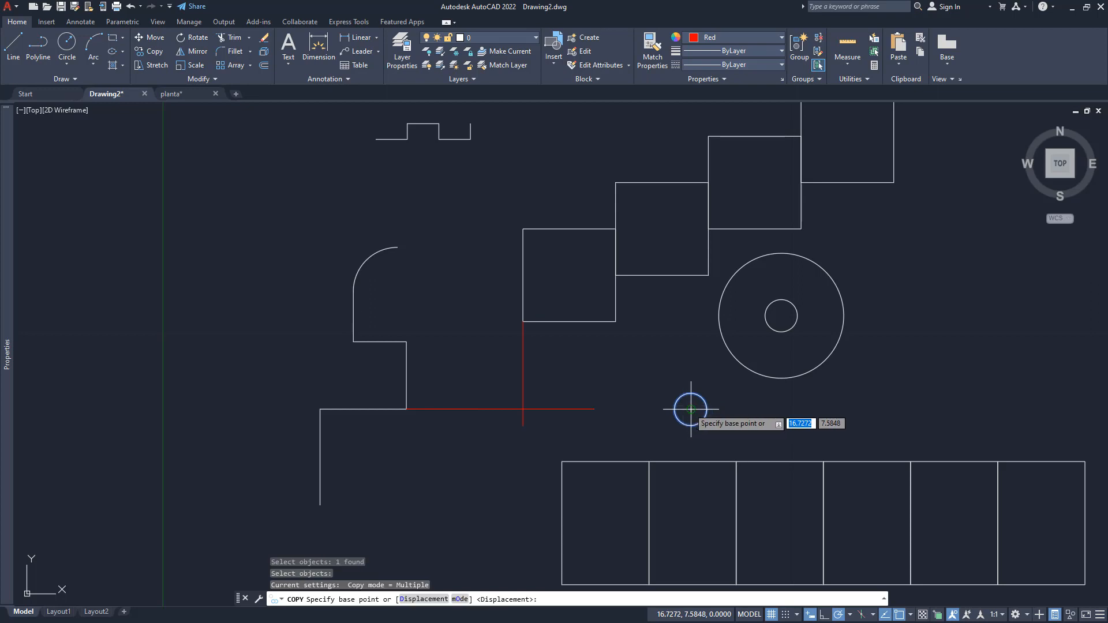
click(690, 410)
click(523, 410)
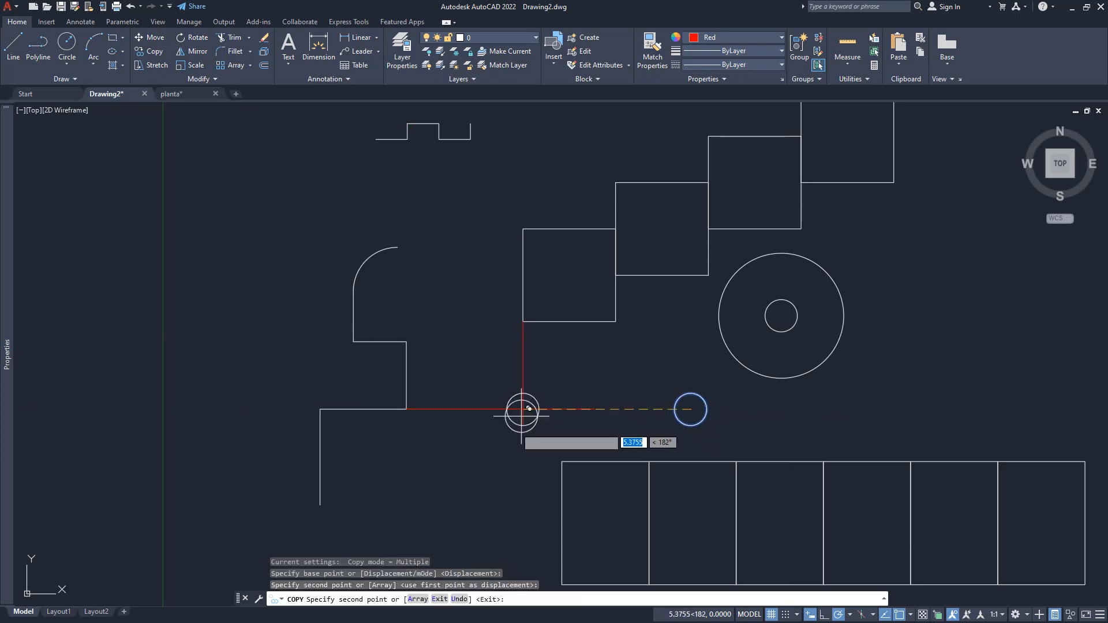
key(Return)
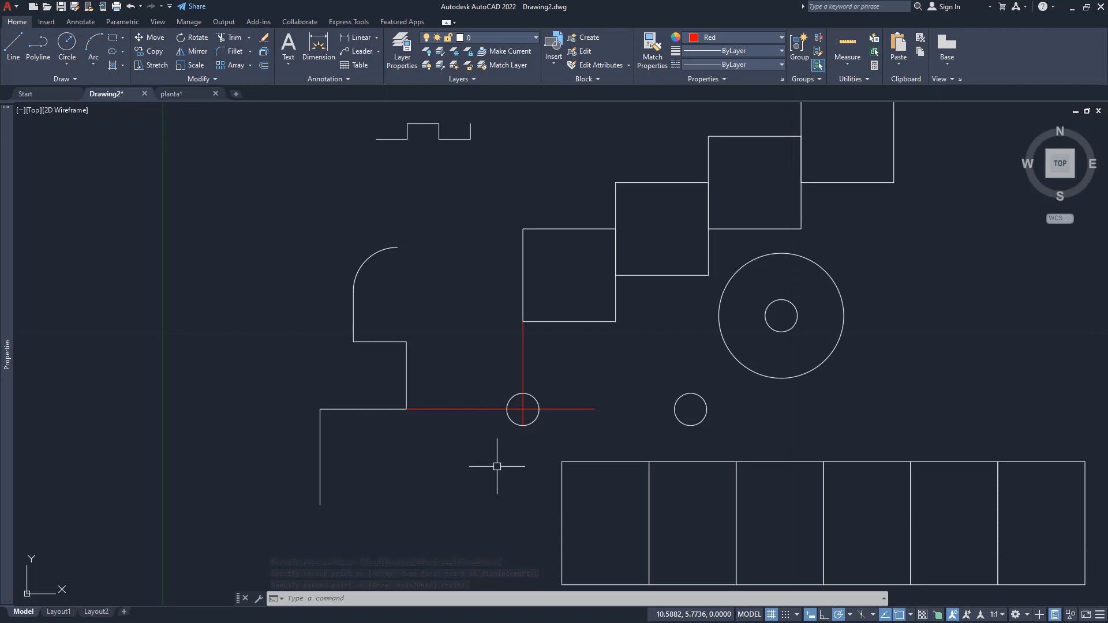
Step: Delete the two red construction lines and the circle copied onto their intersection
drag(480, 430, 460, 389)
key(Delete)
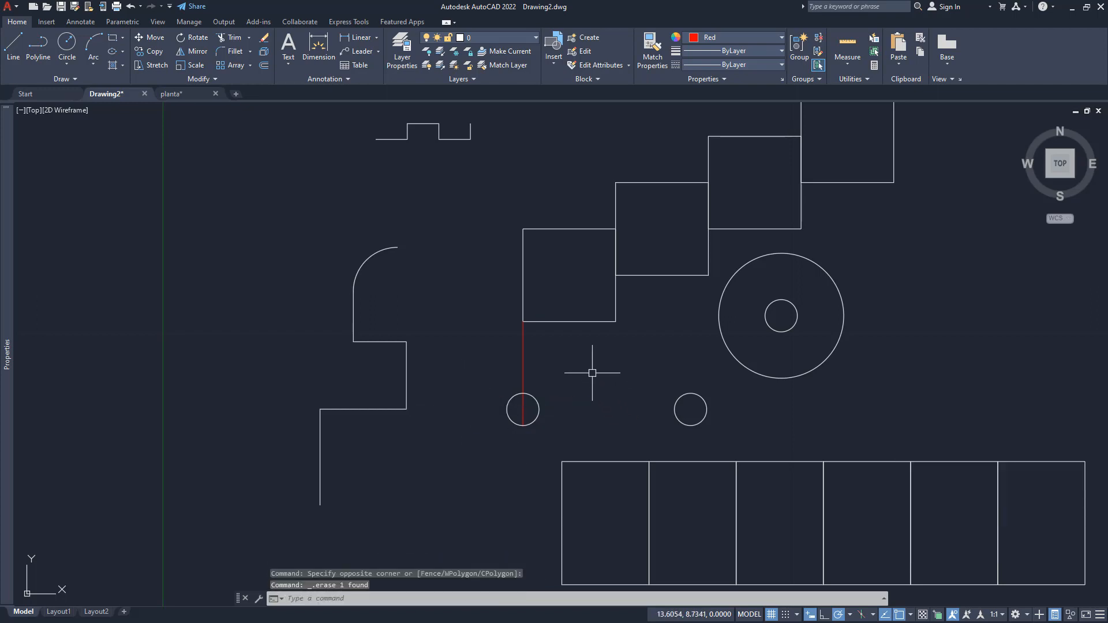
drag(591, 374, 487, 334)
key(Delete)
click(511, 399)
key(Delete)
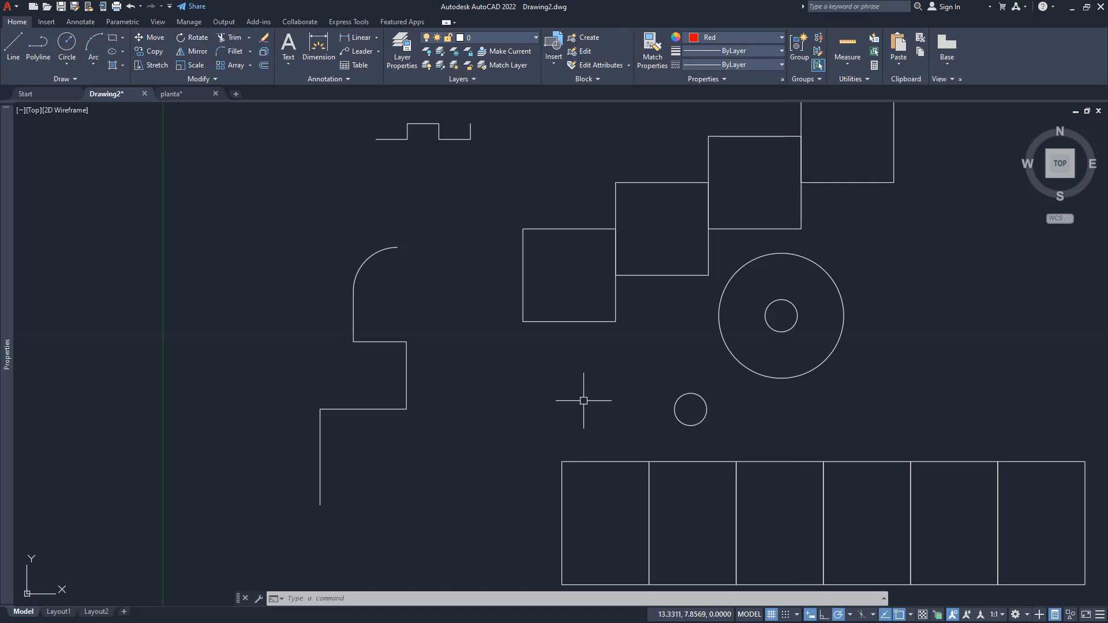
Step: Copy the small standalone circle from its center to the tracked point level with the profile's corner and below the first square's lower-left corner
text(o)
key(Return)
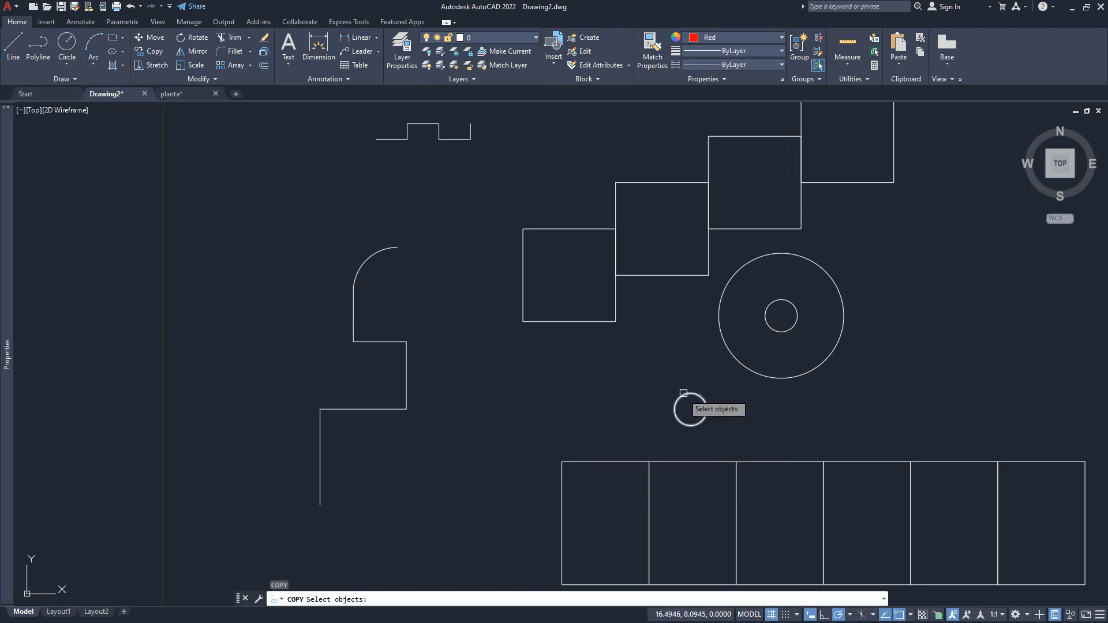
click(676, 401)
key(Return)
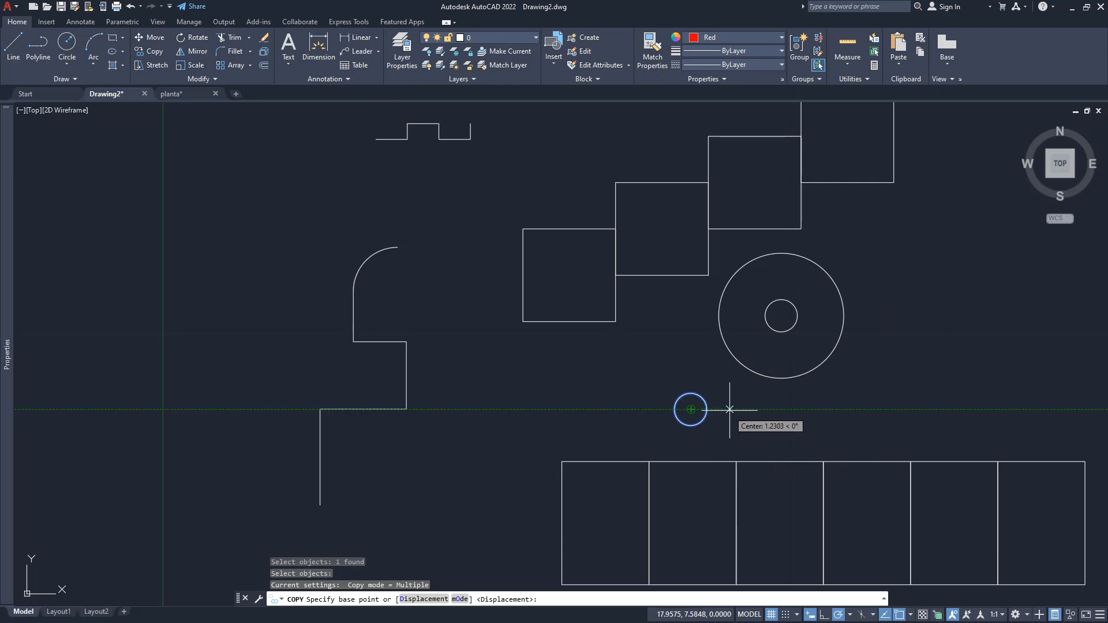
click(690, 409)
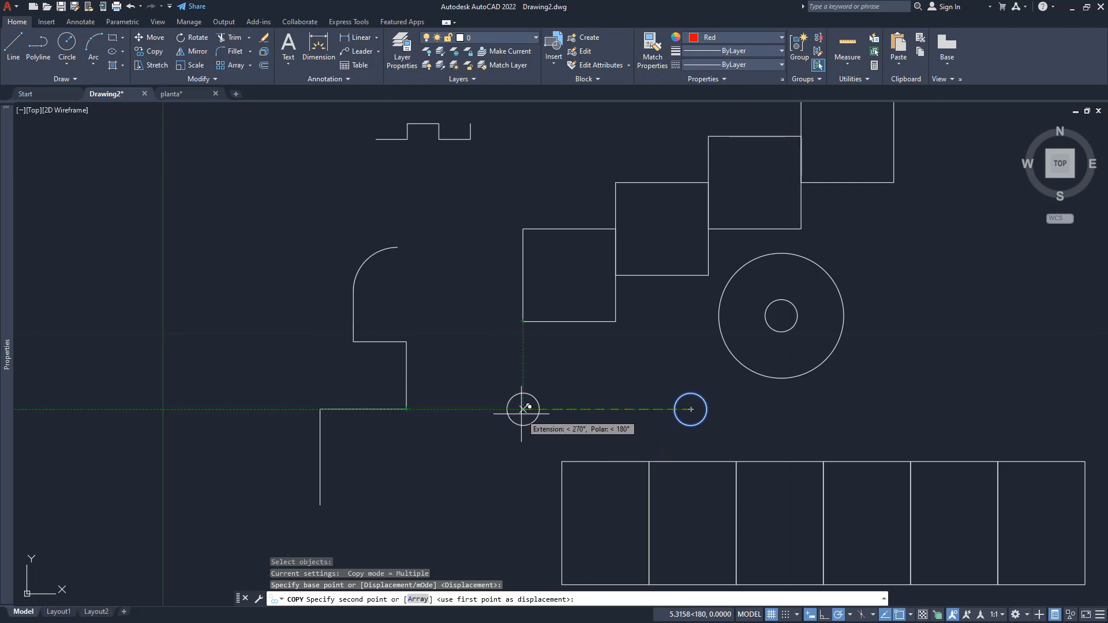
click(522, 409)
key(Return)
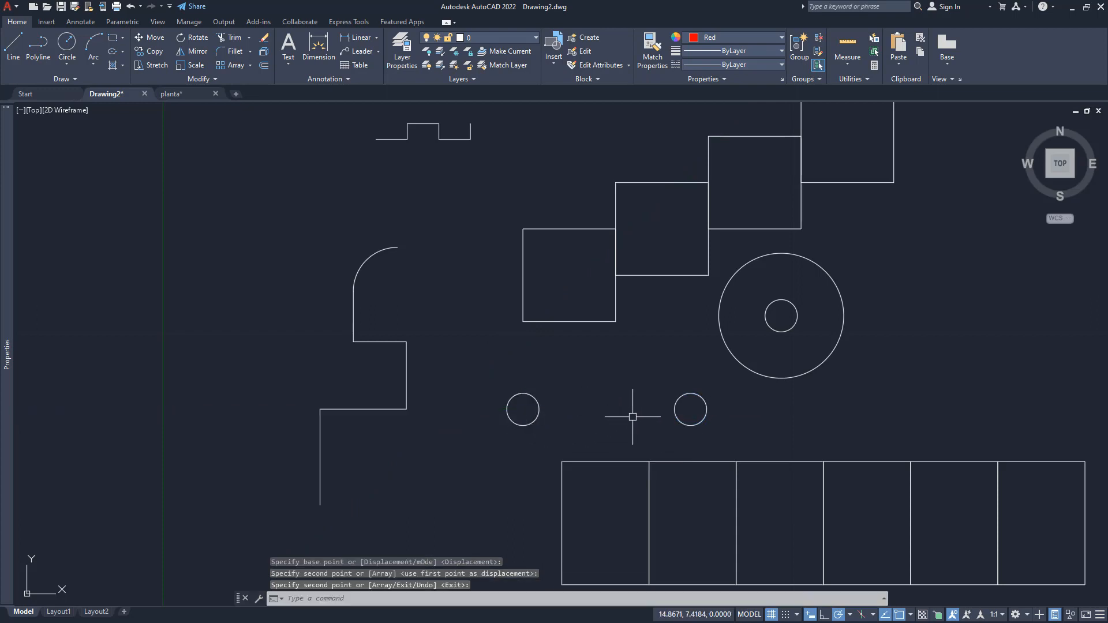
middle_drag(684, 430, 694, 377)
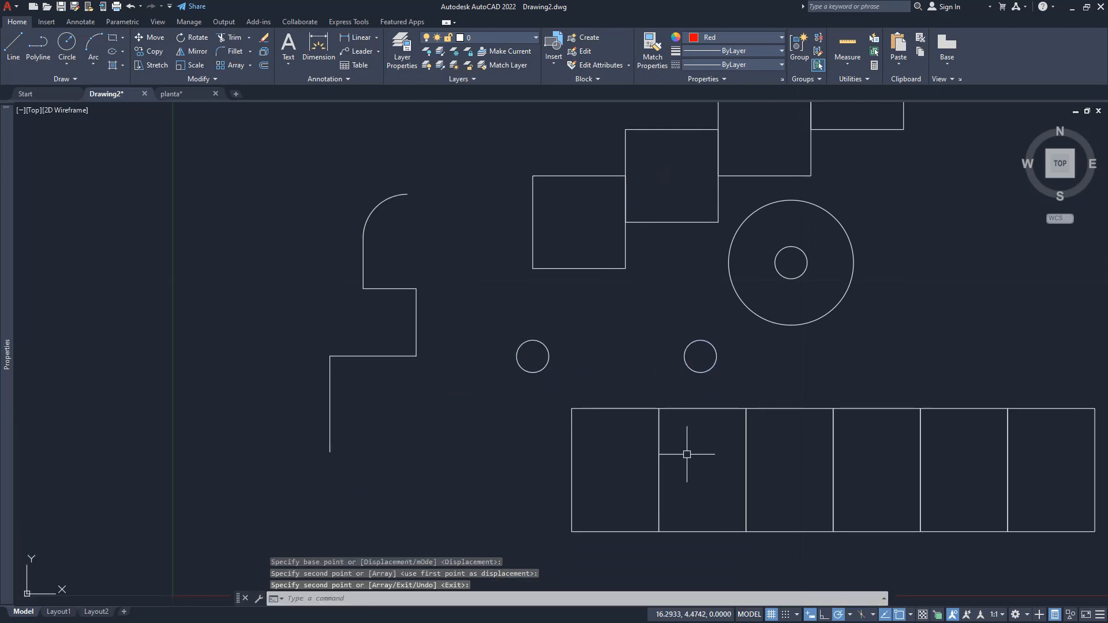
middle_drag(543, 401, 563, 466)
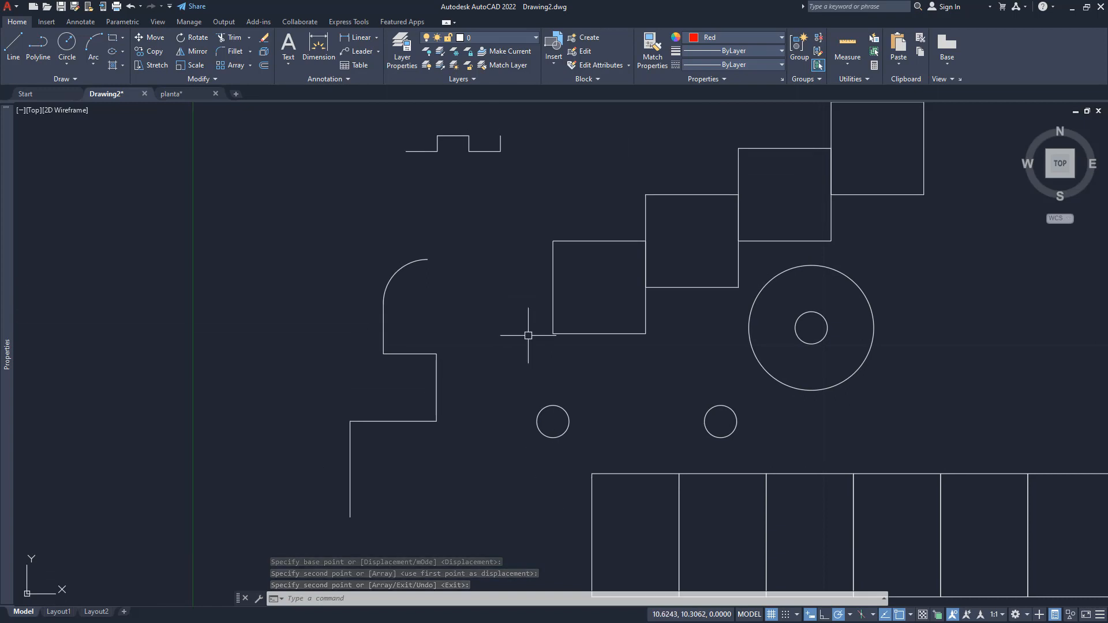
middle_drag(528, 335, 498, 395)
middle_drag(580, 503, 564, 409)
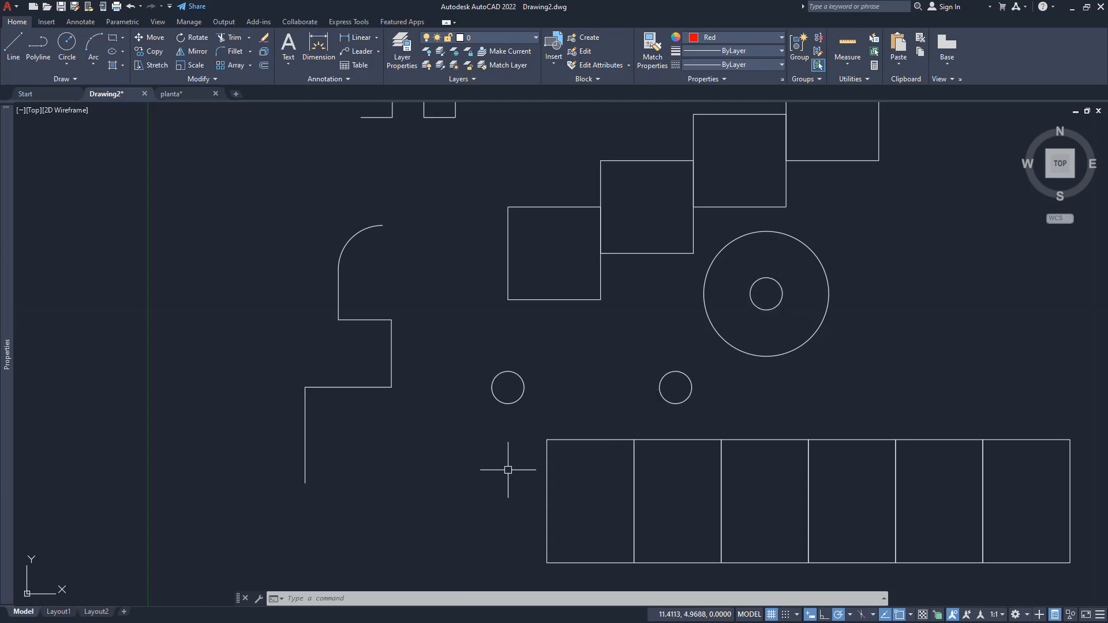
Step: Draw a horizontal line between the centers of the two small standalone circles
key(Return)
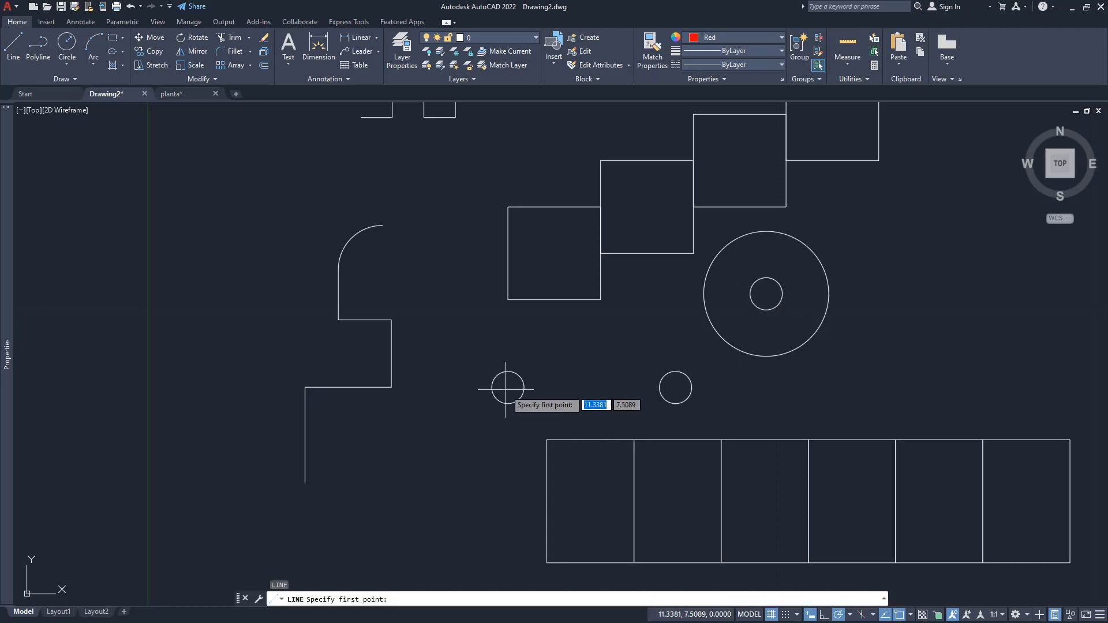
click(507, 387)
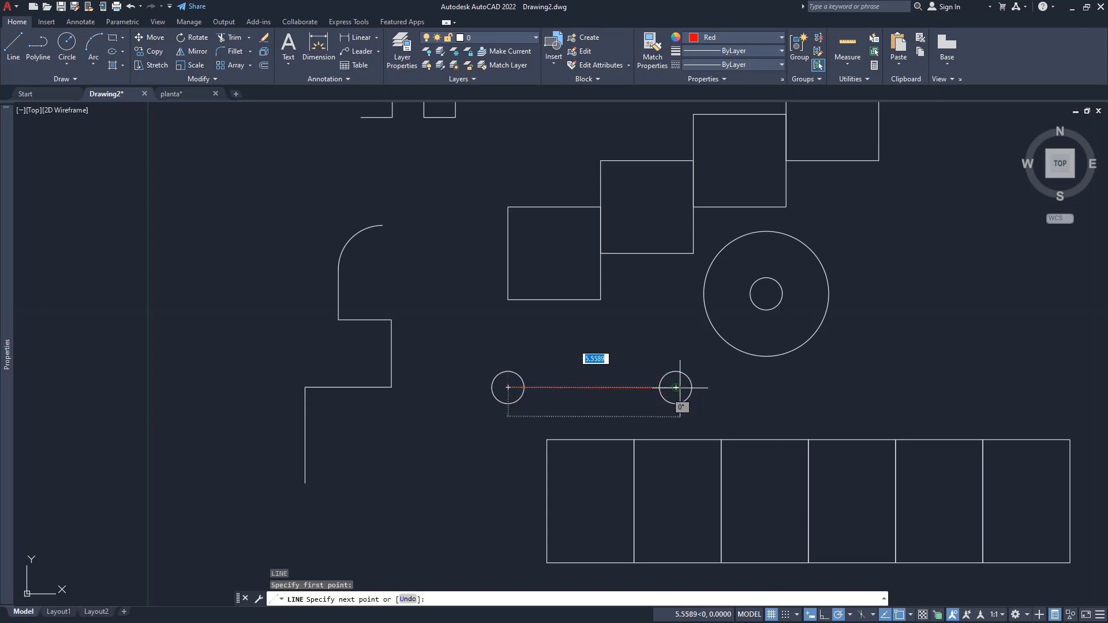
click(675, 387)
key(Return)
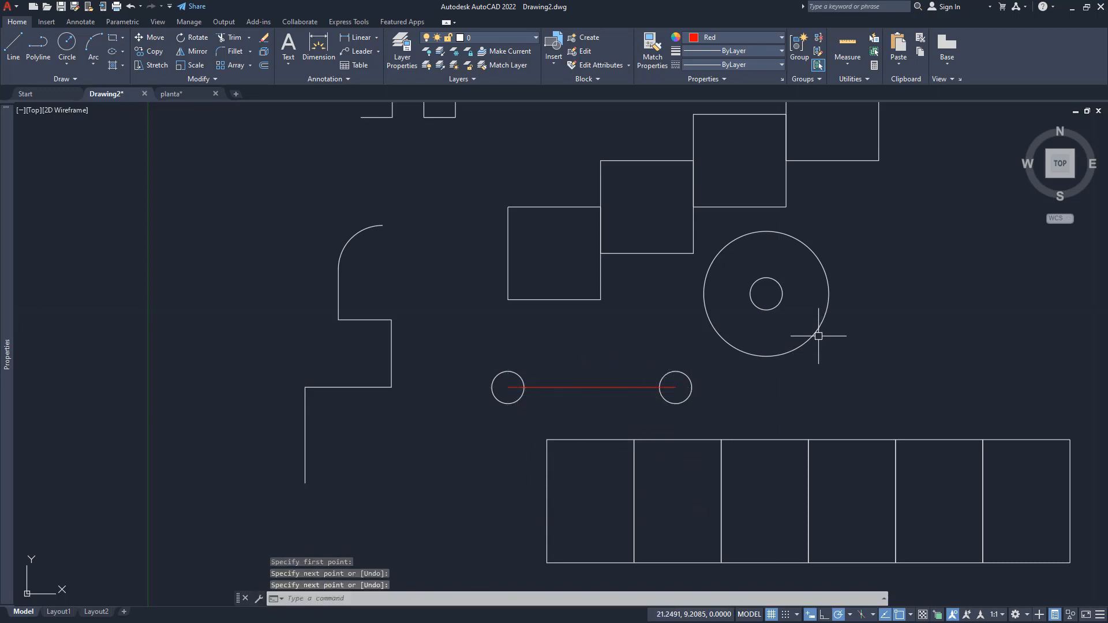
Step: Copy the small circle inside the large circle from its center to the midpoint of the red line
text(CO)
key(Return)
click(779, 289)
key(Return)
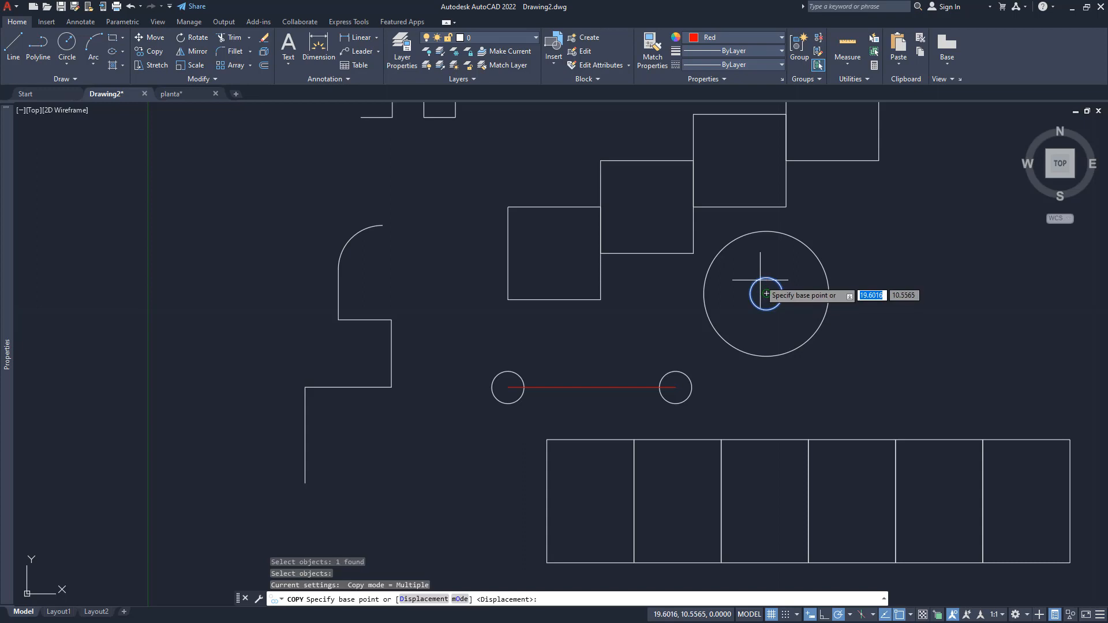
click(766, 295)
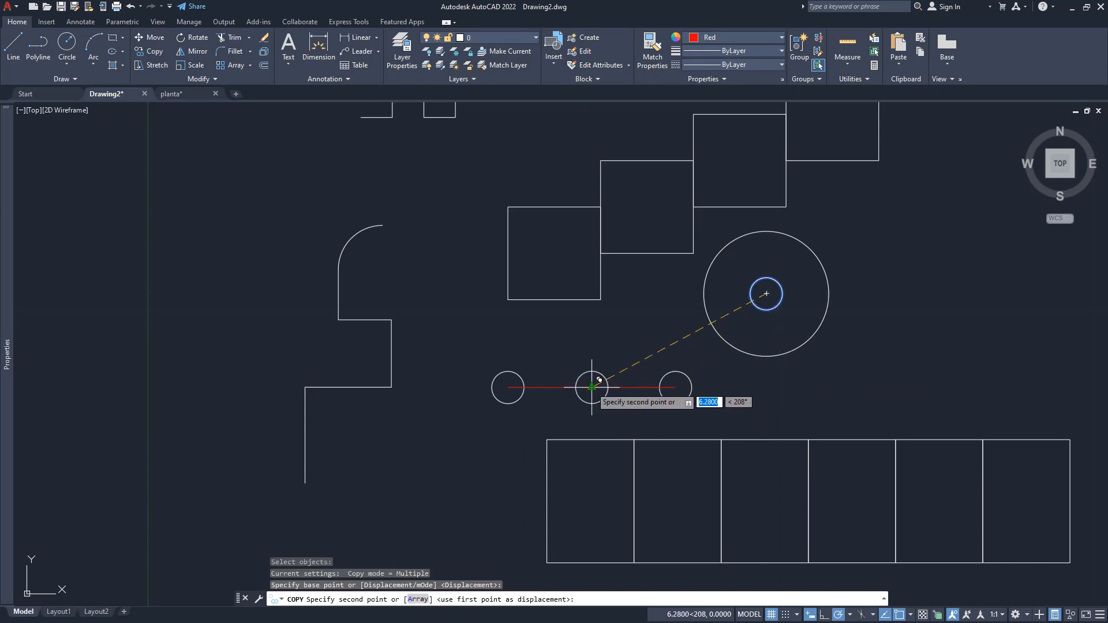
click(591, 388)
key(Return)
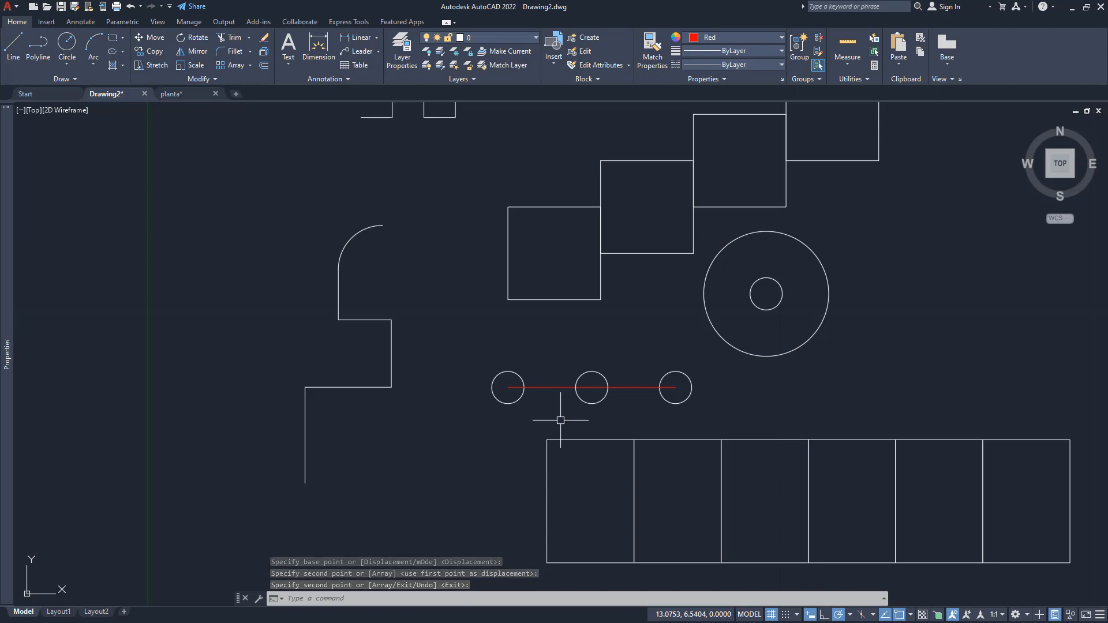
Step: Undo the circle copy and the red line between the two small circles
text(U)
key(Return)
key(Return)
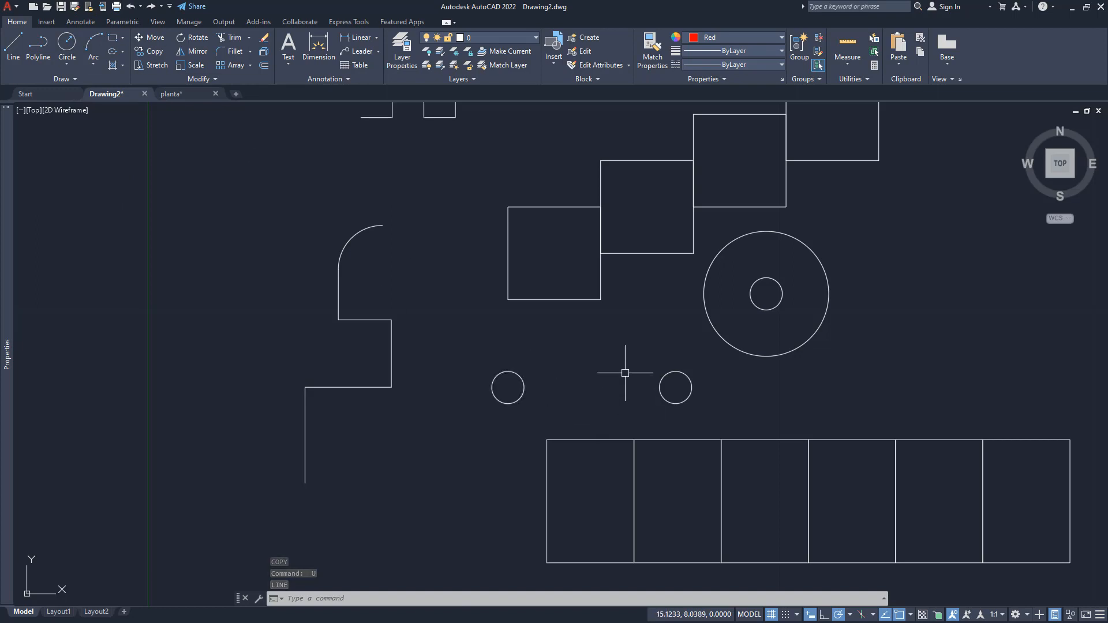
text(U)
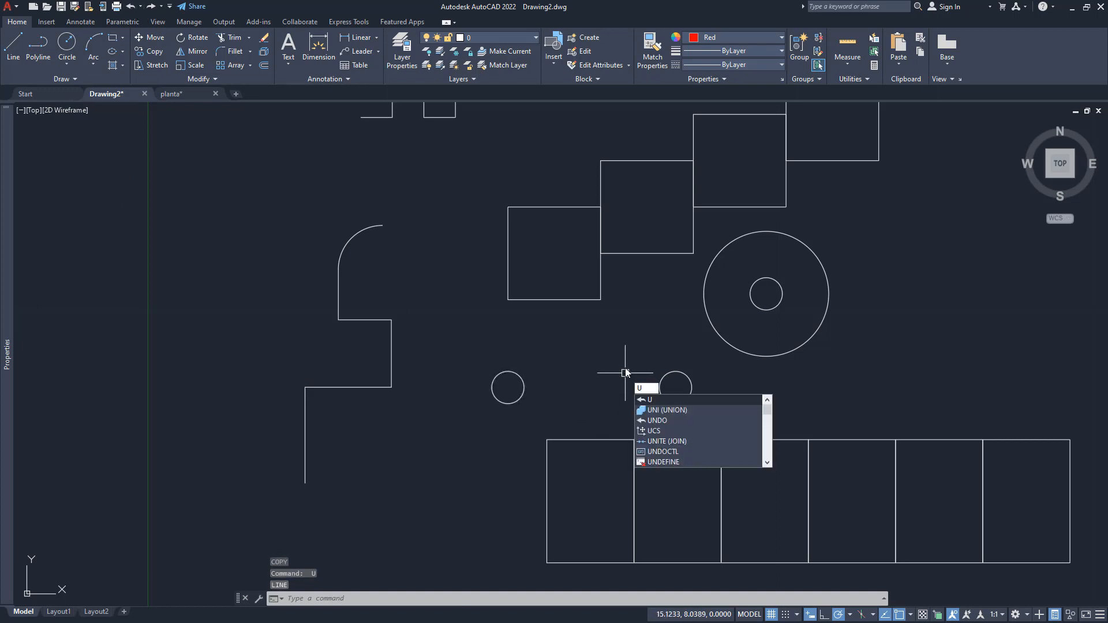
key(Escape)
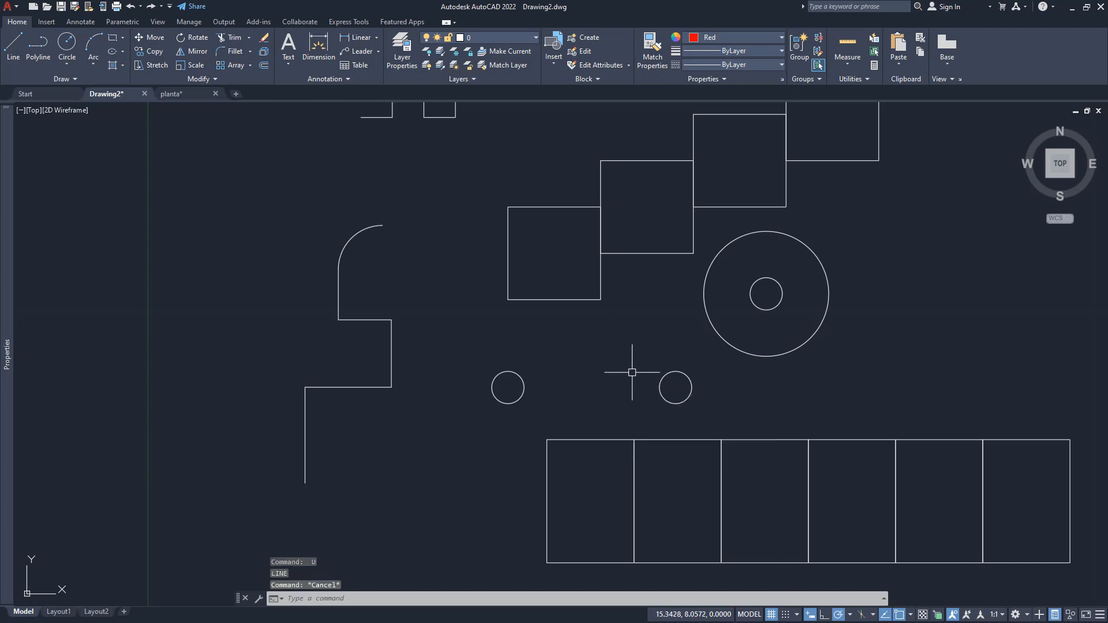
Step: Copy the large circle's inner circle from its center to the Mid Between 2 Points of the two standalone circles' centers
text(Co)
key(Return)
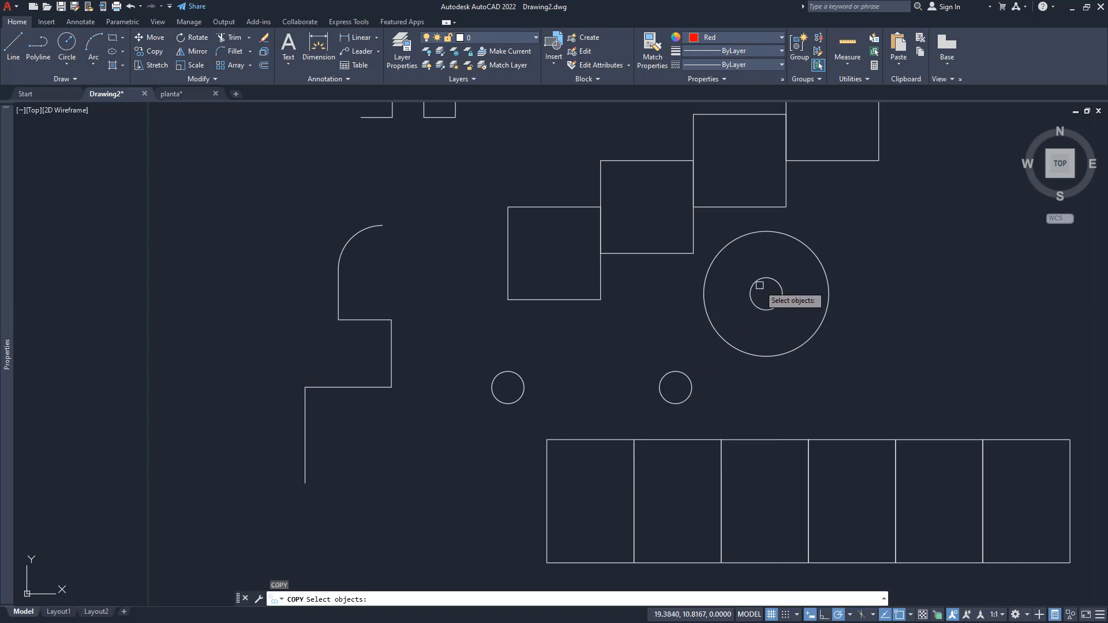
click(760, 285)
click(749, 255)
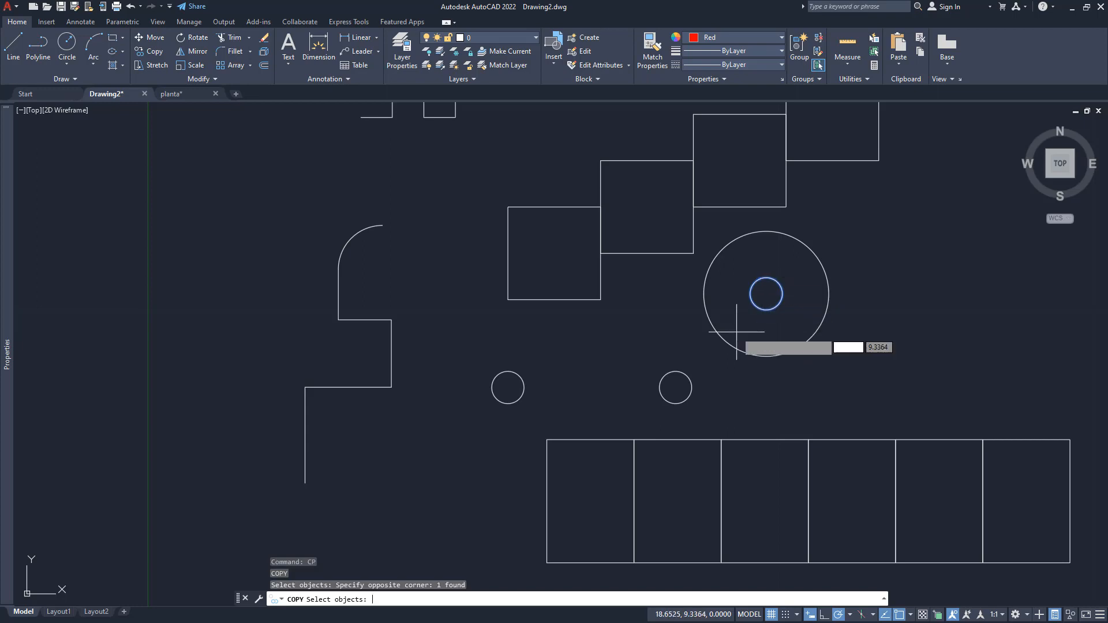
key(Return)
click(765, 293)
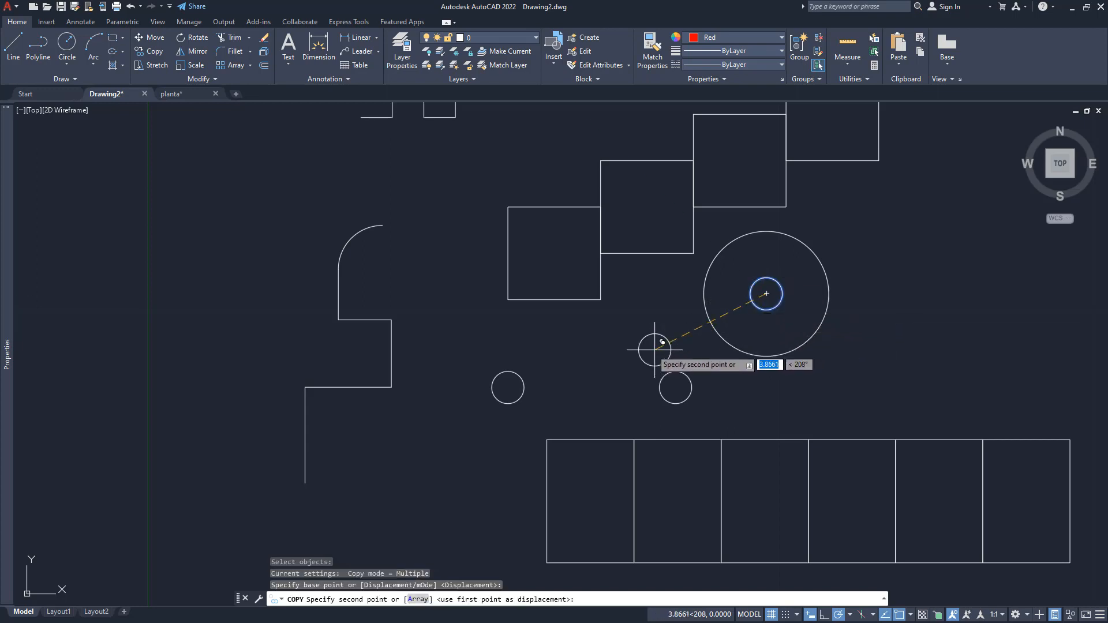
shift+right_click(640, 331)
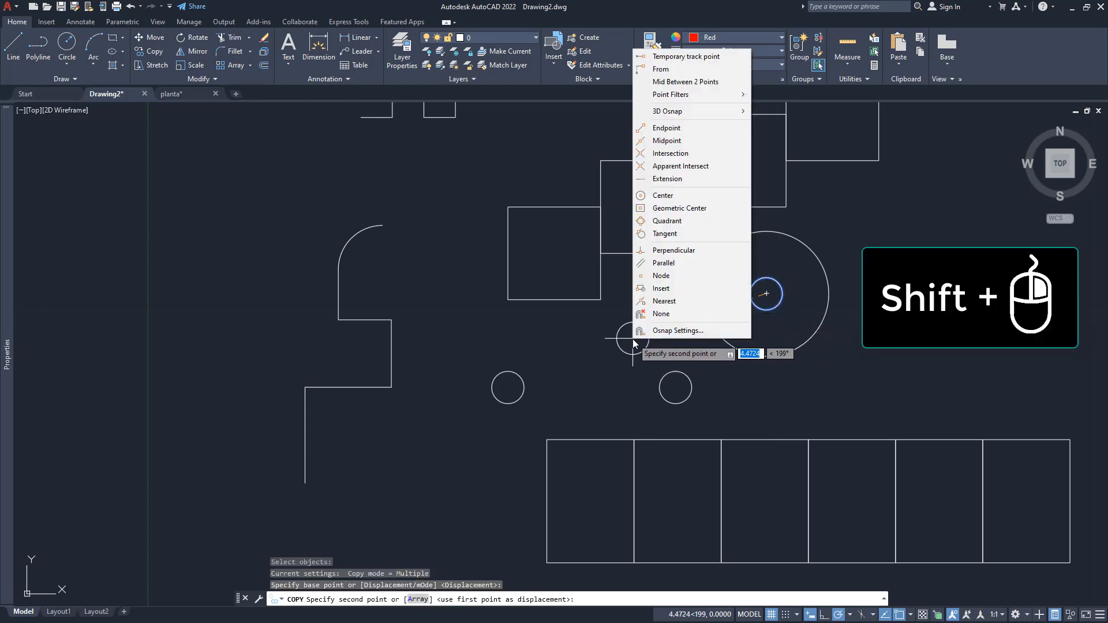
click(679, 82)
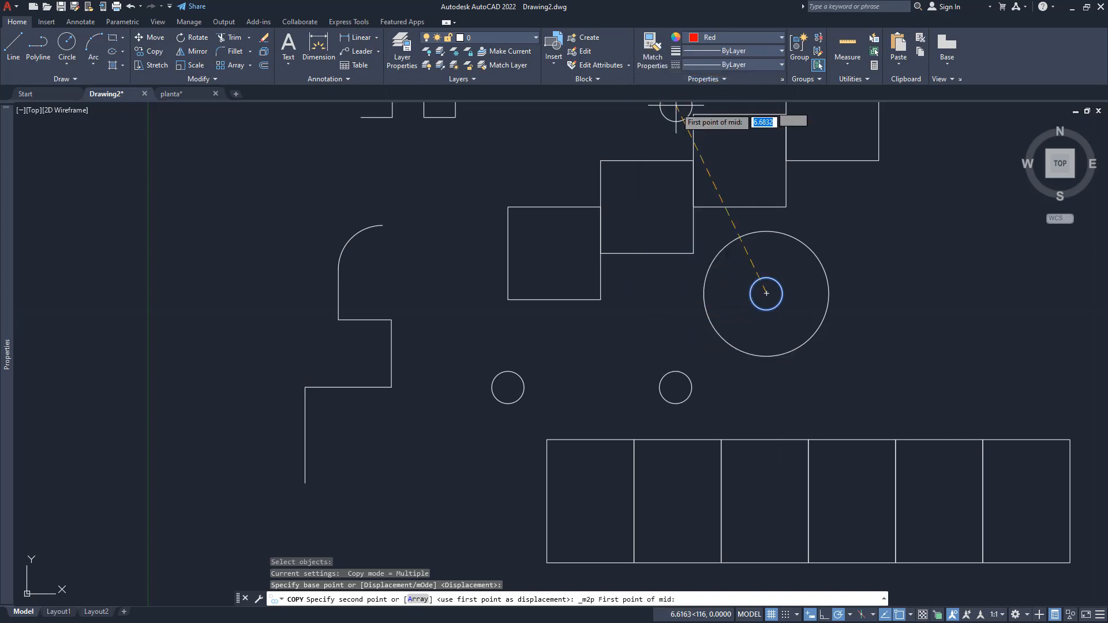
click(676, 387)
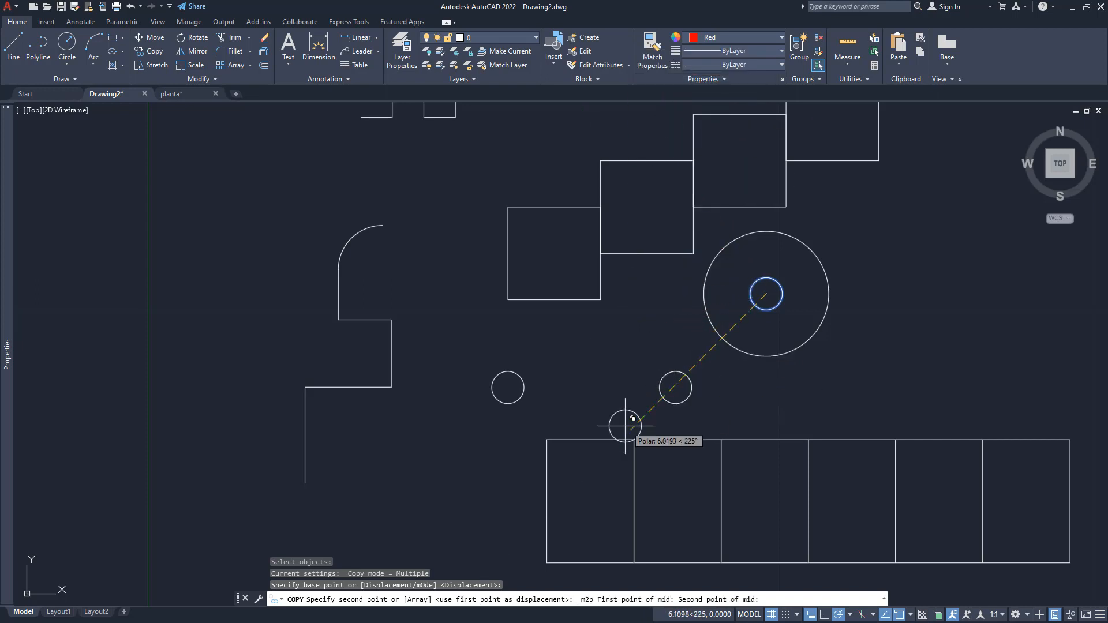
click(507, 387)
key(Return)
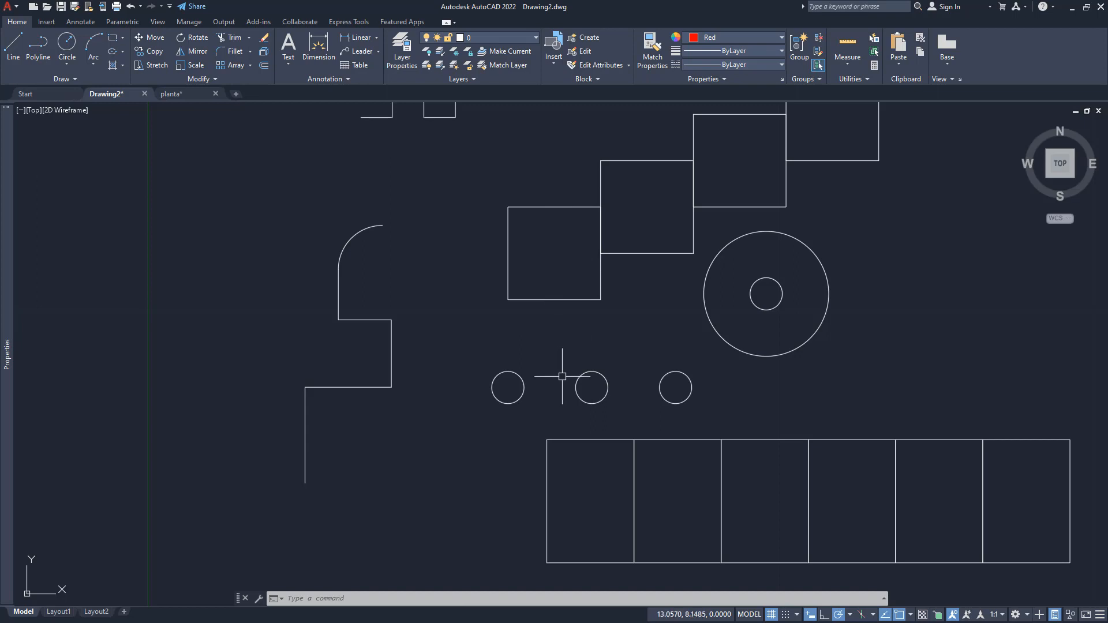
Step: Copy the middle standalone circle from its center to the first square's center, tracked from the midpoints of two sides
text(o)
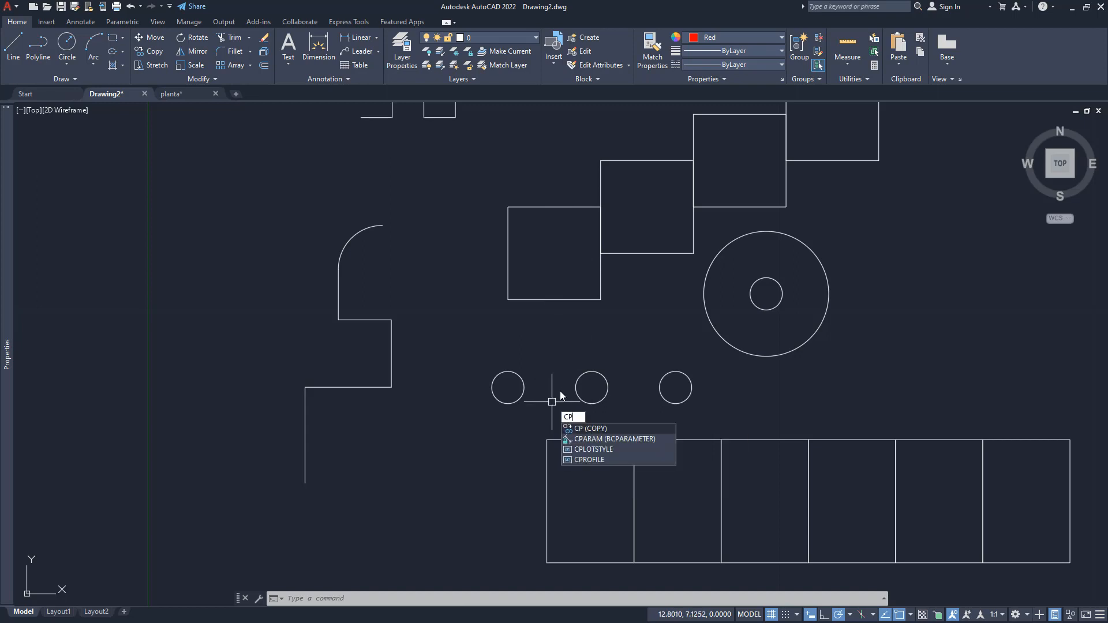
key(Return)
click(587, 372)
key(Return)
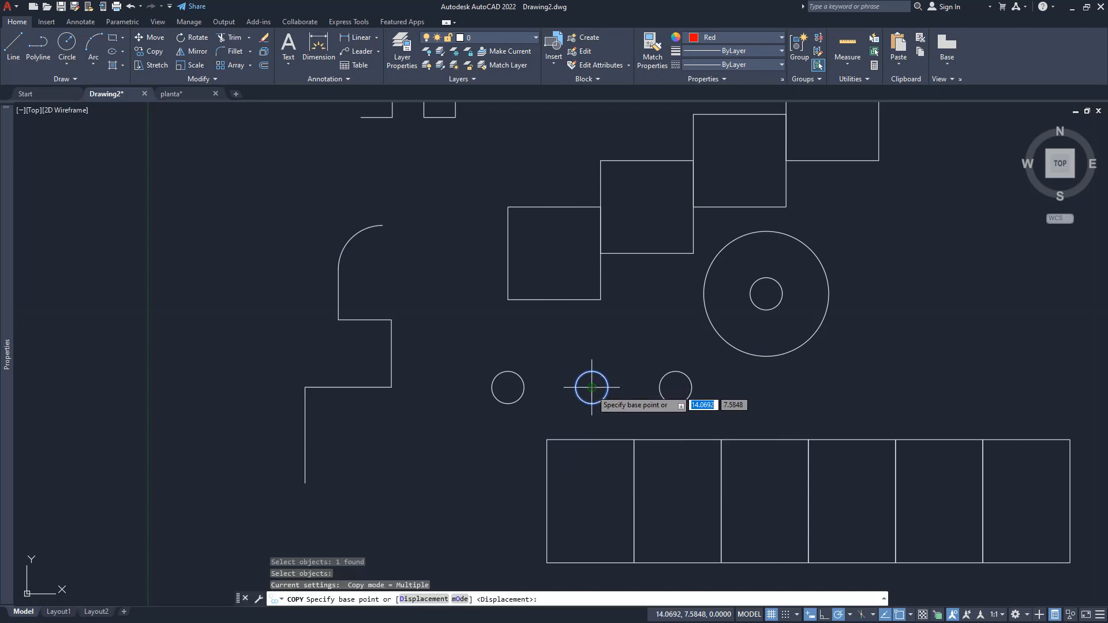
click(591, 387)
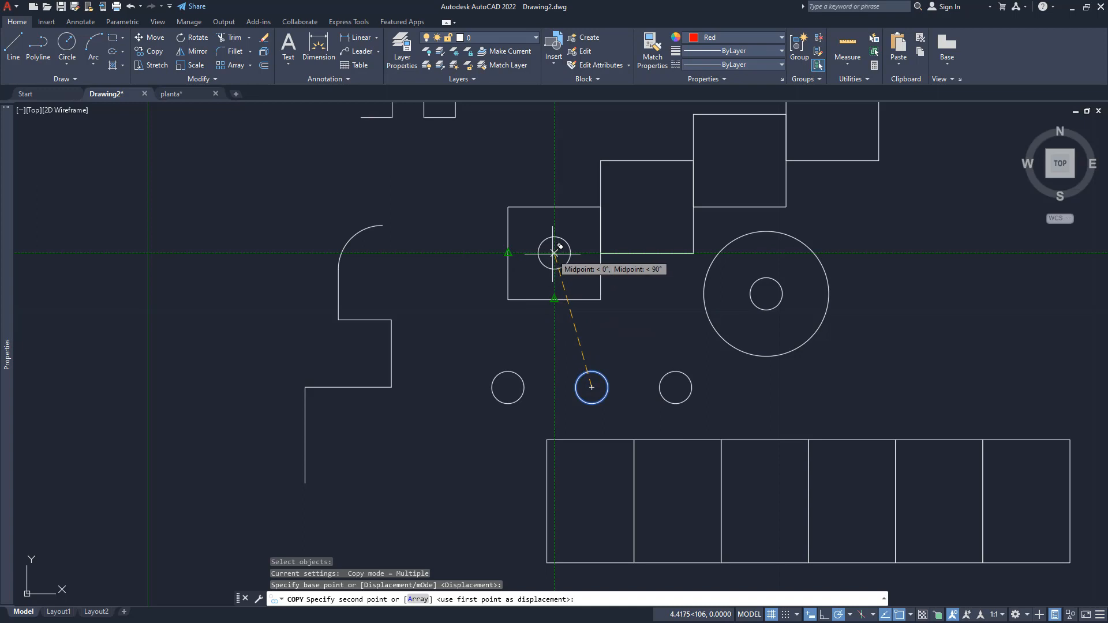
click(554, 253)
key(Return)
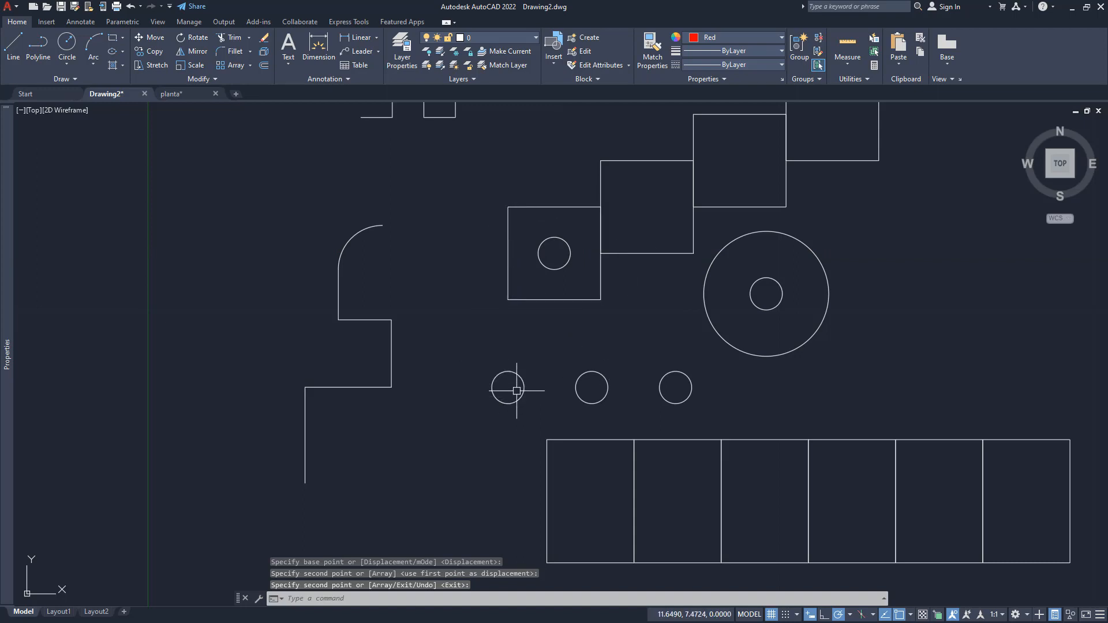
middle_drag(550, 359, 457, 365)
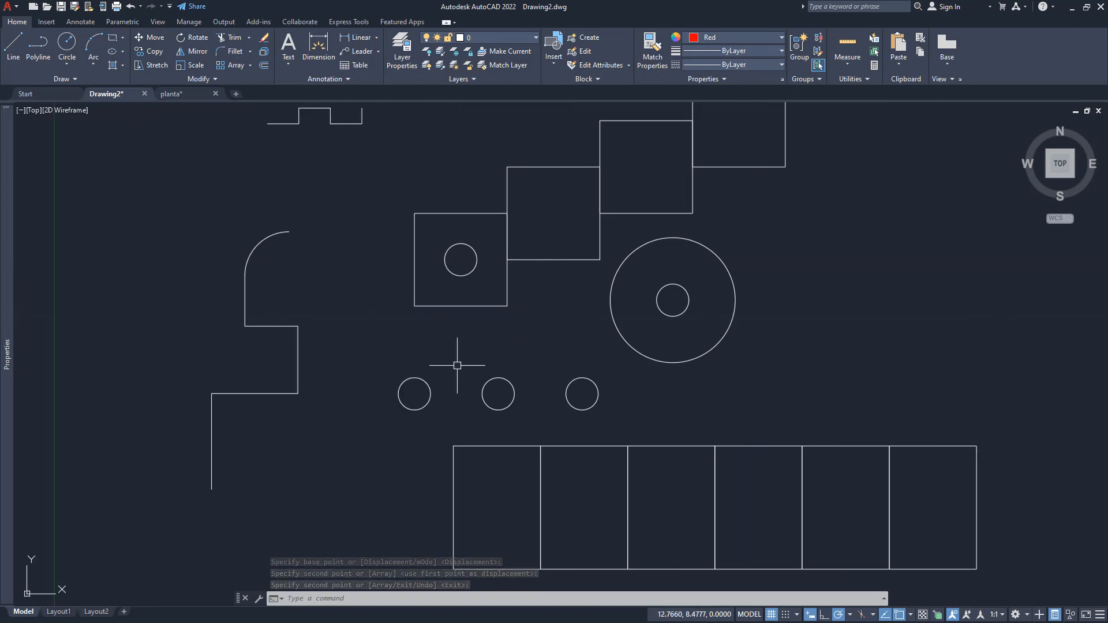
middle_drag(235, 377, 452, 371)
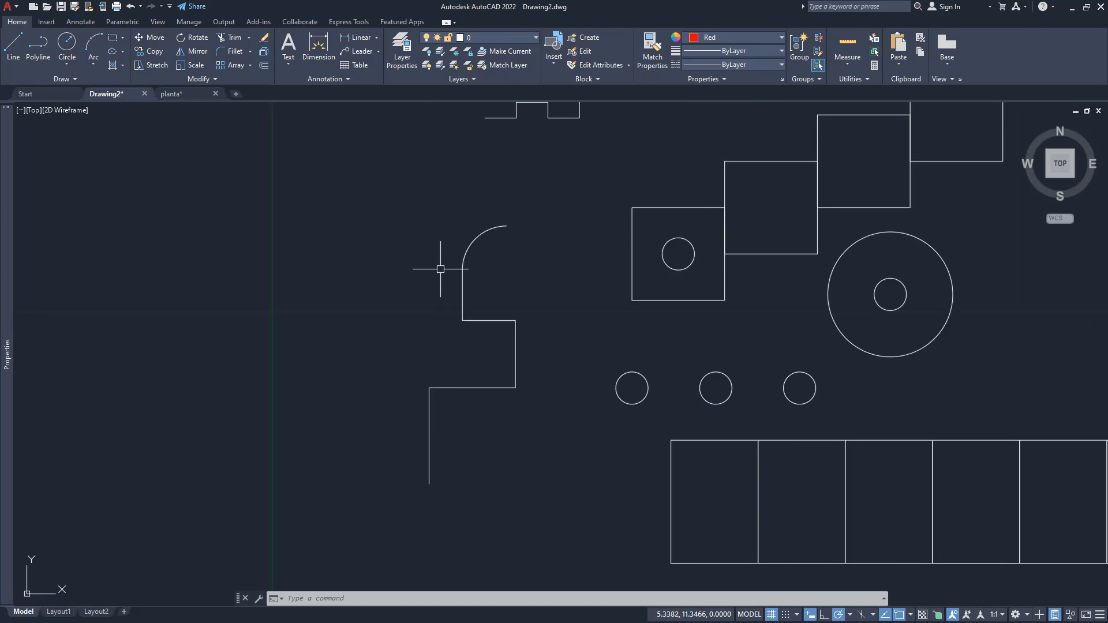
click(476, 230)
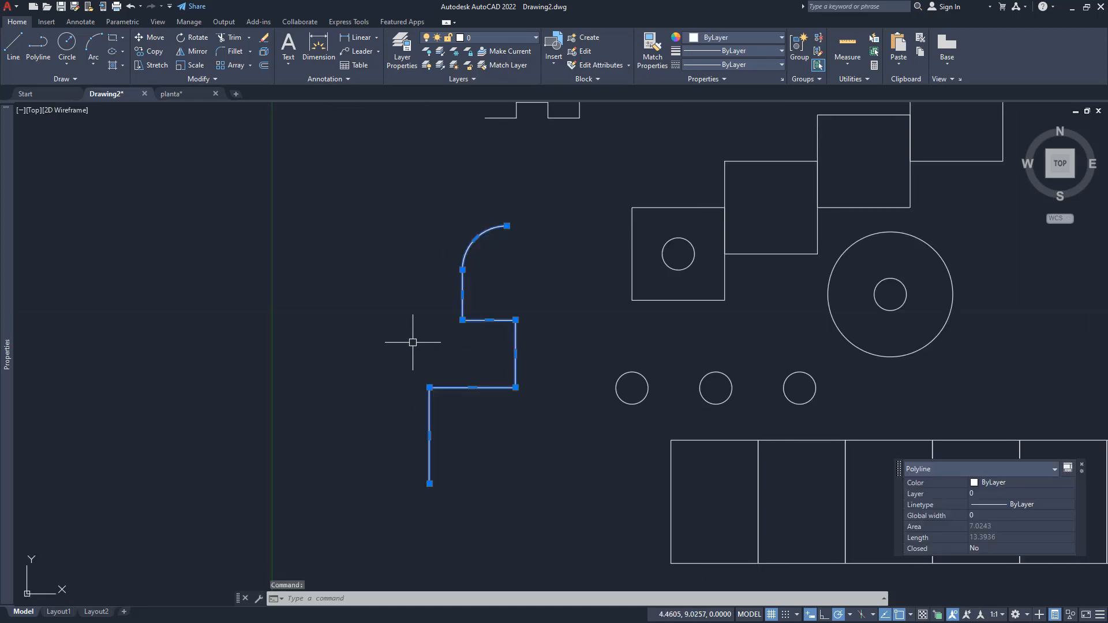
key(Escape)
key(Escape)
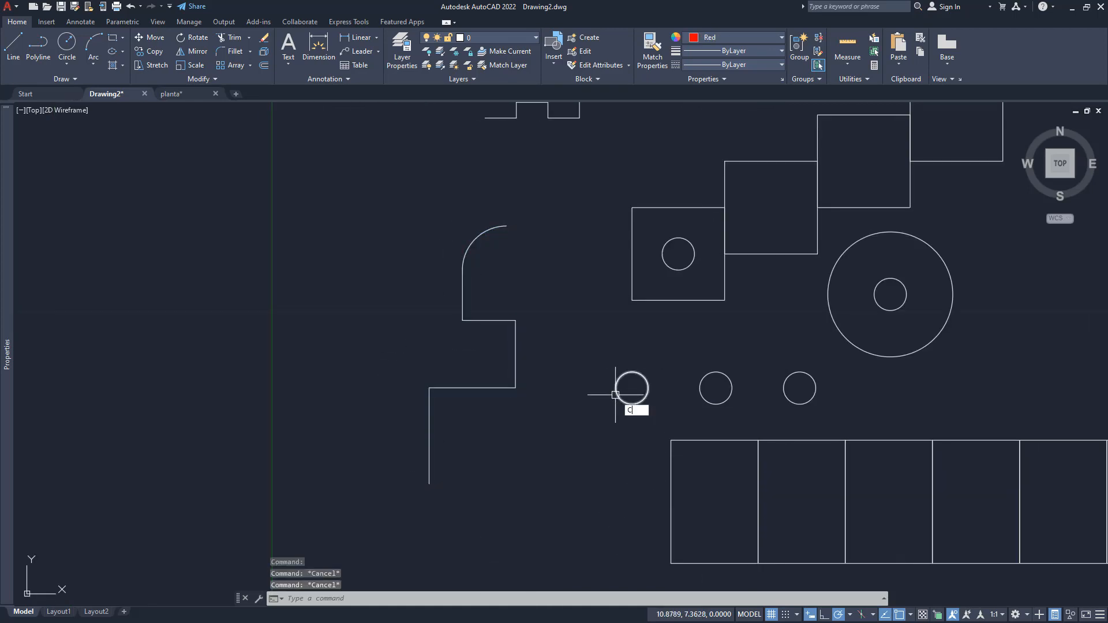
Step: Copy the stepped polyline with the arc horizontally to the left at distances of 3, 6, 9 and 12
text(o)
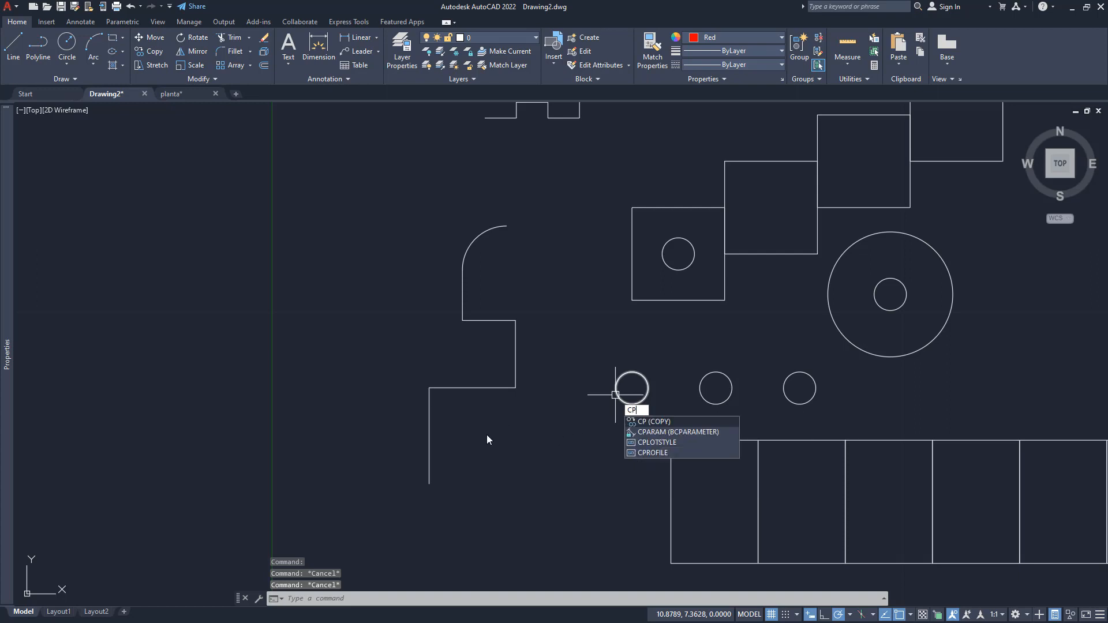
key(Return)
click(469, 387)
key(Return)
click(468, 429)
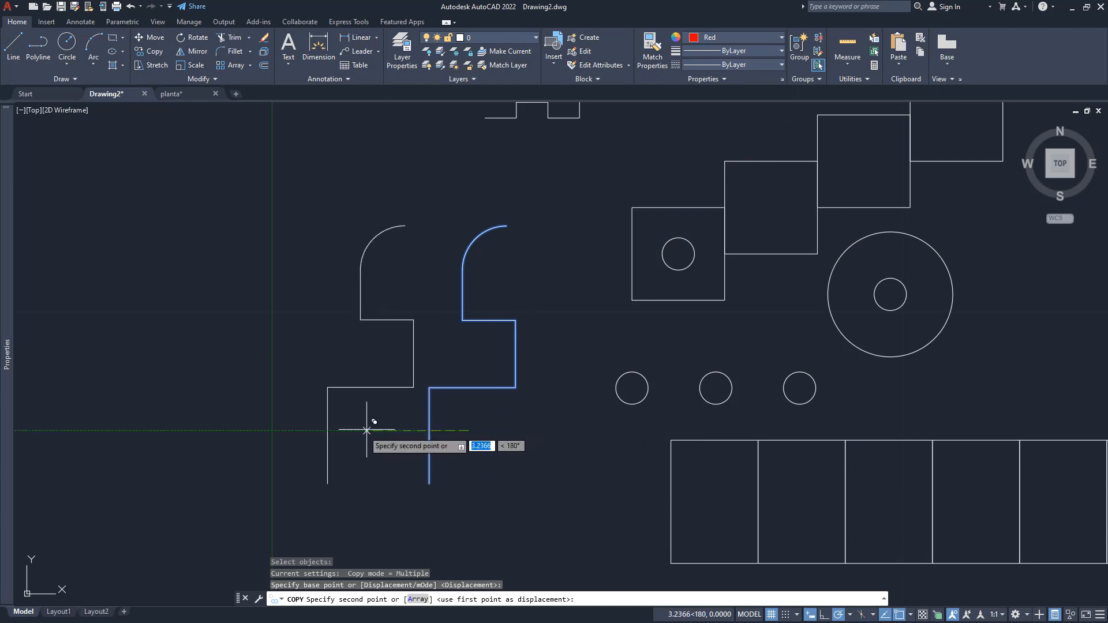
text(3)
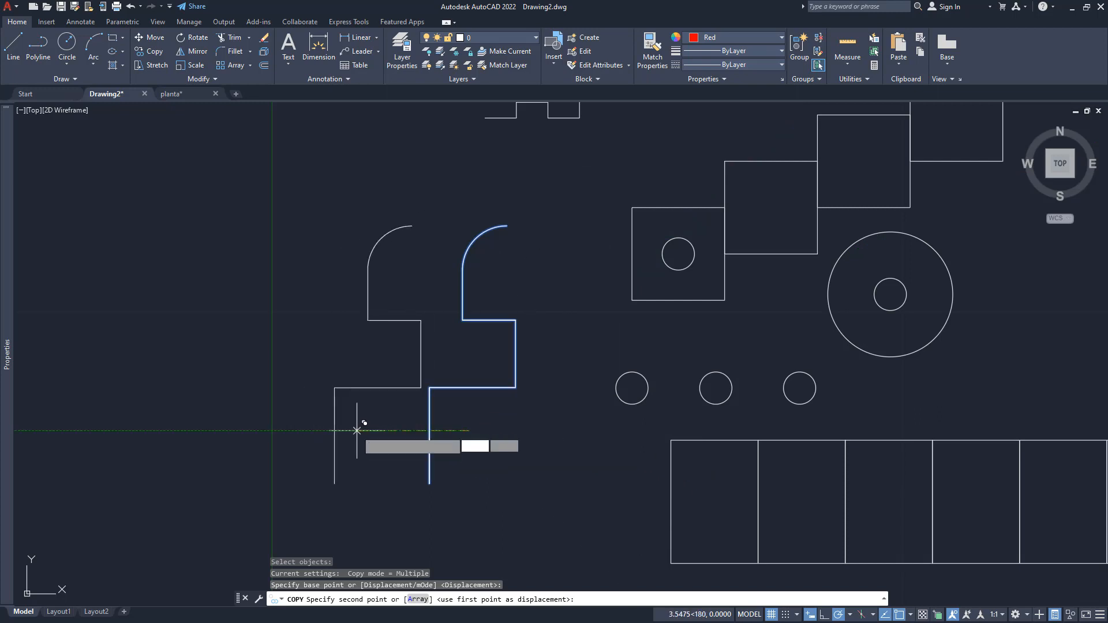
key(Return)
text(6)
key(Return)
text(9)
key(Return)
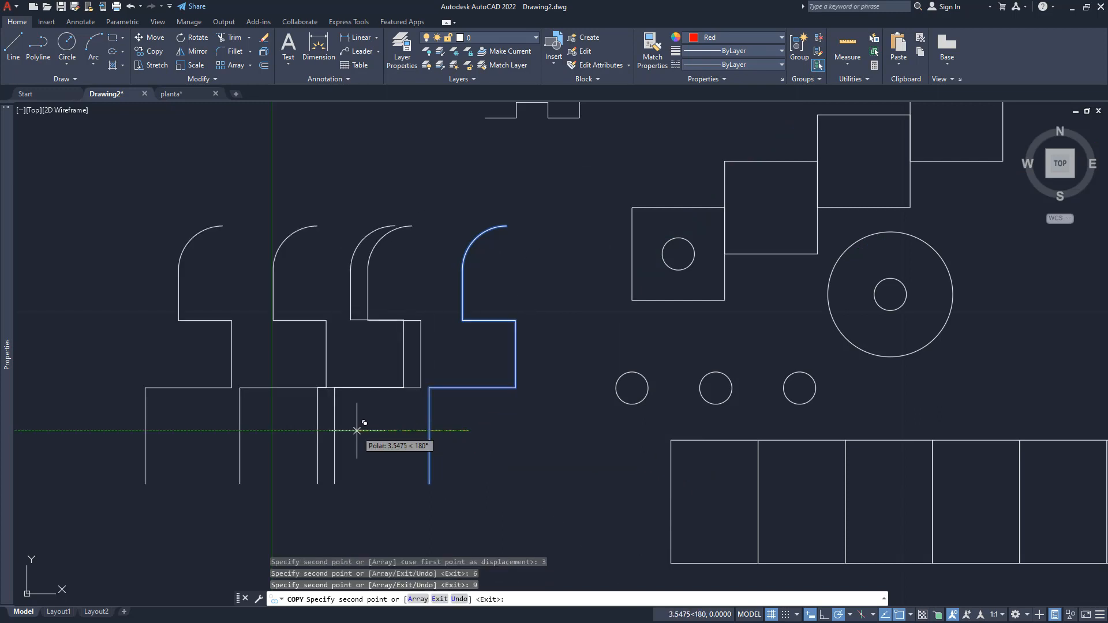
text(12)
key(Return)
key(Return)
Step: Delete the four copies of the stepped polyline, keeping the original
middle_drag(477, 409, 561, 385)
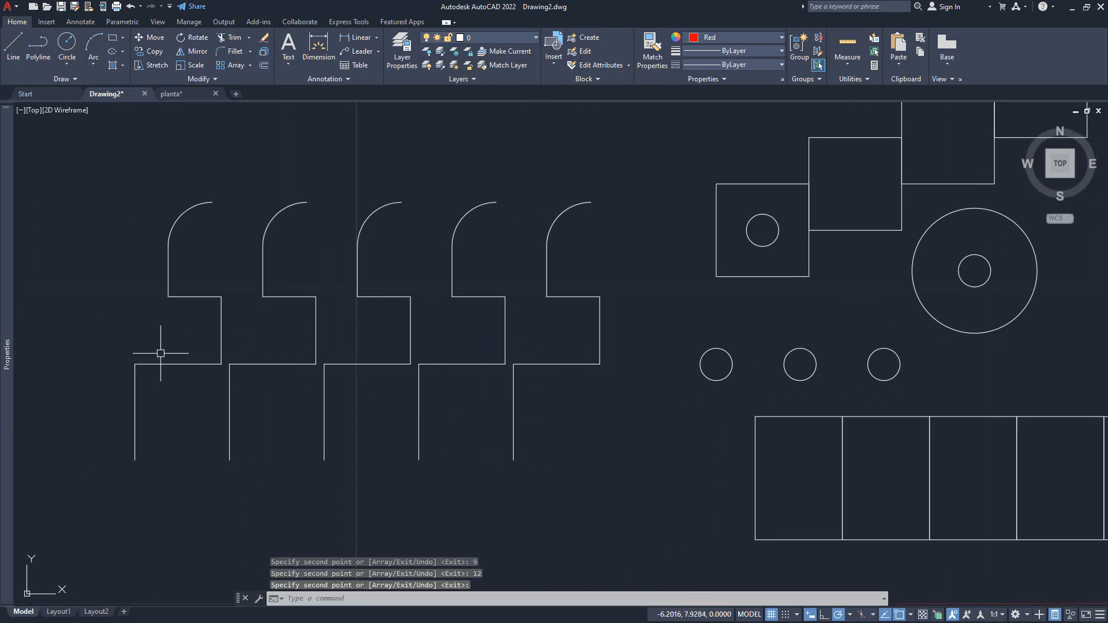
click(459, 395)
click(411, 341)
key(Delete)
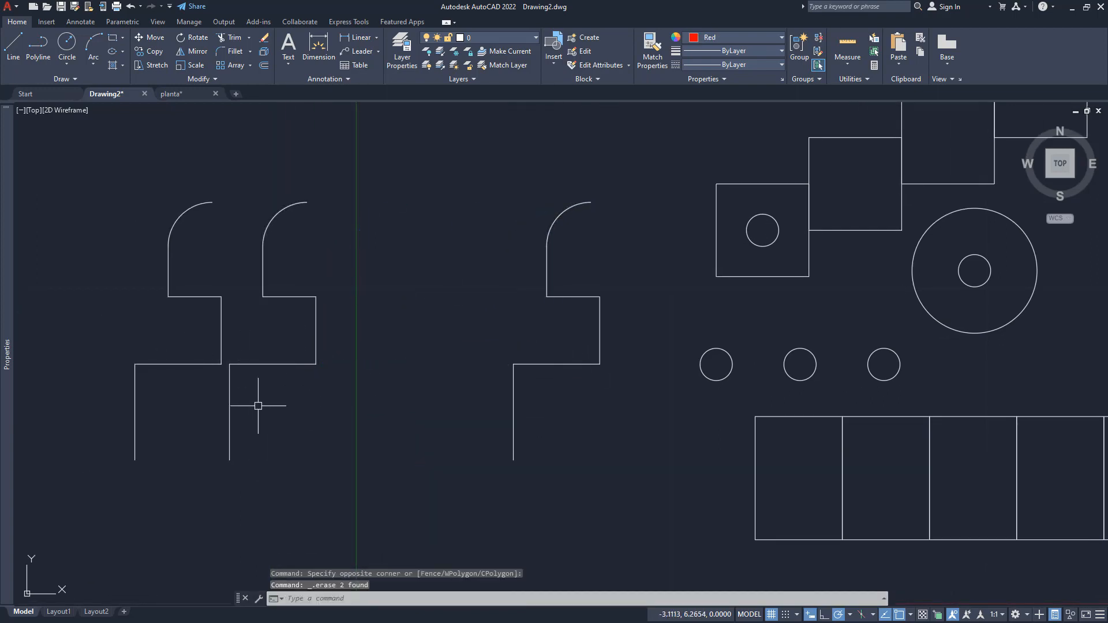
click(254, 396)
click(165, 347)
key(Delete)
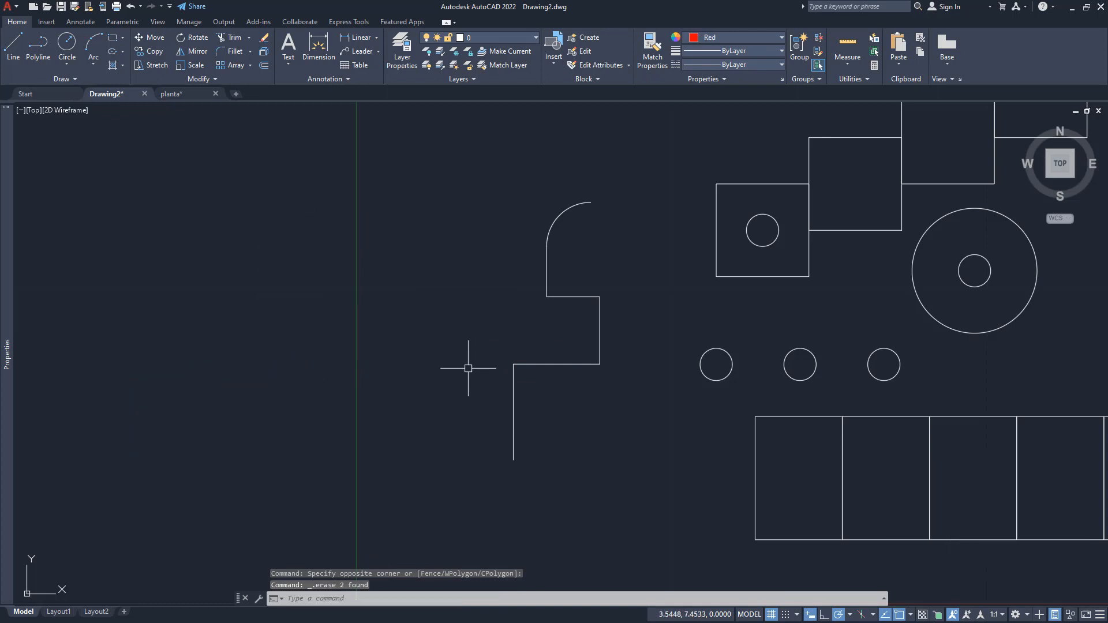
scroll(466, 390, down, 4)
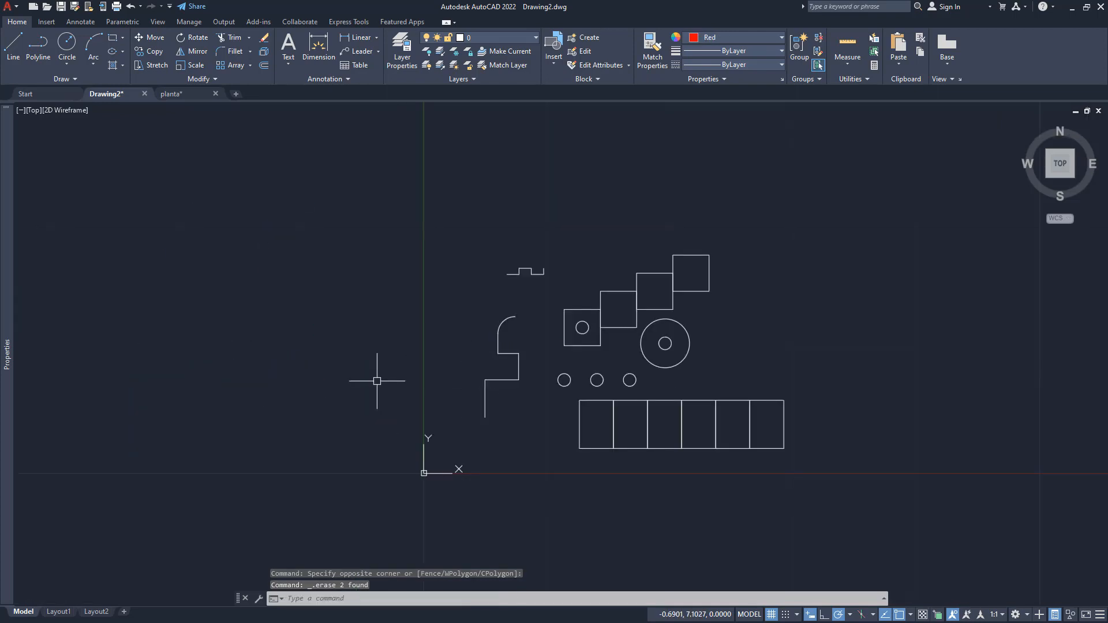
scroll(483, 392, up, 4)
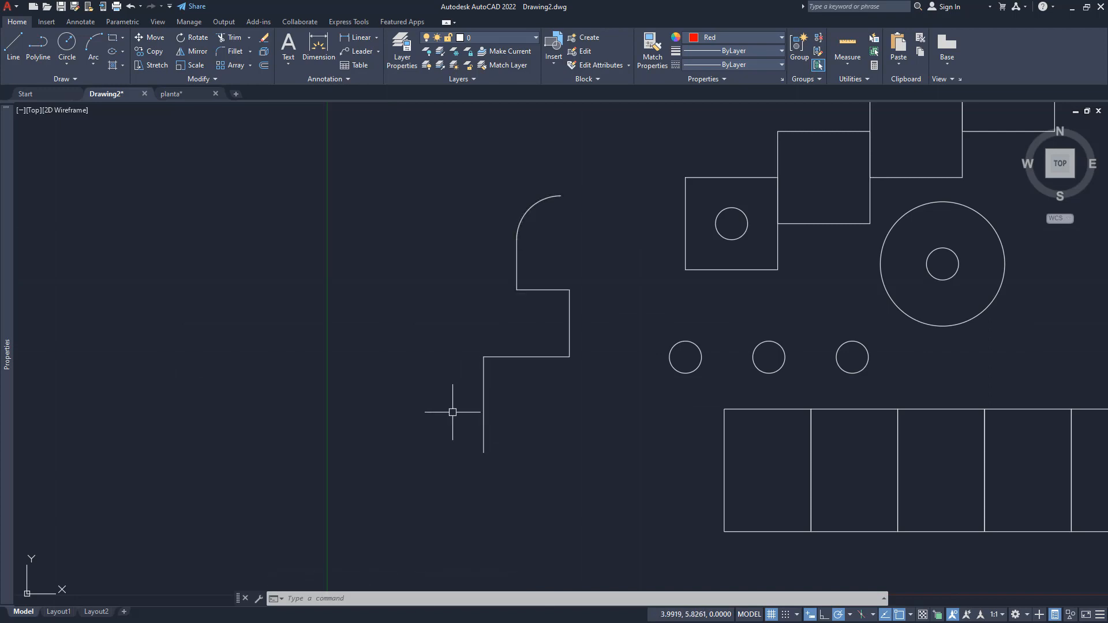
middle_drag(419, 403, 526, 393)
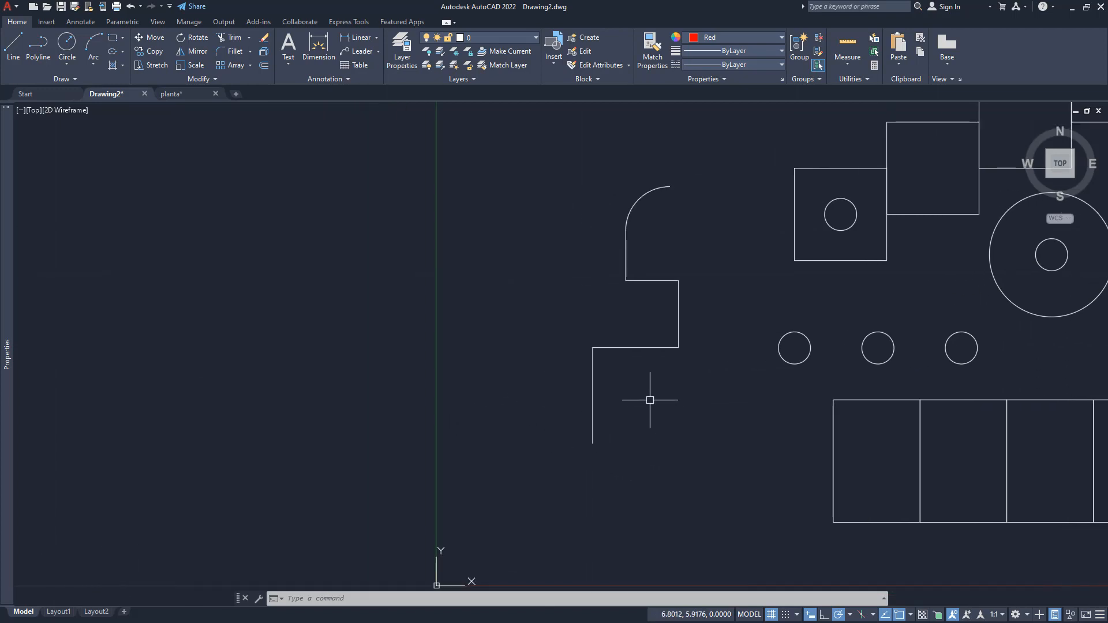
middle_drag(650, 399, 607, 439)
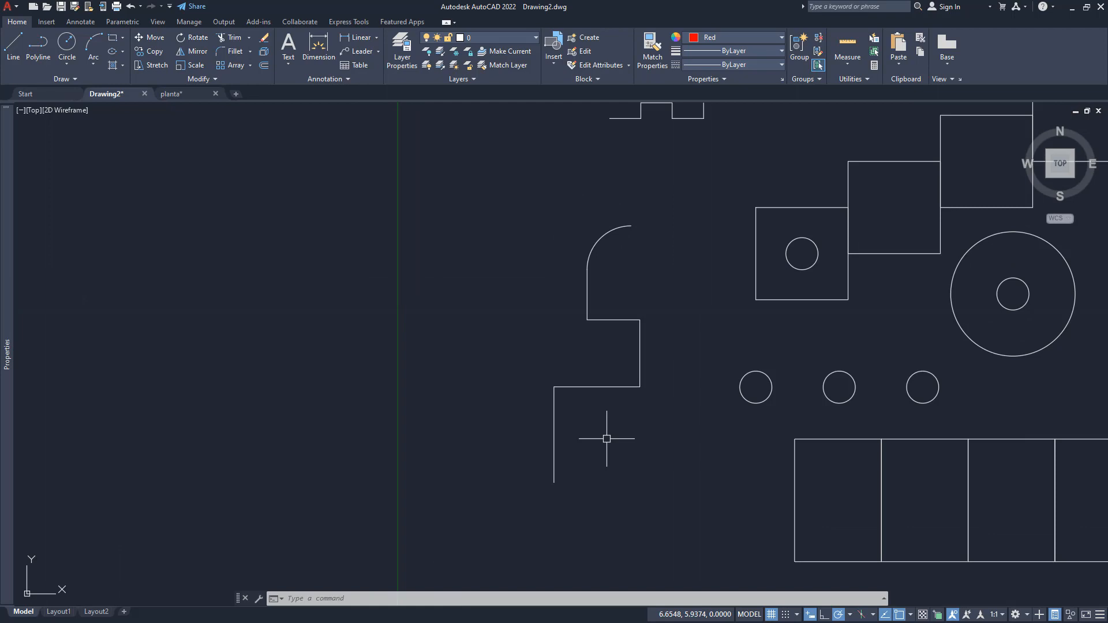
Step: Copy the stepped polyline from its lower endpoint horizontally to the left as an array of 30 items spaced 3 units apart
text(O)
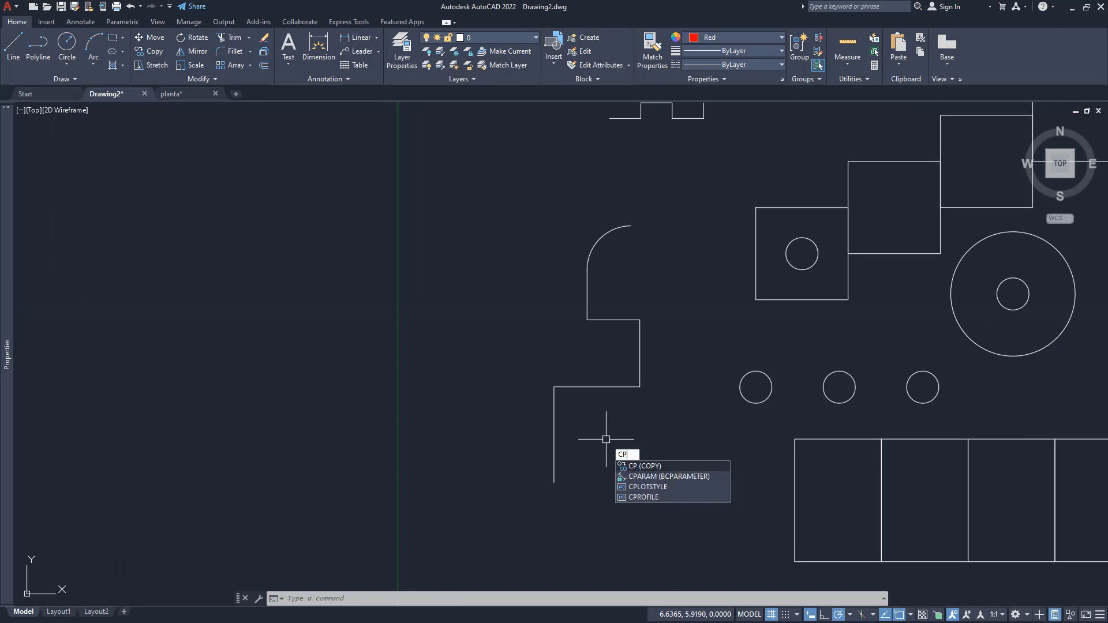
key(Return)
click(589, 387)
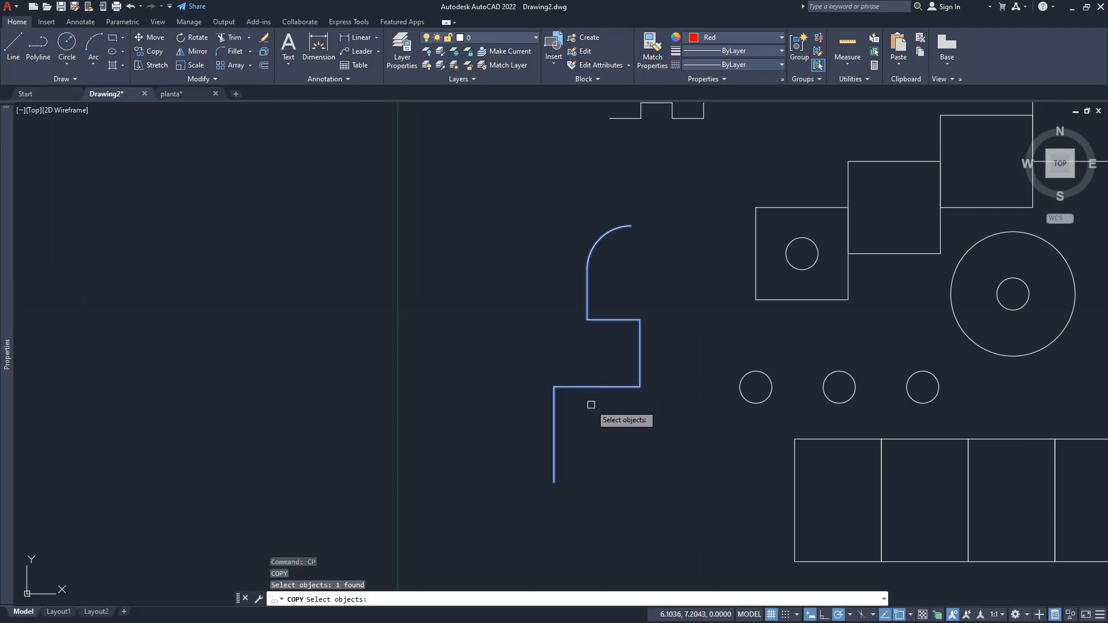
key(Return)
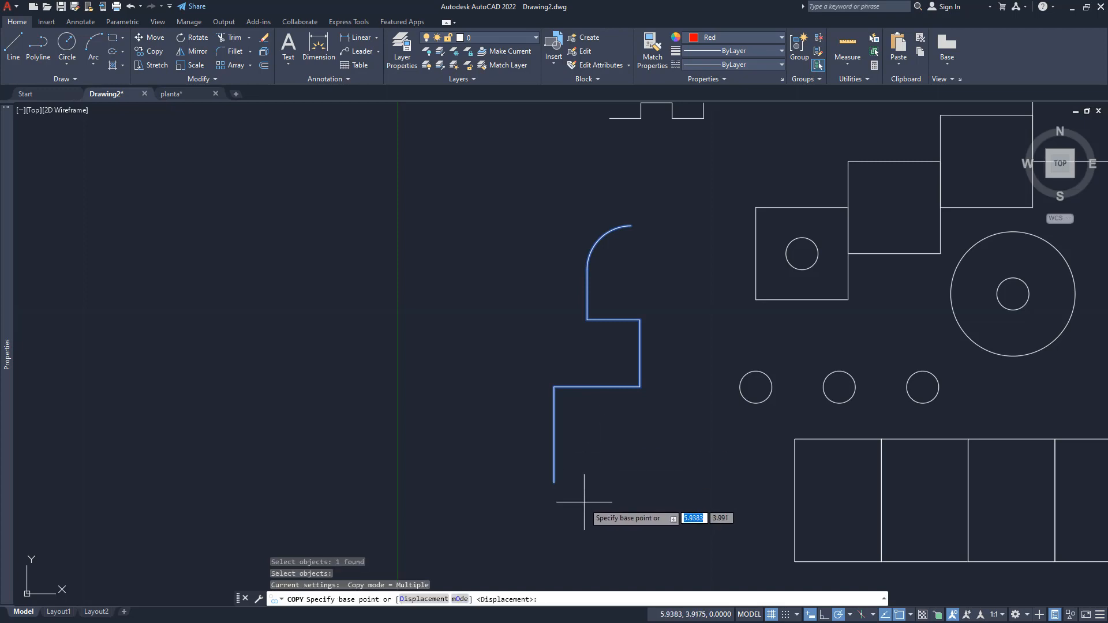
click(554, 482)
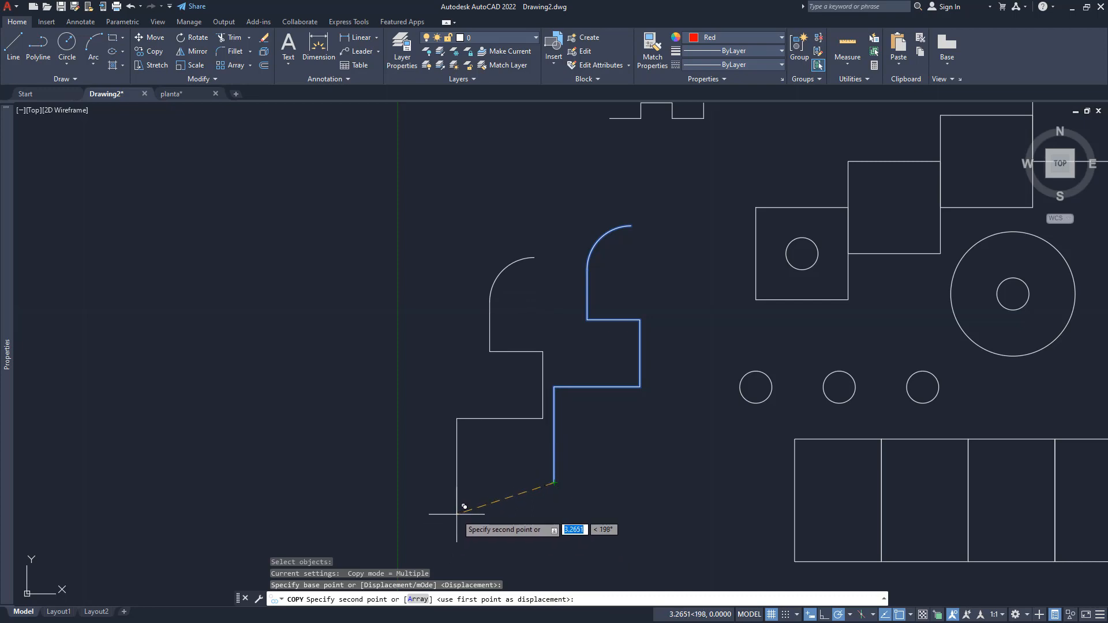
text(A)
key(Return)
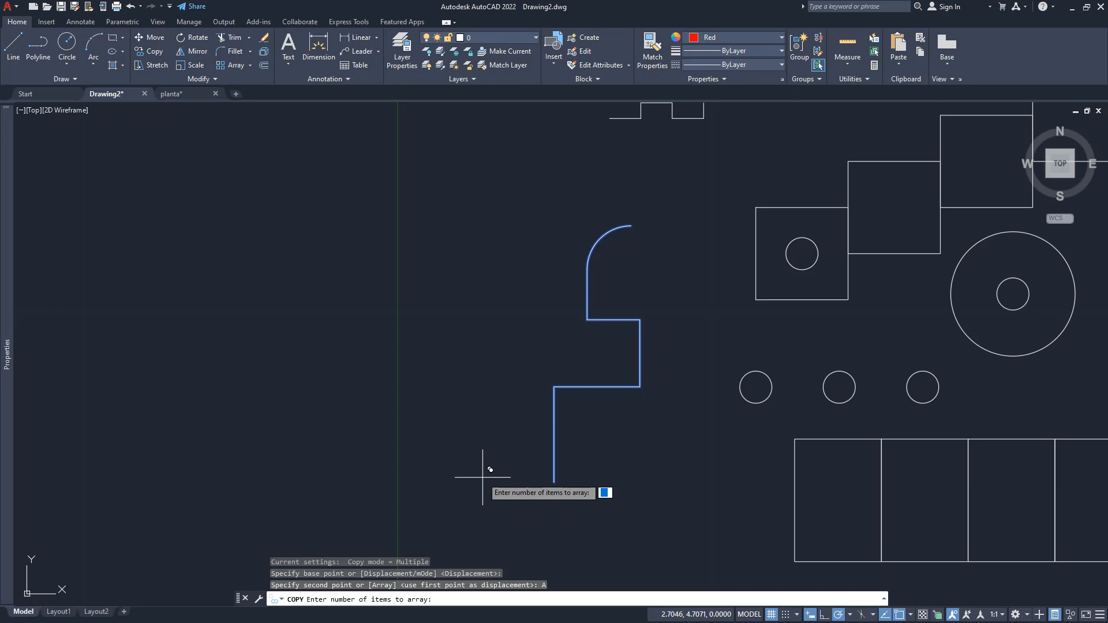
key(Return)
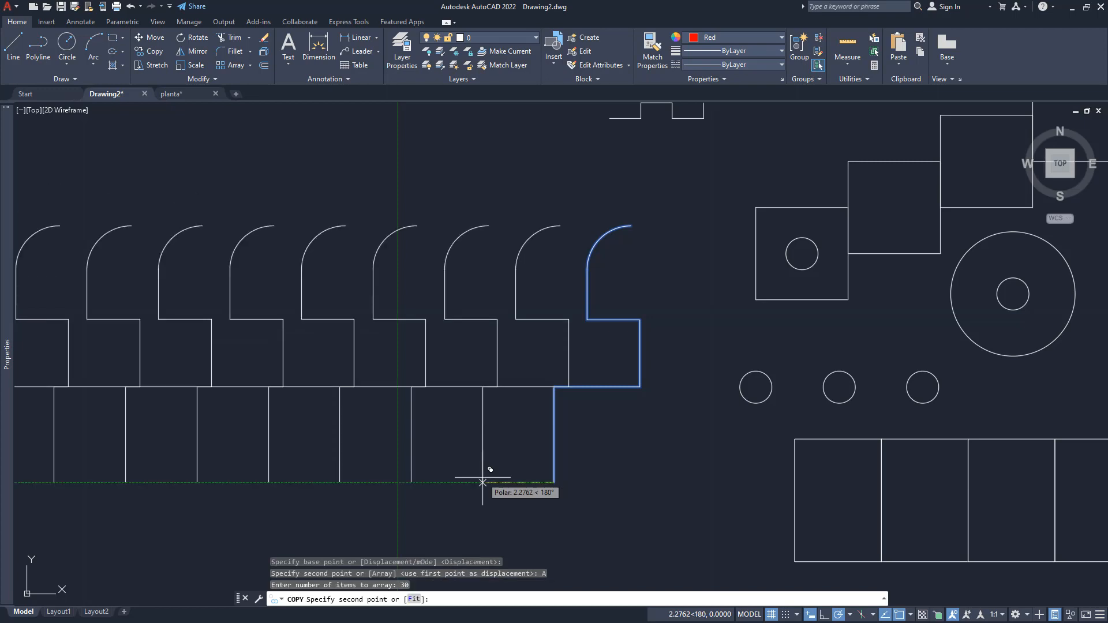
scroll(483, 482, down, 6)
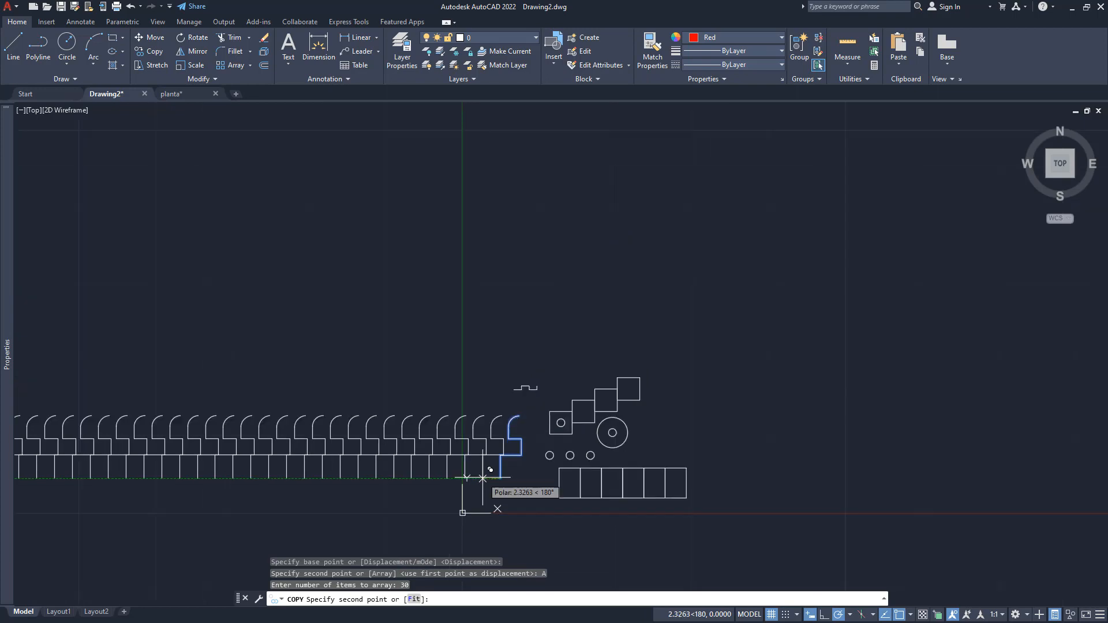
scroll(462, 459, down, 2)
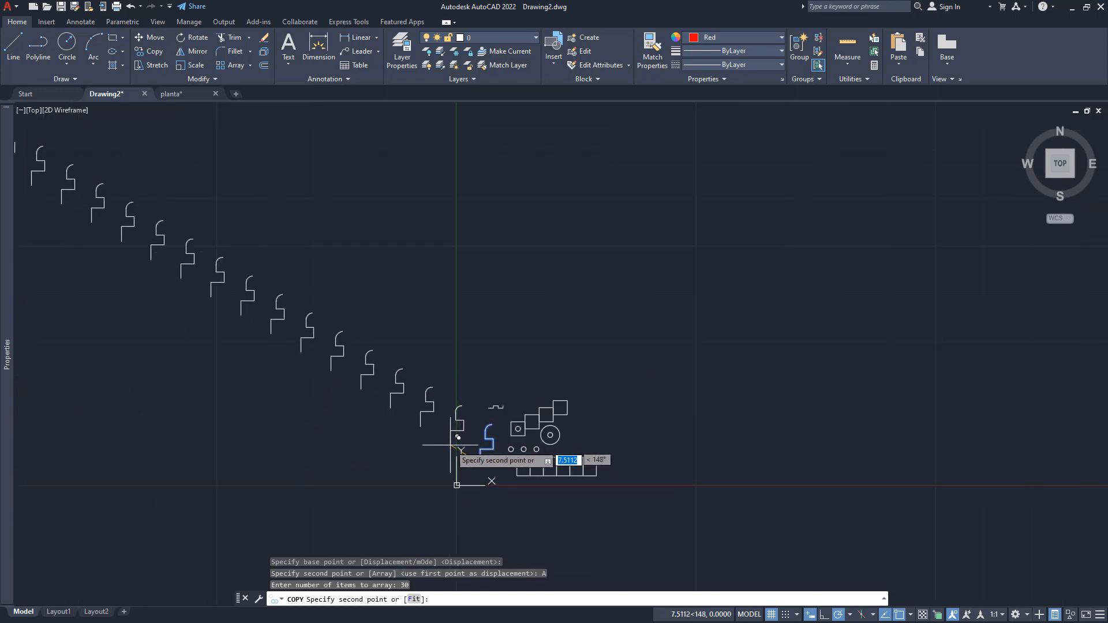
scroll(471, 463, down, 2)
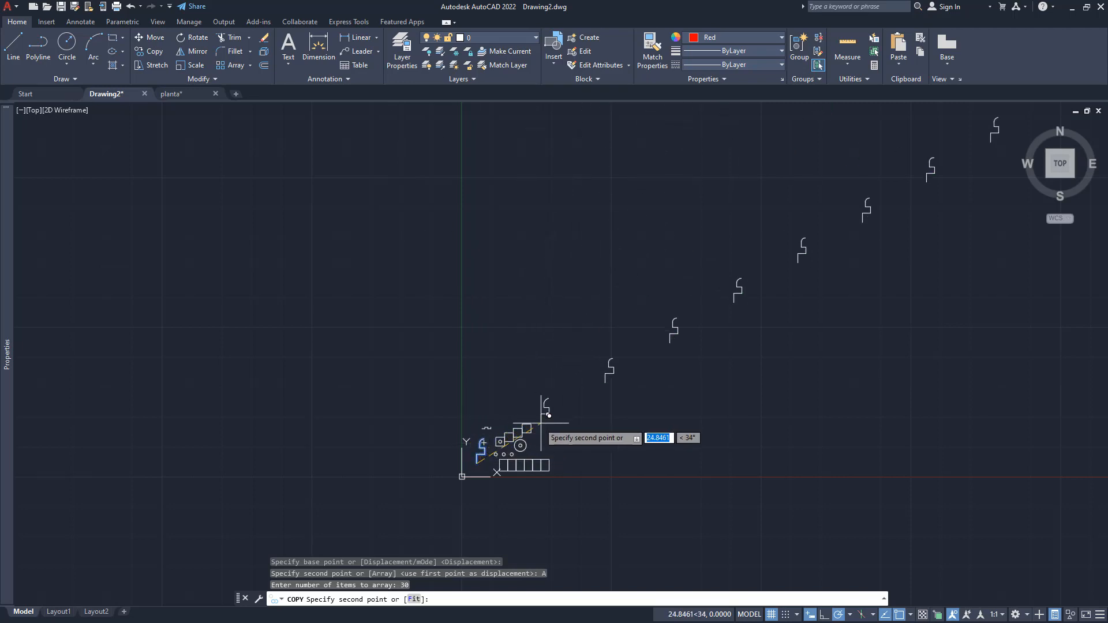
scroll(479, 459, up, 10)
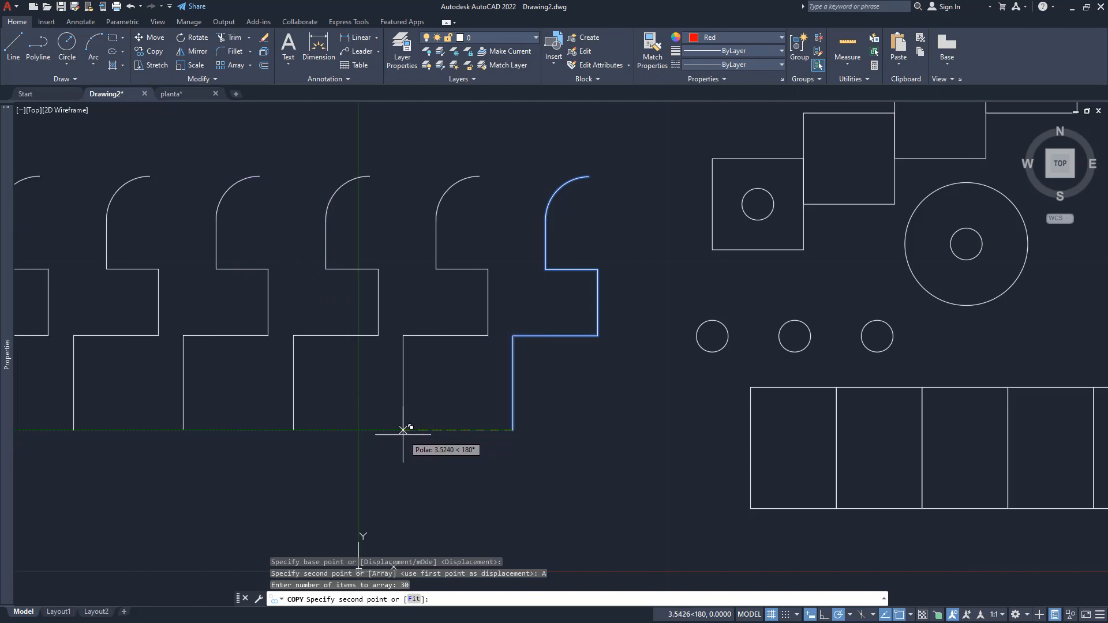
text(3)
key(Return)
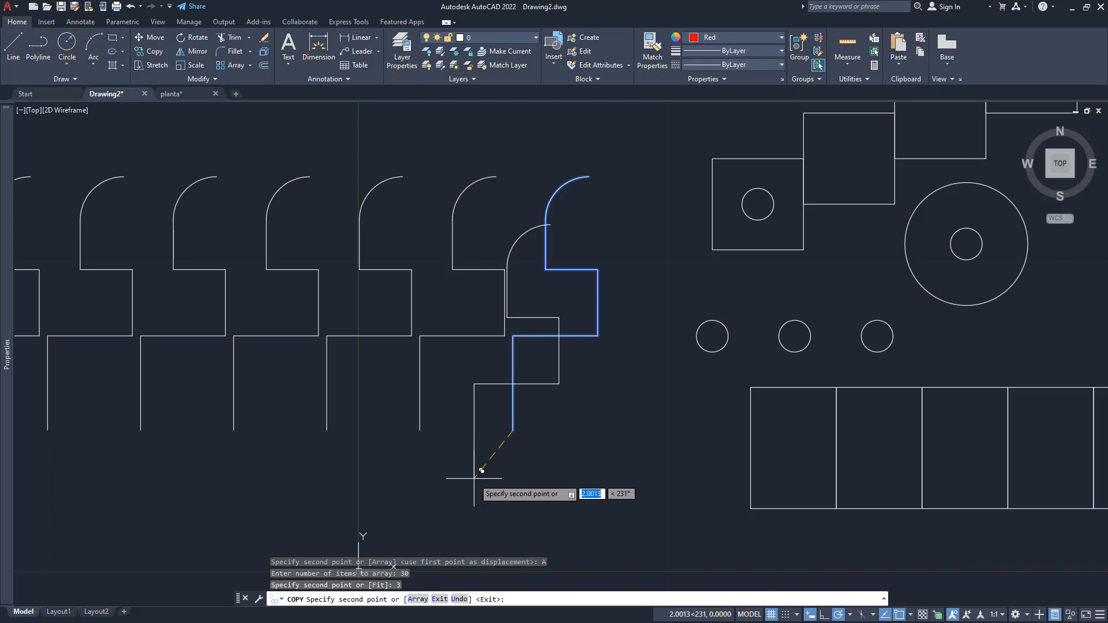
key(Return)
Step: Delete all the arrayed copies of the stepped polyline, keeping the original
scroll(494, 457, down, 5)
middle_drag(433, 452, 775, 406)
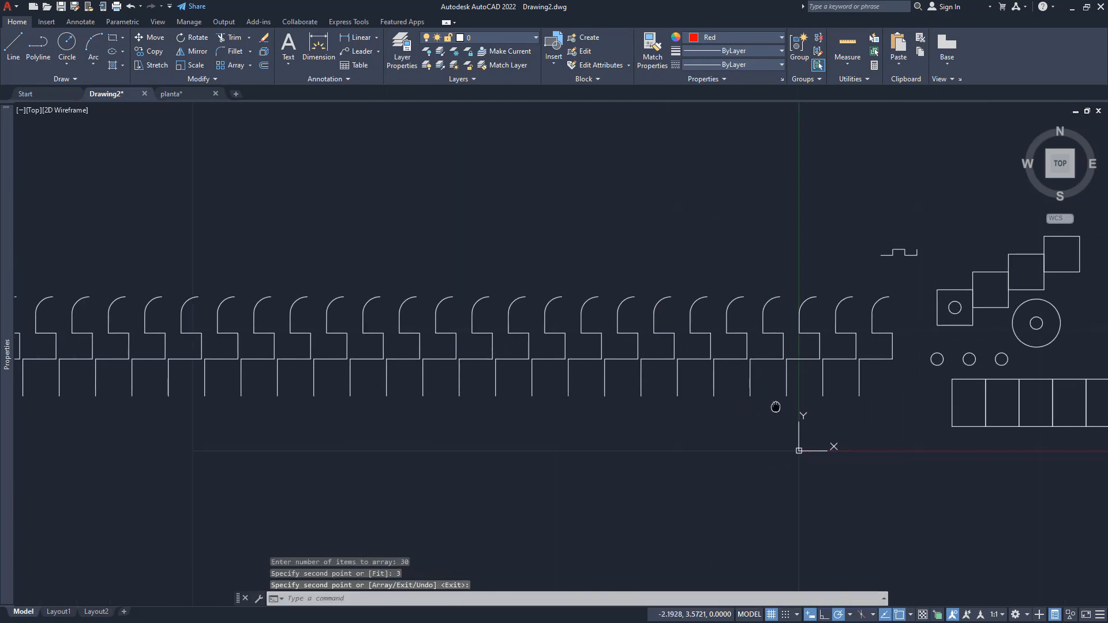
scroll(815, 391, down, 2)
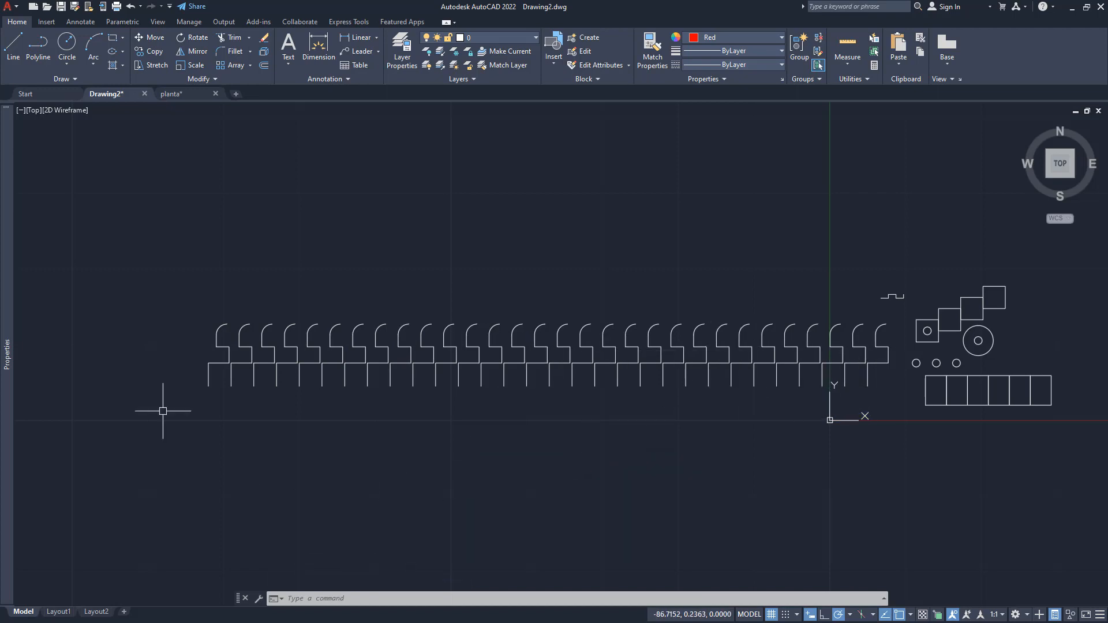
click(148, 298)
click(870, 410)
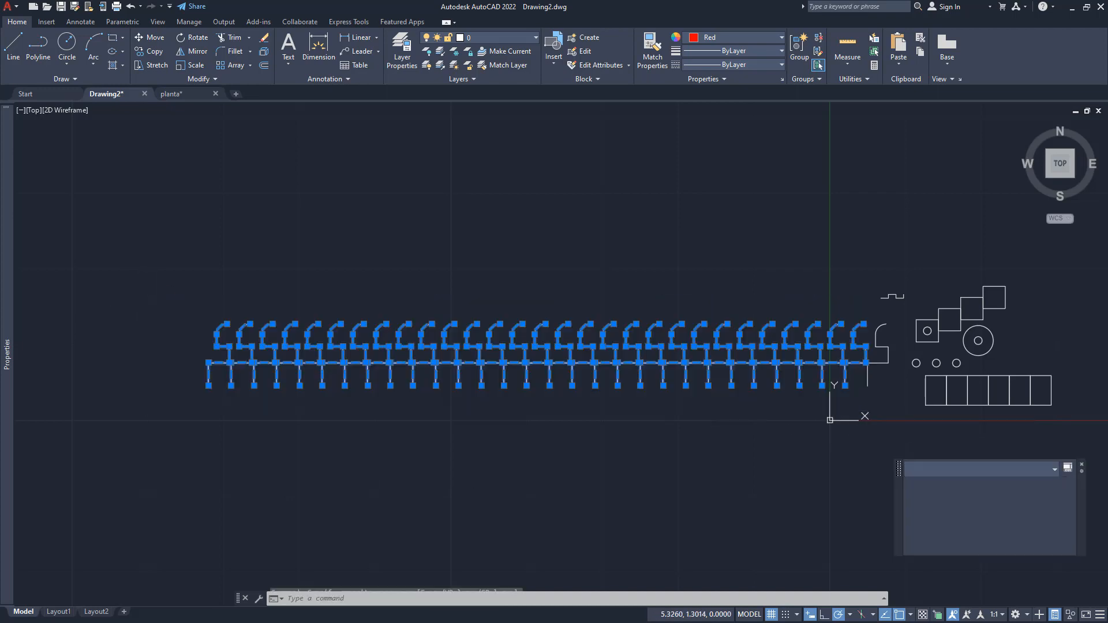
key(Delete)
middle_drag(945, 396, 567, 405)
scroll(681, 354, up, 3)
scroll(482, 371, up, 2)
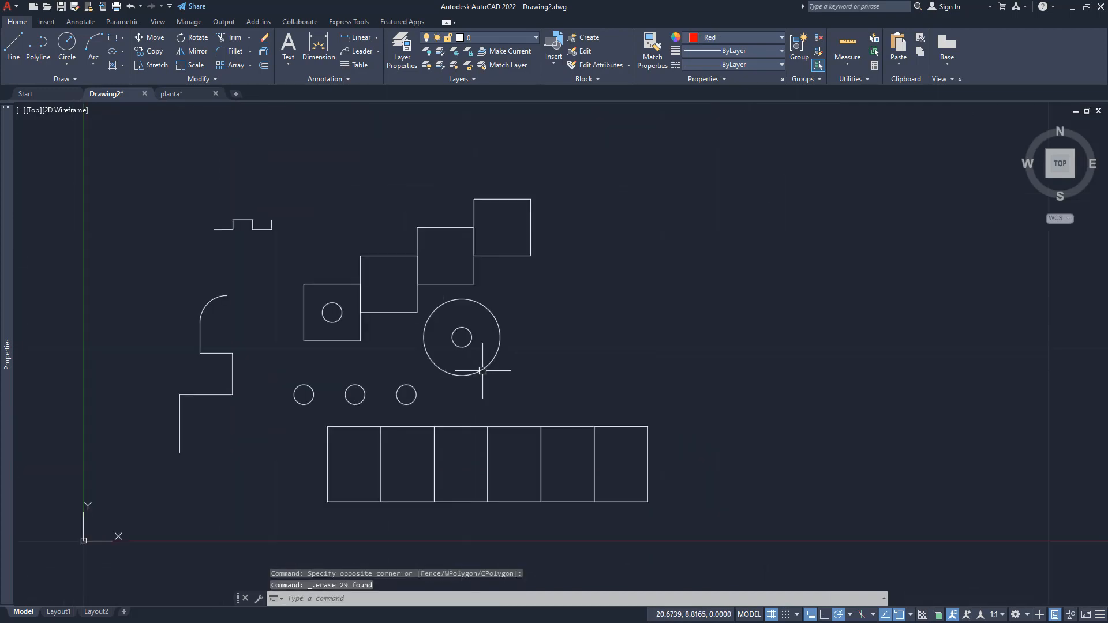
middle_drag(495, 355, 466, 391)
text(o)
key(Return)
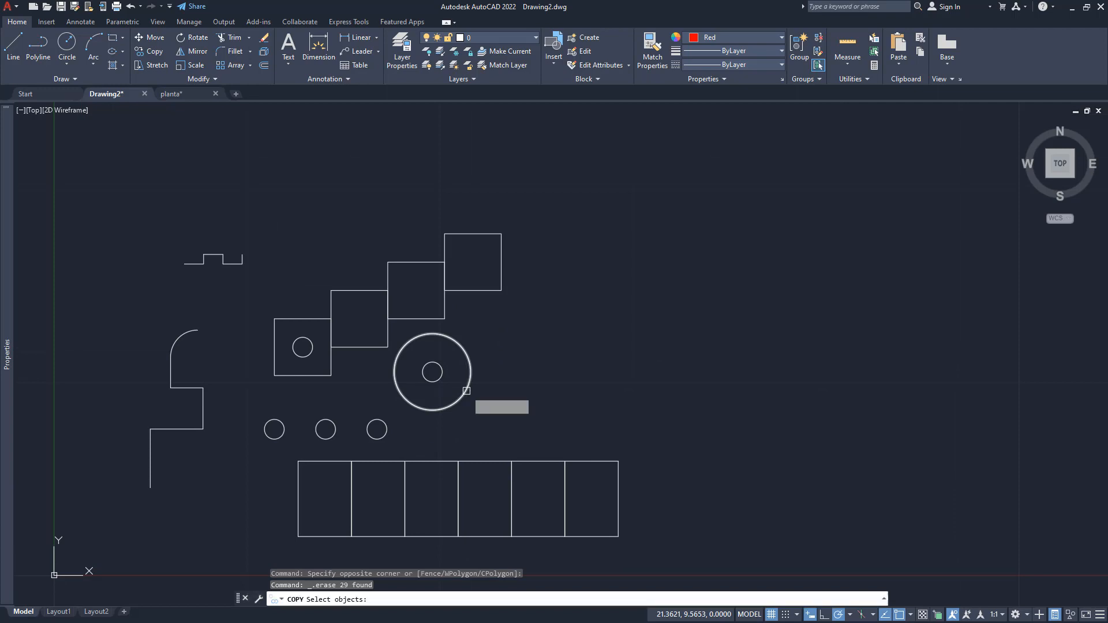
click(431, 364)
key(Return)
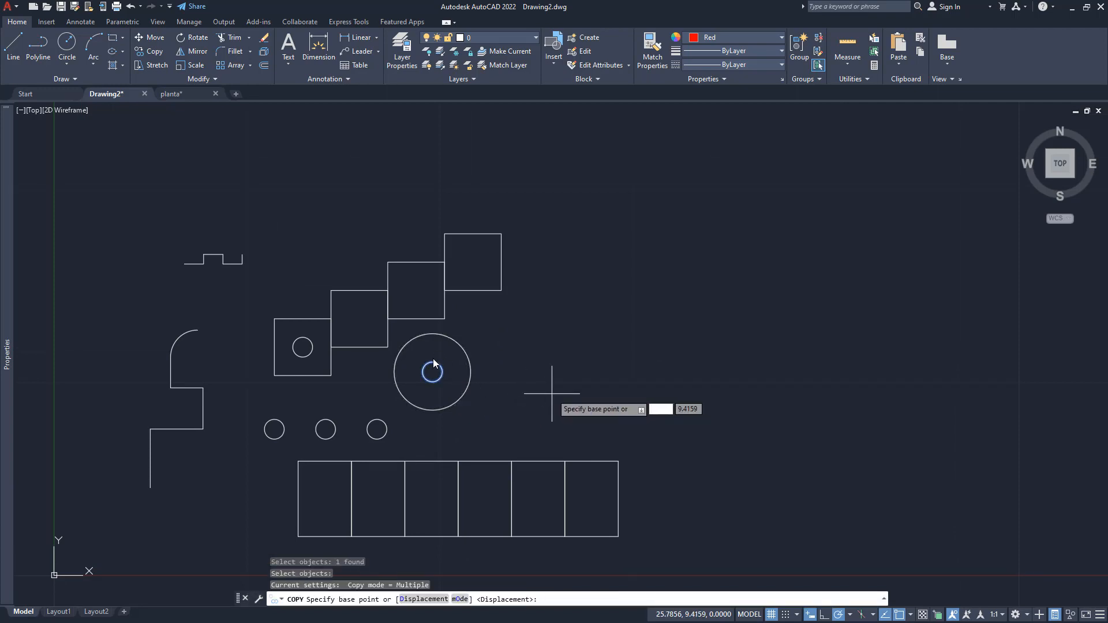
click(552, 398)
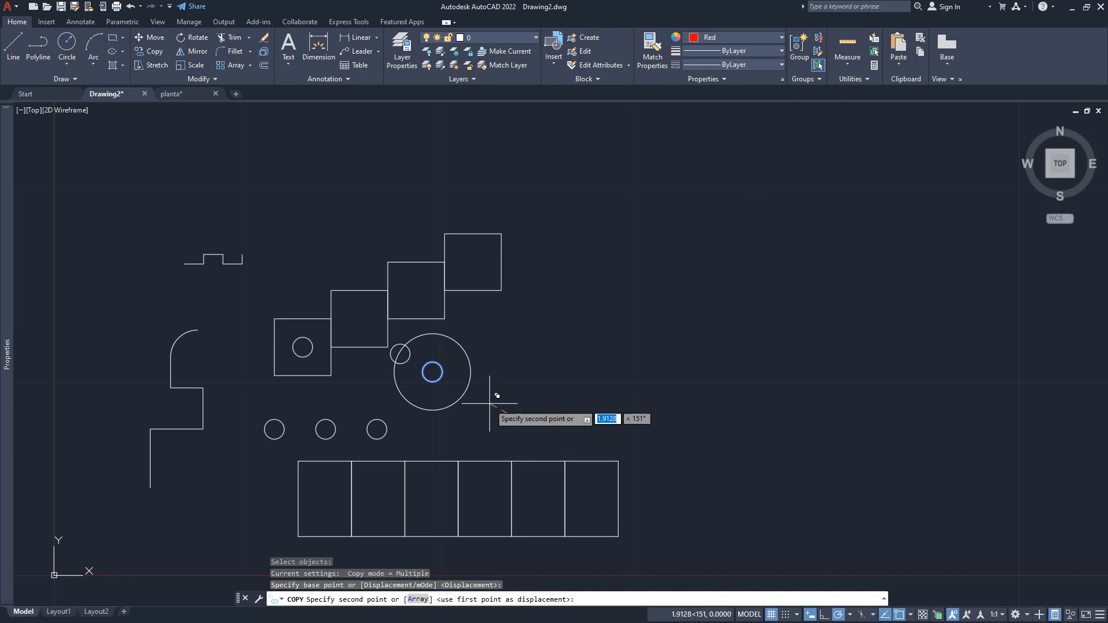
key(Escape)
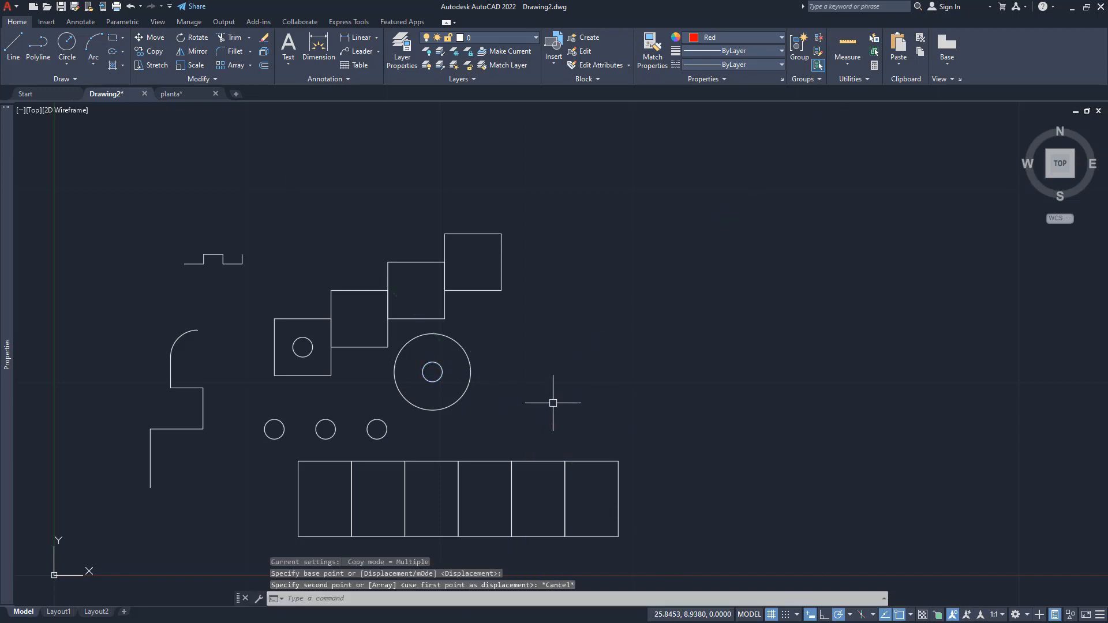
Step: Copy the large circle's inner circle from its center horizontally to the right as an array of 15 items spaced 1.2 units apart
text(CP)
key(Return)
click(430, 369)
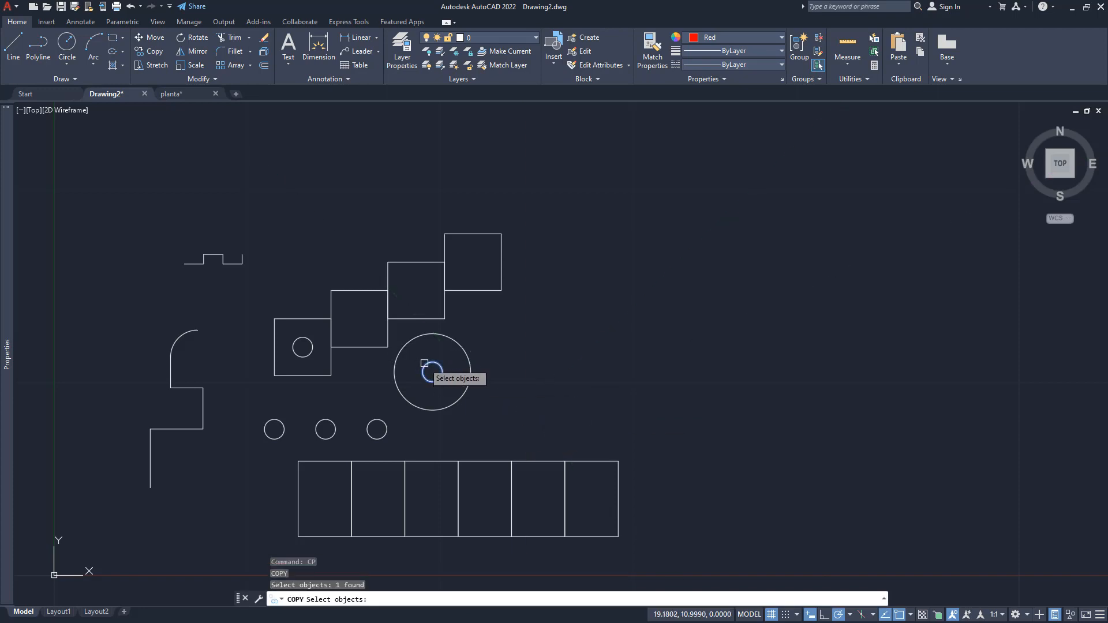
key(Return)
click(432, 372)
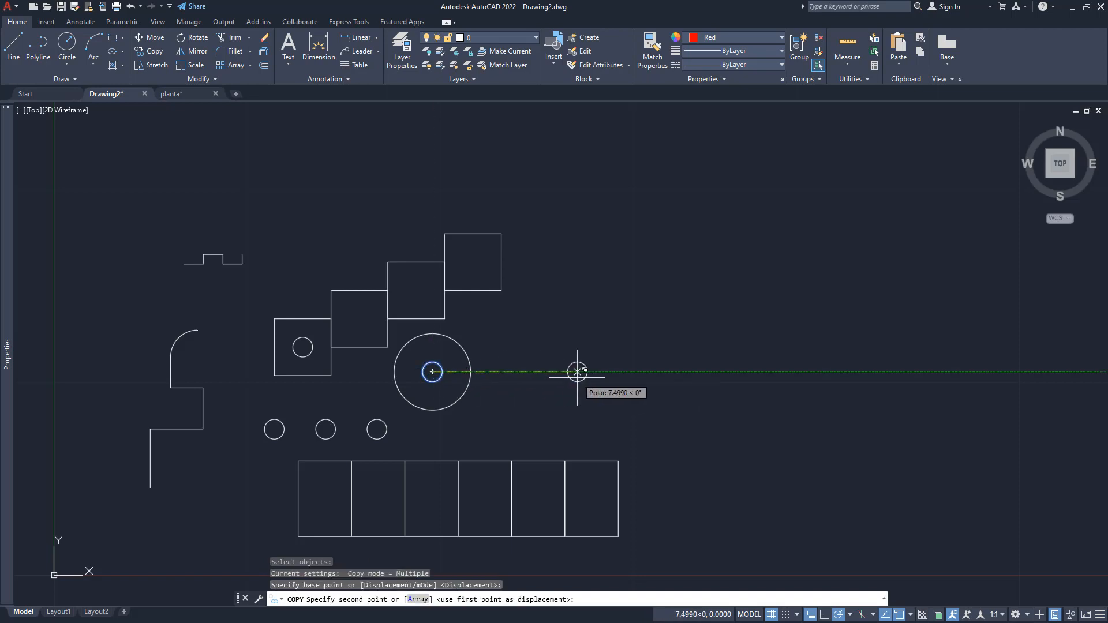
text(A)
key(Return)
text(1)
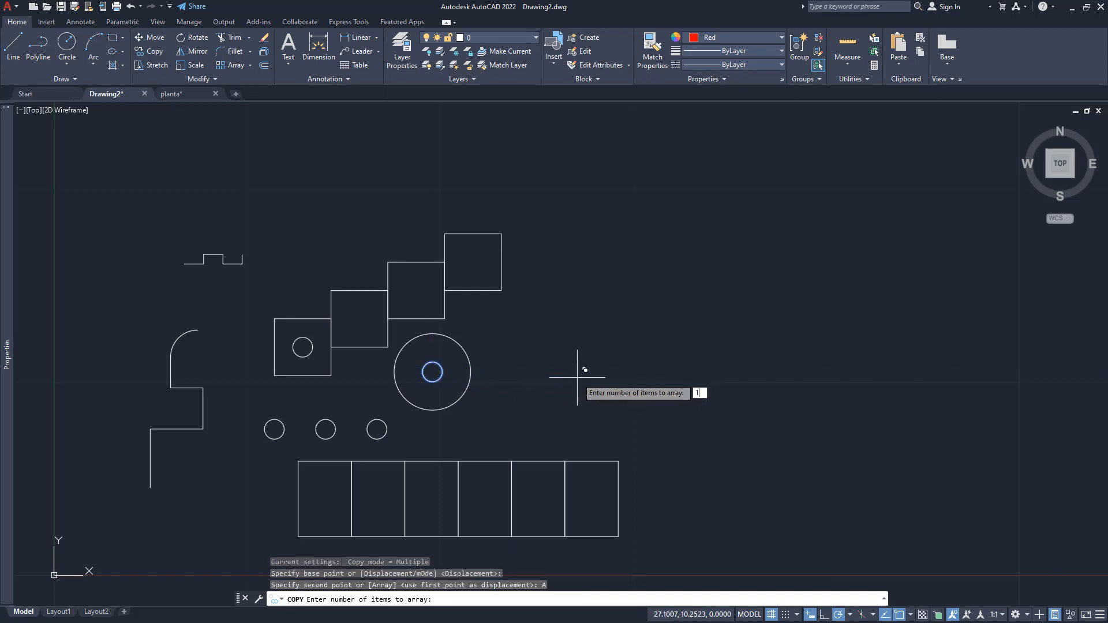
text(5)
key(Return)
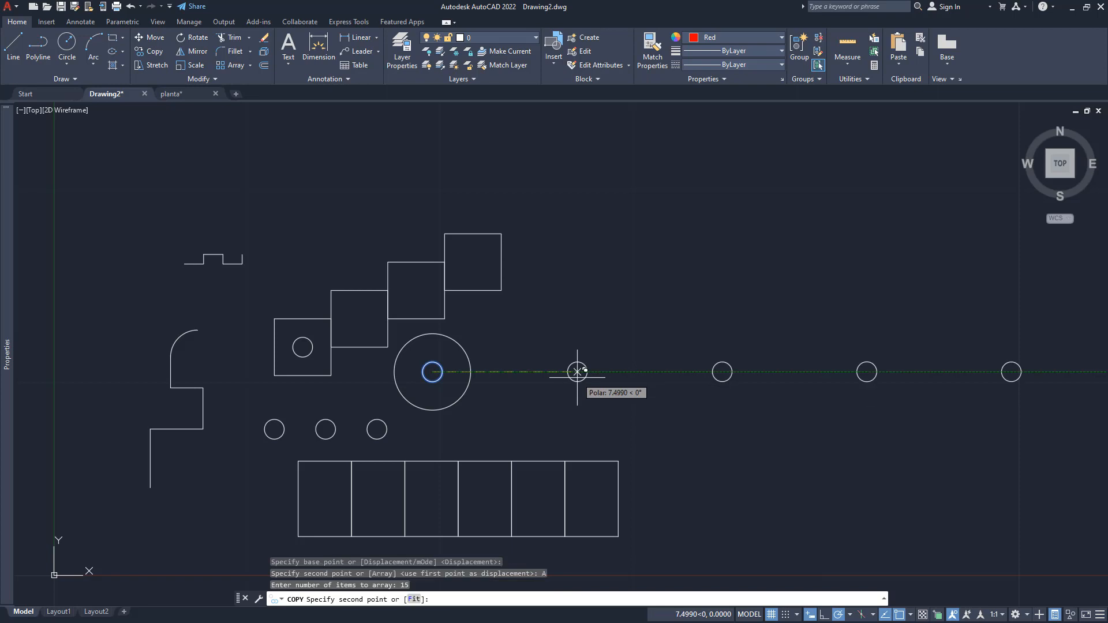
text(1.2)
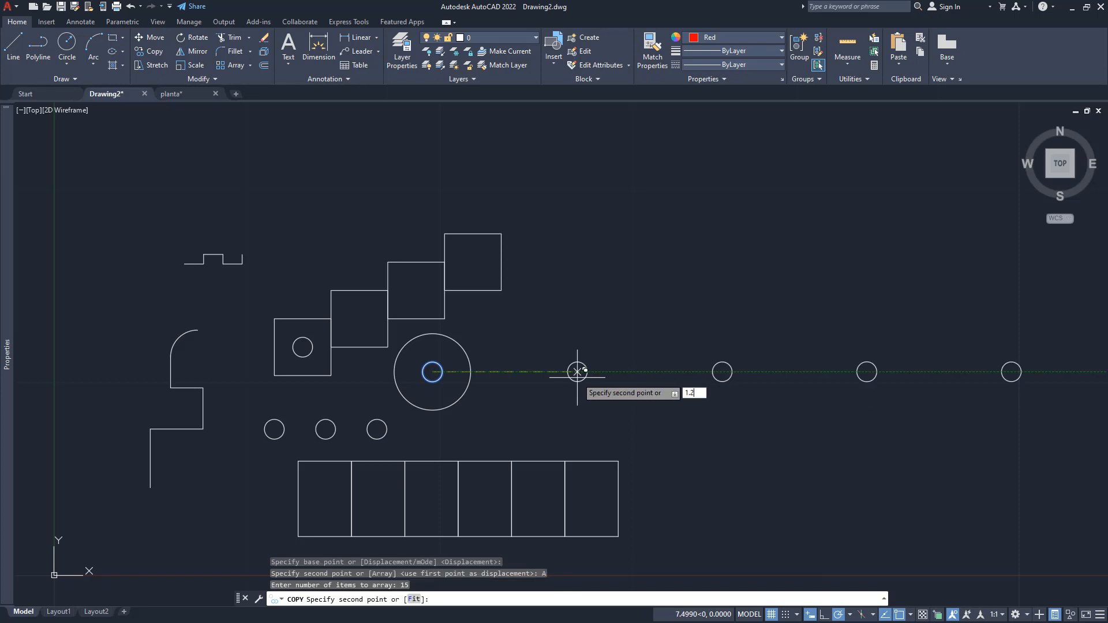
key(Return)
key(Return)
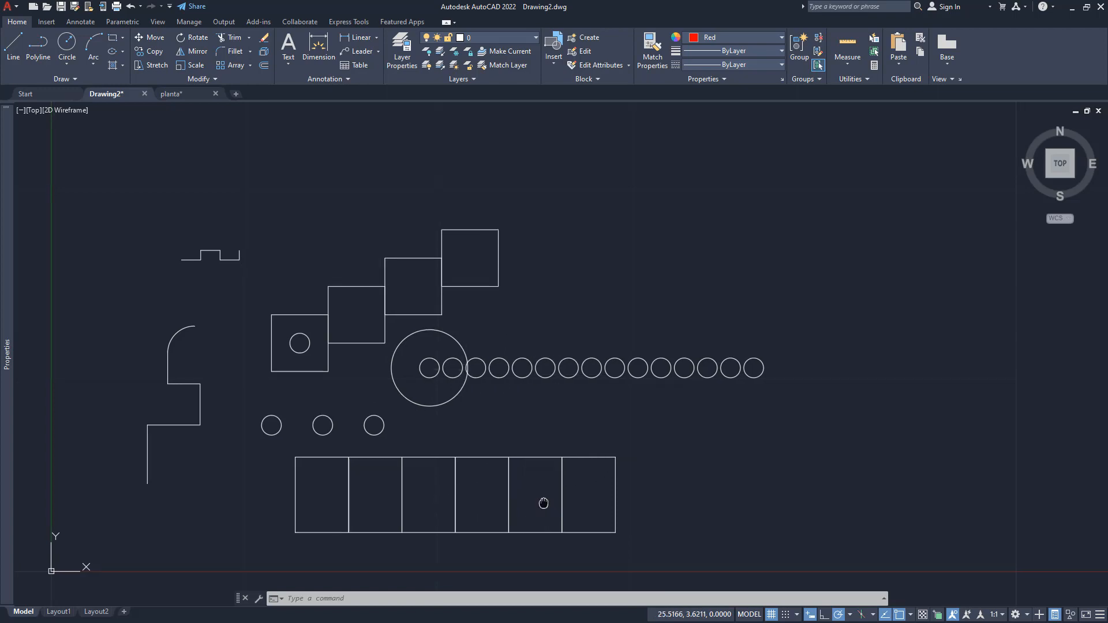
middle_drag(542, 502, 535, 444)
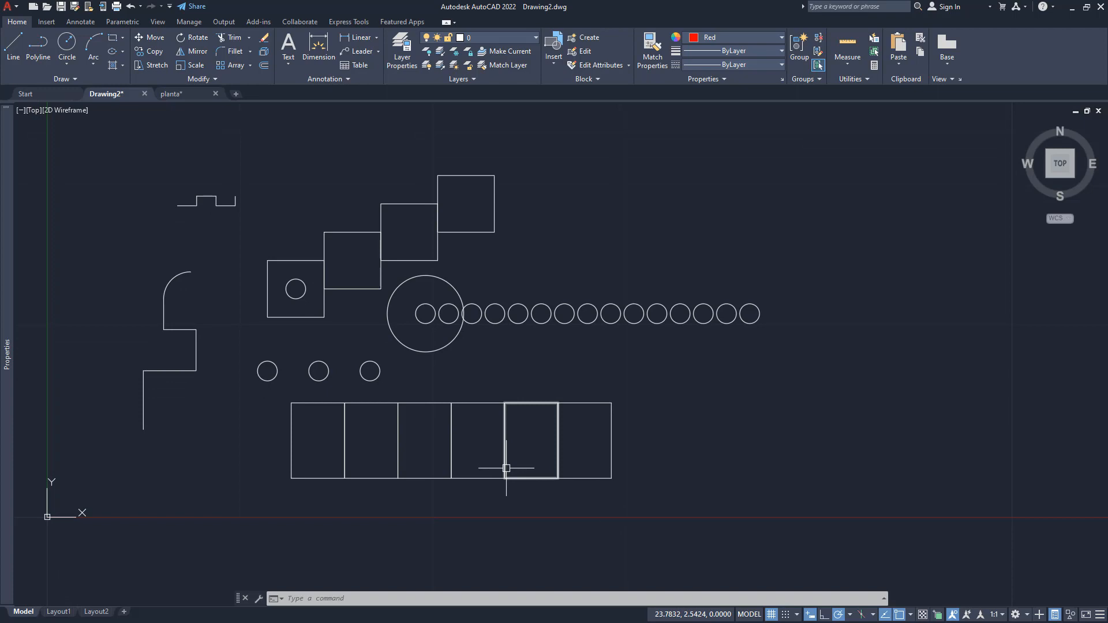
middle_drag(544, 507, 439, 536)
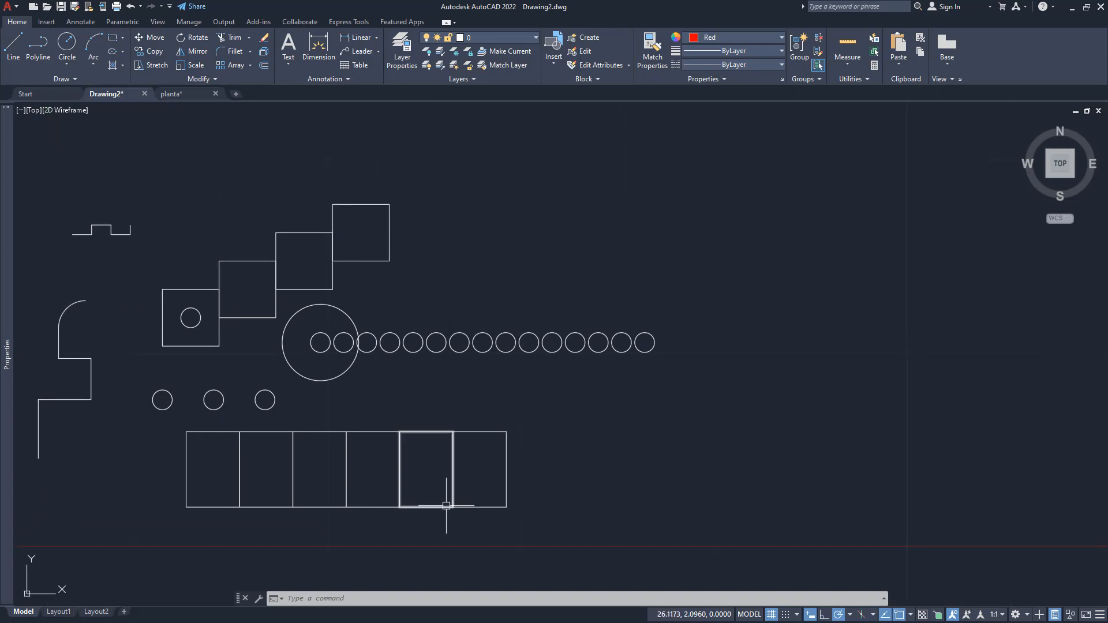
middle_drag(510, 415, 495, 451)
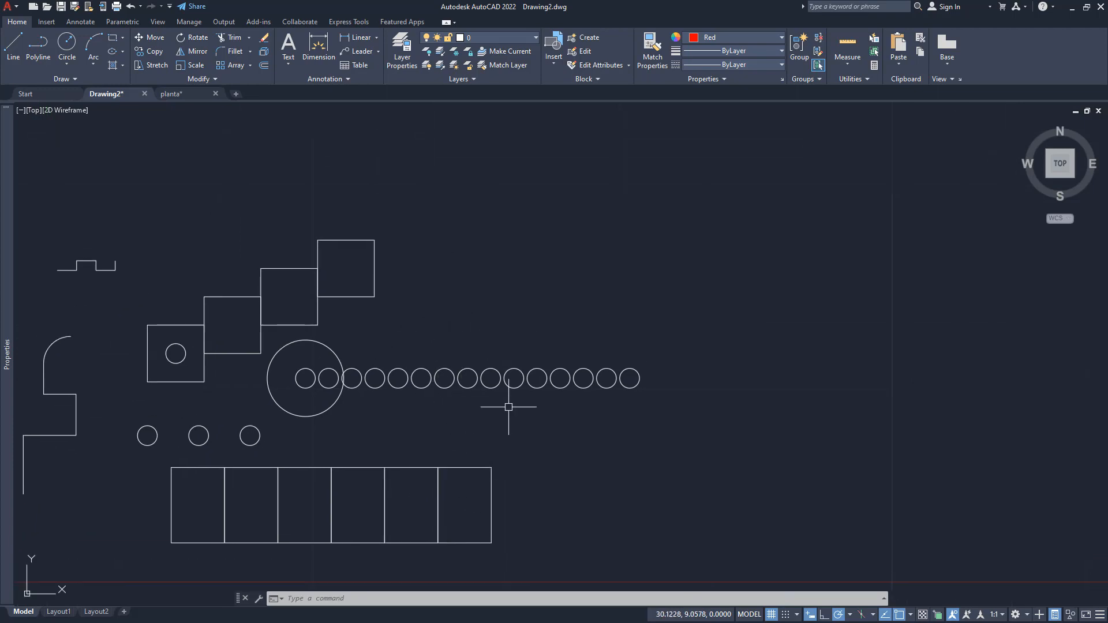
middle_drag(474, 354, 480, 392)
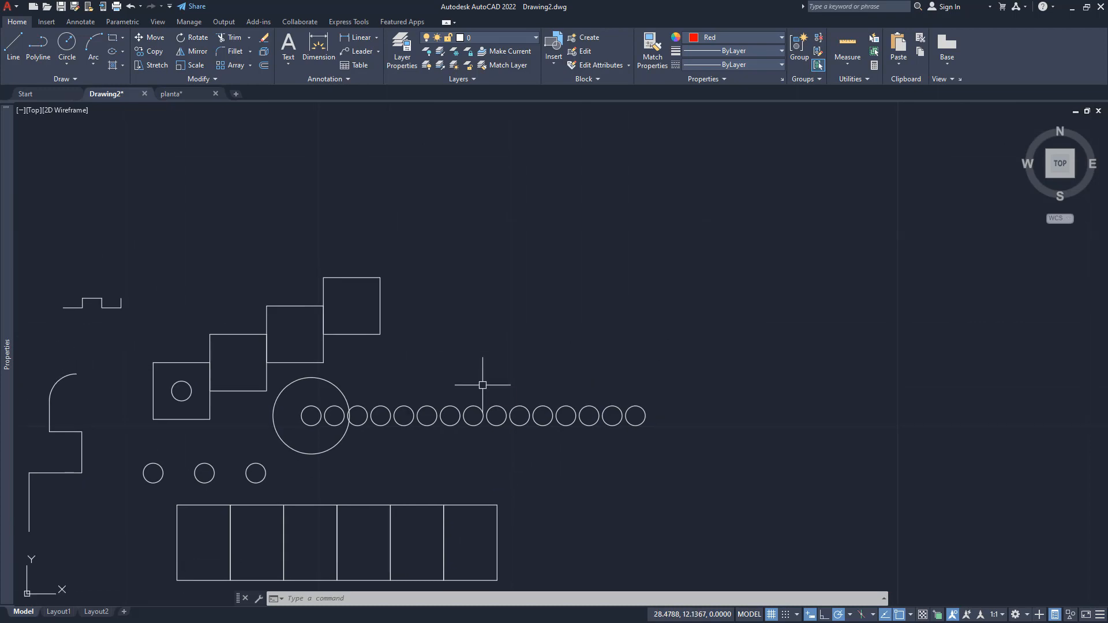
text(RTPAN)
key(Return)
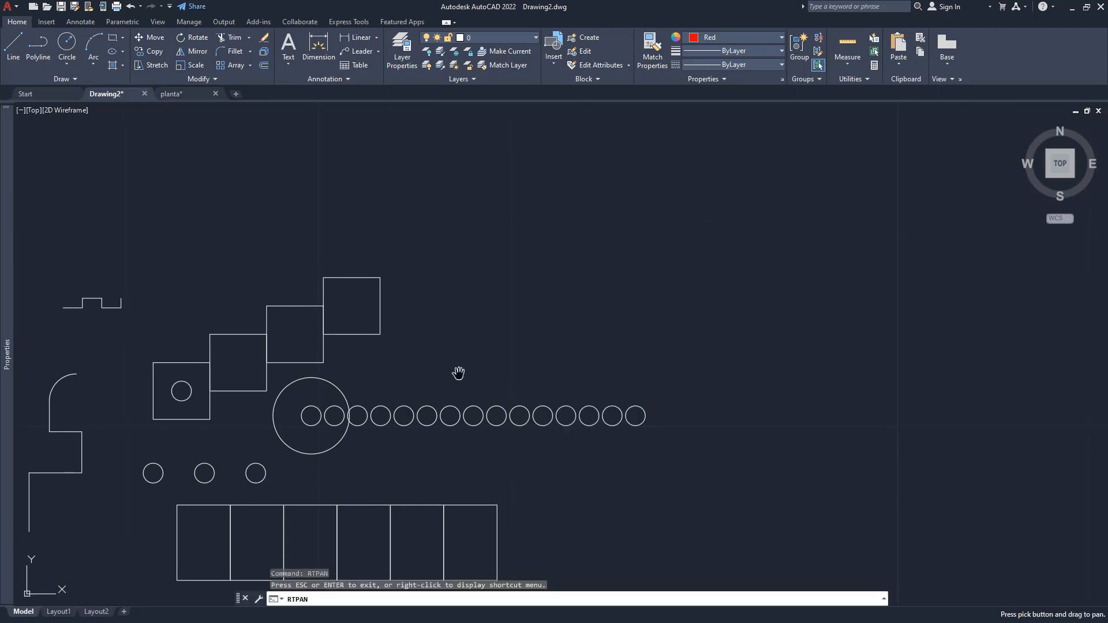
key(Escape)
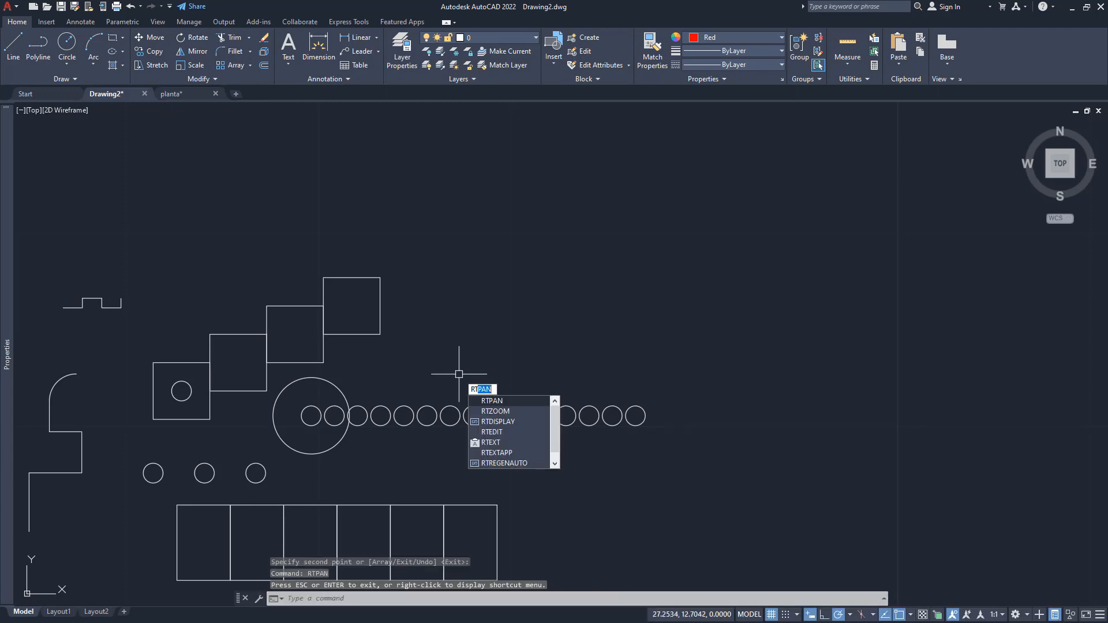
Step: Draw a red rectangle in the empty area above the row of arrayed circles
text(EW)
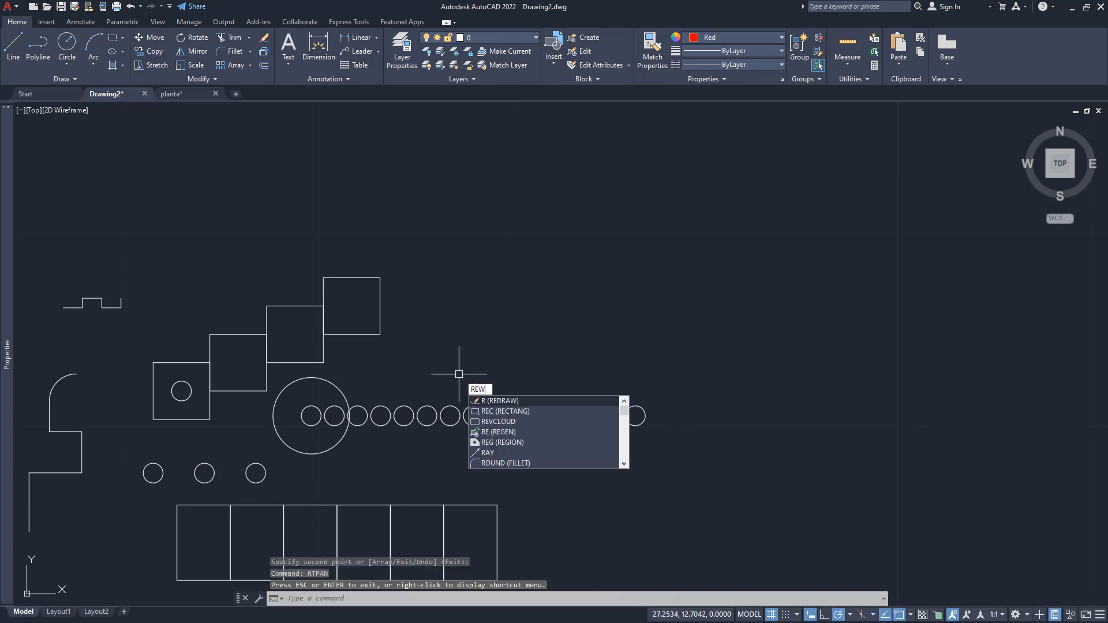
text(CC)
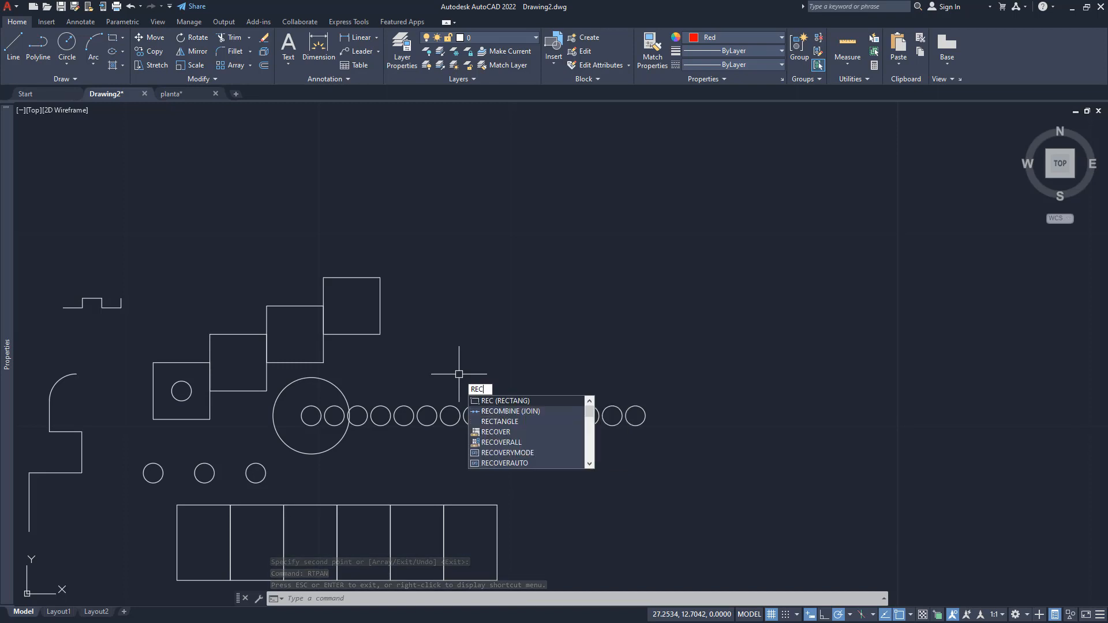
key(Return)
click(460, 346)
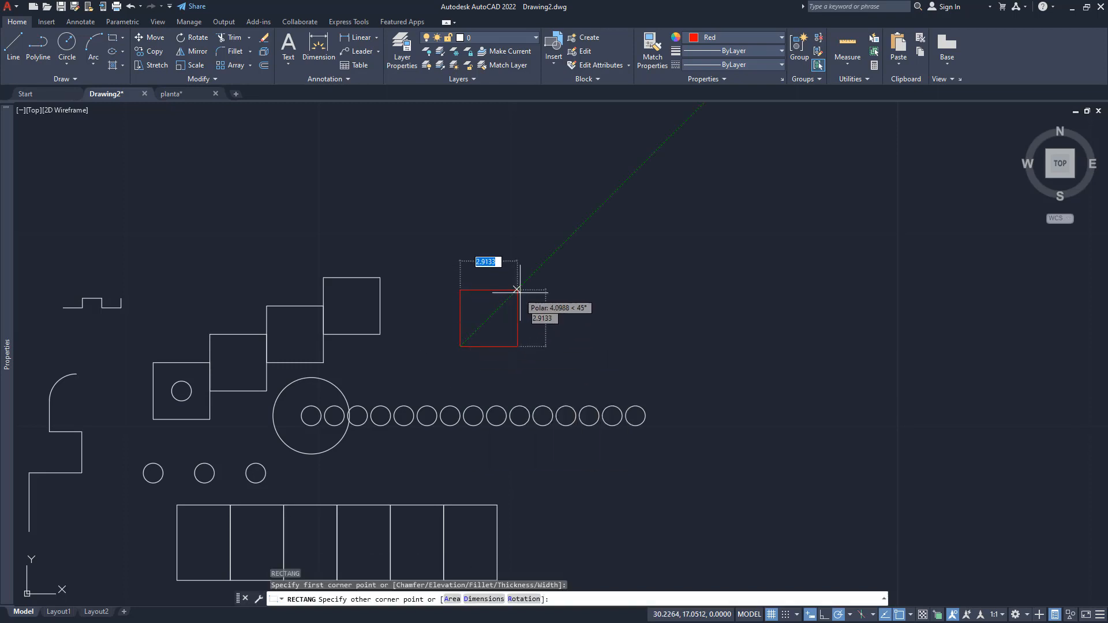
click(529, 293)
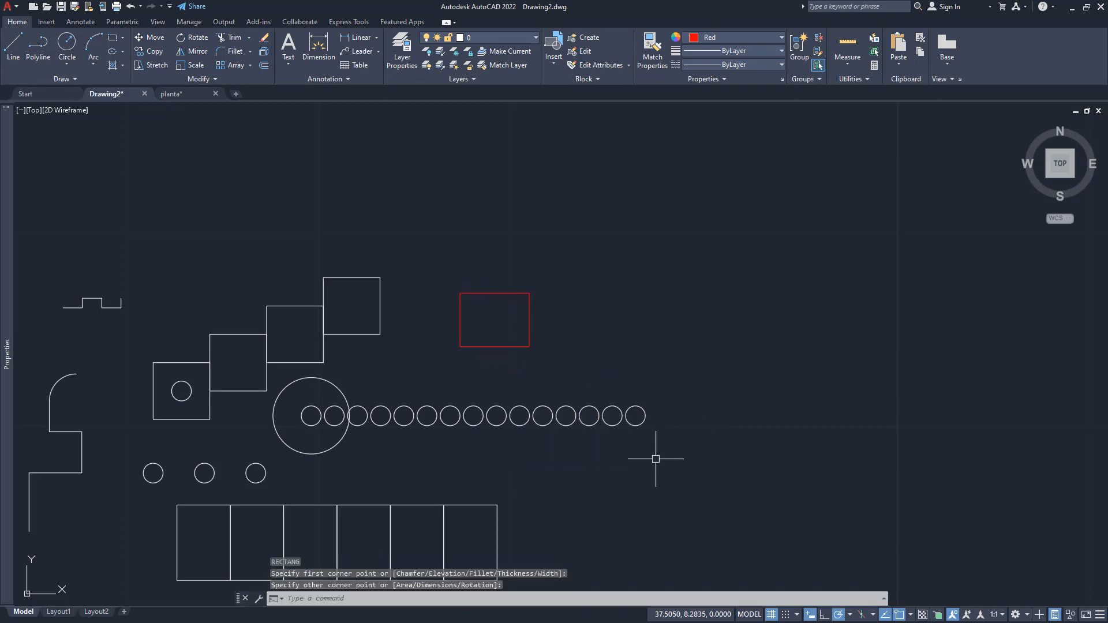
Step: Measure the red rectangle's upper edge with a linear dimension, without placing it
scroll(502, 309, up, 2)
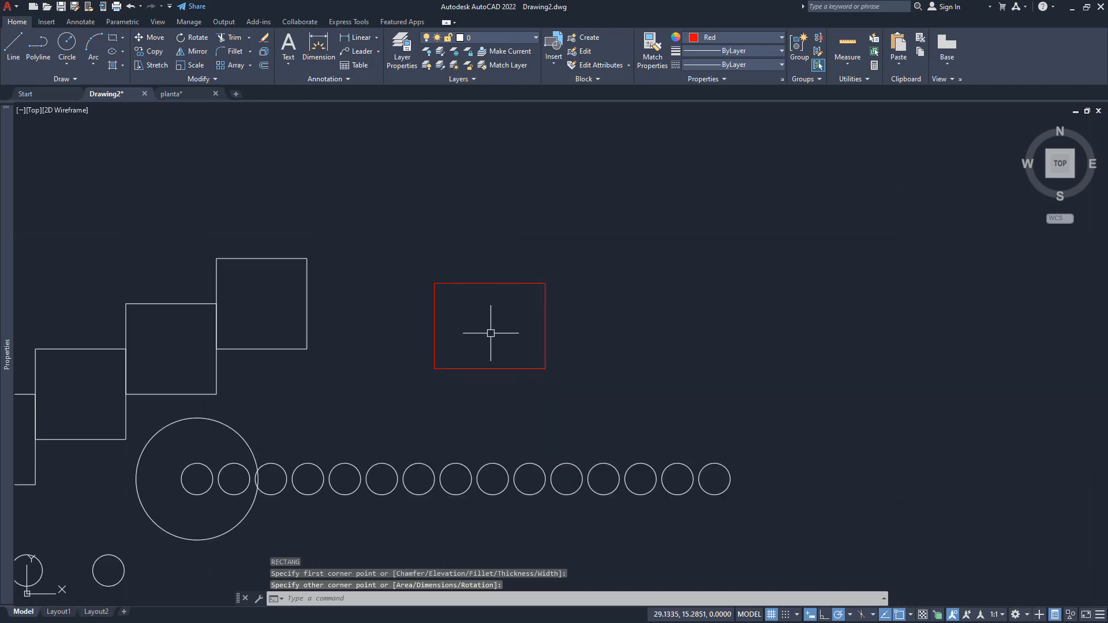
middle_drag(470, 296, 561, 390)
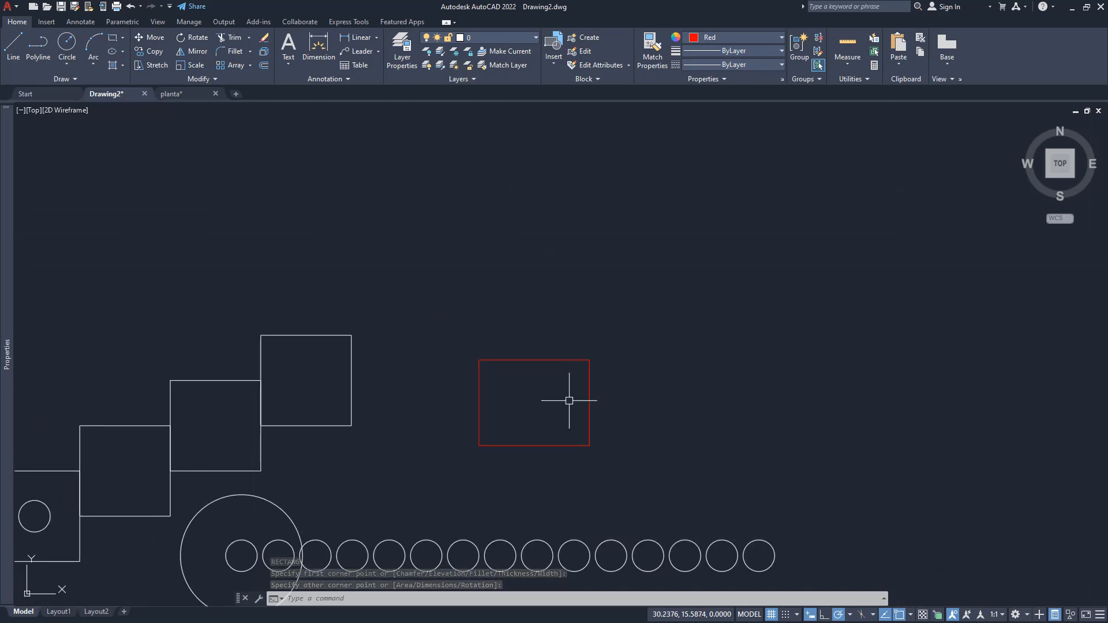
click(357, 38)
click(478, 359)
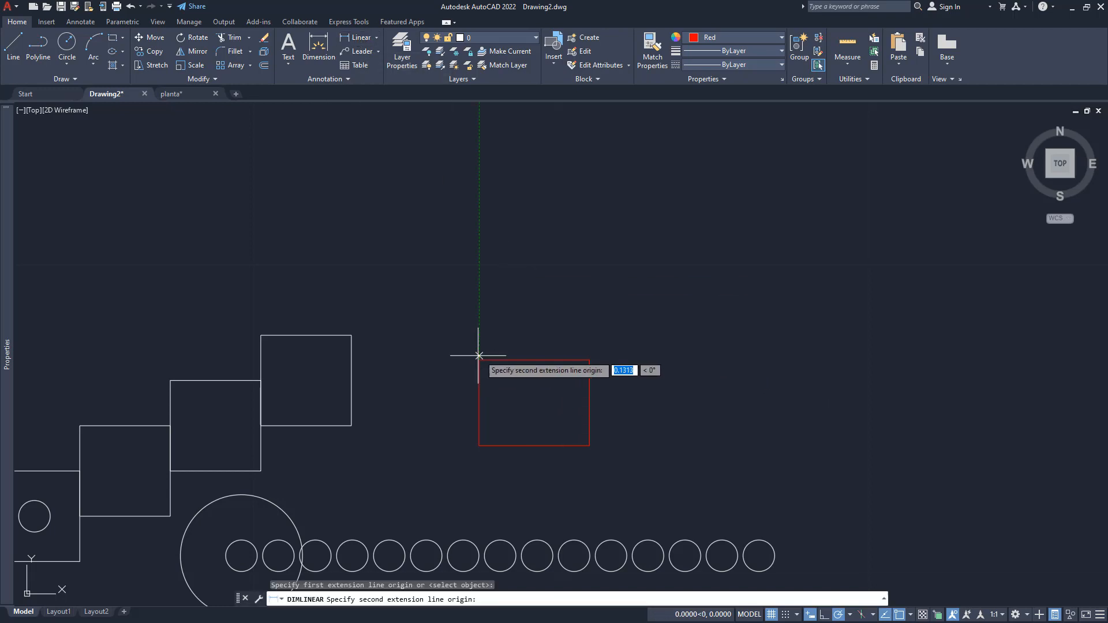
click(589, 359)
scroll(611, 319, down, 1)
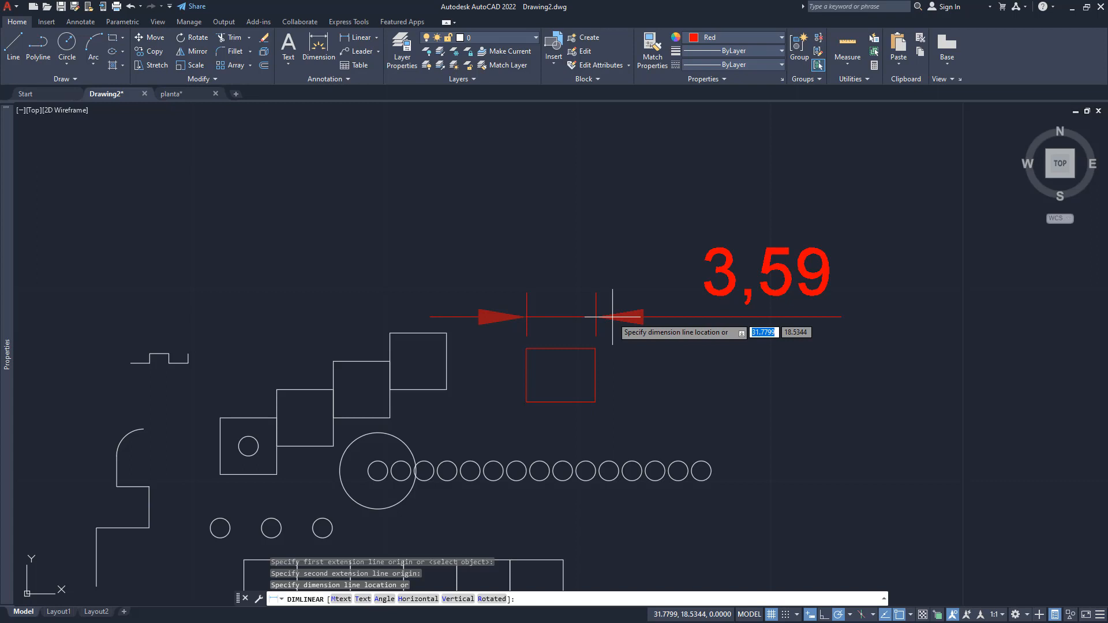
key(Escape)
Step: Copy the red rectangle as an array of 5 items, spaced from its lower-left corner to its lower-right corner
mouse_move(541, 418)
middle_down()
mouse_move(444, 397)
mouse_move(457, 432)
mouse_move(454, 401)
middle_up()
scroll(472, 415, up, 2)
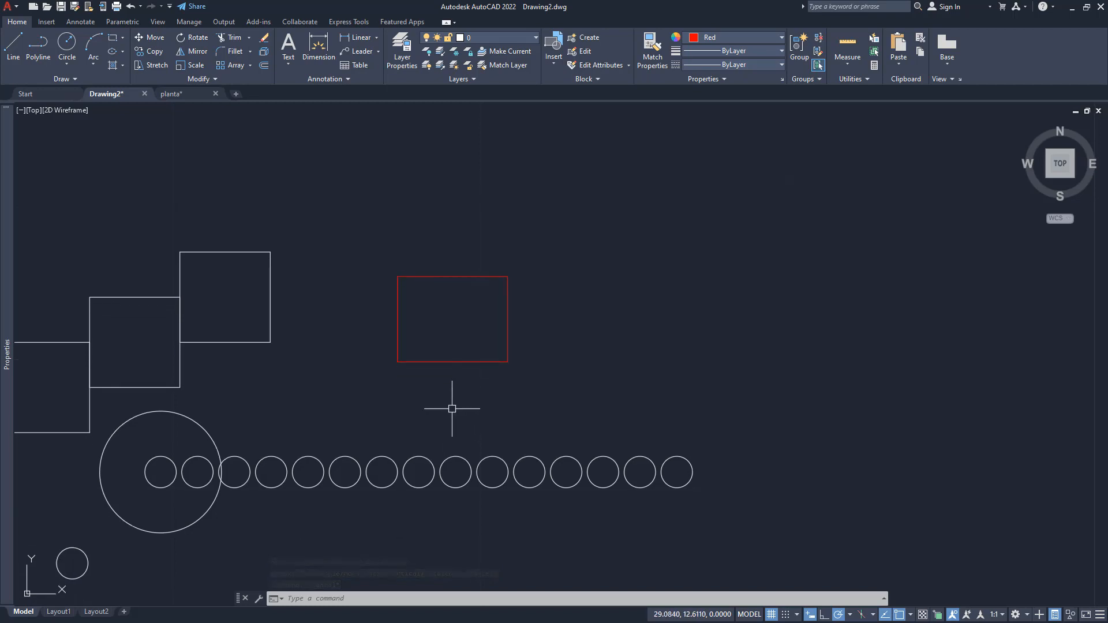
text(CP)
key(Return)
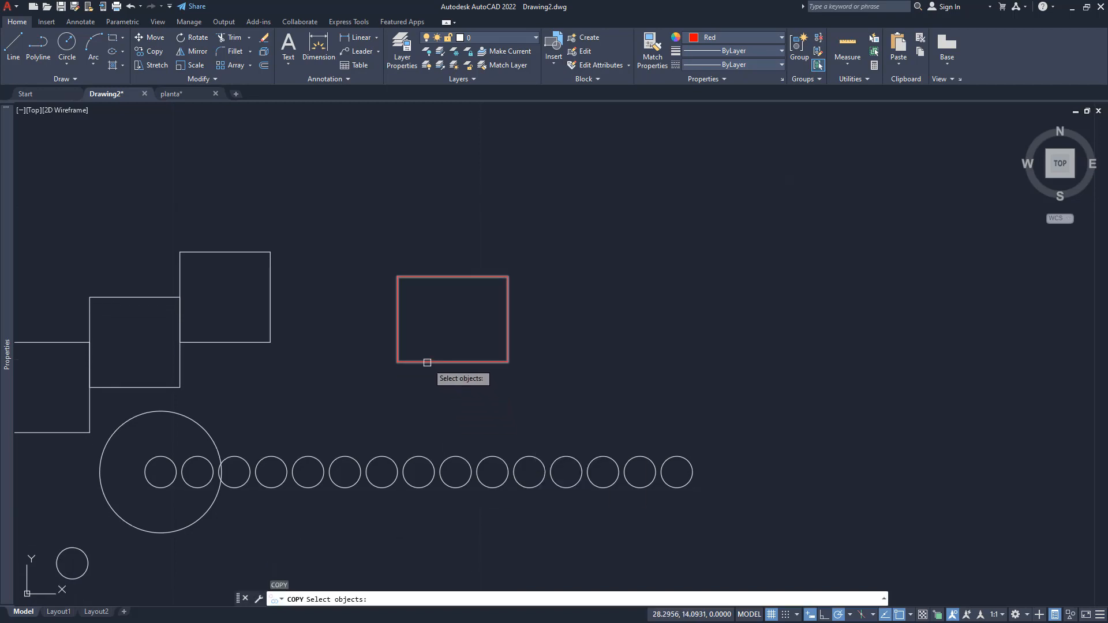
click(425, 362)
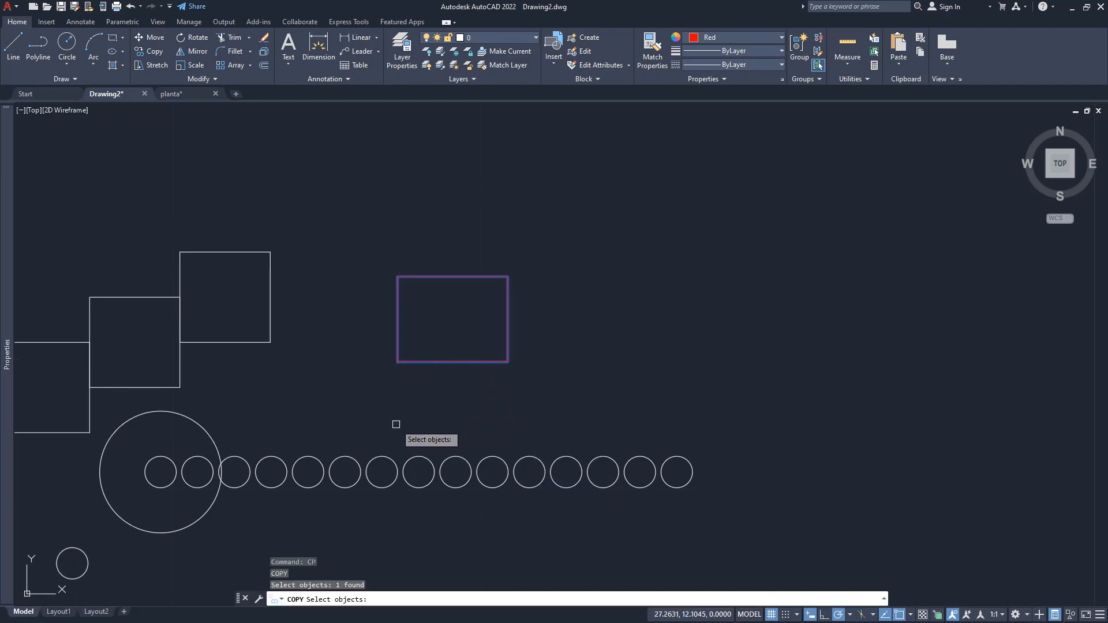
key(Return)
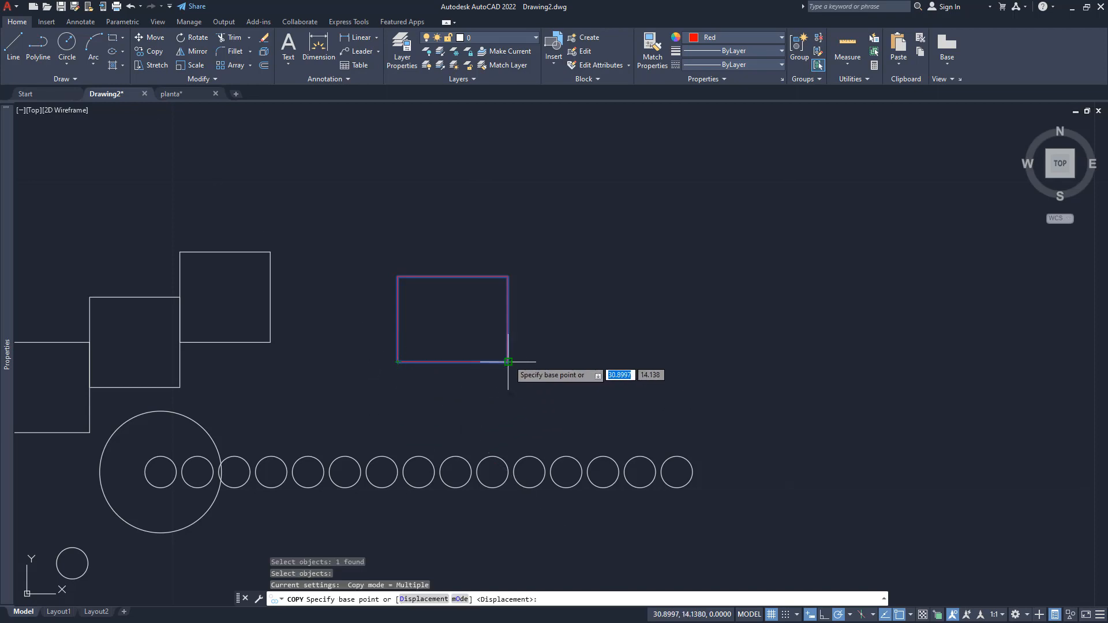
scroll(724, 334, down, 2)
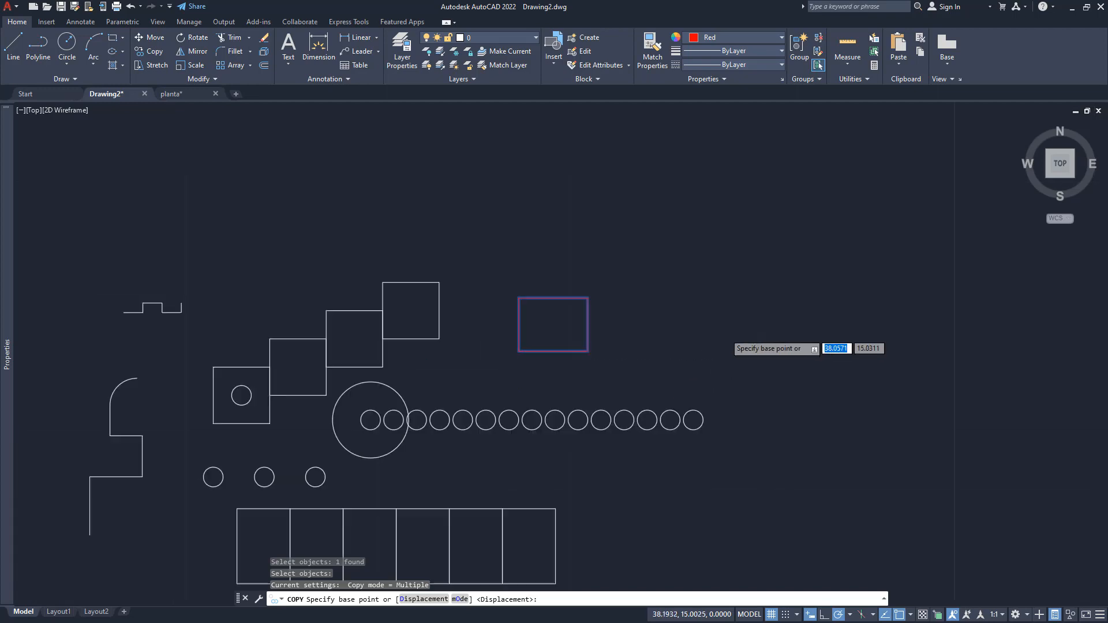
scroll(724, 336, down, 1)
scroll(634, 291, up, 5)
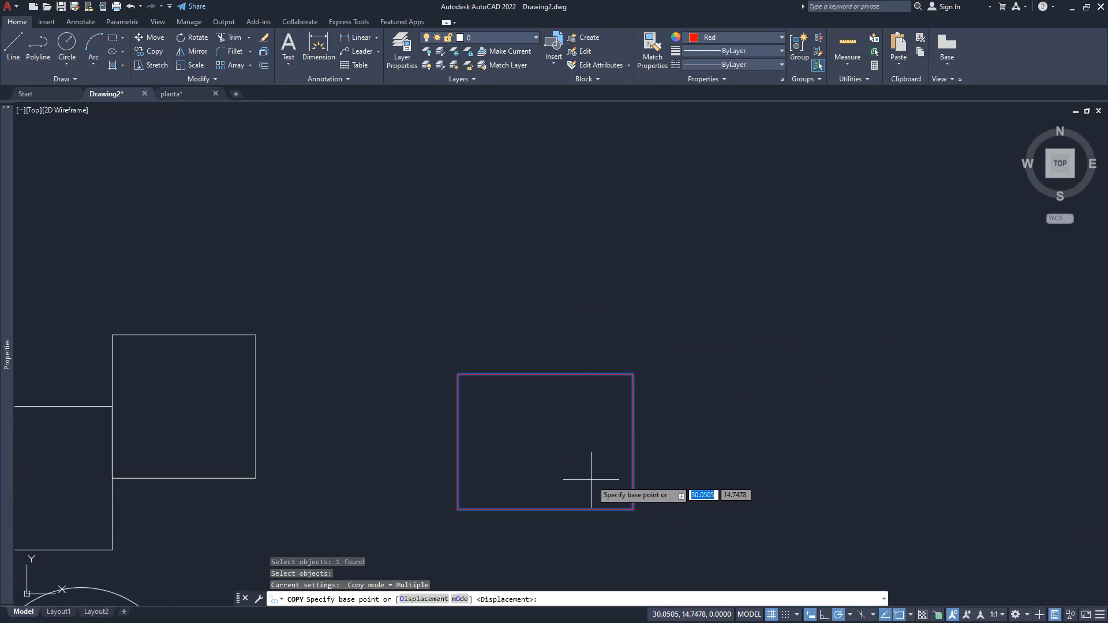
middle_drag(591, 479, 518, 369)
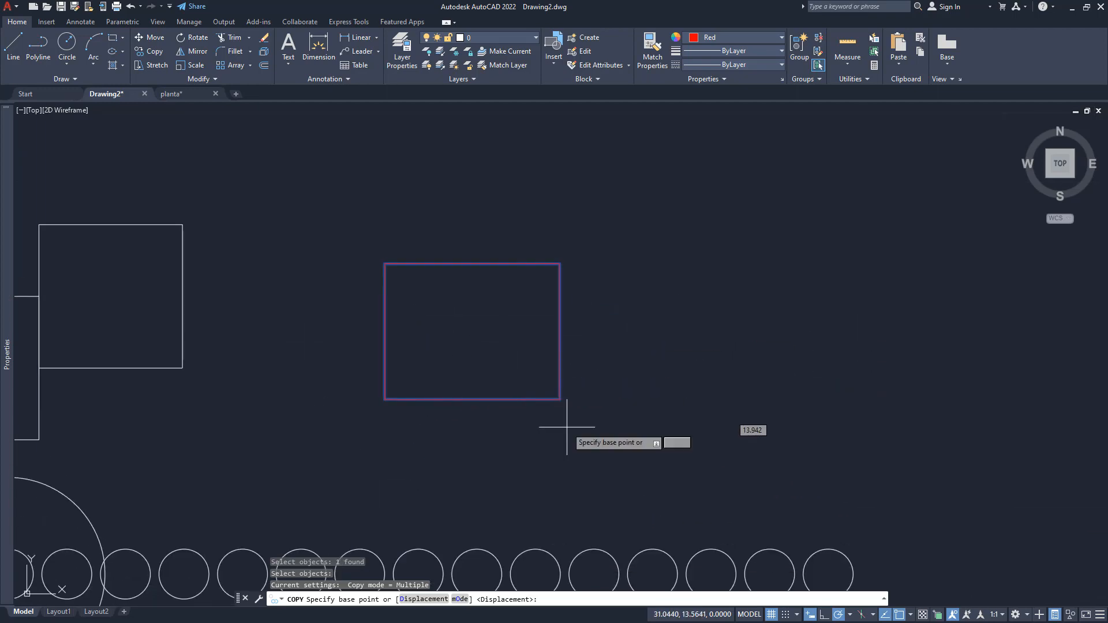
click(384, 398)
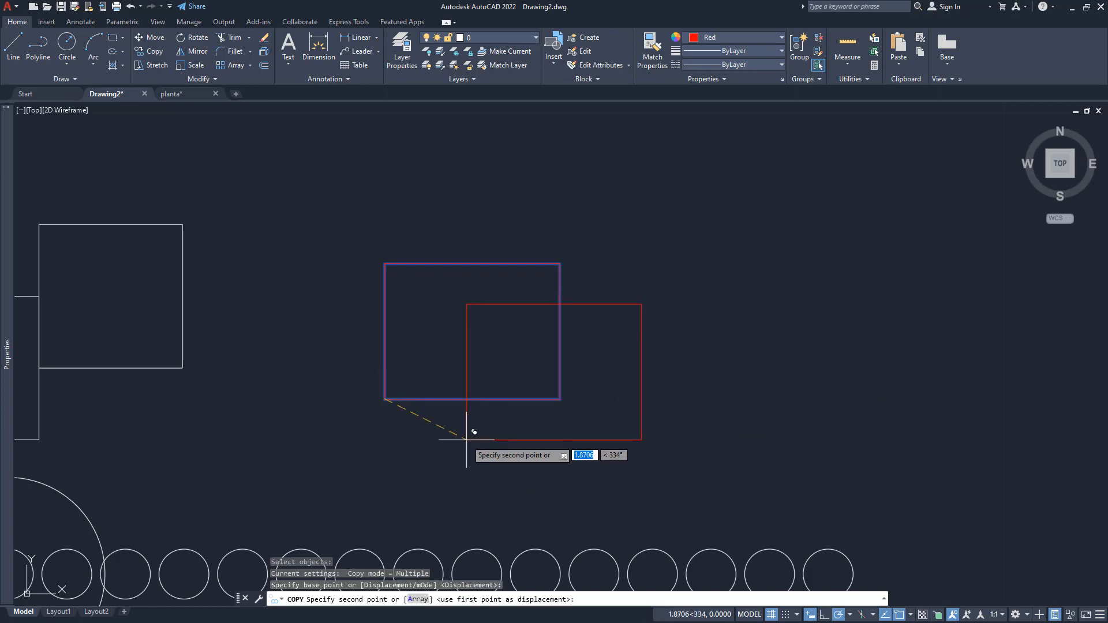
text(A)
key(Return)
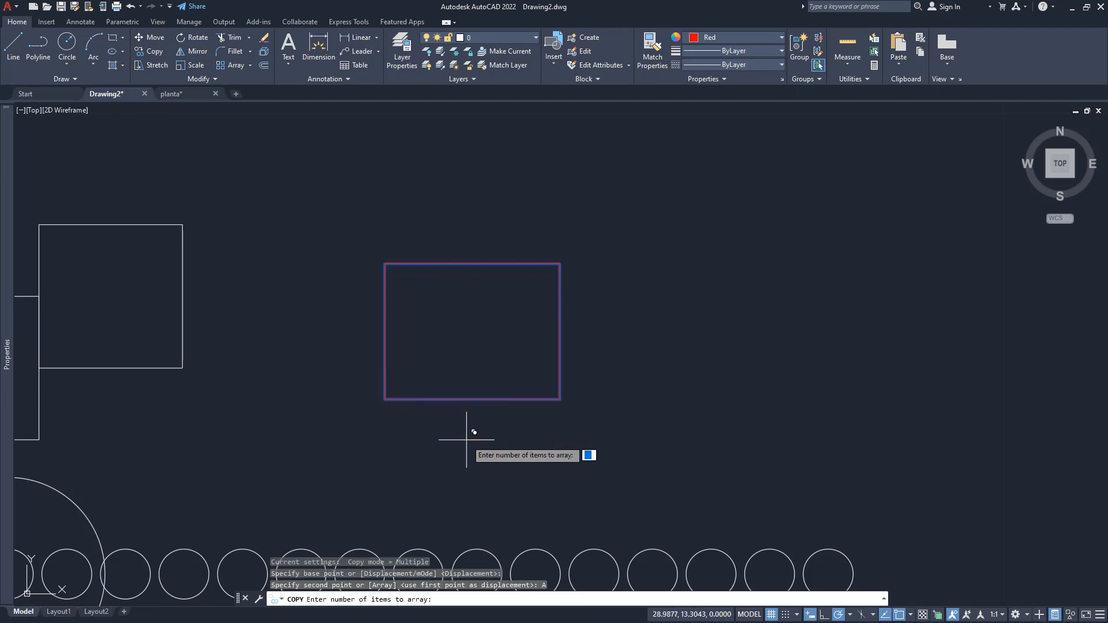
text(5)
key(Return)
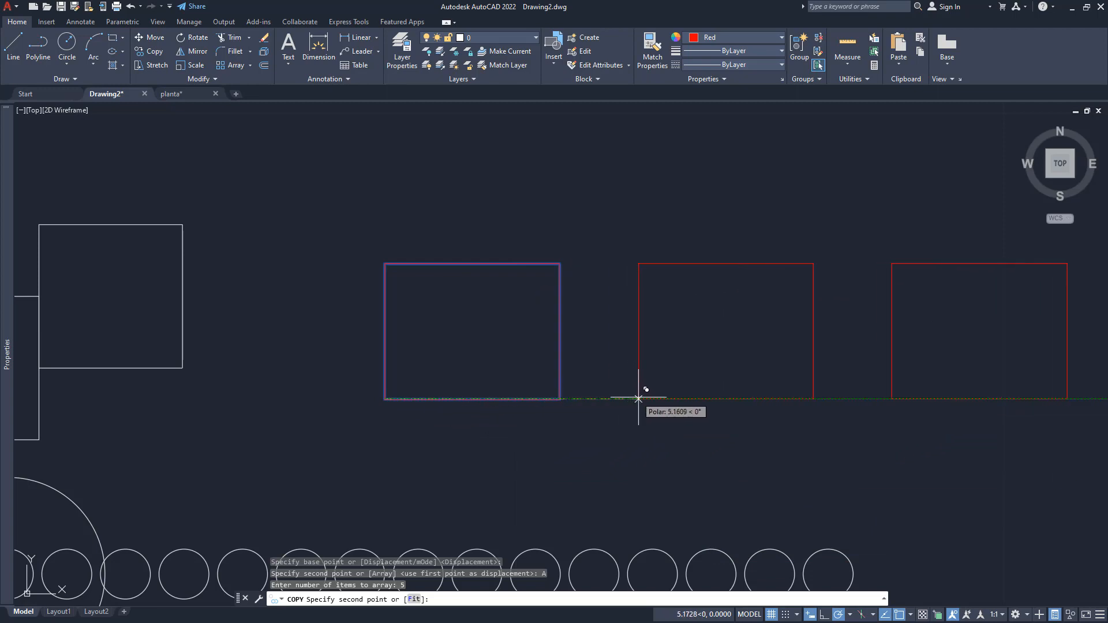
click(559, 398)
scroll(496, 438, down, 4)
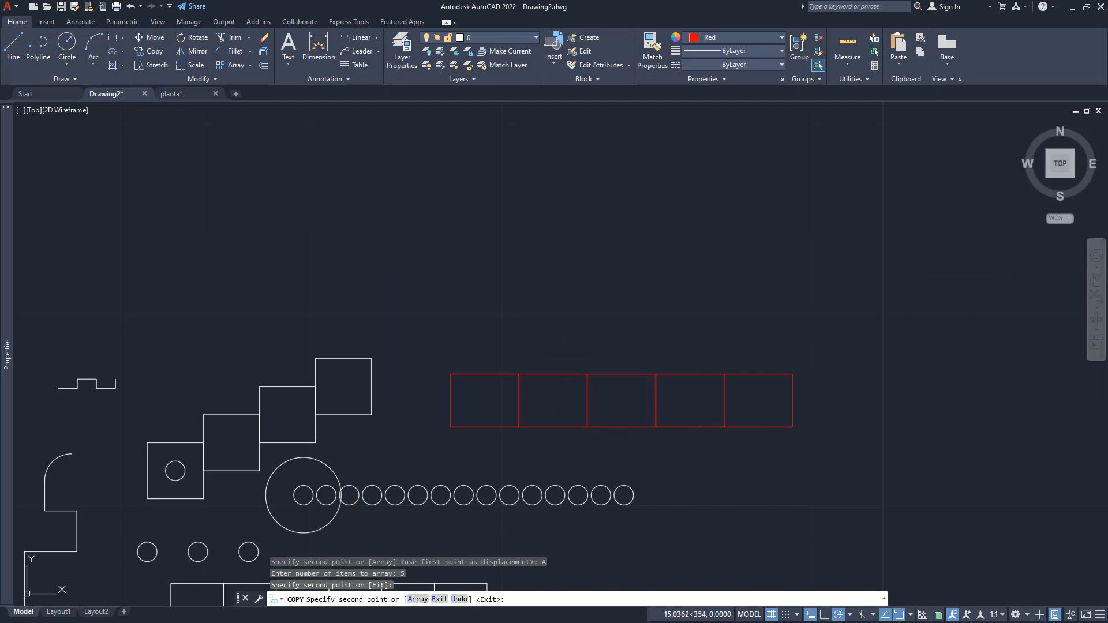
key(Return)
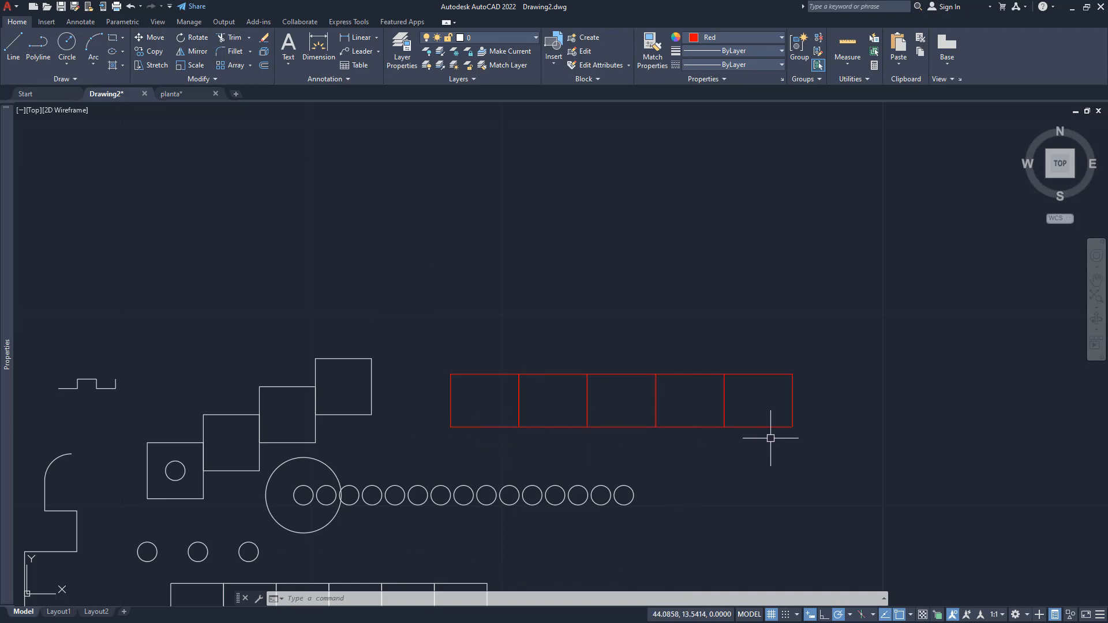
Step: Delete the whole row of red rectangles
scroll(770, 438, up, 2)
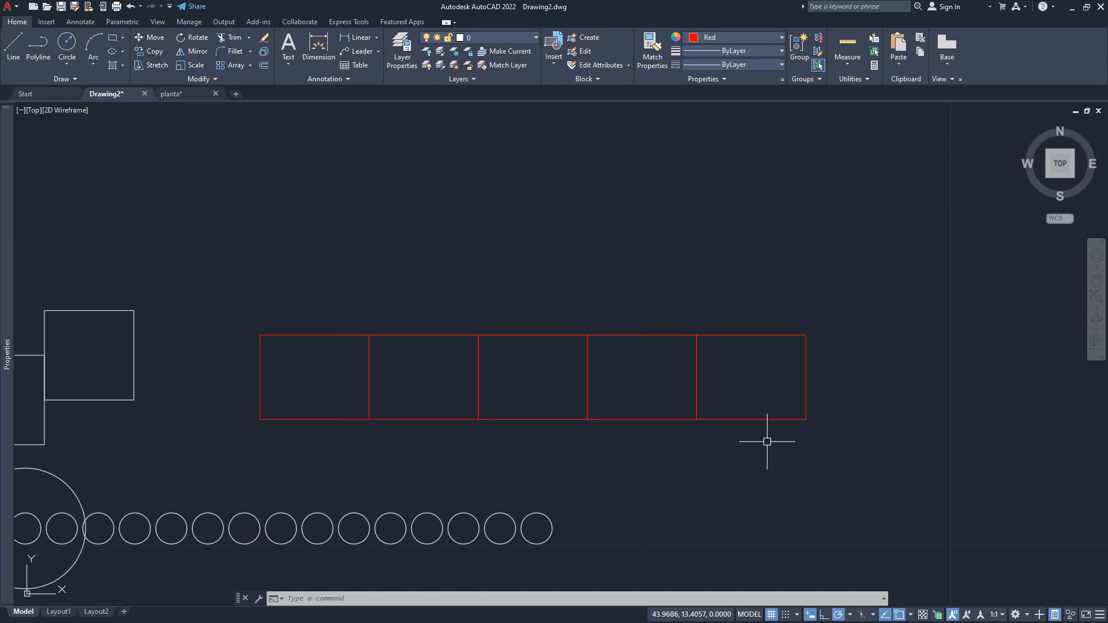
click(766, 441)
click(259, 340)
key(Delete)
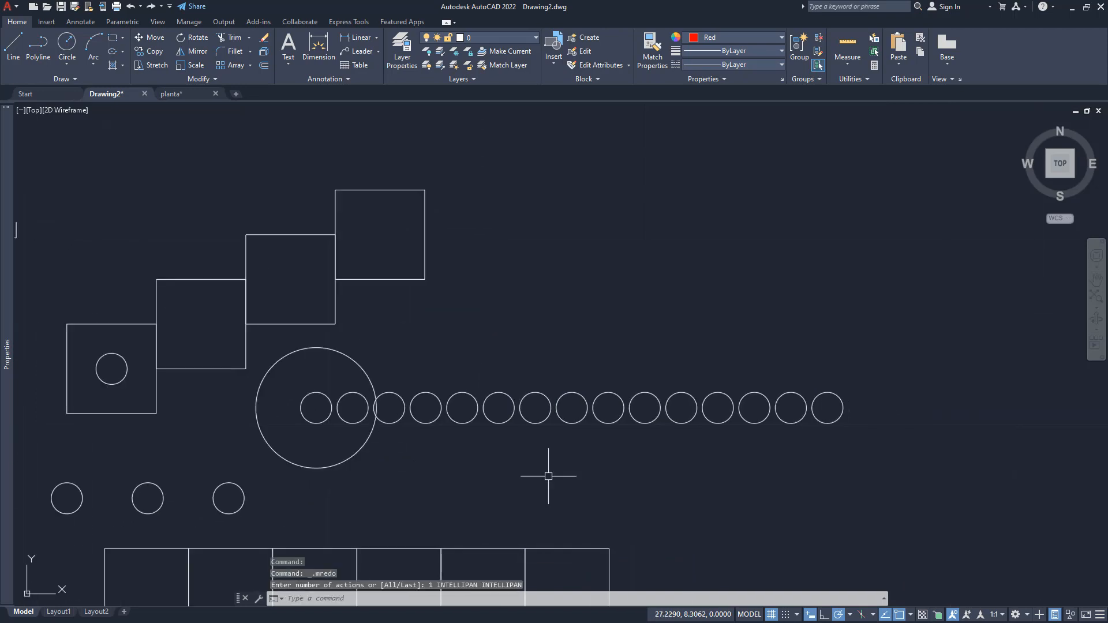
Step: Set the copy mode to Single and copy the topmost stepped square horizontally to the right by about 5.8 units
text(co)
key(Return)
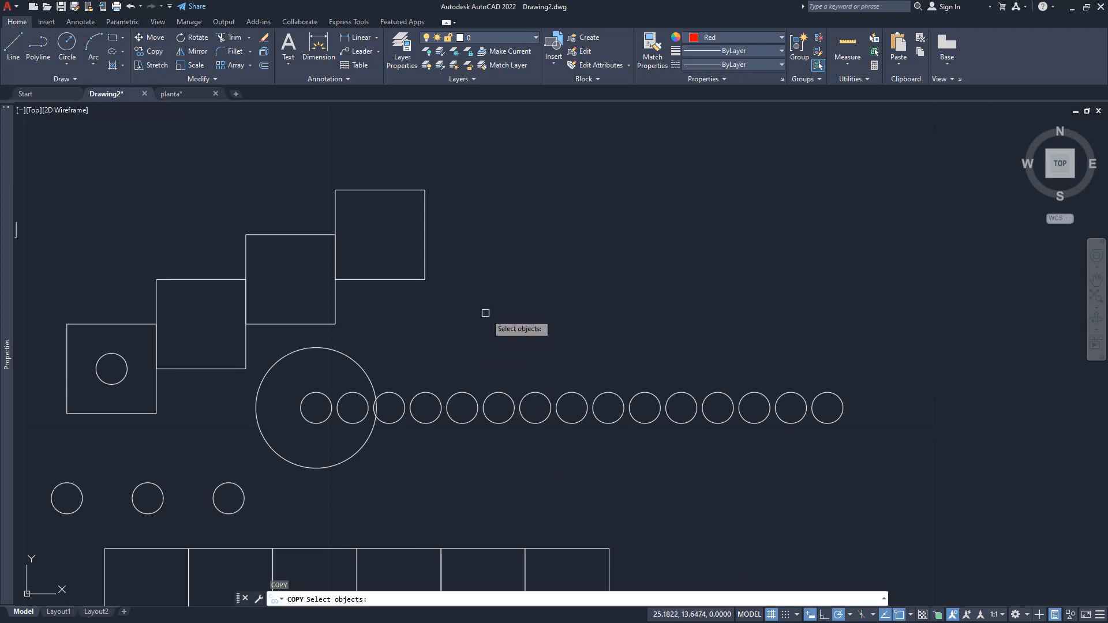
click(418, 279)
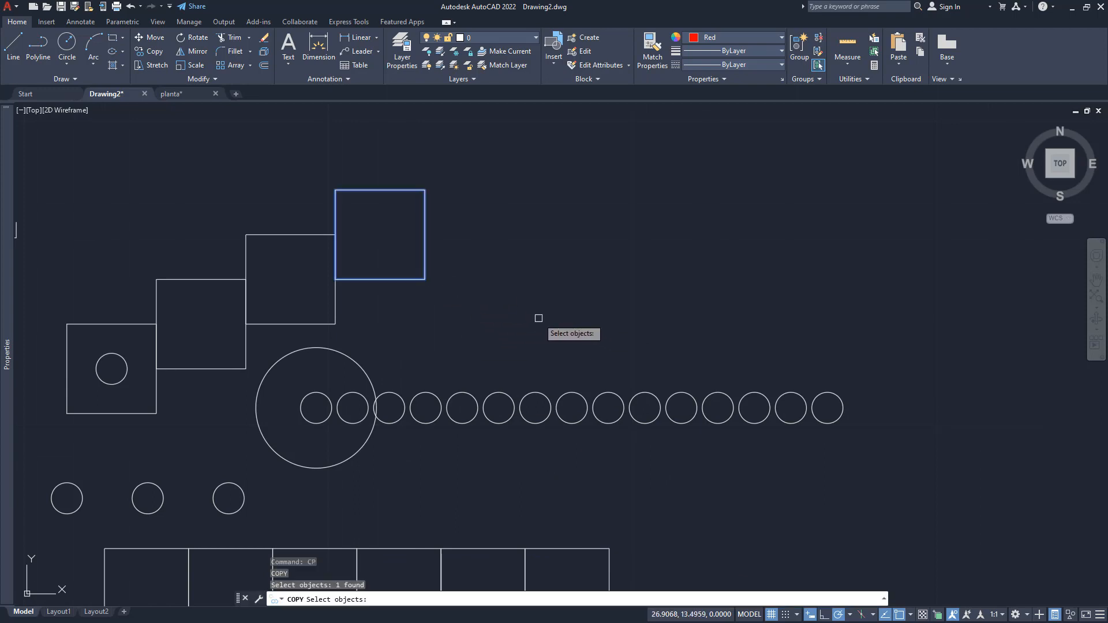
key(Return)
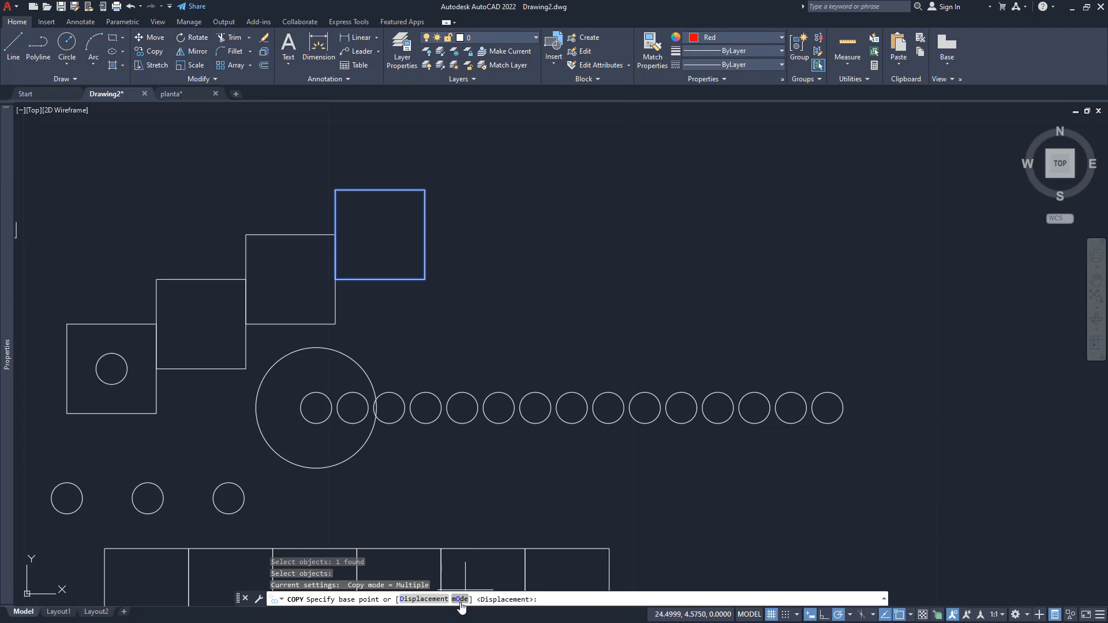
text(O)
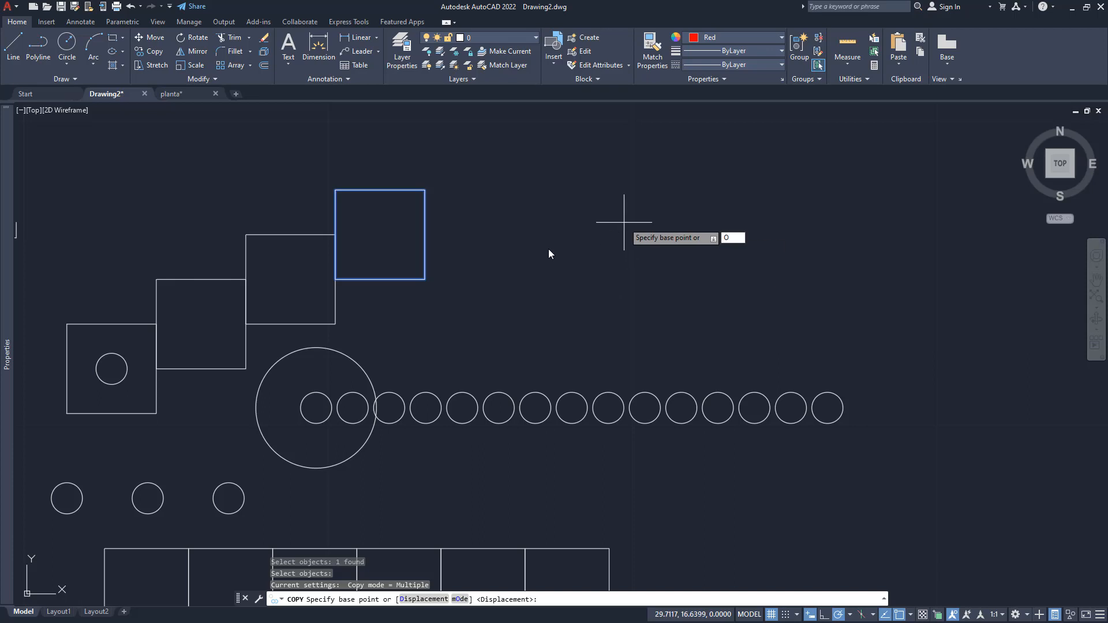
key(Return)
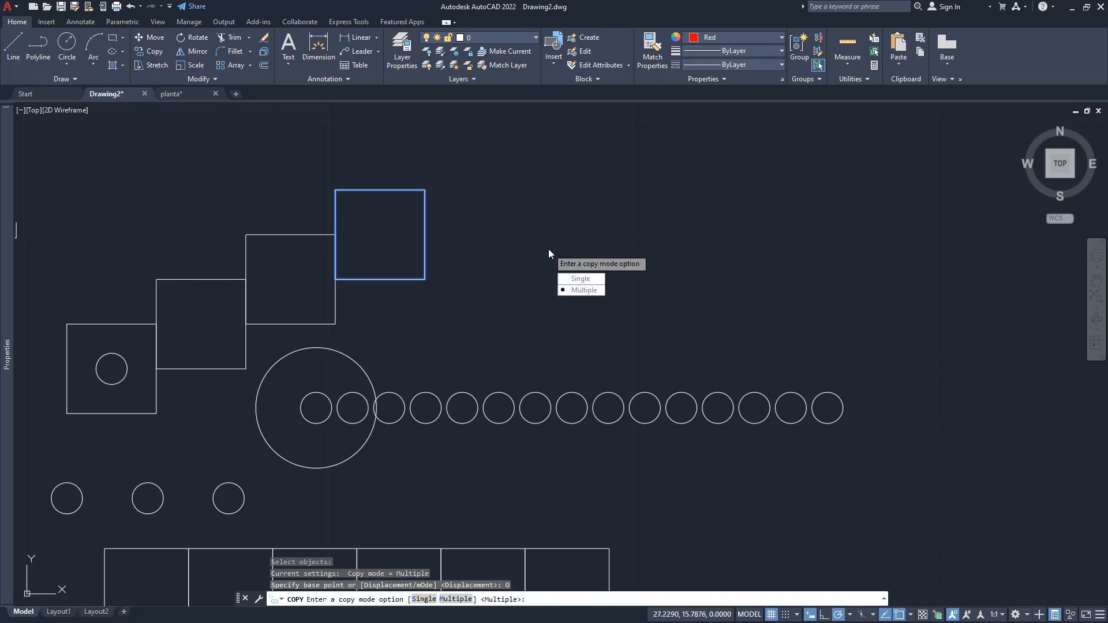
click(580, 278)
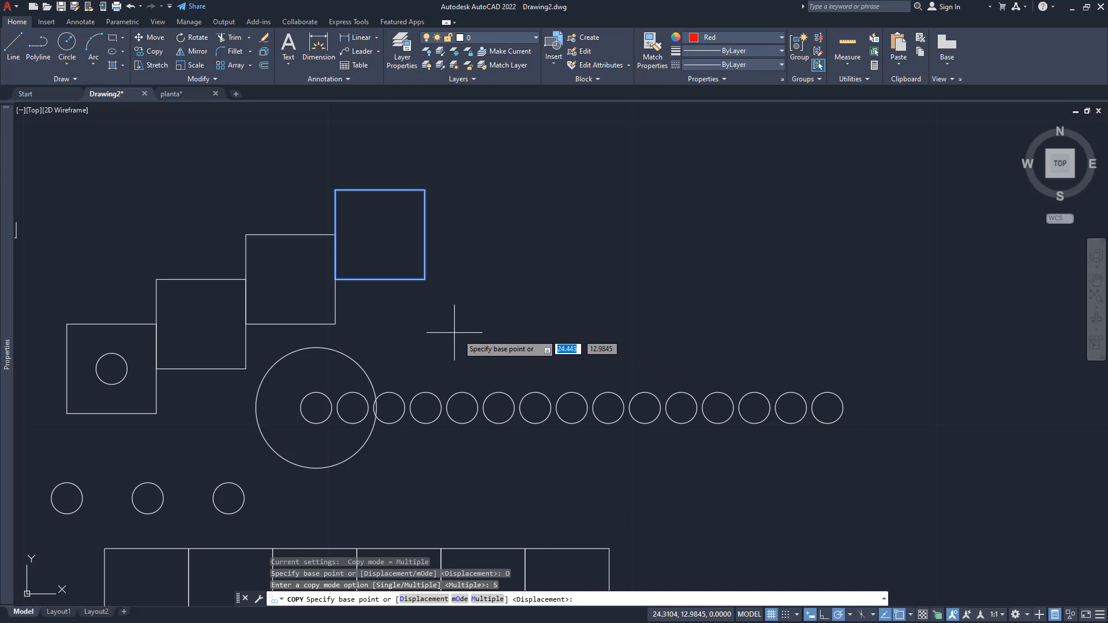
click(355, 299)
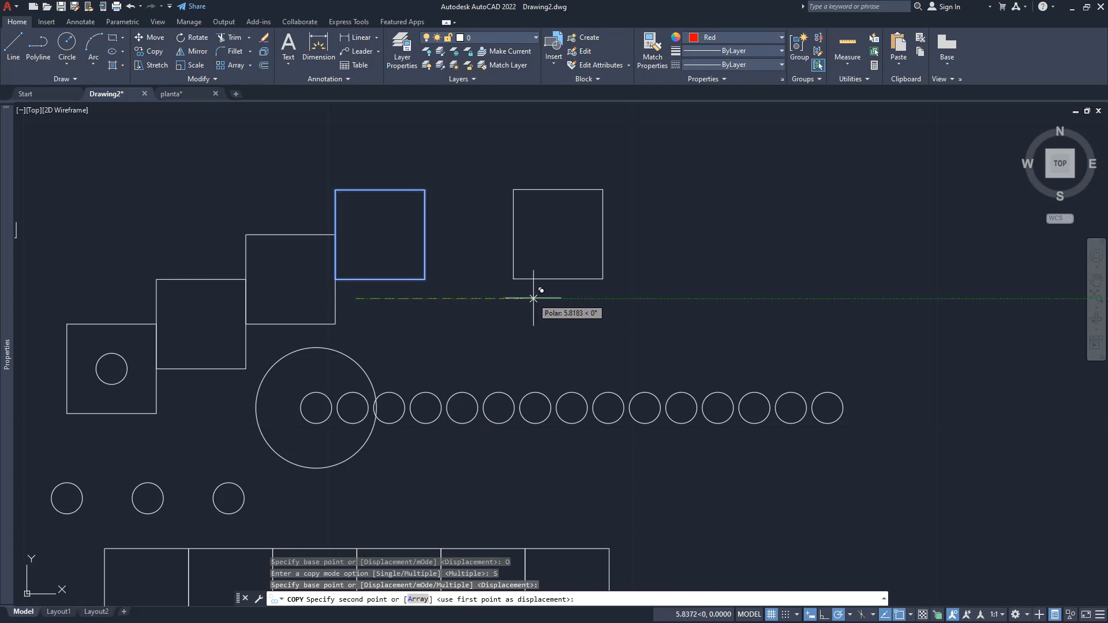
click(536, 300)
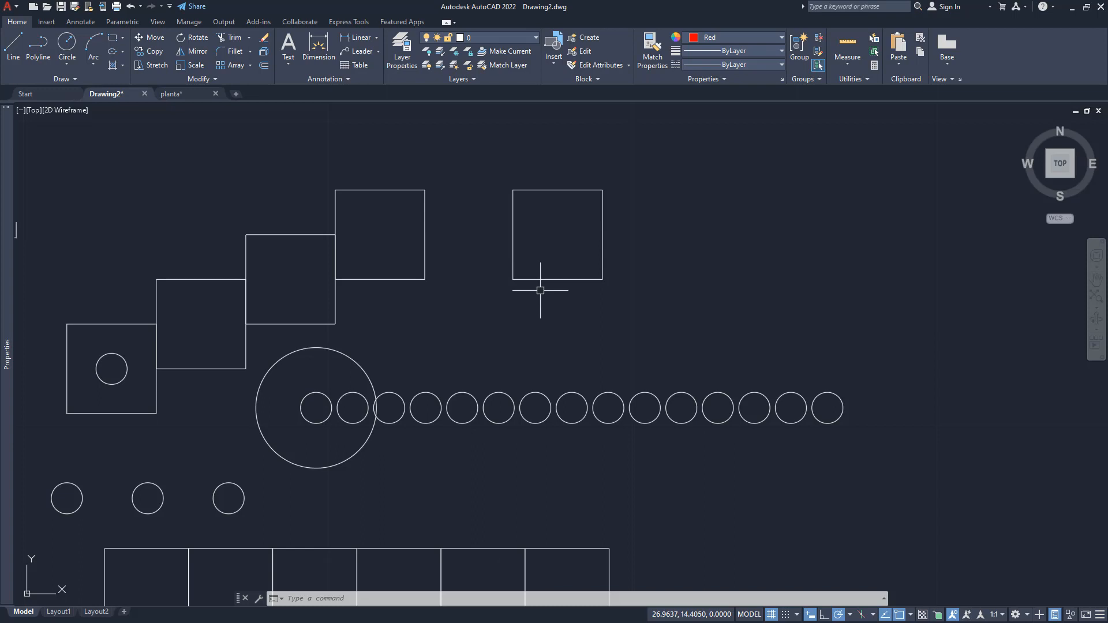
Step: Make two more single copies of the new square, one up and to its right and one straight above it
text(ct objects:)
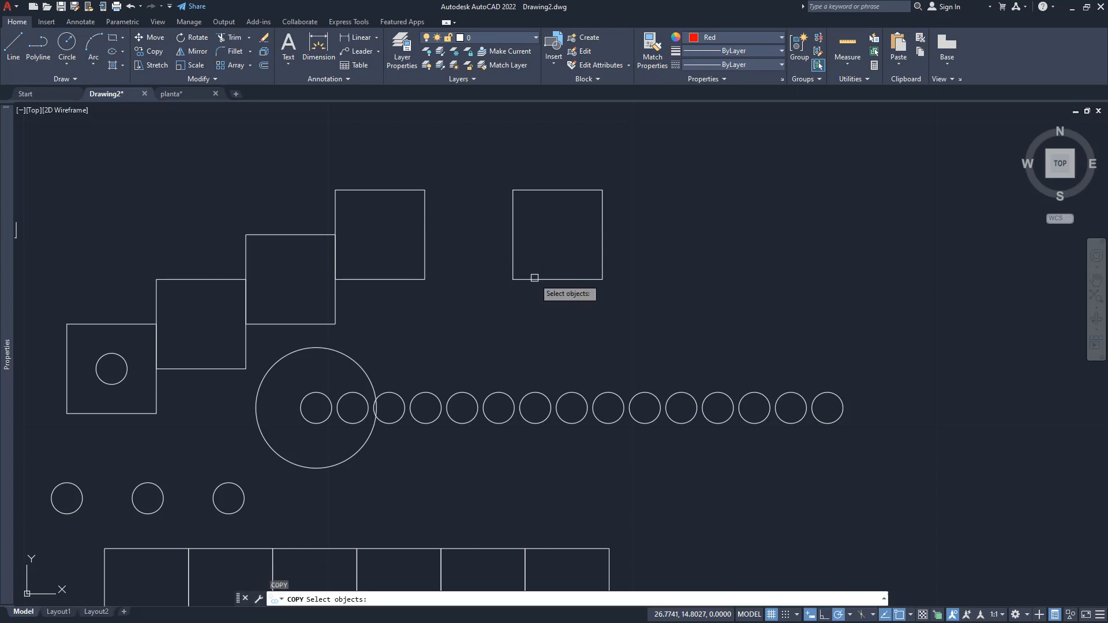
click(534, 278)
key(Return)
click(507, 300)
click(667, 247)
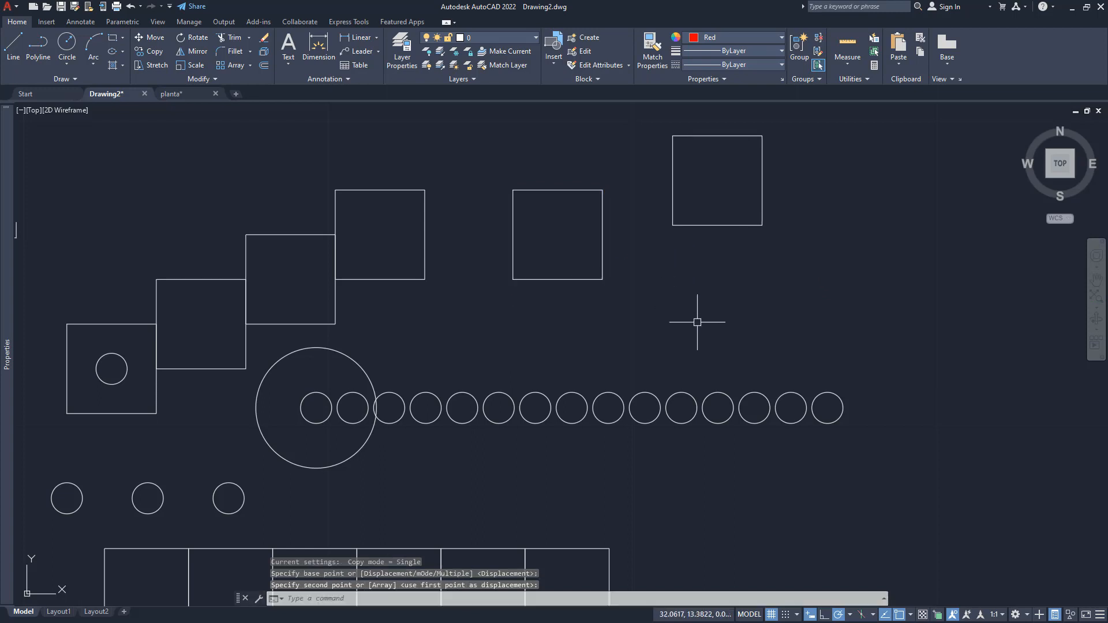
scroll(708, 326, down, 3)
middle_drag(707, 326, 800, 324)
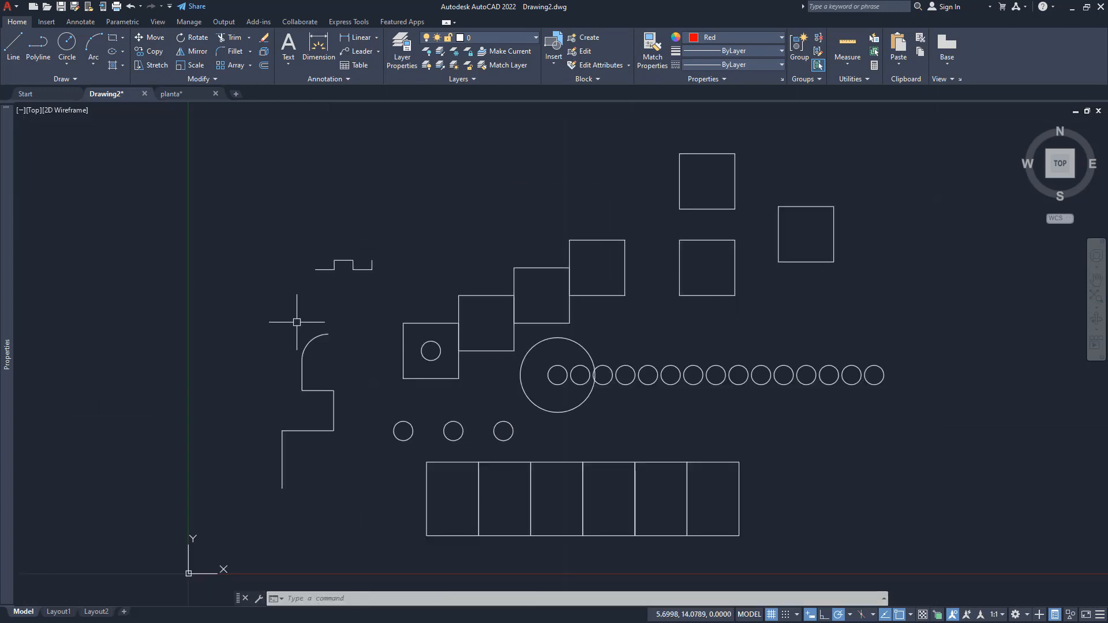
Step: Switch to the planta drawing and start a copy of the 0,10 level marker with its text in the bathroom with the bathtub
click(176, 93)
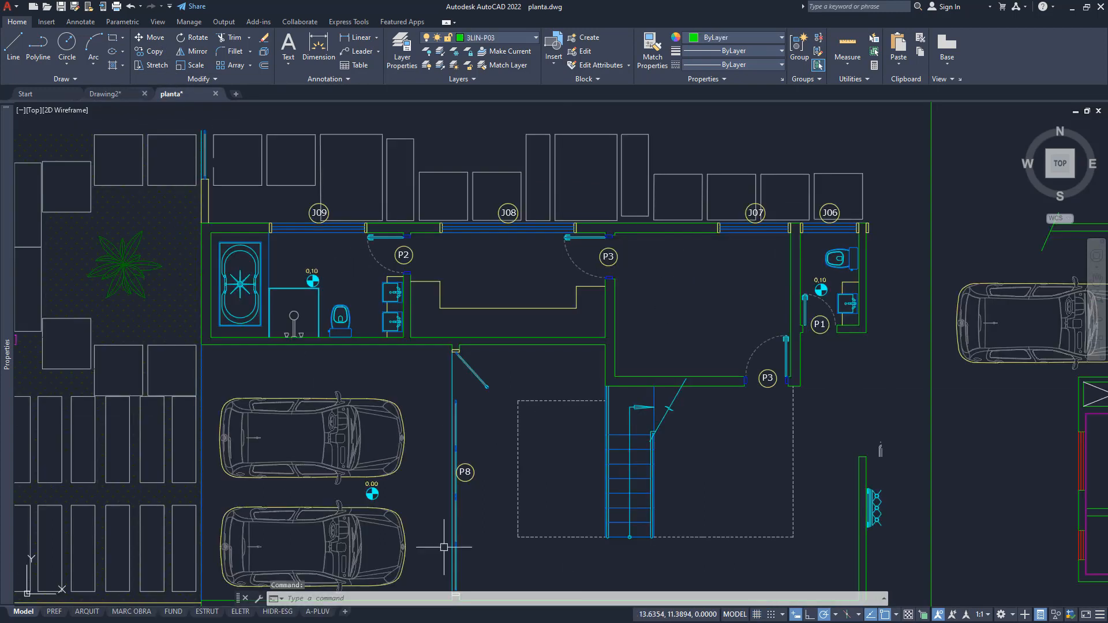
middle_drag(547, 471, 548, 410)
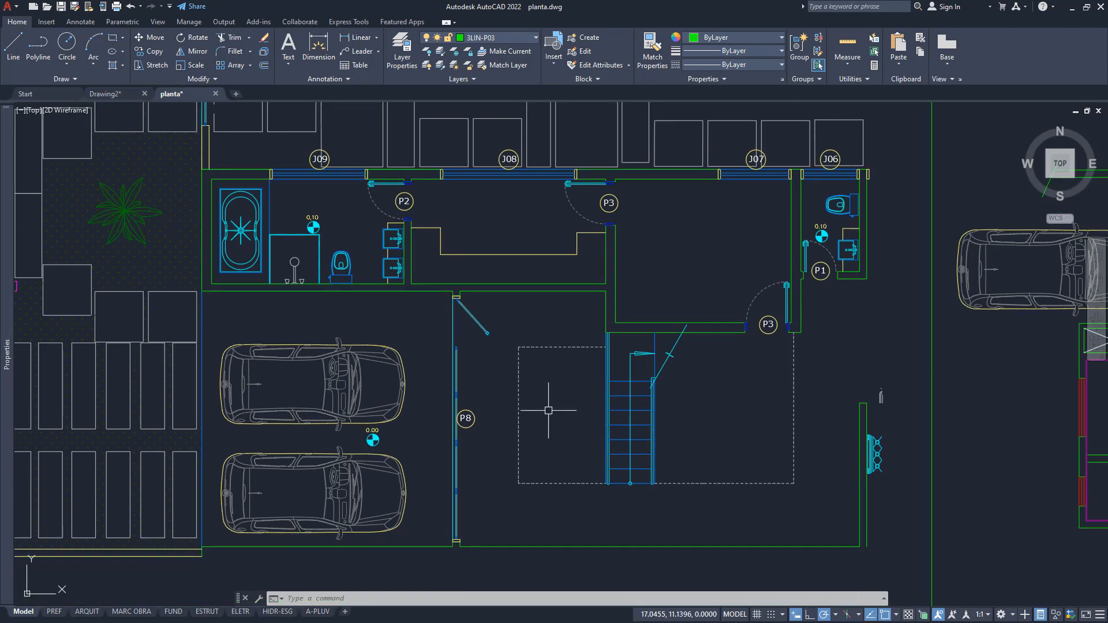
text(copy)
key(Return)
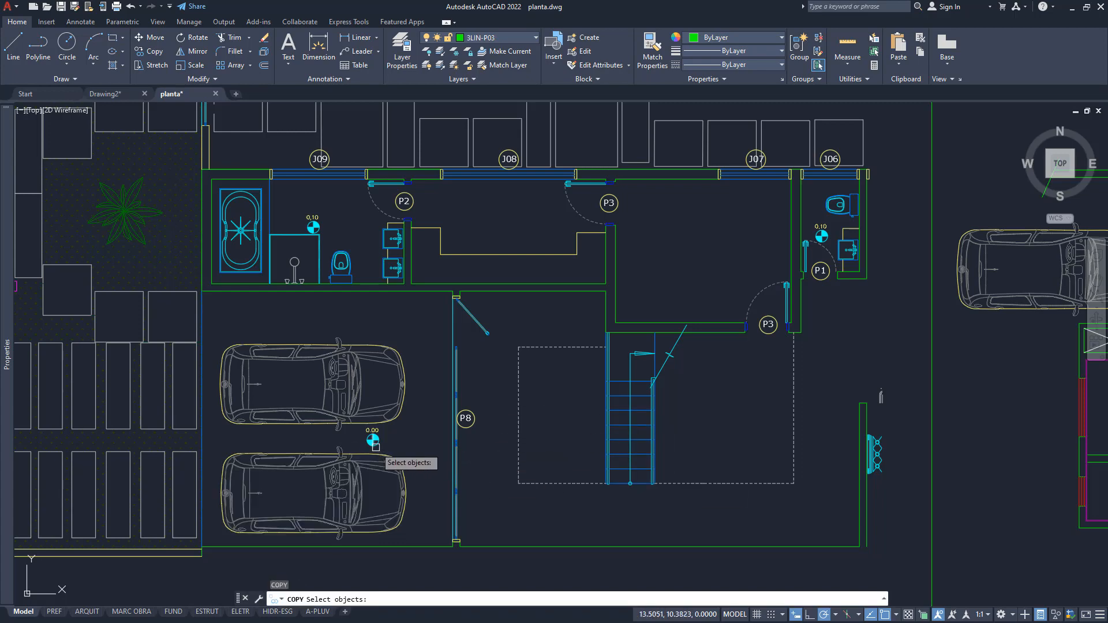
scroll(376, 447, up, 3)
scroll(345, 378, down, 1)
middle_drag(362, 257, 383, 522)
scroll(292, 264, down, 2)
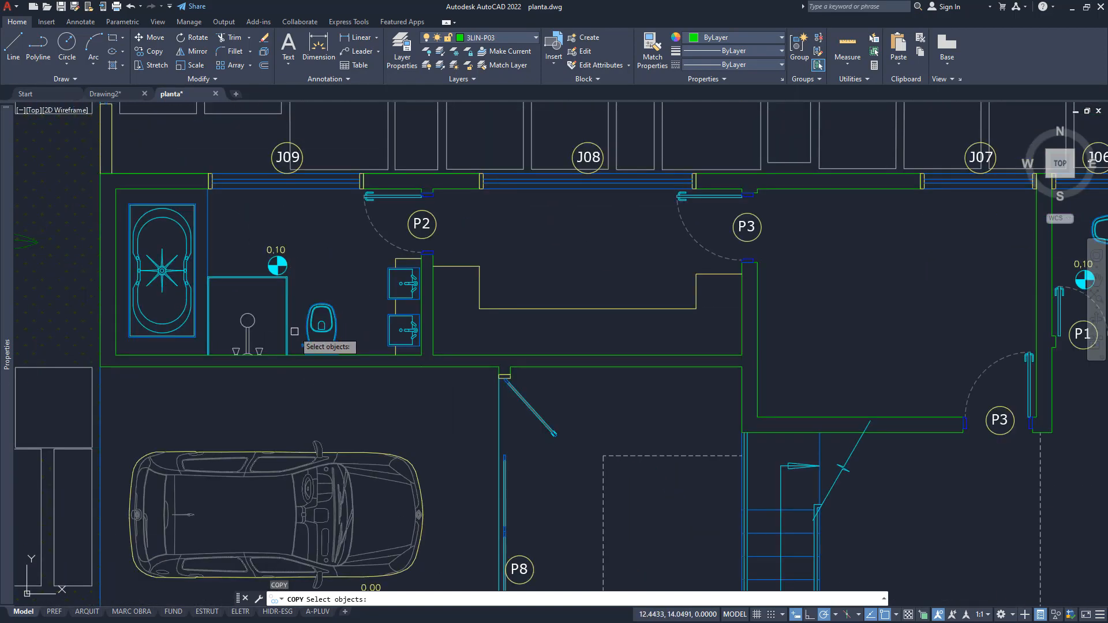
middle_drag(811, 267, 687, 214)
scroll(686, 216, down, 2)
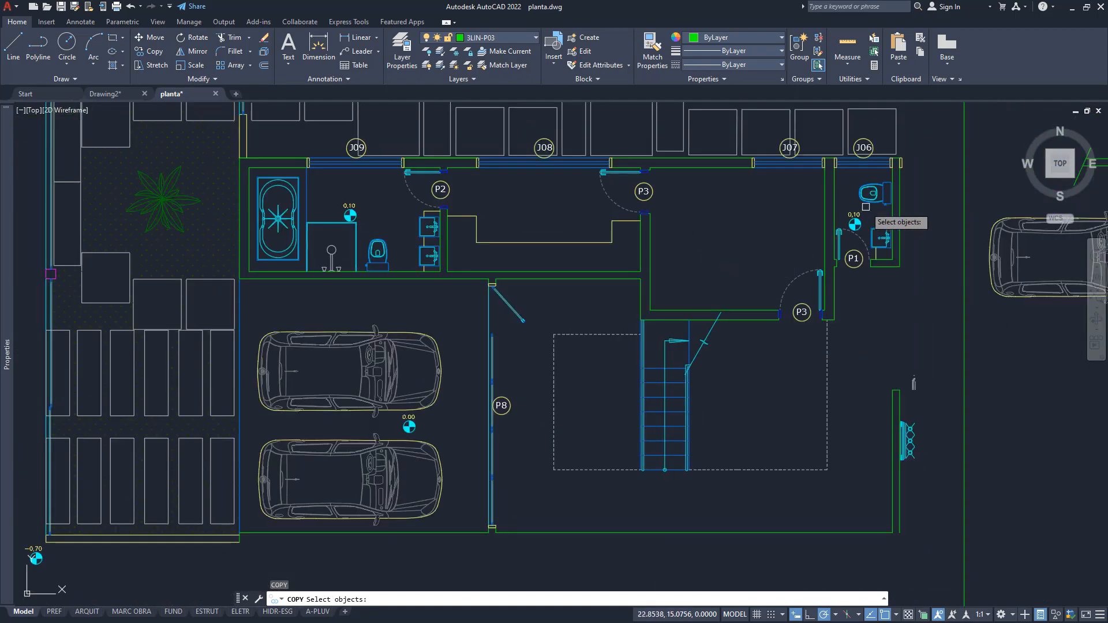
scroll(398, 229, up, 4)
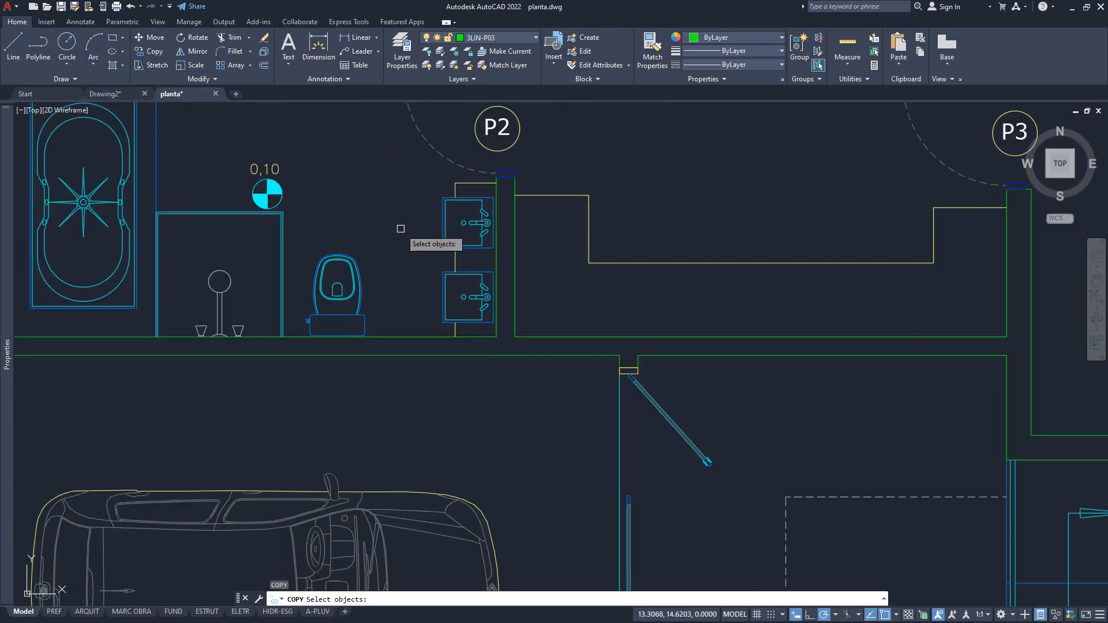
middle_drag(396, 225, 355, 284)
click(261, 248)
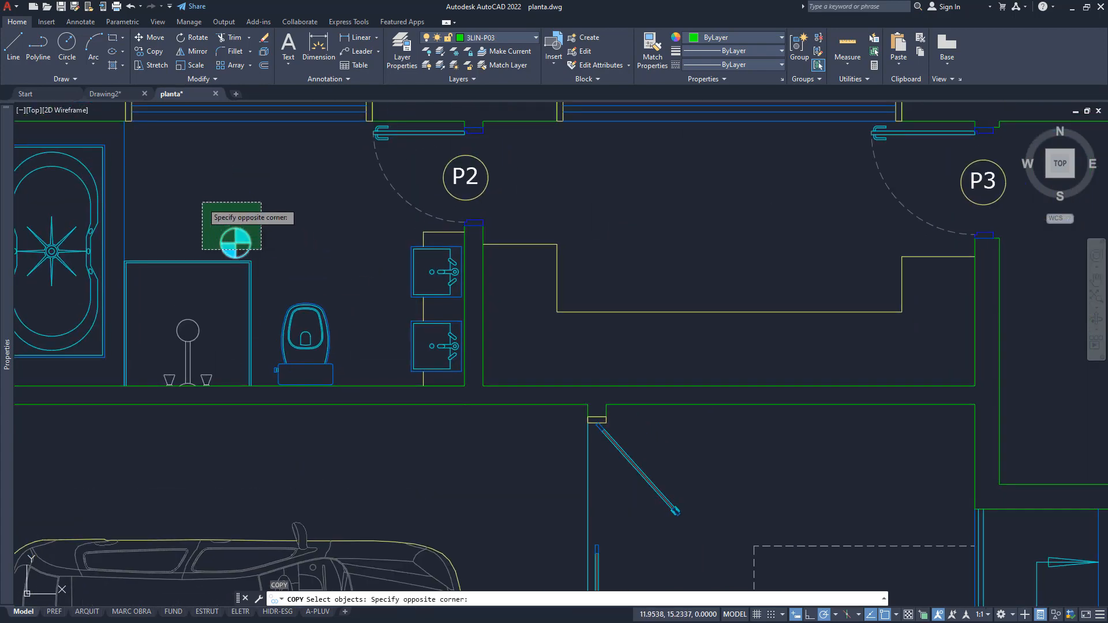
click(201, 202)
key(Return)
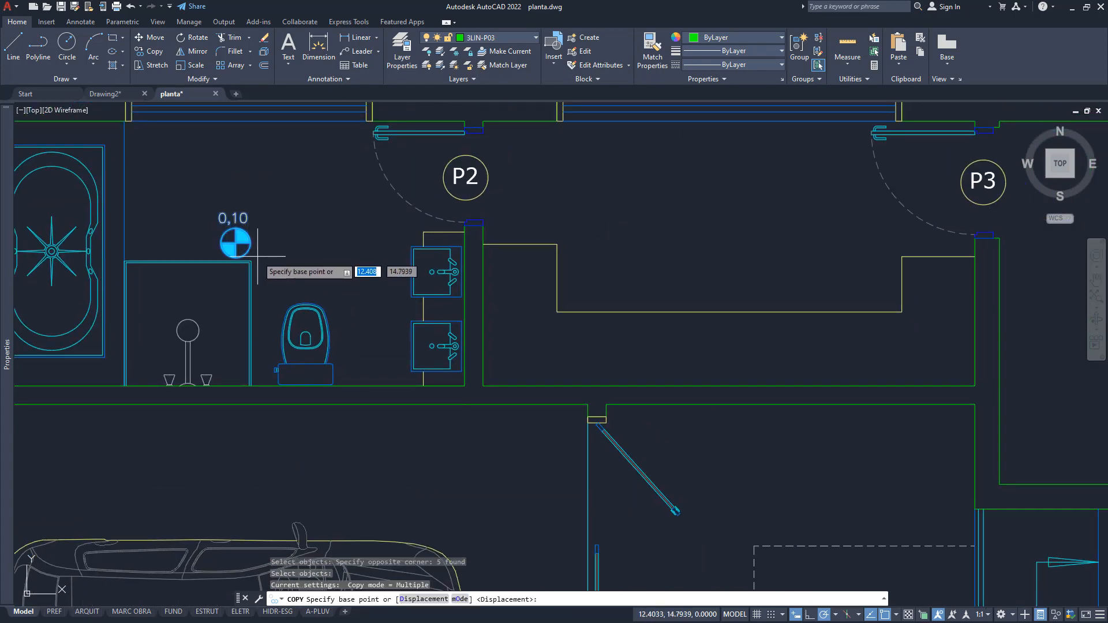
Step: From a base point beside the marker, place horizontal copies about 4 and 8.1 units to the right in the next two rooms
scroll(202, 219, up, 2)
scroll(199, 219, up, 2)
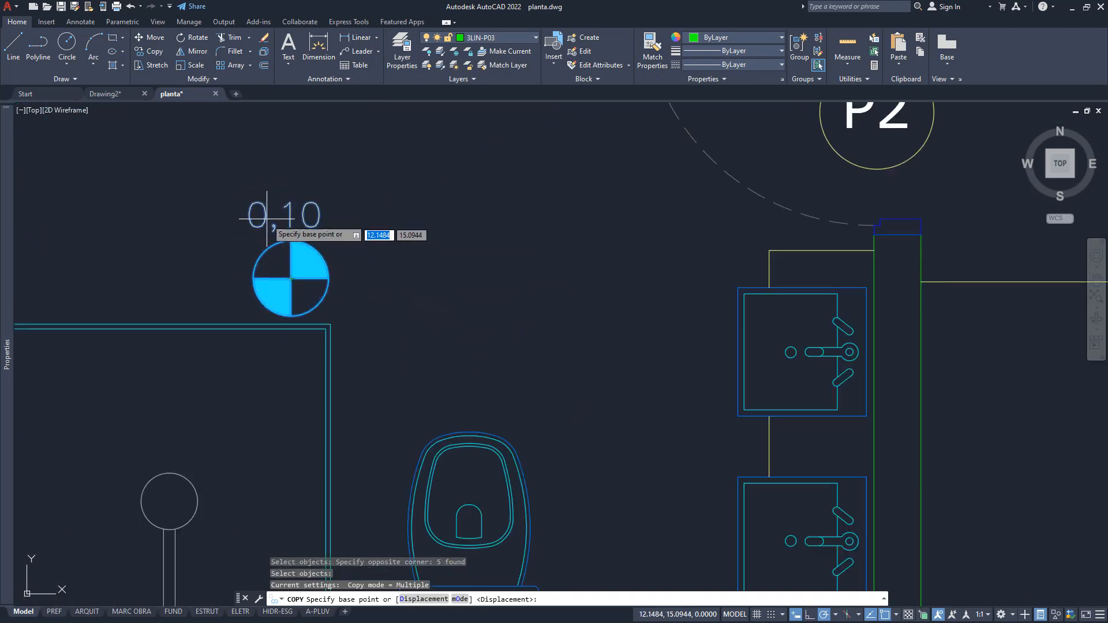
scroll(321, 254, down, 2)
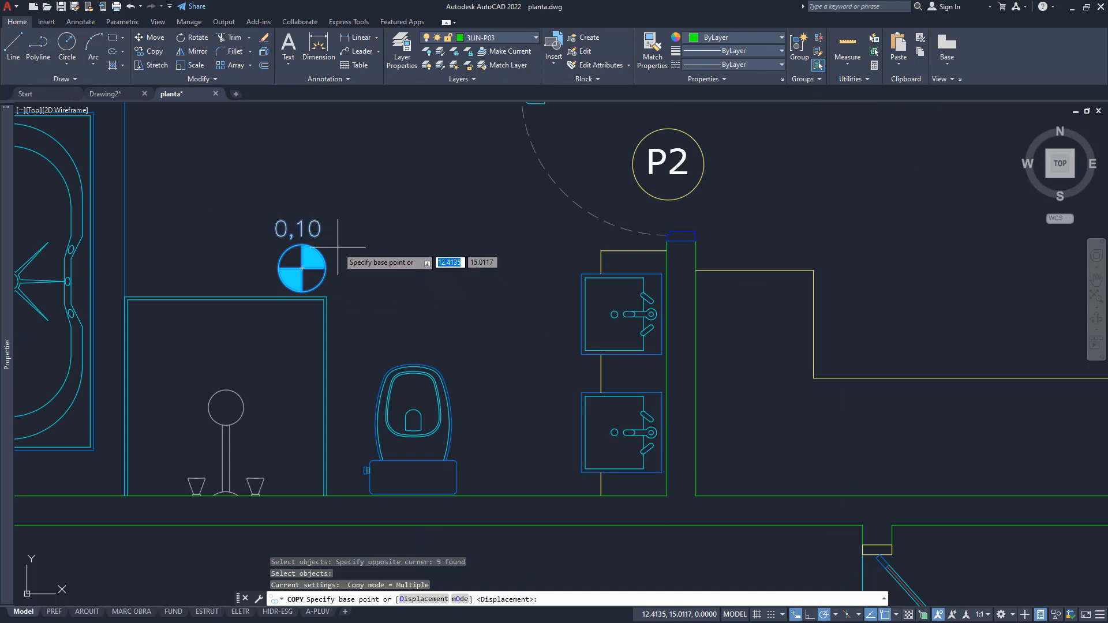
scroll(349, 296, down, 2)
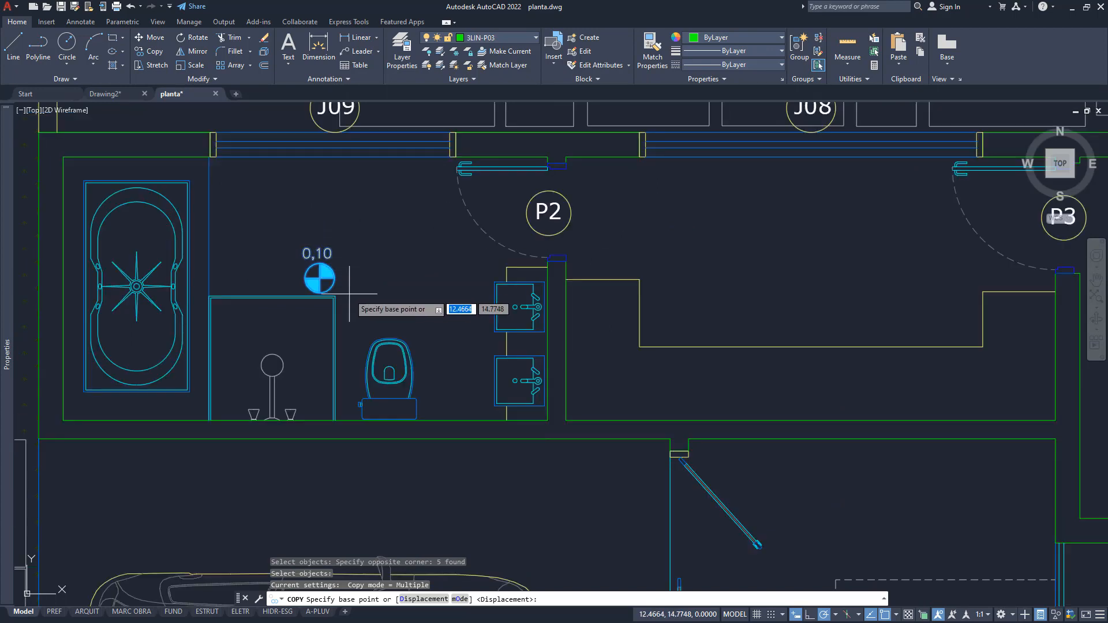
middle_drag(349, 295, 278, 307)
scroll(276, 271, up, 2)
click(263, 275)
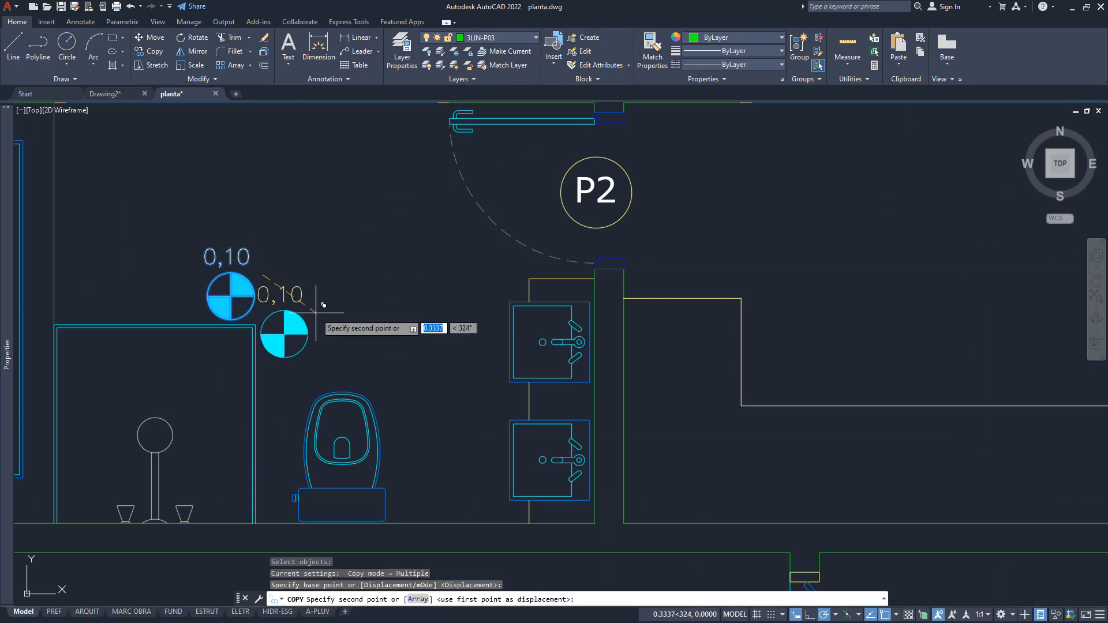
scroll(312, 316, down, 4)
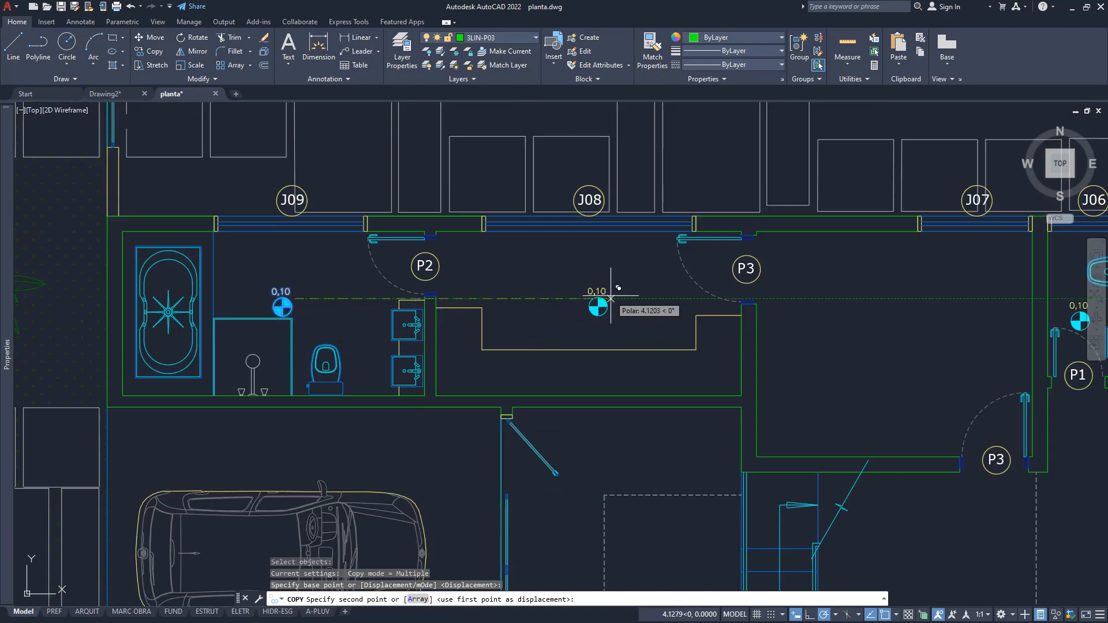
click(603, 299)
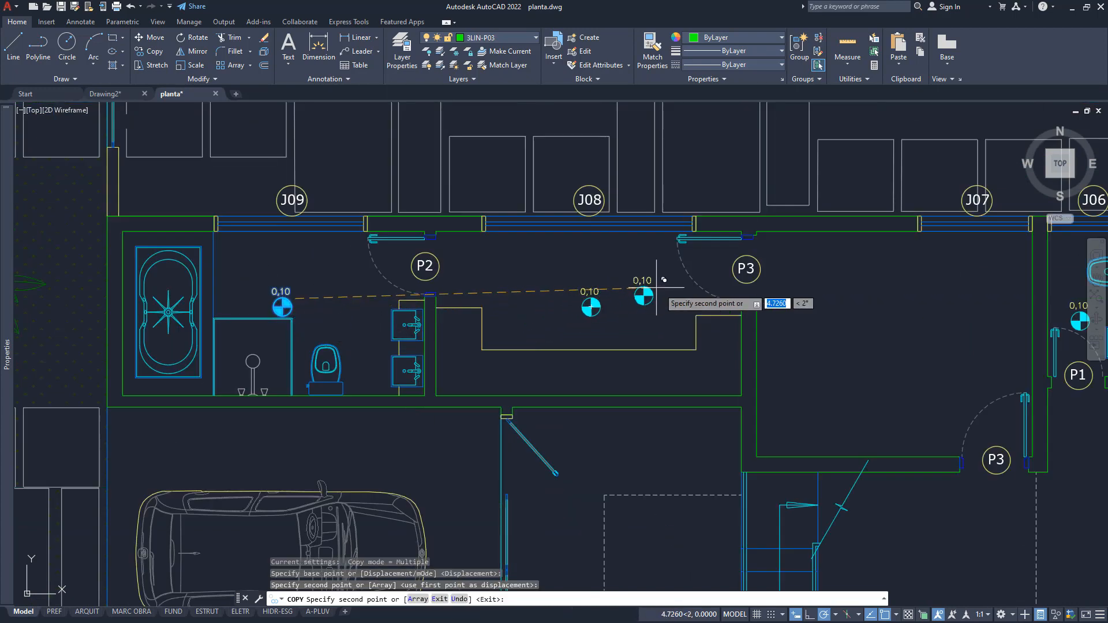
middle_drag(656, 297, 427, 303)
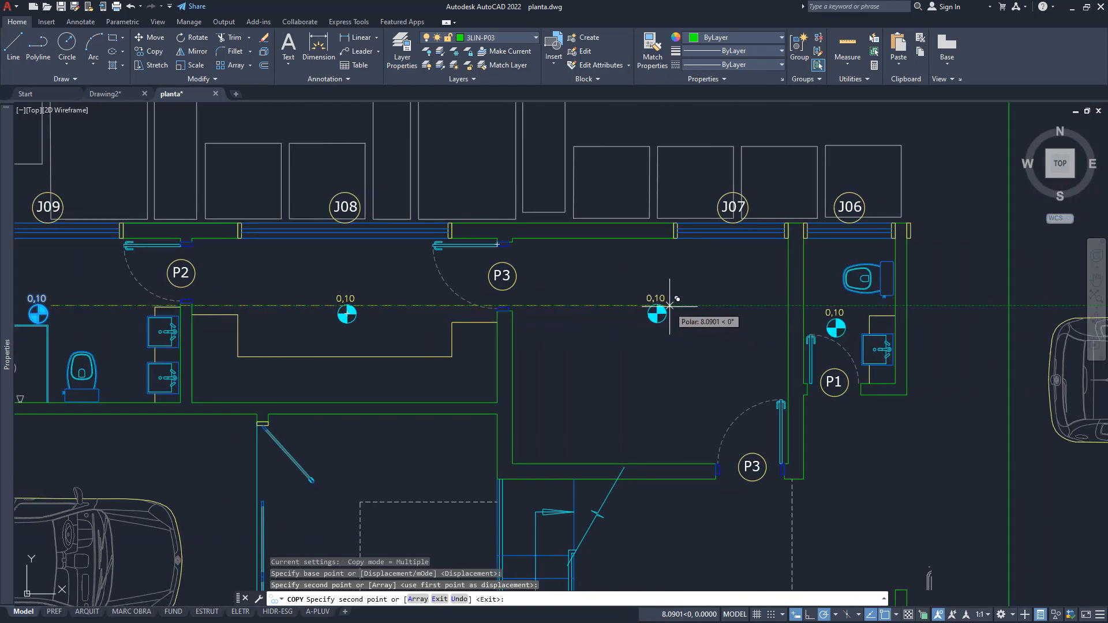
click(669, 307)
Step: Place another copy of the level marker in the open area to the right of the stairs
middle_drag(567, 374, 563, 313)
scroll(565, 314, down, 3)
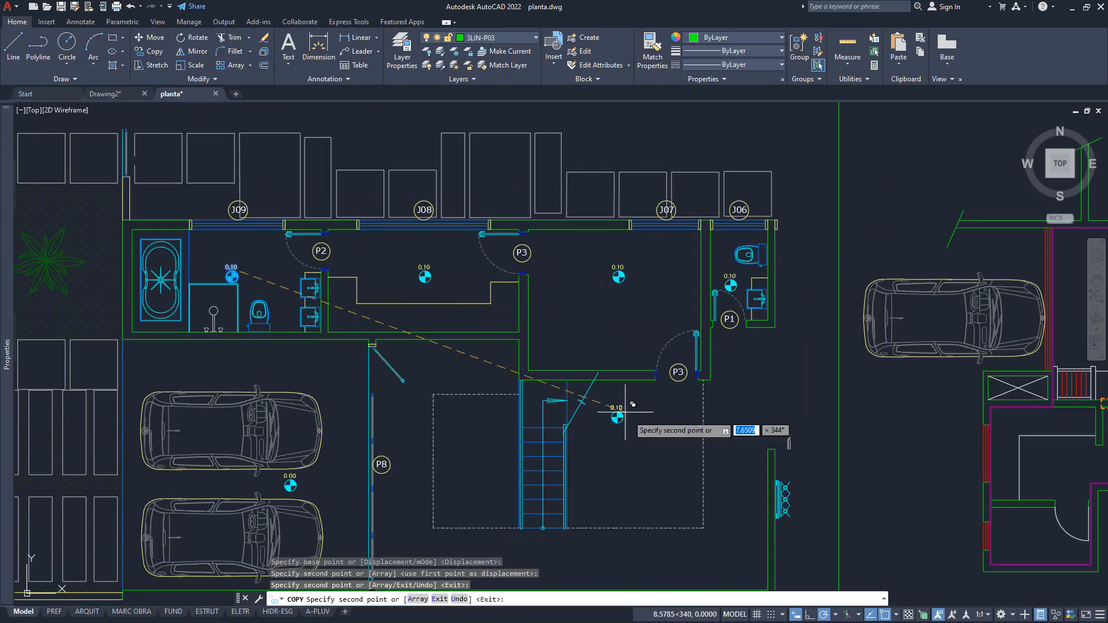
middle_drag(635, 452, 601, 371)
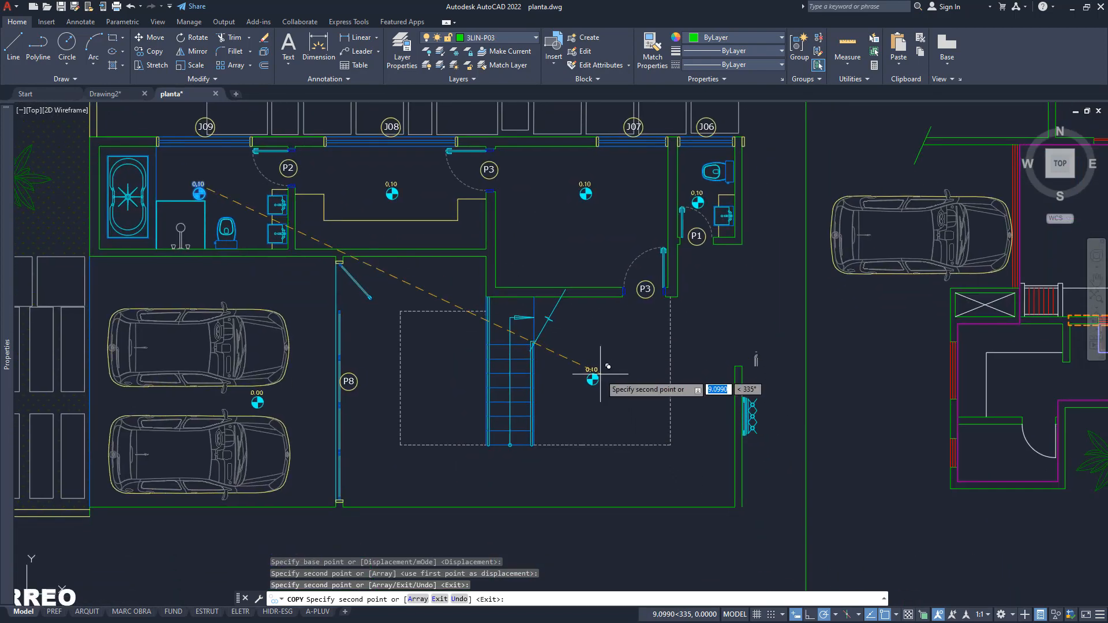
click(602, 363)
scroll(598, 367, up, 2)
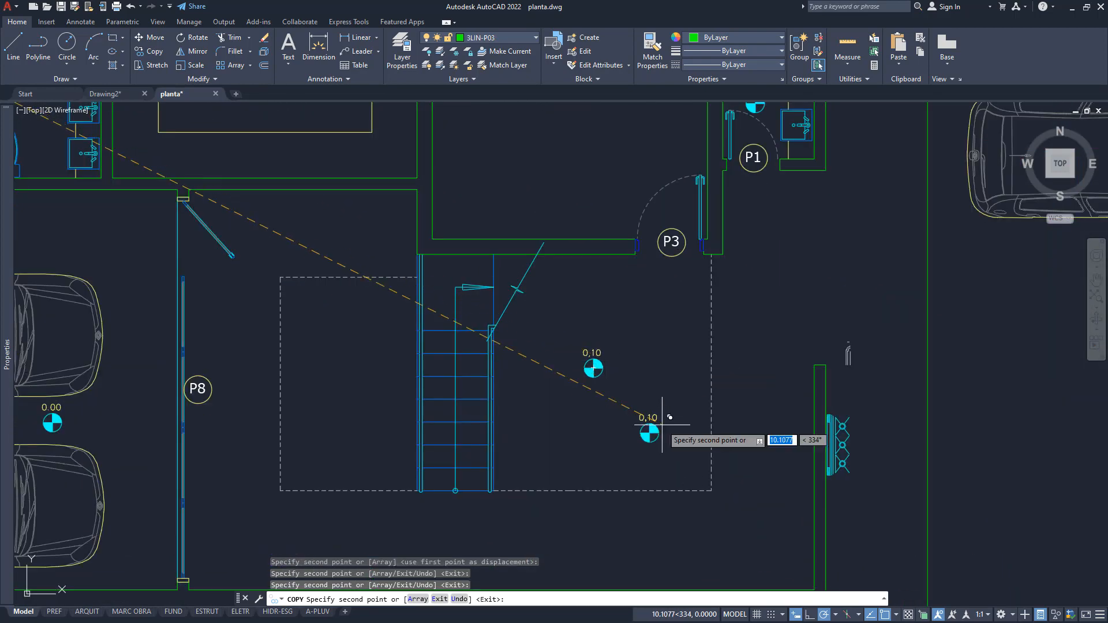
scroll(661, 424, down, 2)
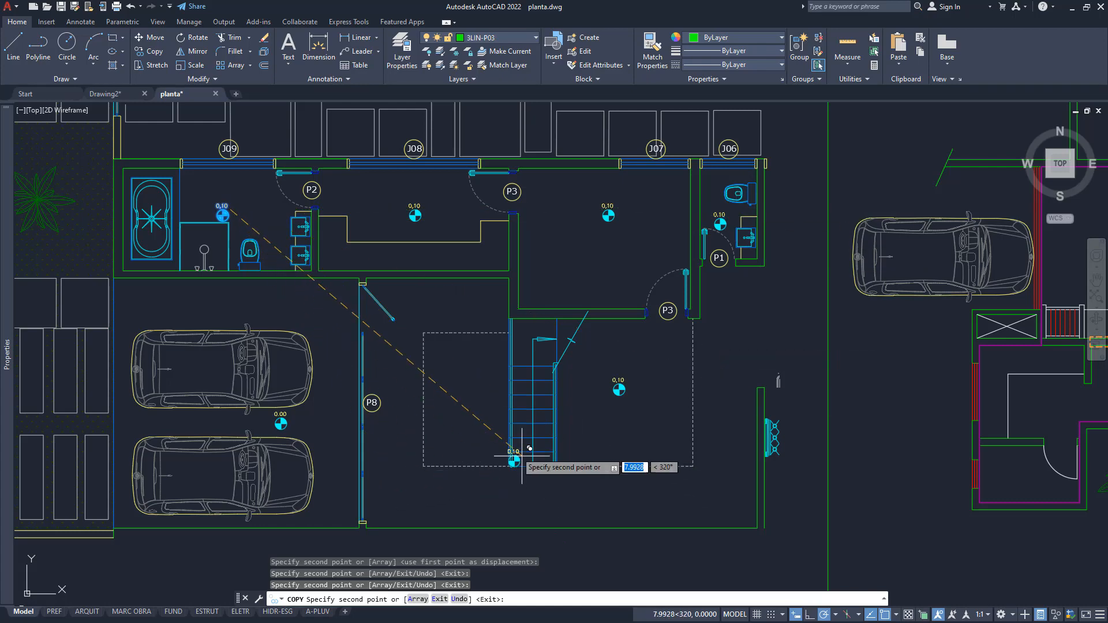
Step: Place three marker copies in the neighbouring plan: in the small lower-left room, the room above it and the corridor above the plants
middle_drag(631, 434, 580, 361)
middle_drag(630, 383, 239, 425)
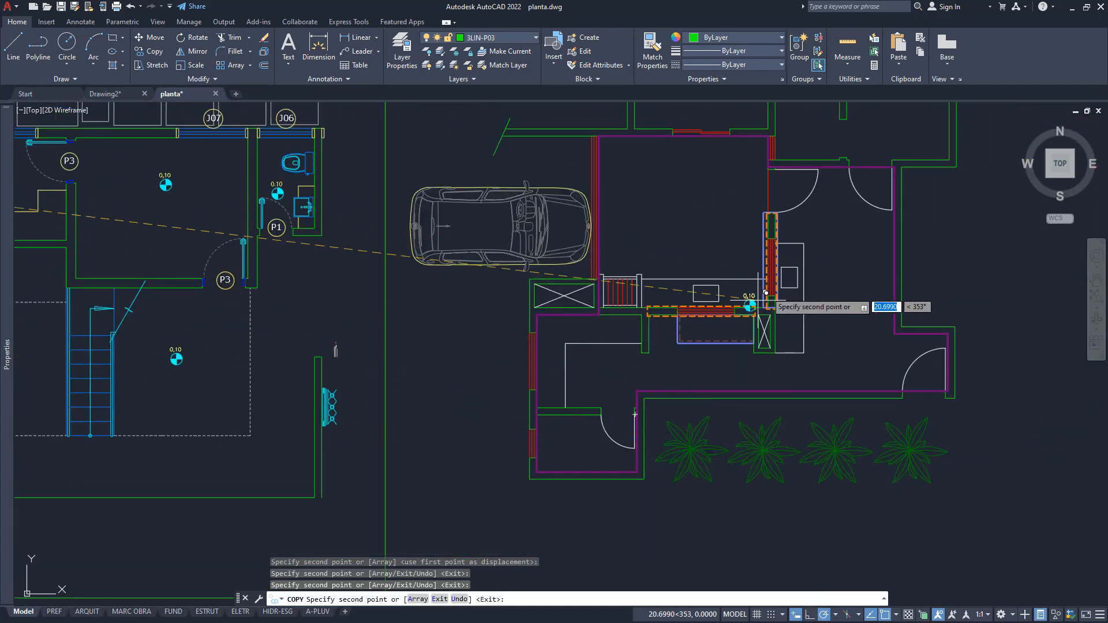
middle_drag(610, 433, 493, 417)
scroll(493, 418, up, 2)
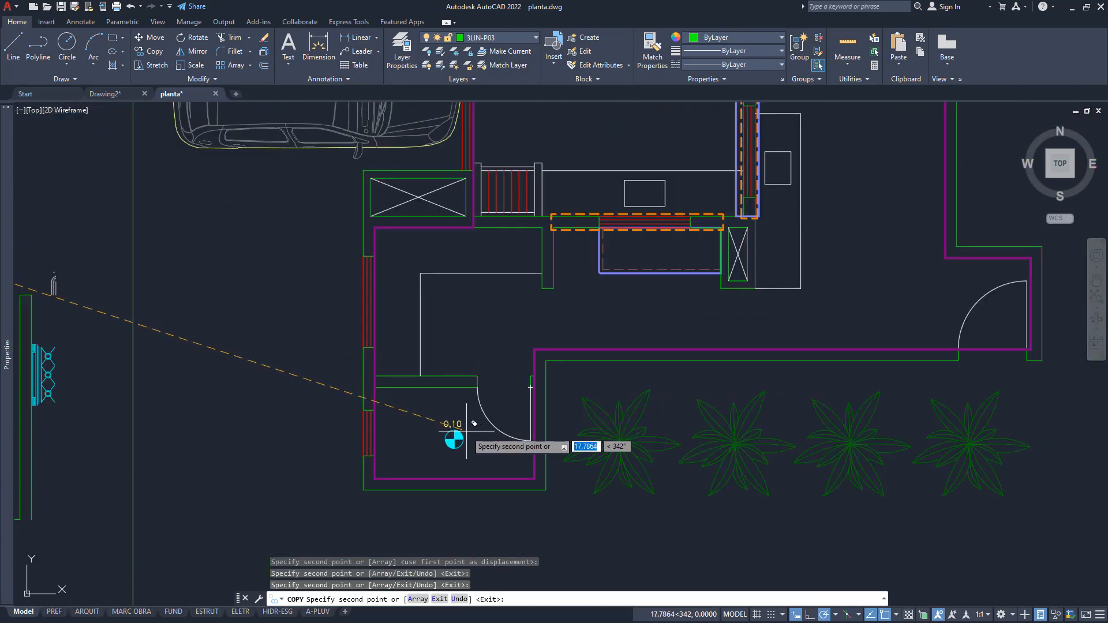
click(467, 430)
click(486, 314)
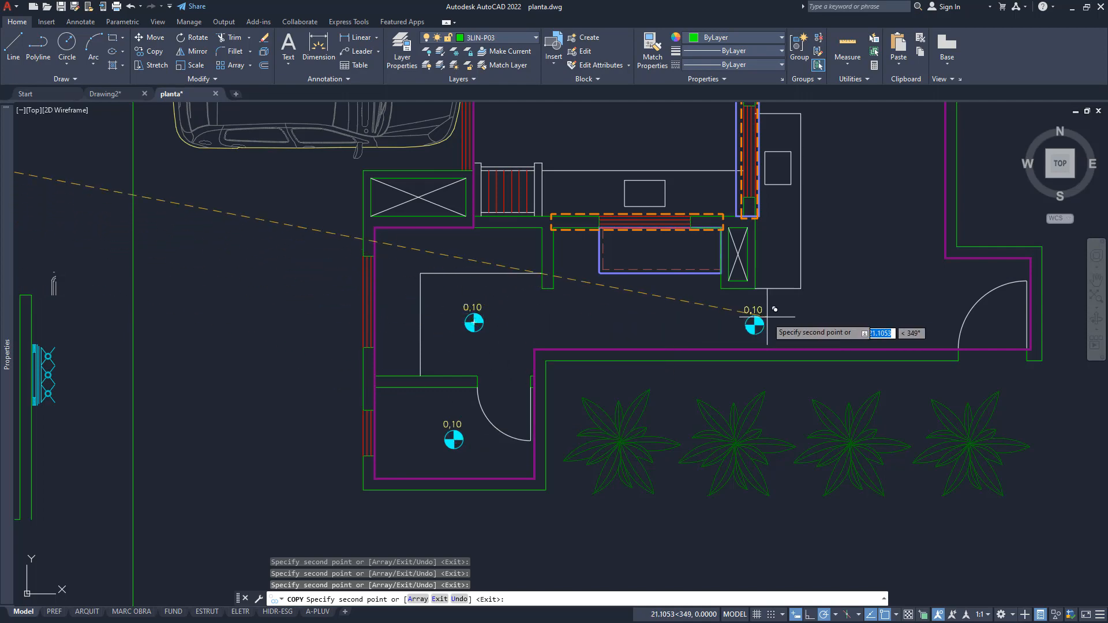
click(665, 310)
Step: Place four more marker copies beside the counter, in the large room next to the car and in the two upper-right rooms, ending the copy
middle_drag(807, 289, 616, 474)
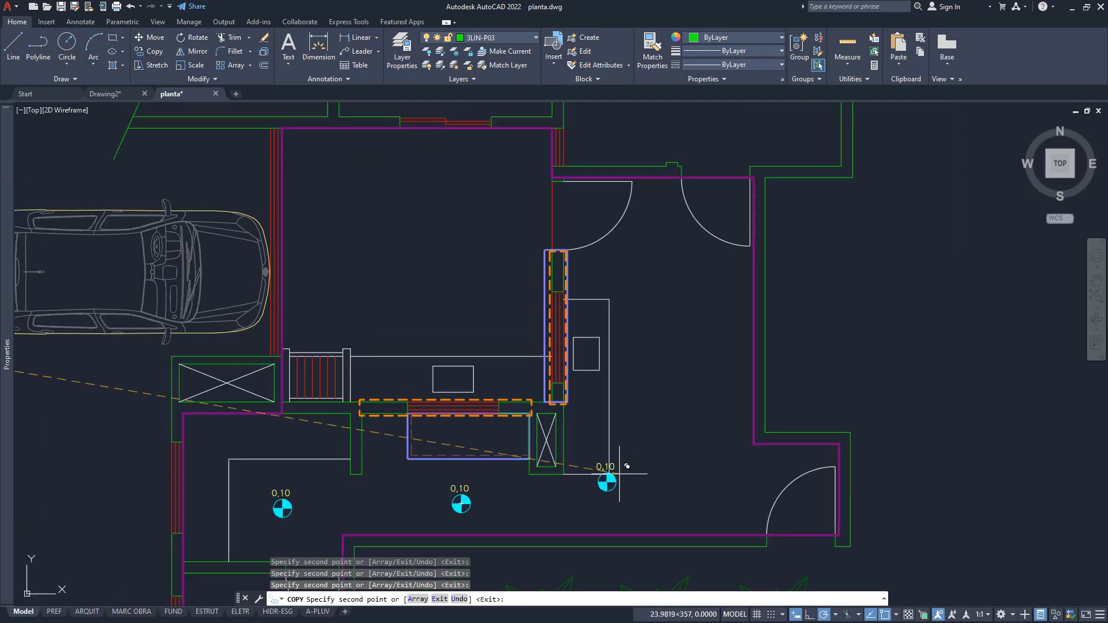
click(676, 328)
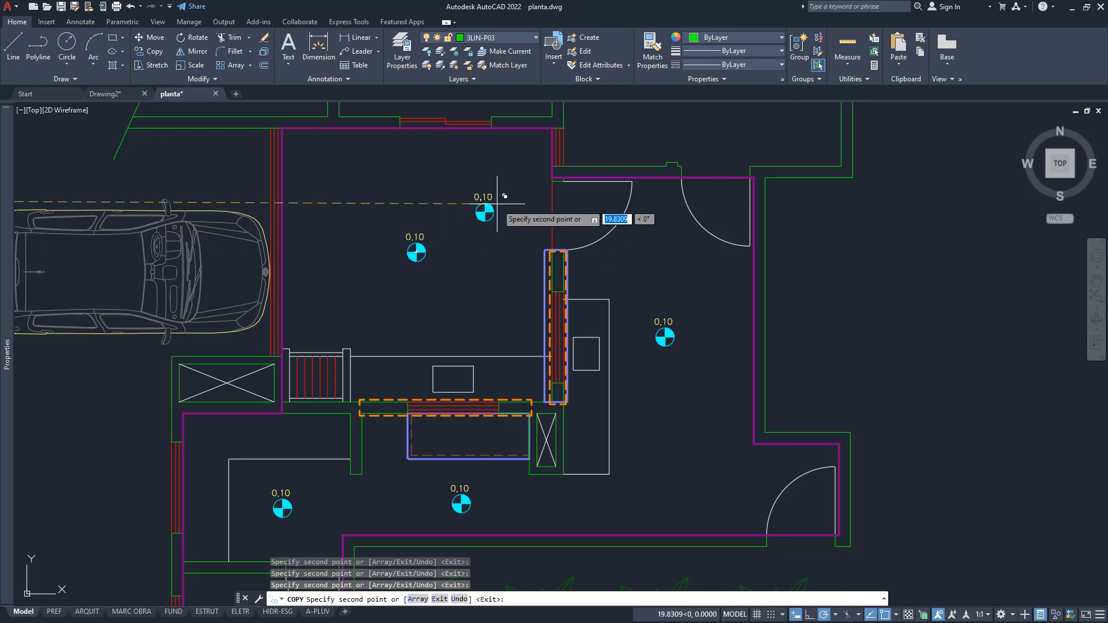
middle_drag(497, 203, 287, 466)
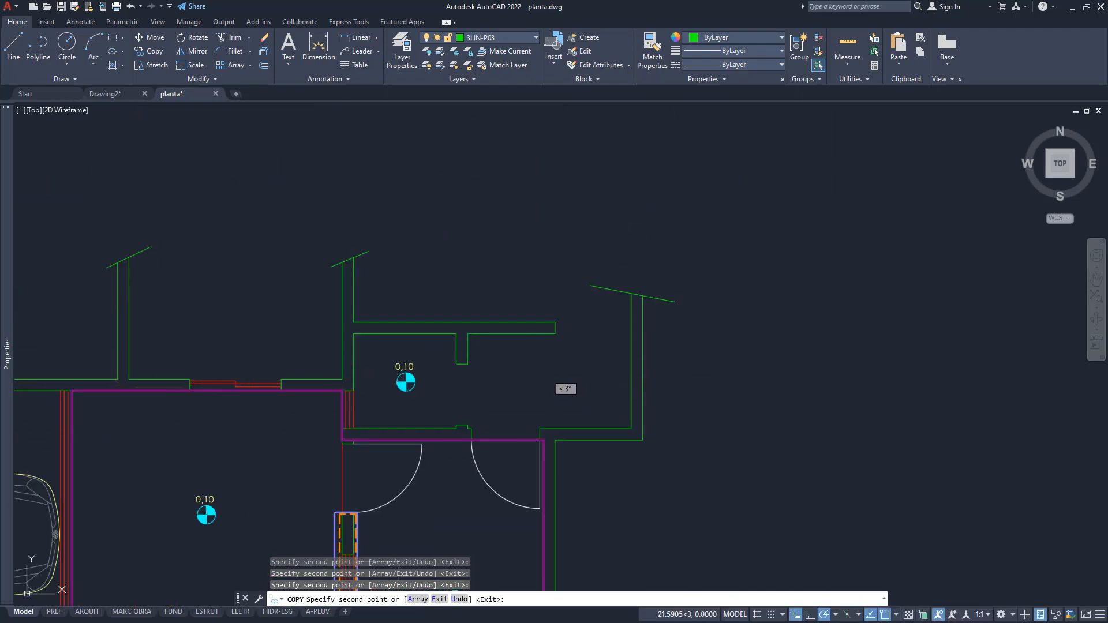
click(566, 376)
middle_drag(381, 442, 598, 227)
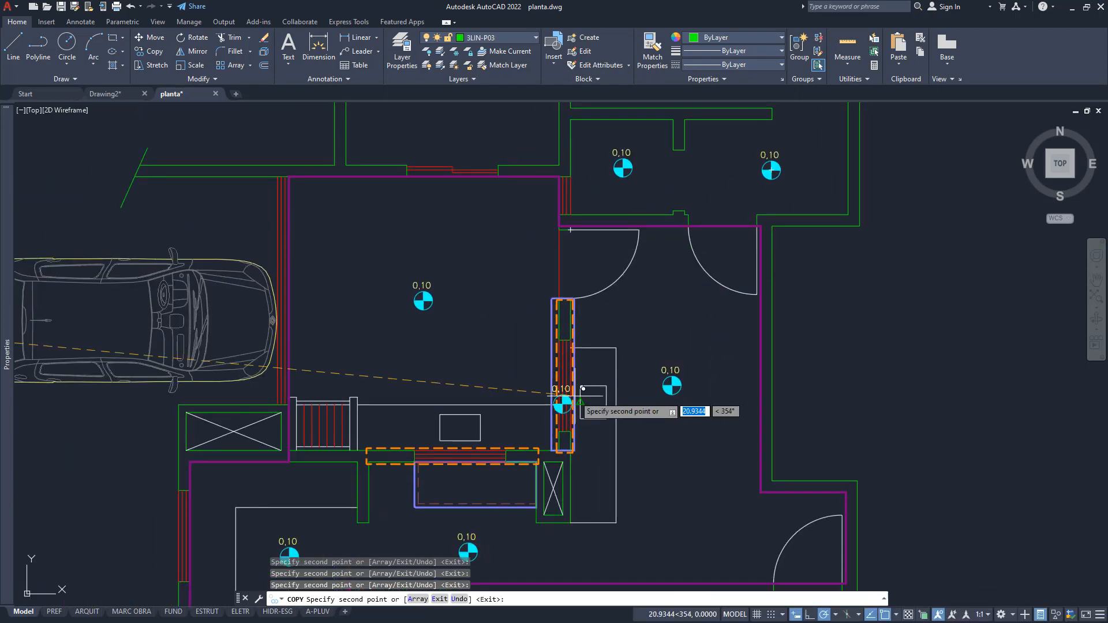
scroll(573, 397, down, 2)
middle_drag(527, 428, 574, 377)
scroll(579, 355, up, 1)
key(Return)
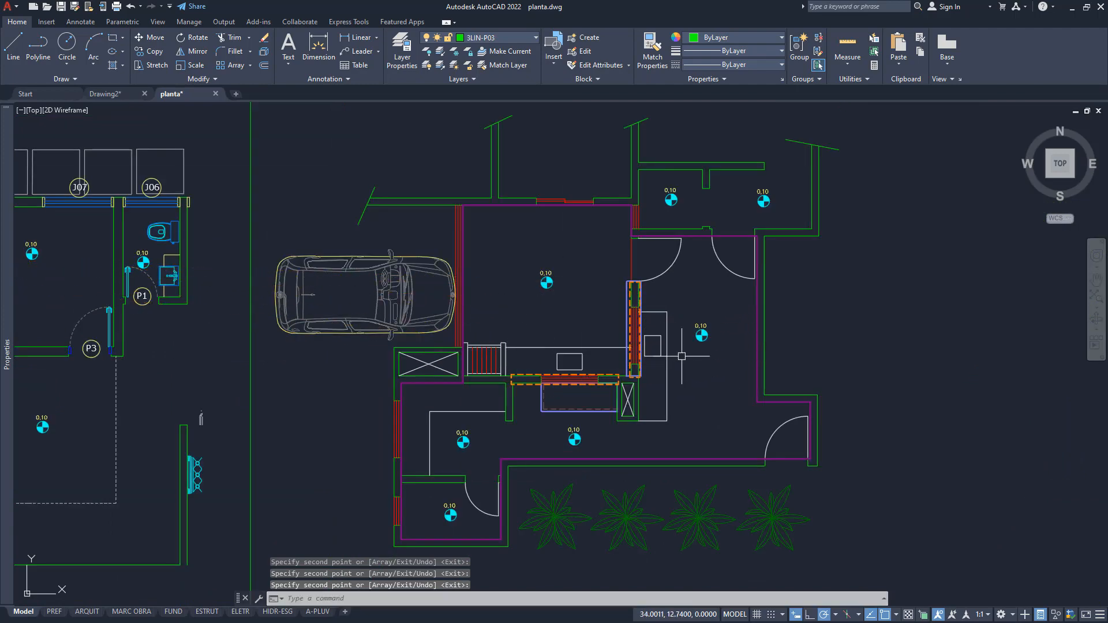
Step: Try copying the bathroom's level marker using a base point far away beside the neighbouring plan's plants, then cancel the copy
middle_drag(428, 352, 830, 413)
middle_drag(386, 386, 594, 386)
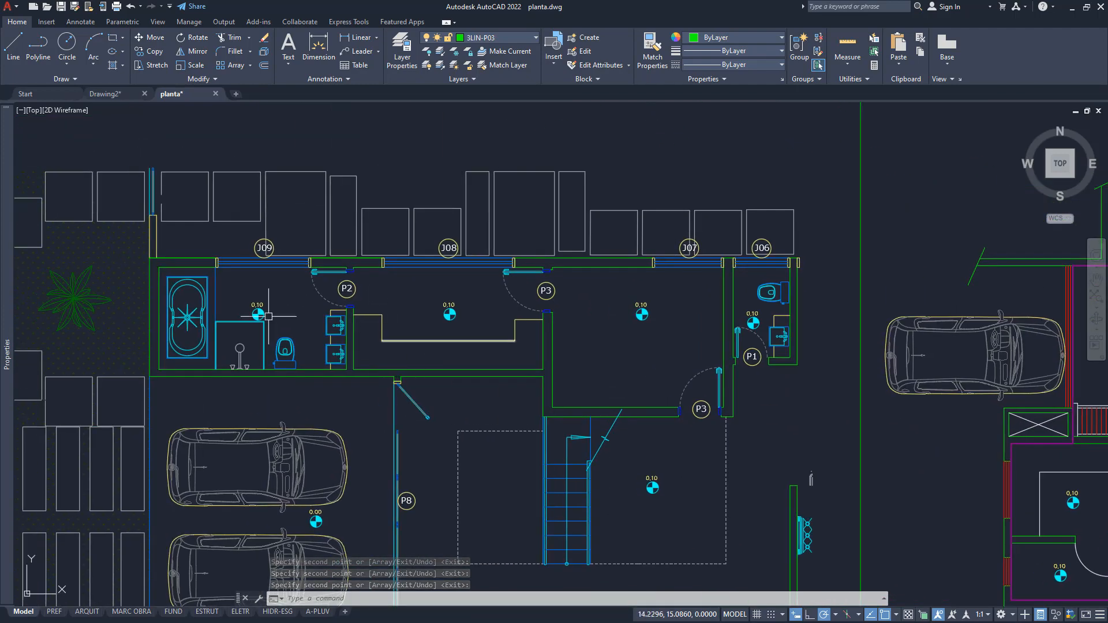
middle_drag(229, 355, 75, 273)
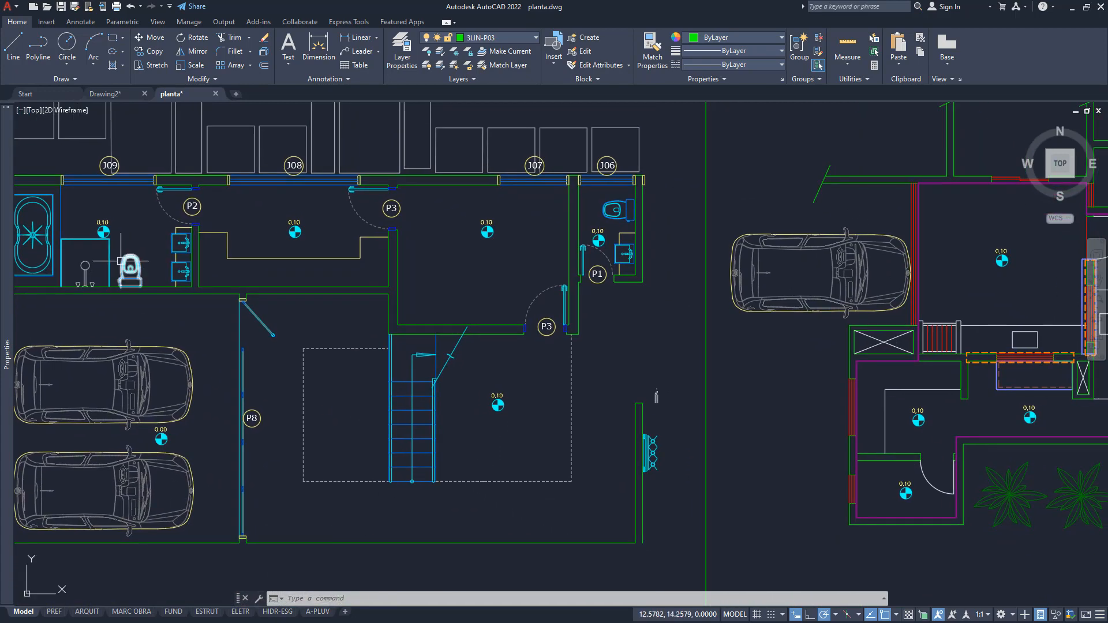
text(cp)
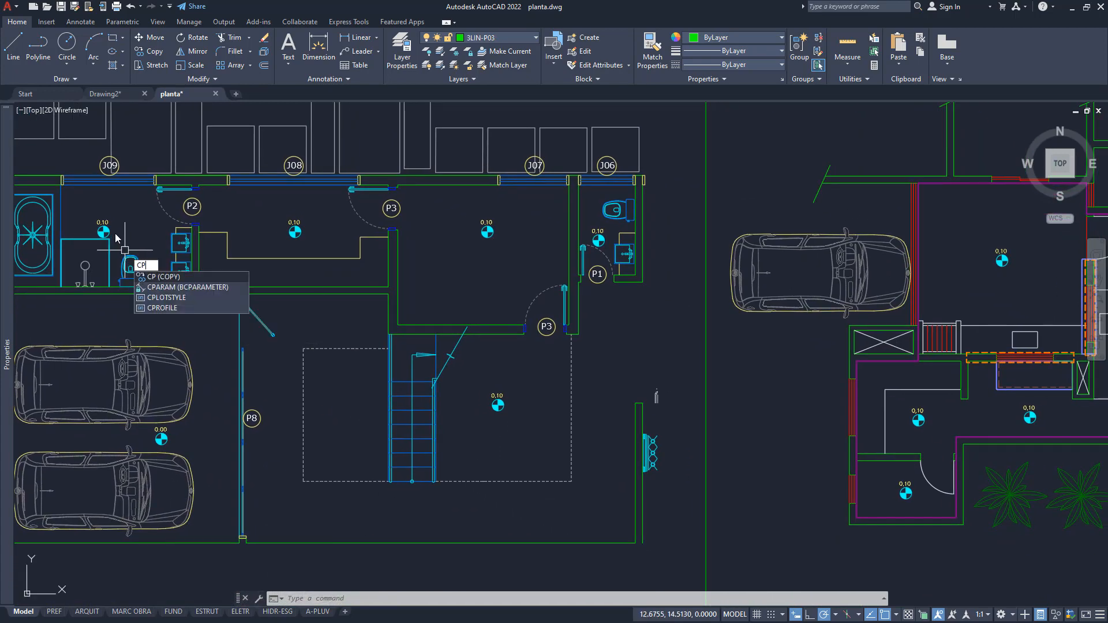
key(Return)
drag(124, 249, 88, 205)
key(Return)
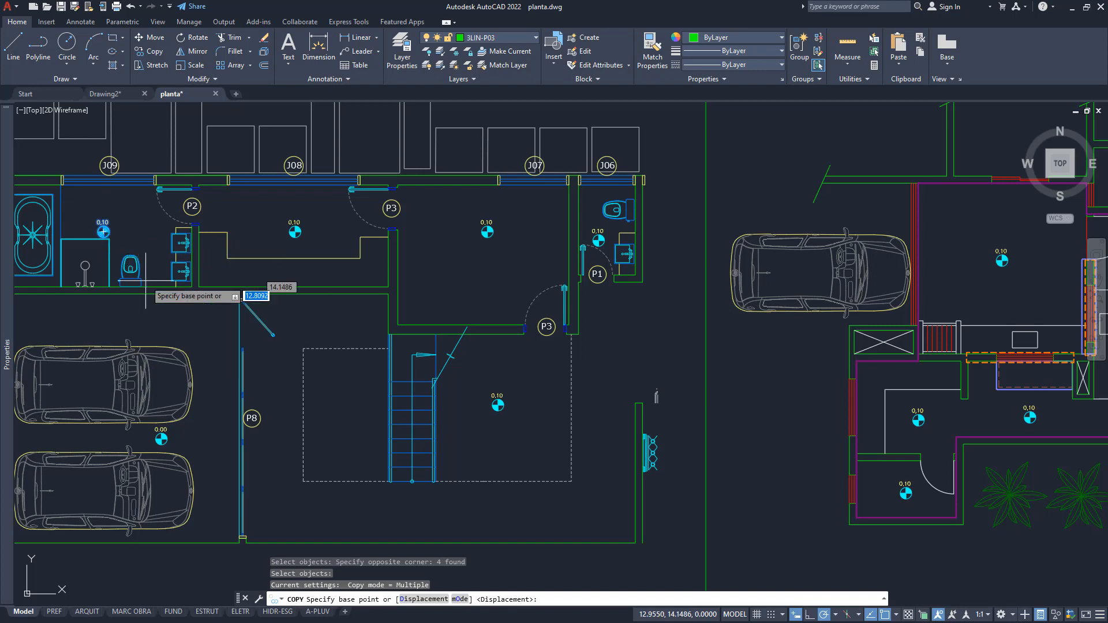
click(997, 569)
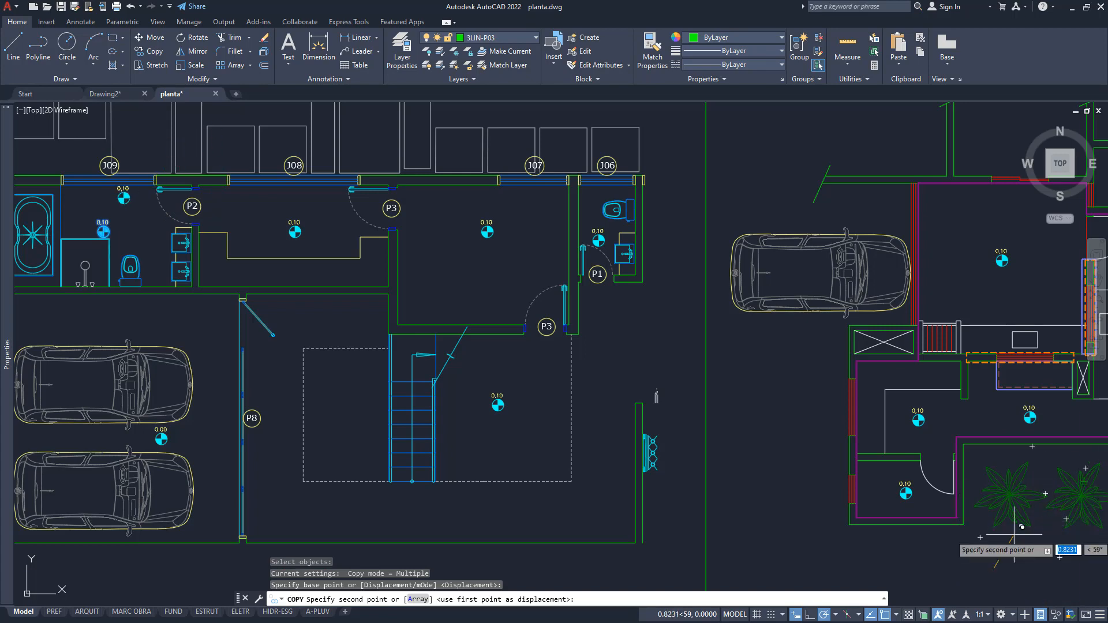
scroll(1013, 526, down, 2)
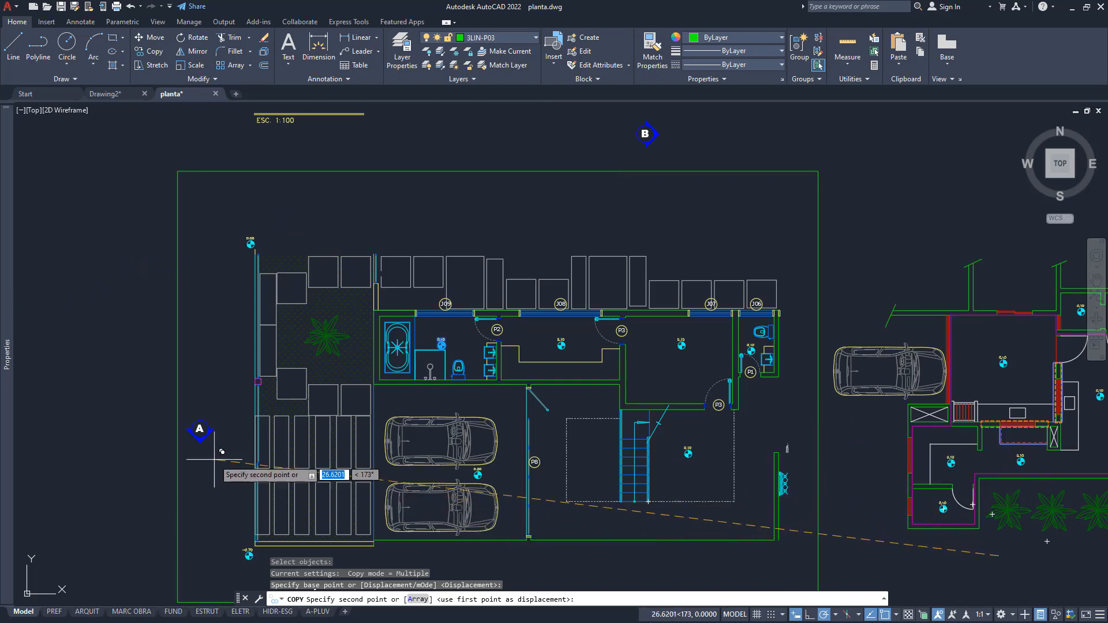
scroll(329, 410, down, 2)
scroll(332, 407, up, 4)
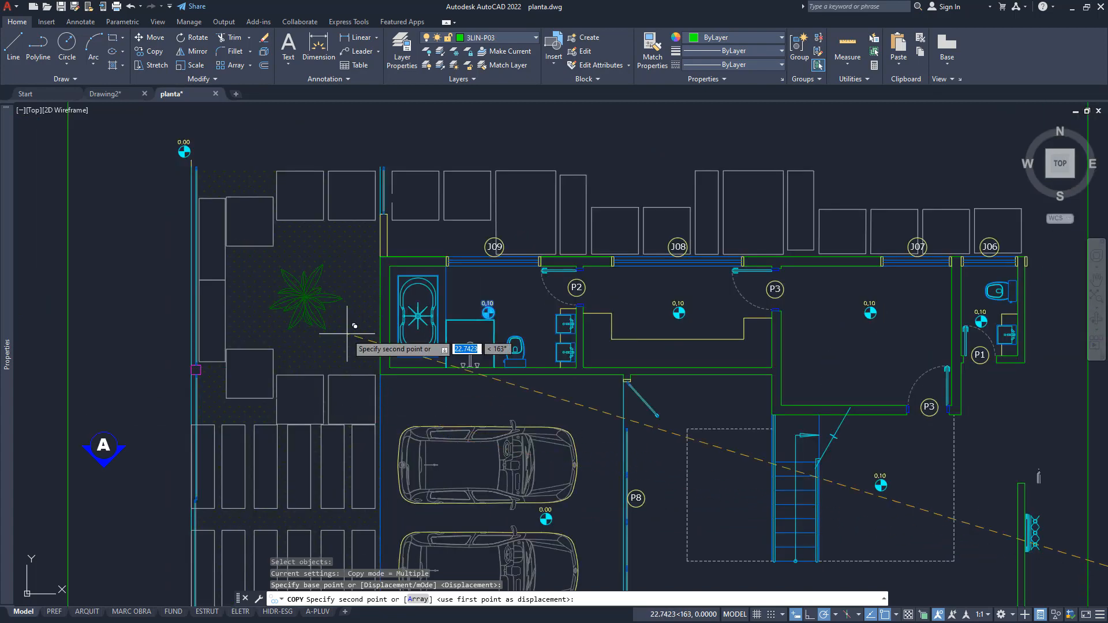
scroll(497, 397, down, 3)
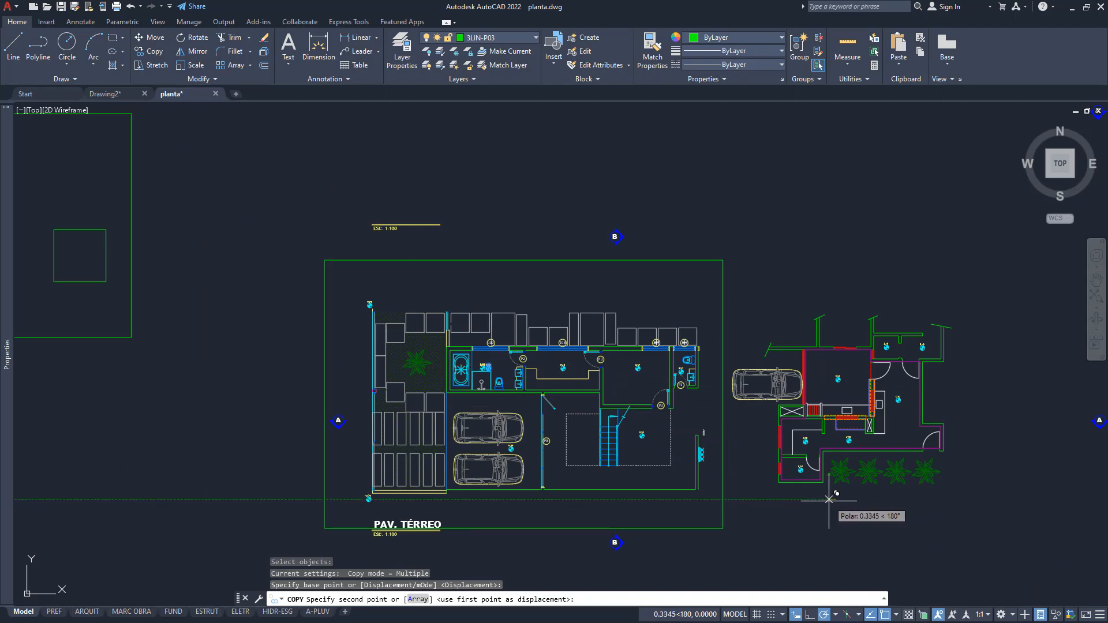
key(Escape)
Step: Examine the bathroom's level marker up close and the markers placed in the surrounding rooms
scroll(471, 373, up, 10)
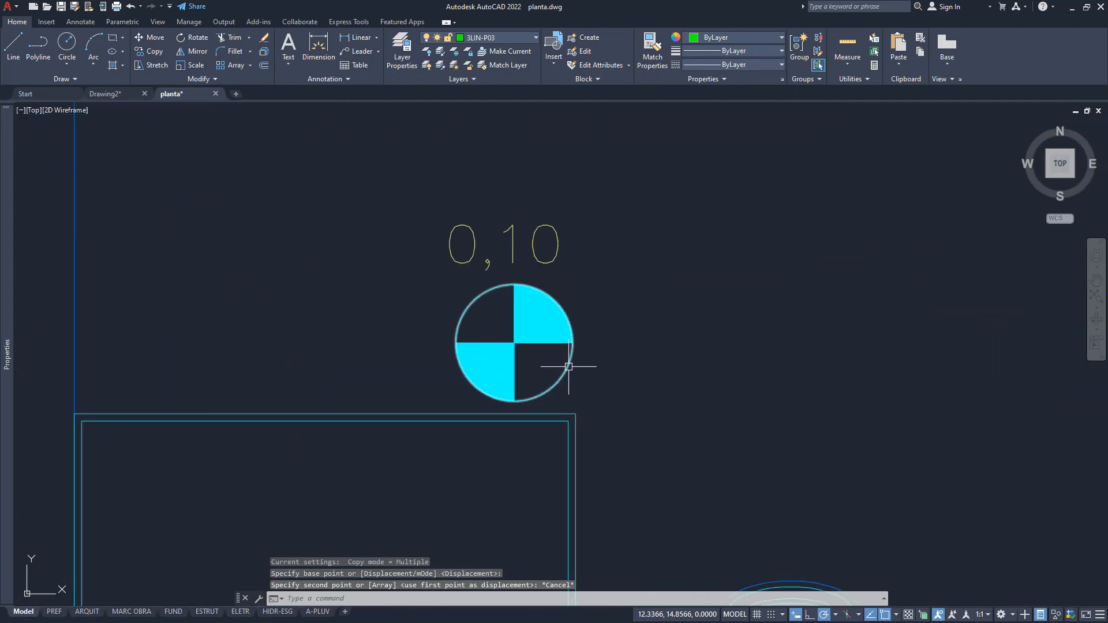
scroll(505, 350, down, 8)
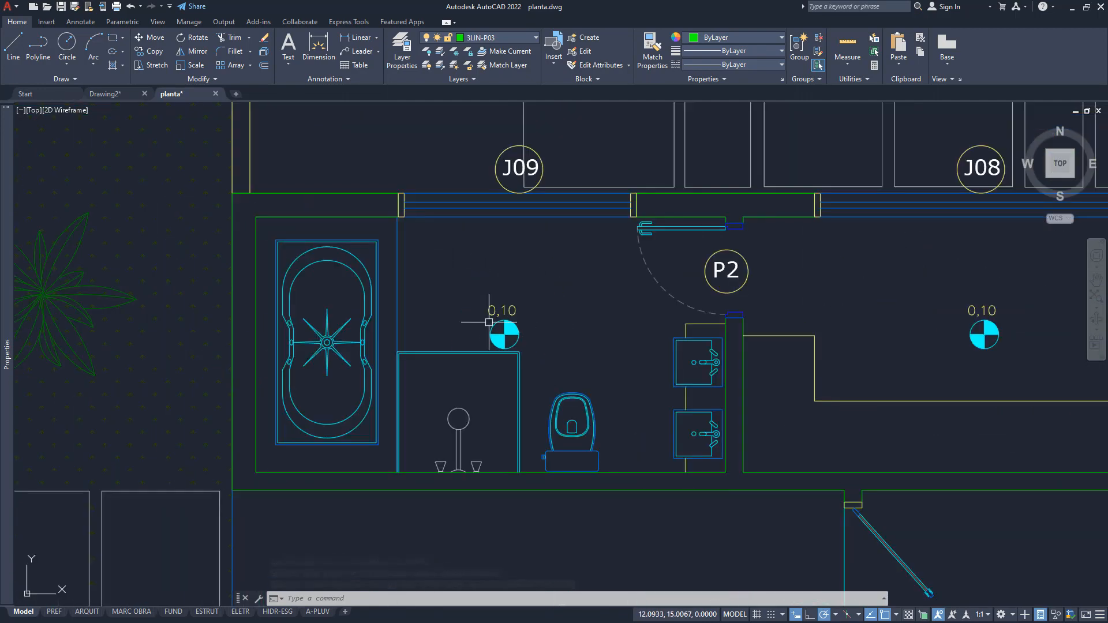
scroll(464, 389, down, 2)
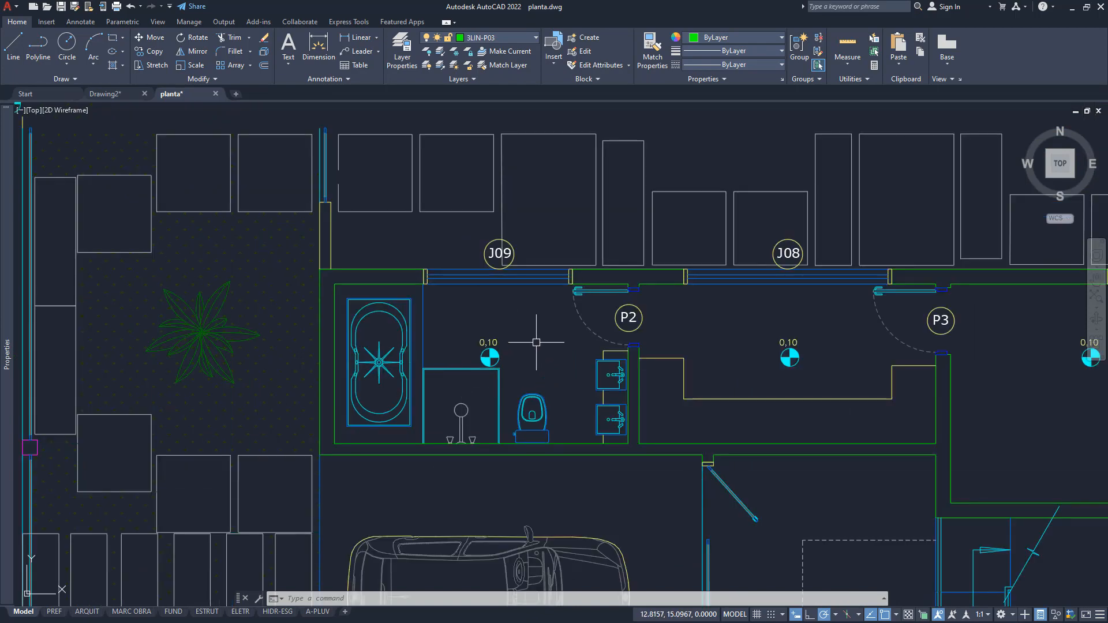
middle_drag(486, 419, 373, 421)
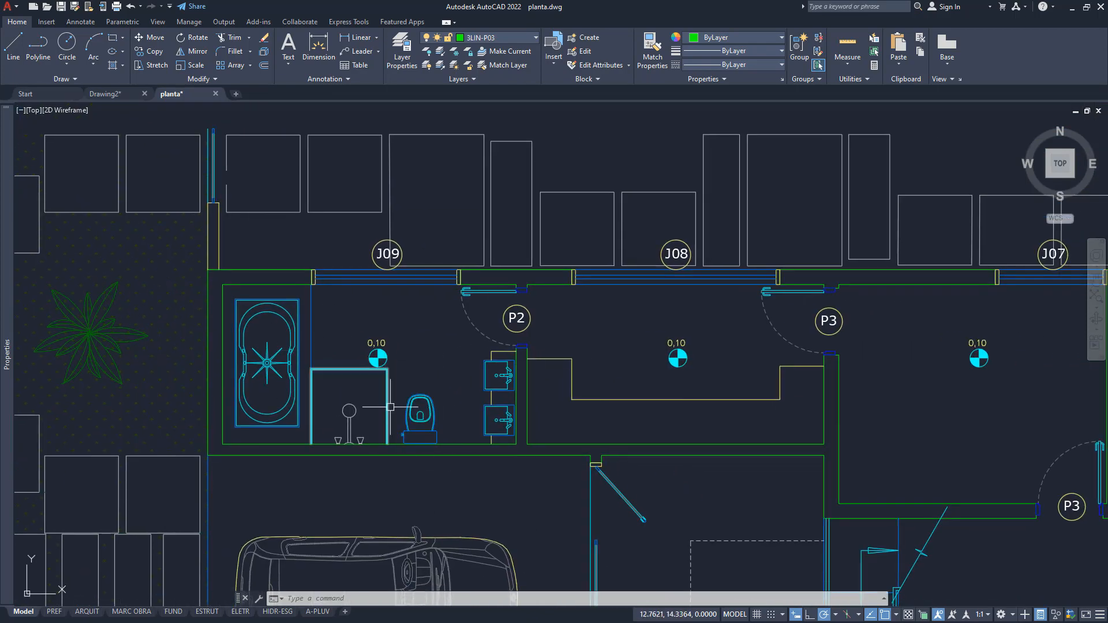
scroll(390, 407, down, 3)
middle_drag(623, 473, 467, 403)
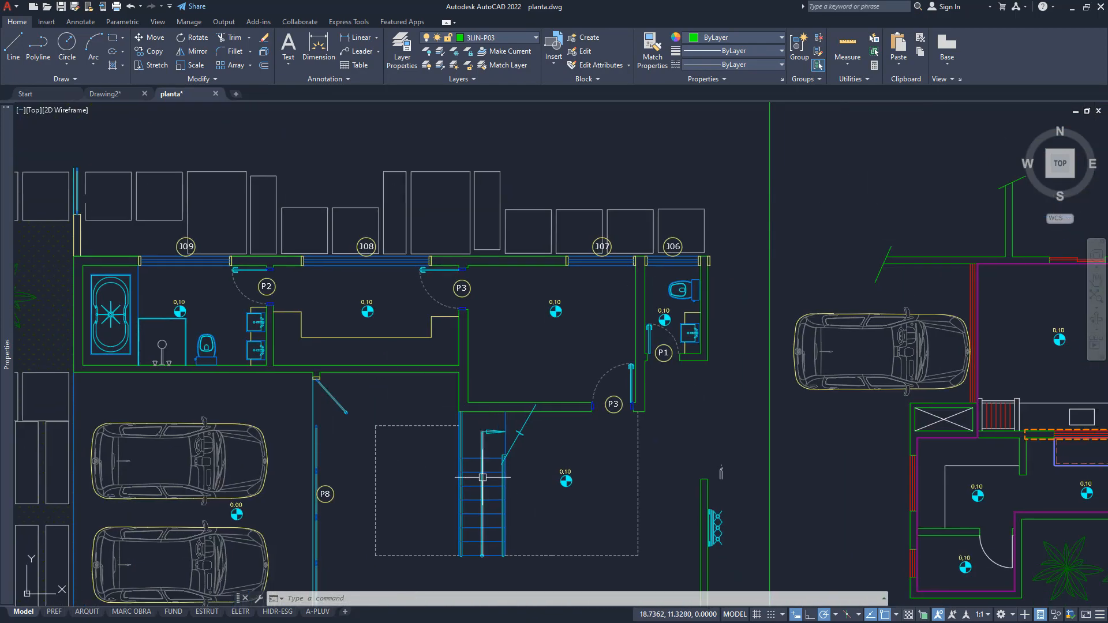
middle_drag(148, 492, 547, 490)
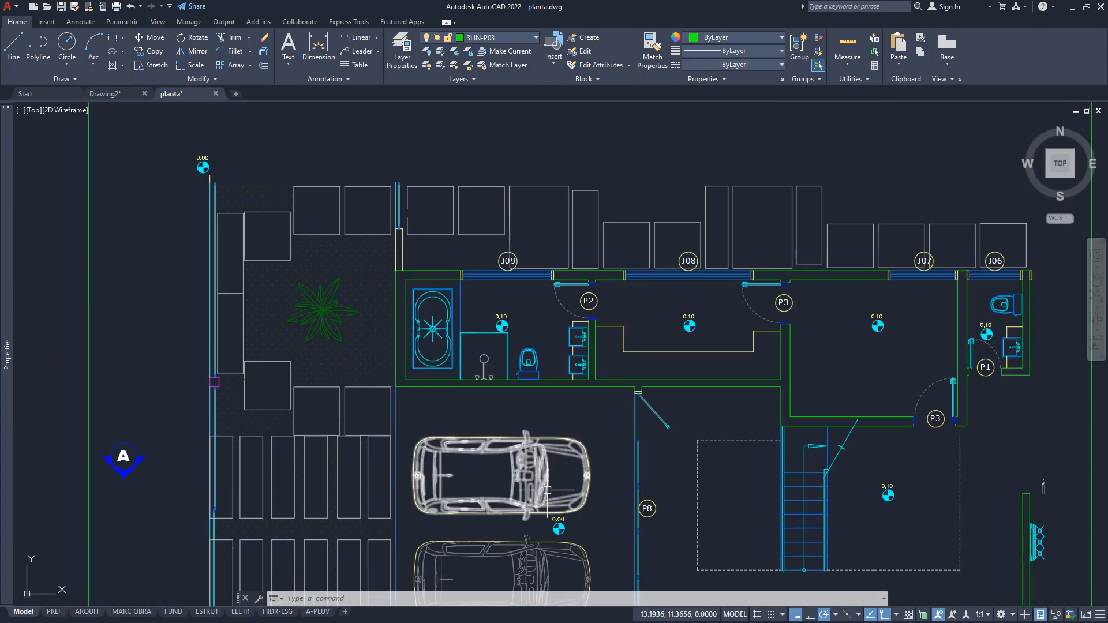
Step: Erase the dotted hatch around the paving slabs to the left of the garage
middle_drag(448, 502, 489, 362)
middle_drag(340, 428, 341, 503)
scroll(299, 520, up, 2)
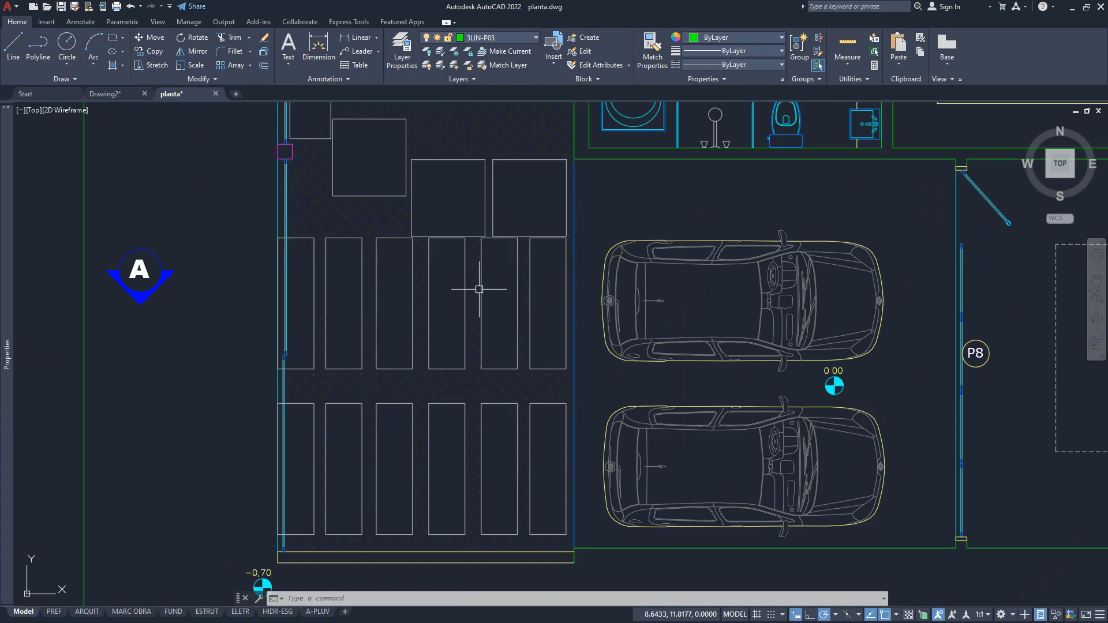
click(510, 383)
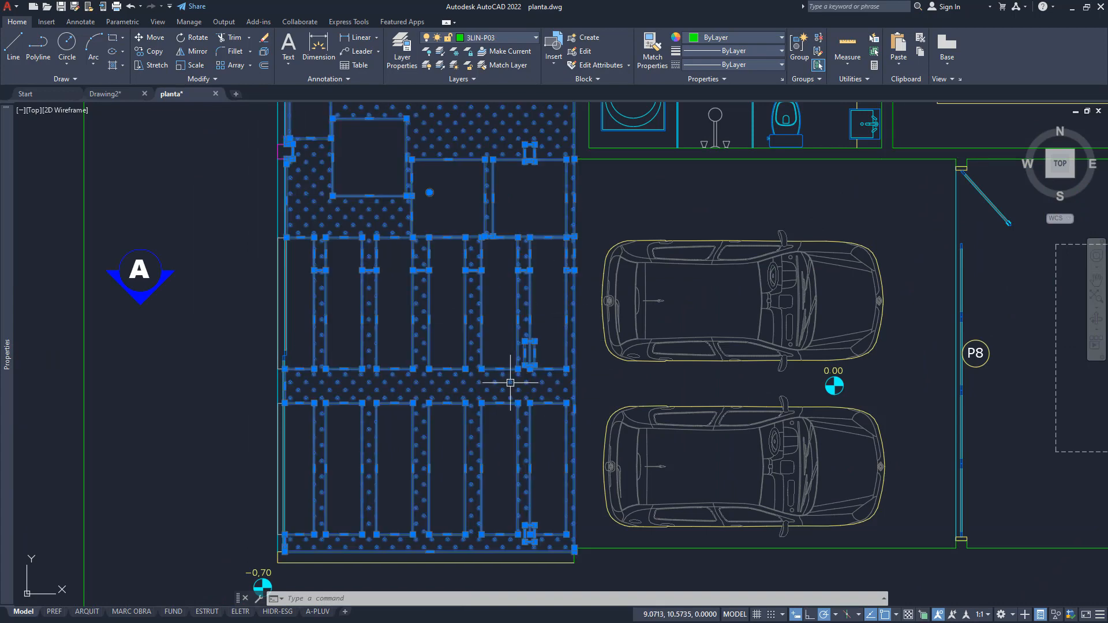
key(Delete)
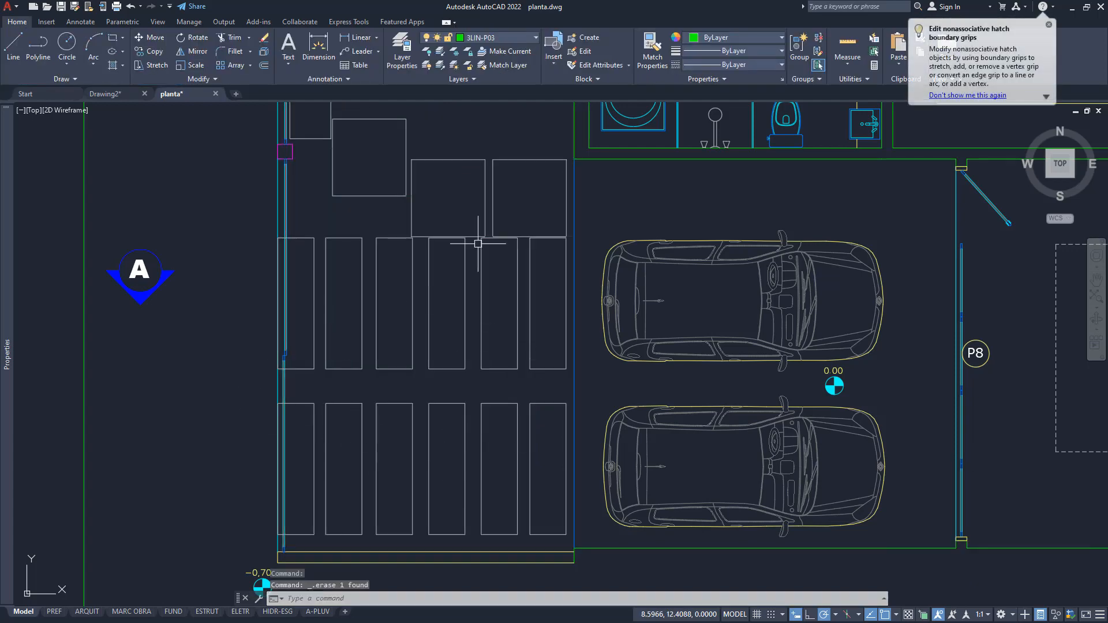
Step: Erase the ten narrow paving slabs in both rows, keeping only the pair nearest the garage
click(492, 460)
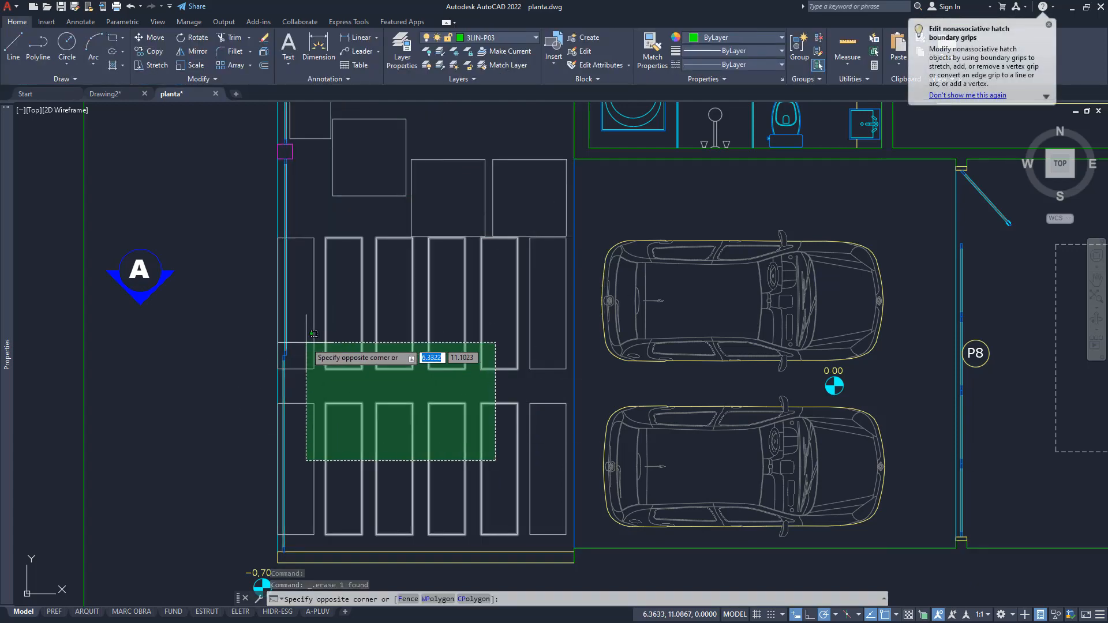
click(301, 339)
key(Delete)
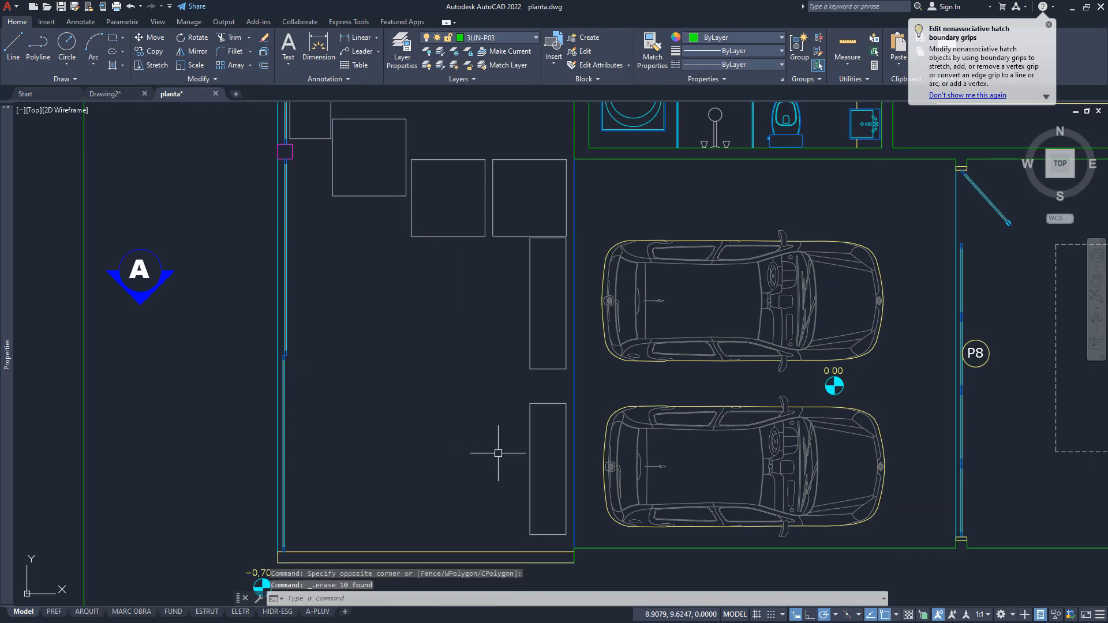
Step: Start copying the two remaining narrow slabs, using the lower slab's upper-right corner as the base point
click(564, 457)
click(484, 312)
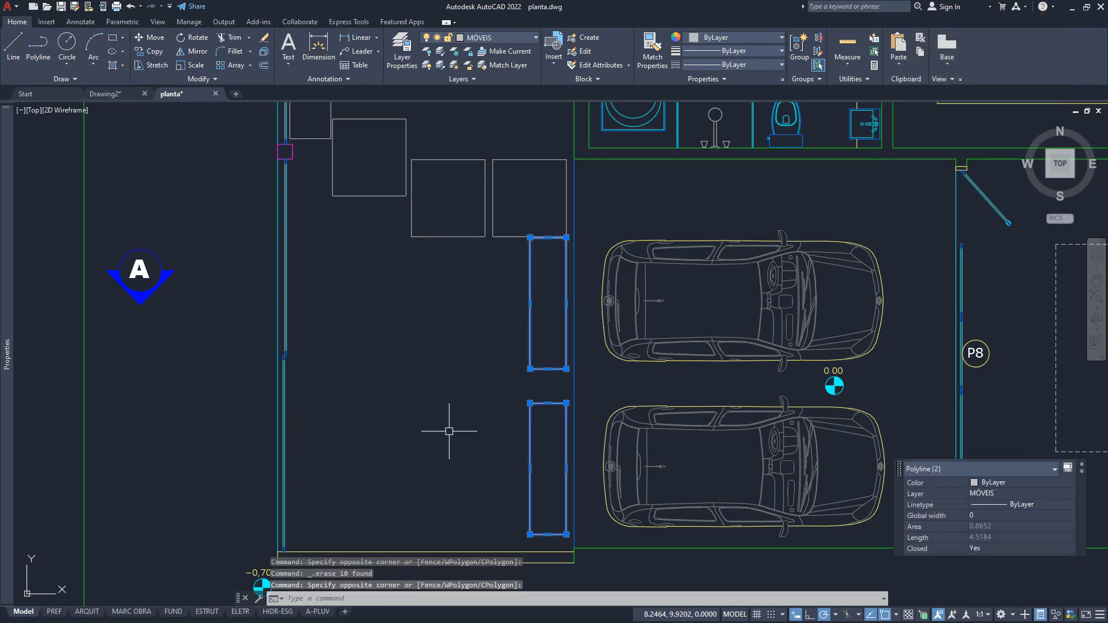
text(CP)
key(Return)
scroll(550, 385, up, 6)
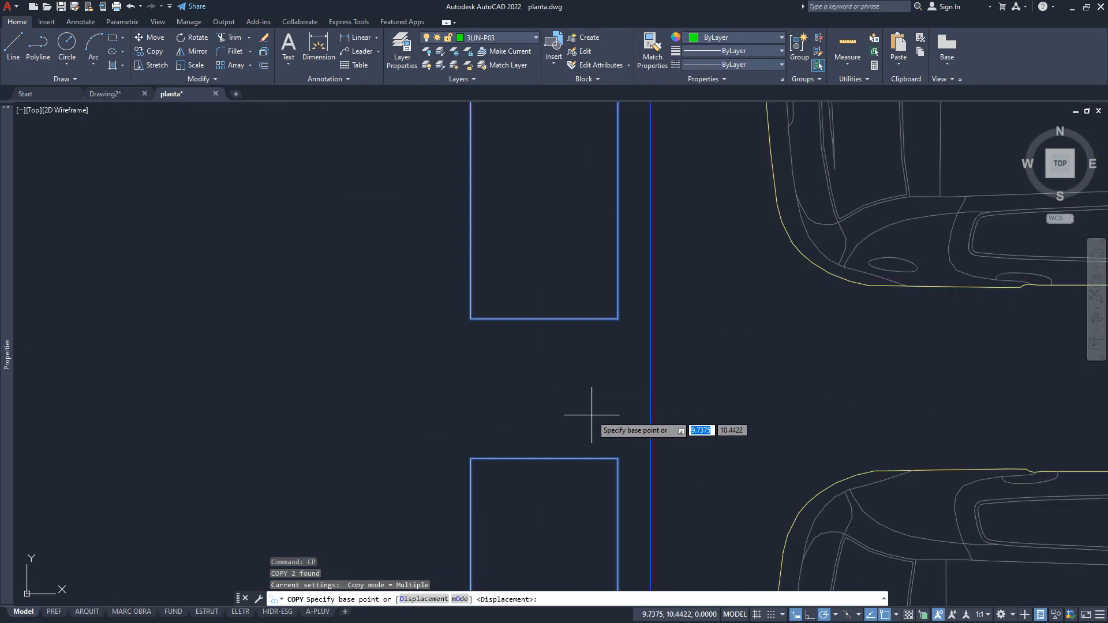
click(617, 458)
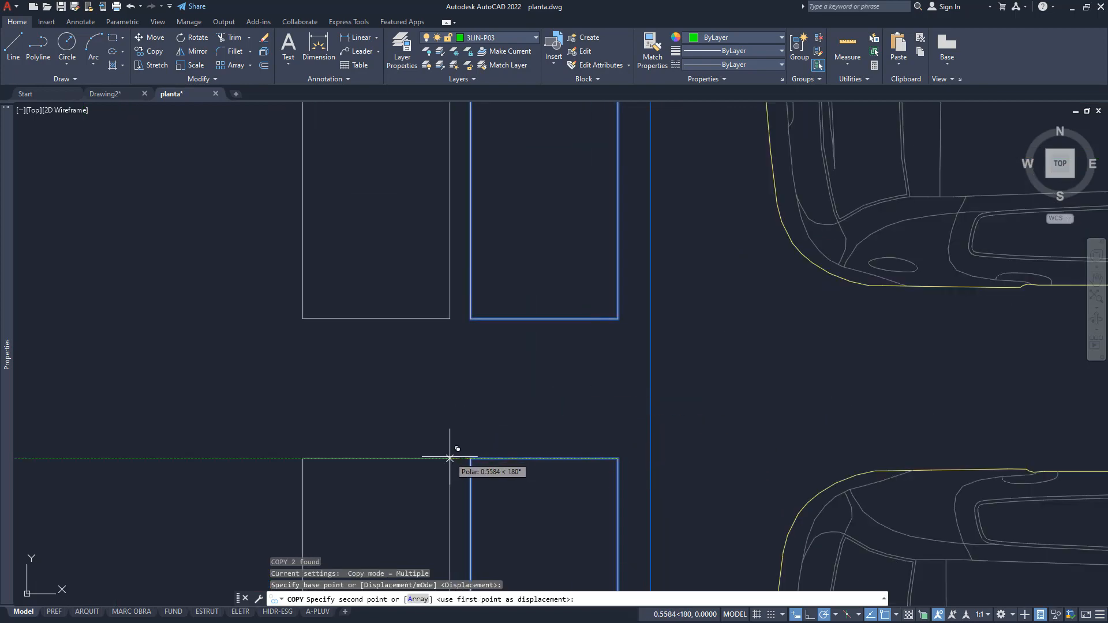
Step: Array the slab pair horizontally to the left with 8 items spaced .55 apart, and end the copy
scroll(450, 459, down, 4)
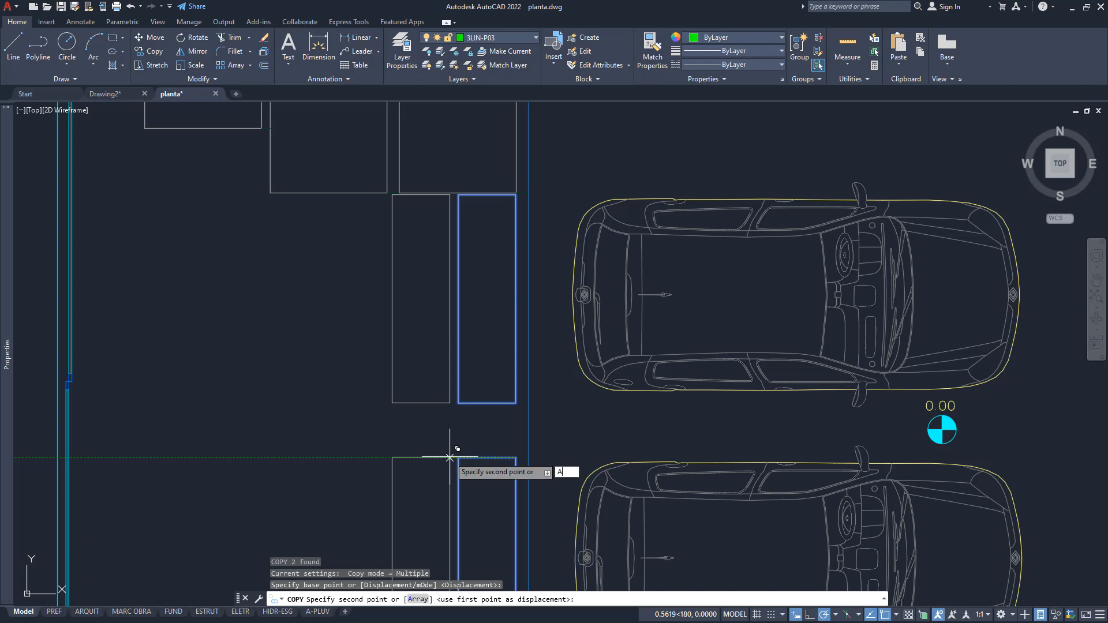
text(A)
key(Return)
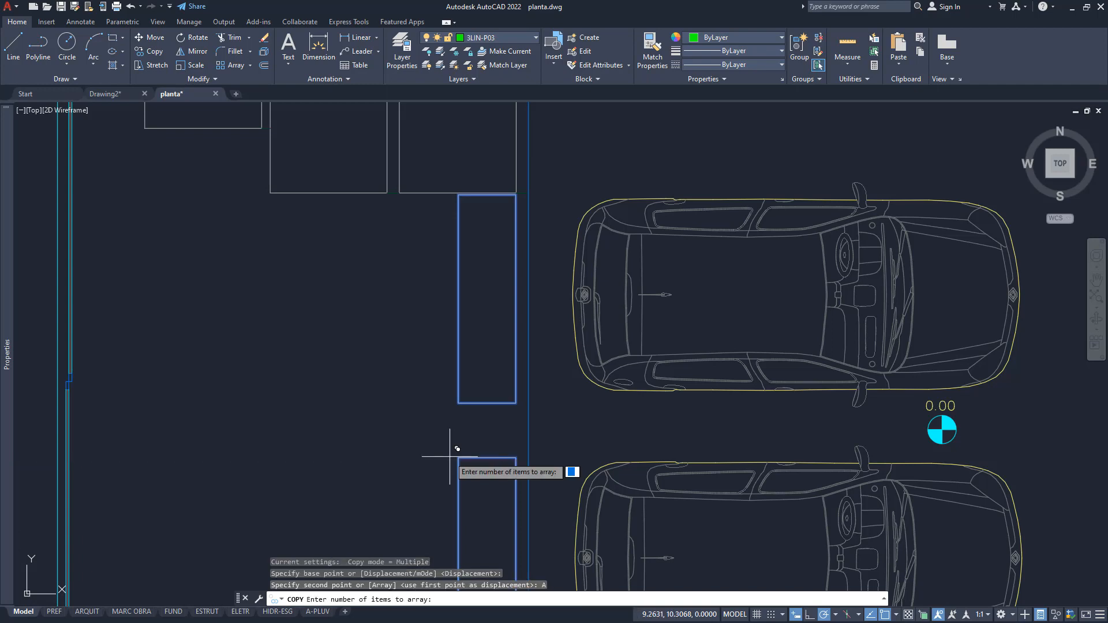
key(Return)
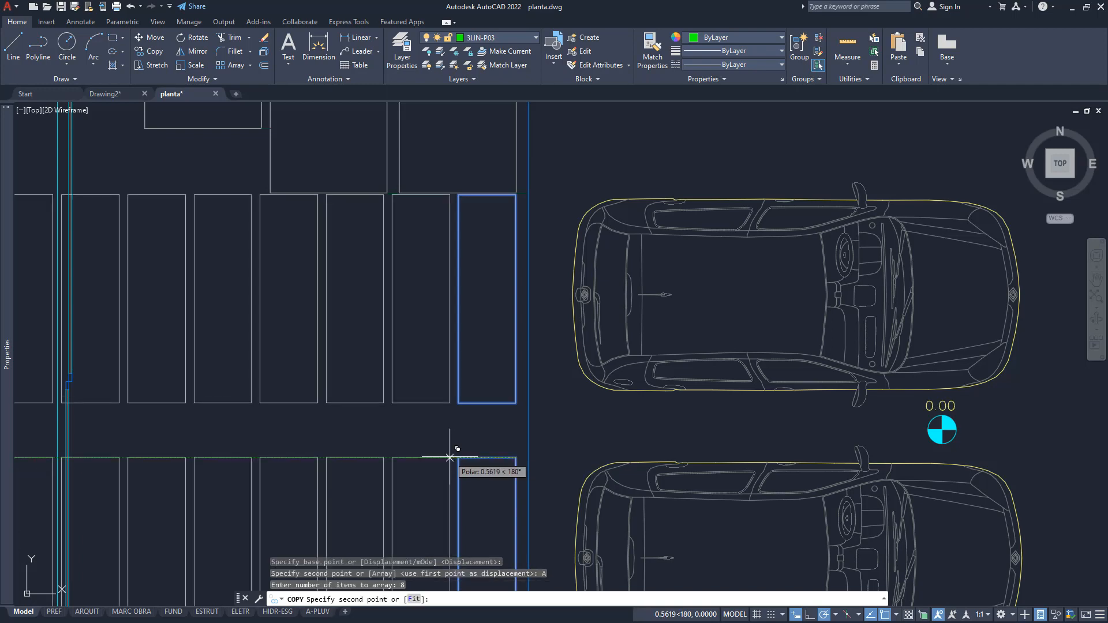
text(.5)
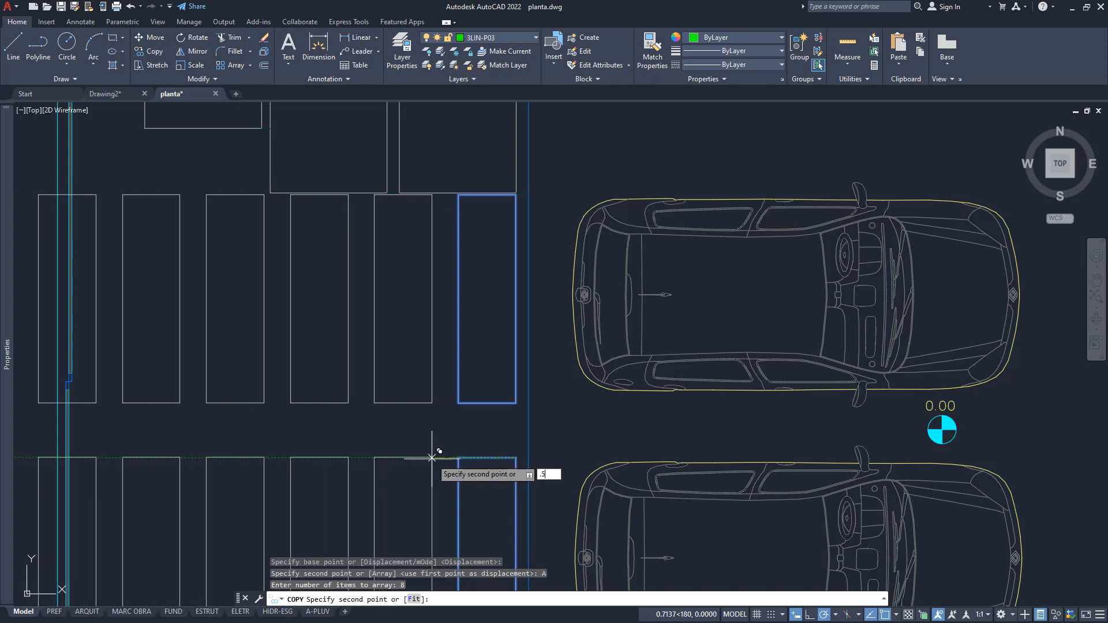
text(5)
key(Return)
key(Return)
Step: Erase the leftmost pair of slabs that extends beyond the boundary wall
middle_drag(198, 415, 607, 349)
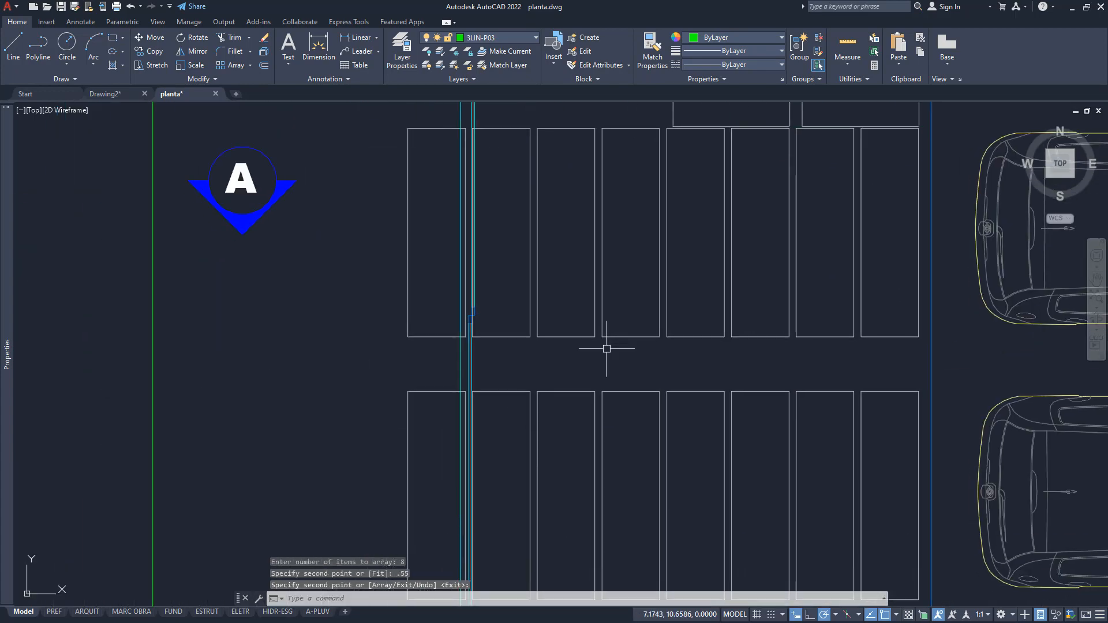
scroll(411, 364, down, 2)
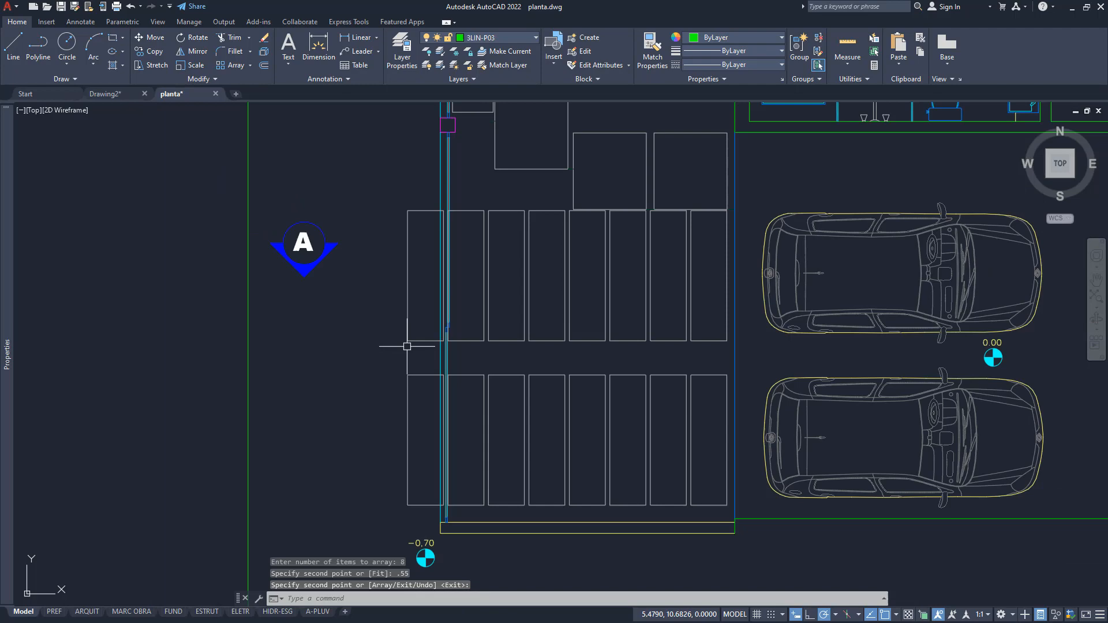
click(417, 400)
click(375, 322)
key(Delete)
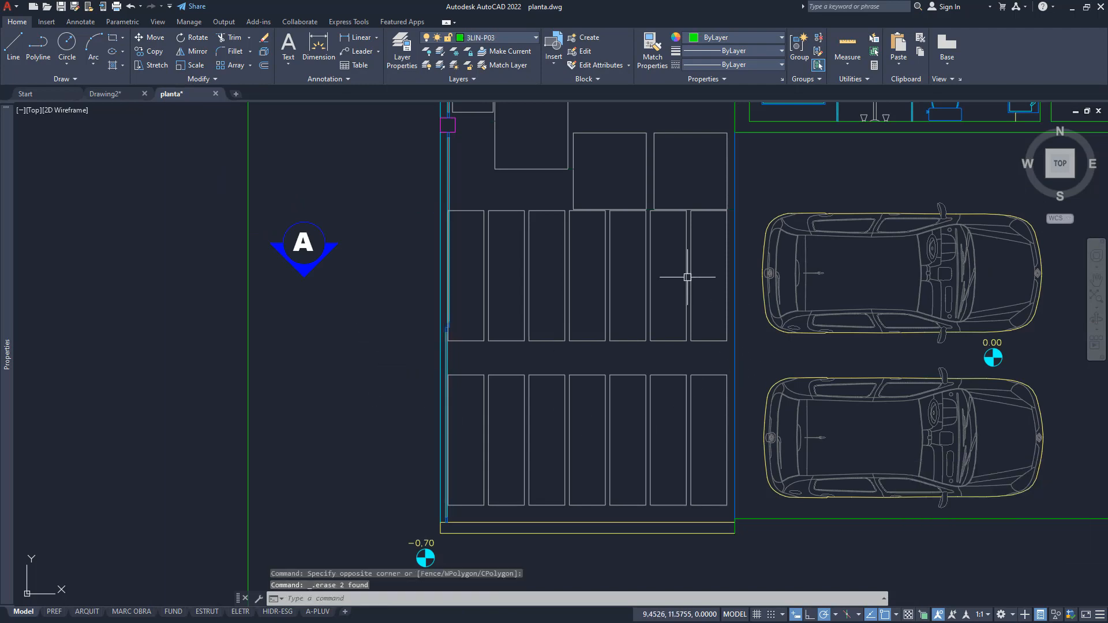
Step: Start copying the garden plant next to the bathroom, using its centre as the base point
middle_drag(498, 279, 328, 407)
scroll(577, 332, down, 5)
middle_drag(631, 426, 472, 487)
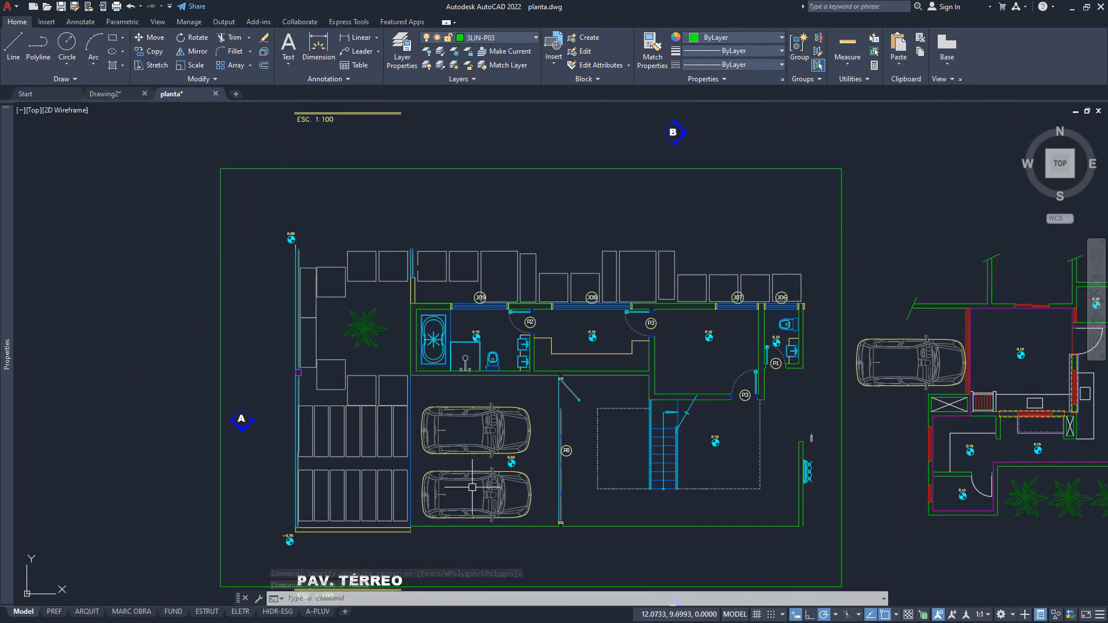
middle_drag(390, 411, 378, 354)
scroll(362, 269, up, 4)
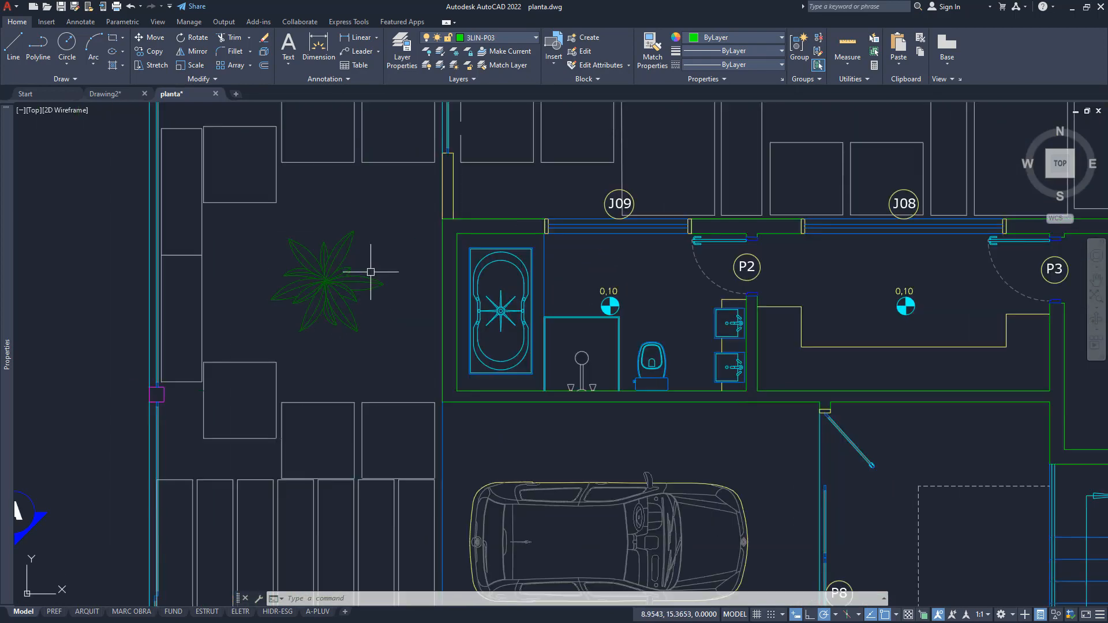
text(cp)
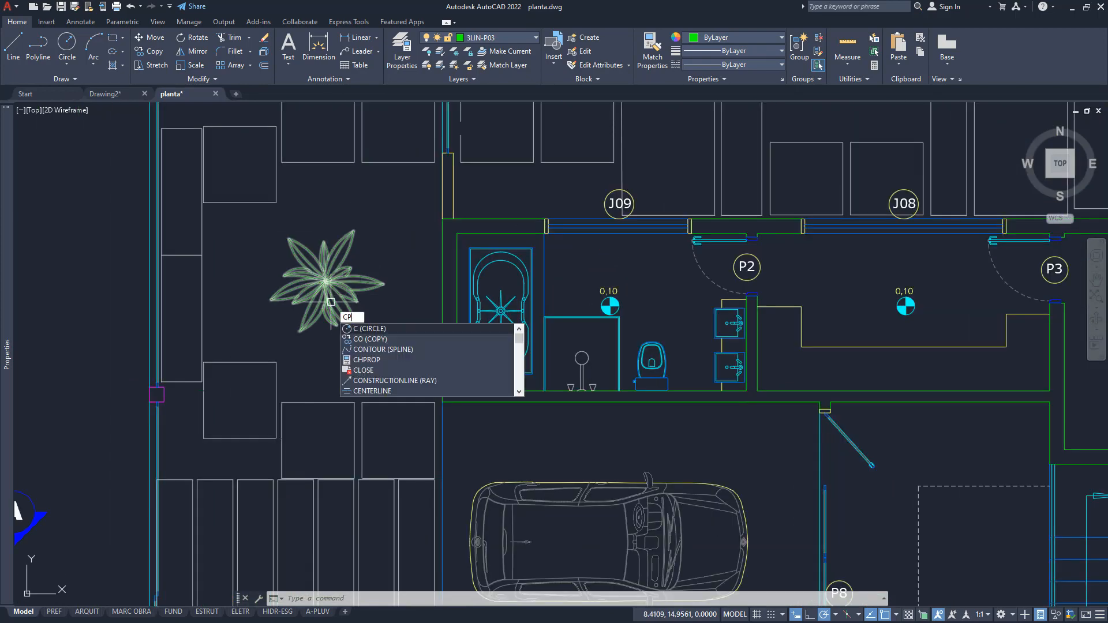
key(Return)
click(335, 275)
key(Return)
click(325, 281)
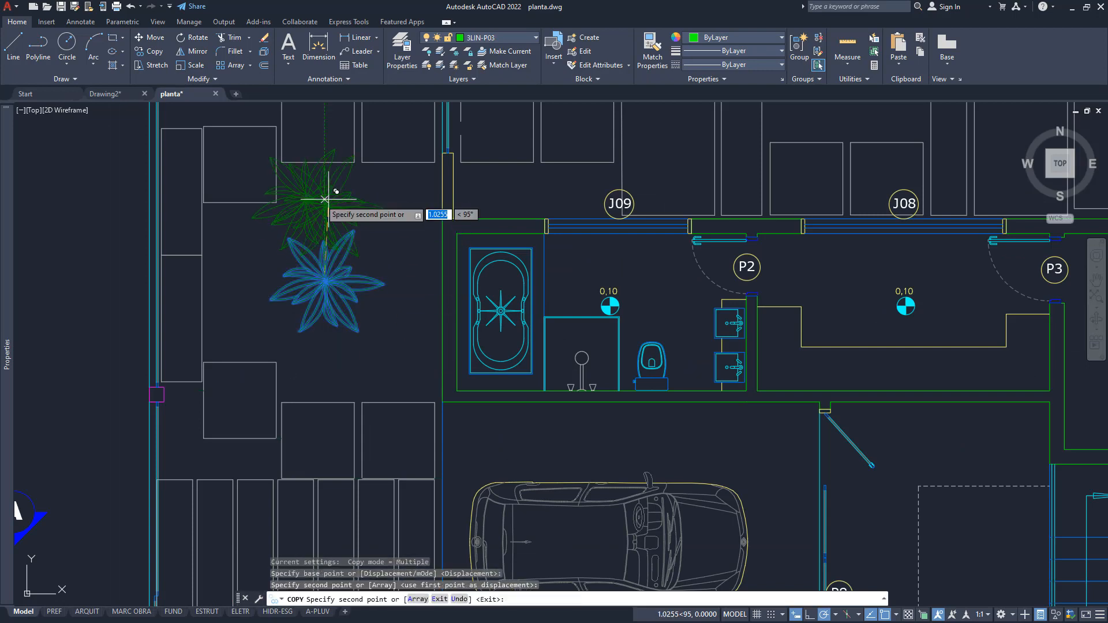
Step: Place seven plant copies around the original within the garden area, and end the copy
click(307, 199)
click(402, 199)
click(409, 293)
click(408, 363)
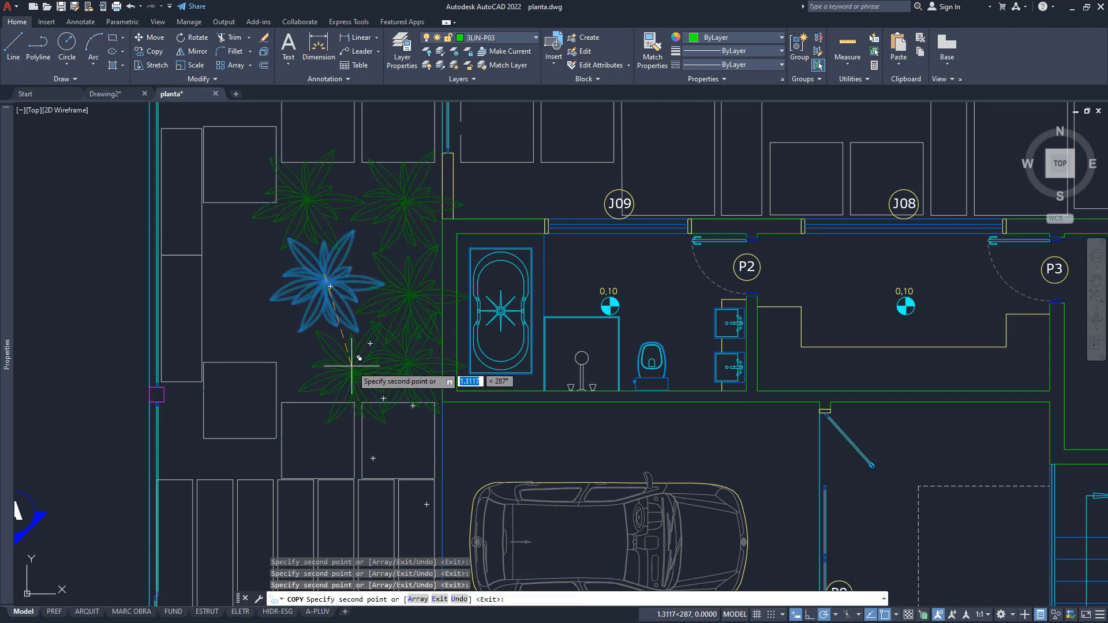
click(326, 366)
click(236, 235)
key(Return)
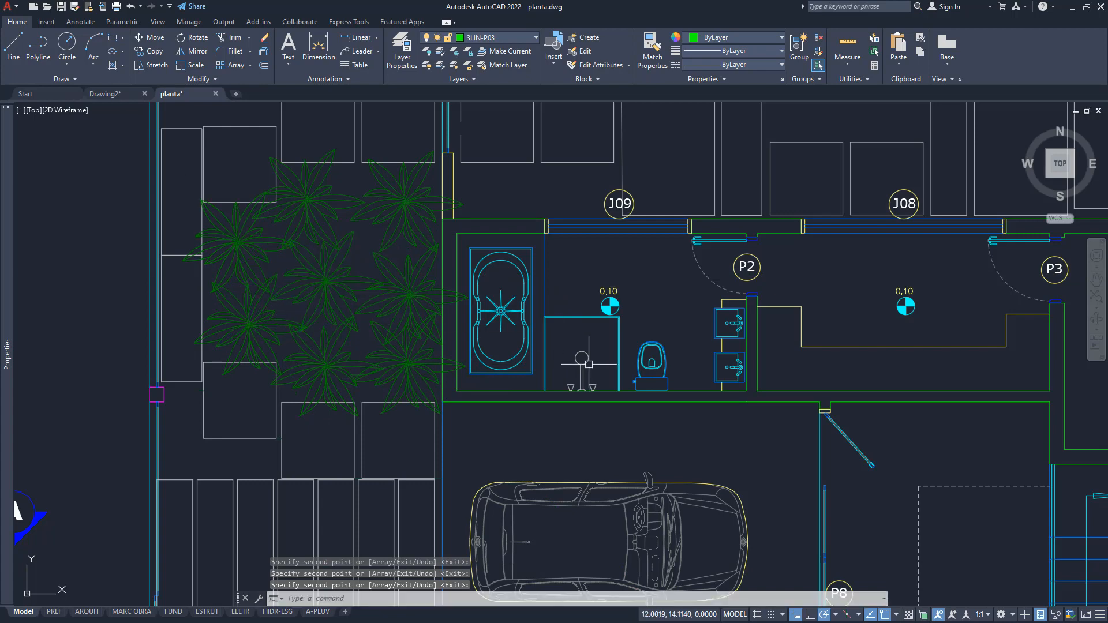
Step: Examine the planted garden, the first plan's bathrooms and the neighbouring plan's empty rooms, plants and car
scroll(501, 387, down, 2)
mouse_move(395, 447)
middle_down()
mouse_move(492, 434)
mouse_move(410, 323)
middle_up()
scroll(431, 216, up, 4)
scroll(519, 340, down, 2)
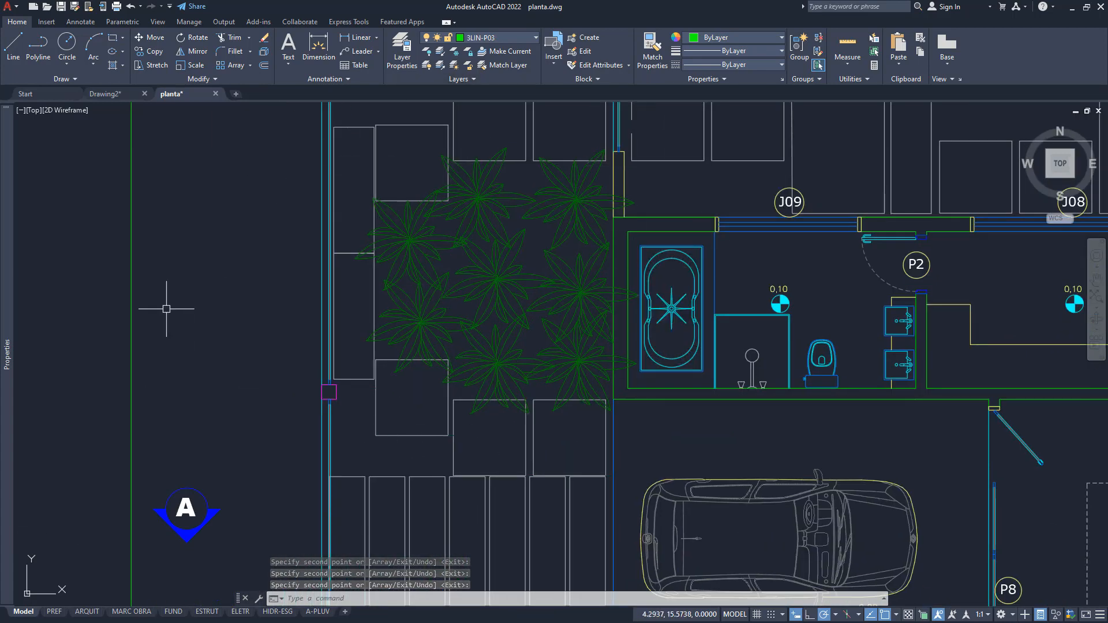
scroll(441, 385, down, 2)
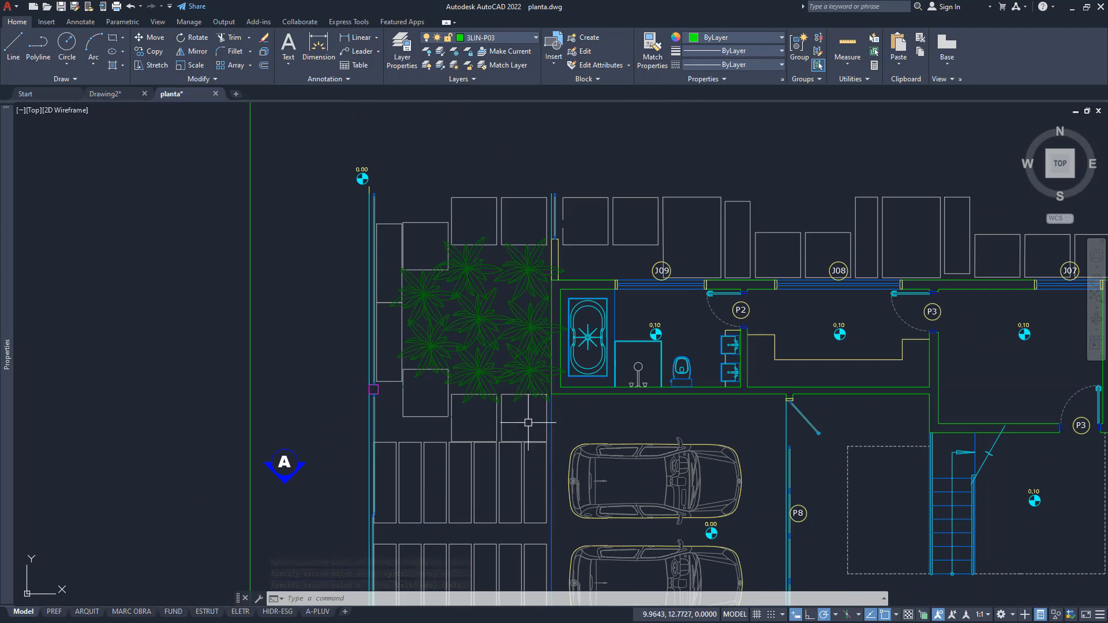
middle_drag(528, 422, 451, 416)
middle_drag(590, 412, 316, 410)
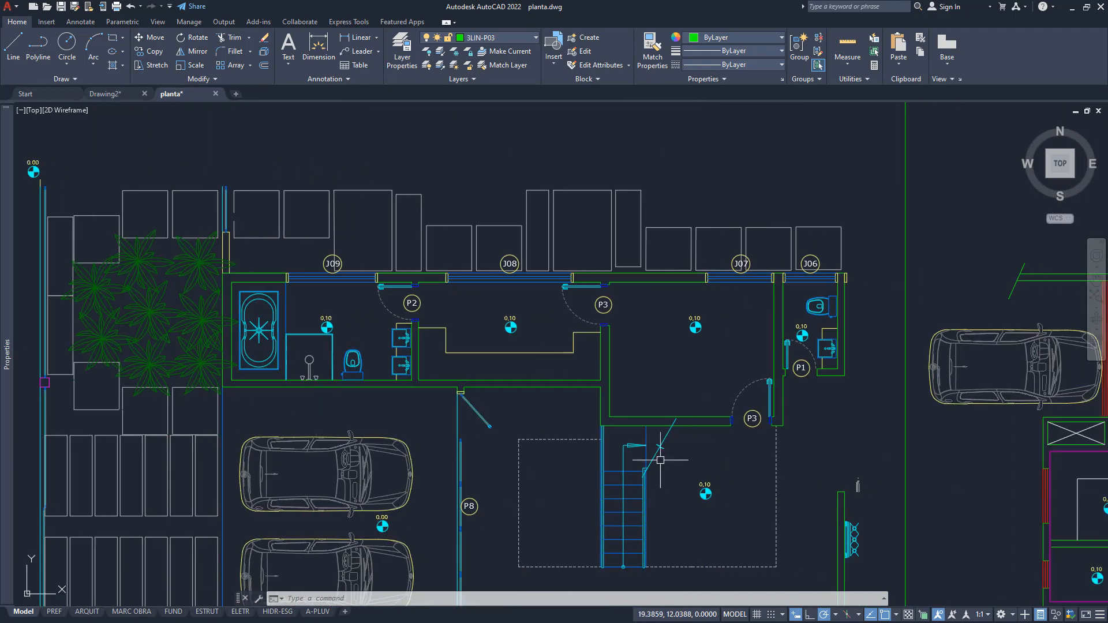
middle_drag(660, 460, 236, 391)
middle_drag(767, 459, 600, 443)
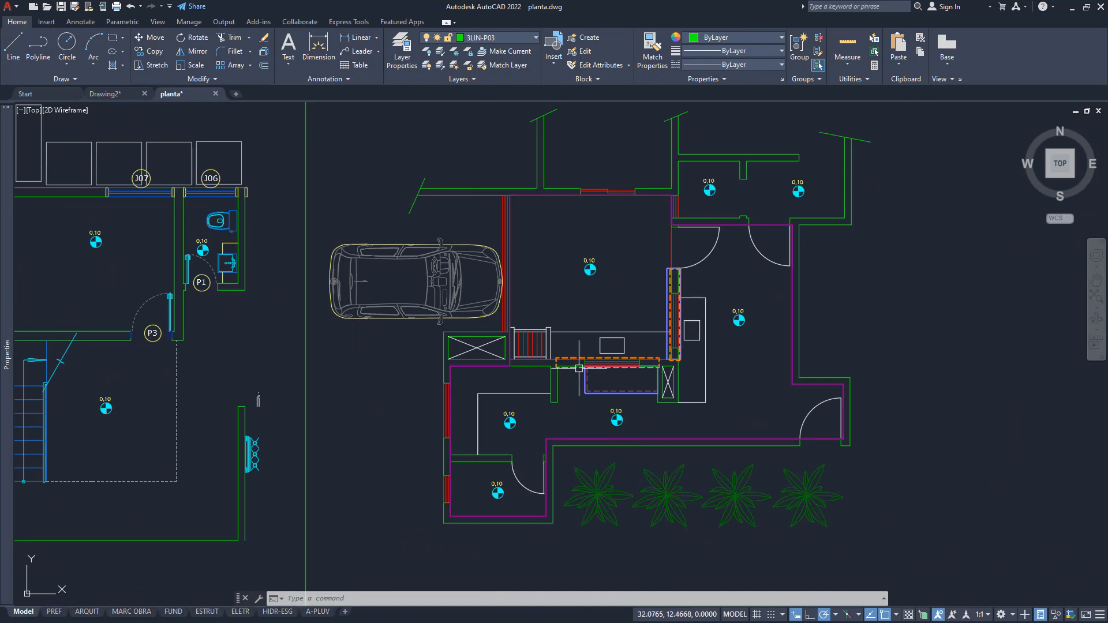
middle_drag(349, 416, 524, 433)
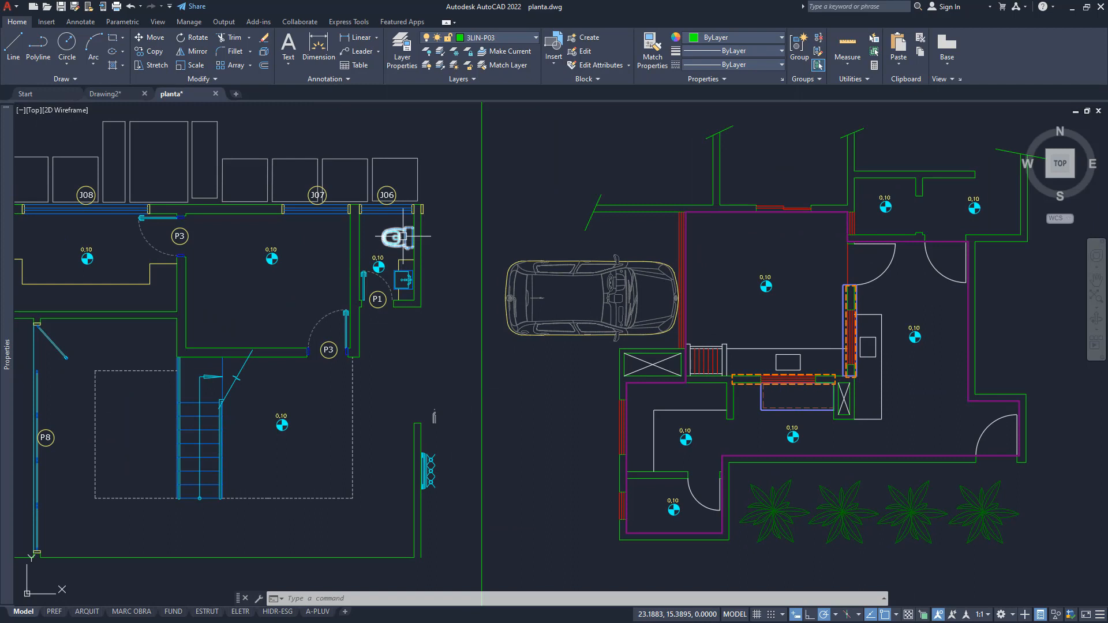
middle_drag(856, 483, 736, 514)
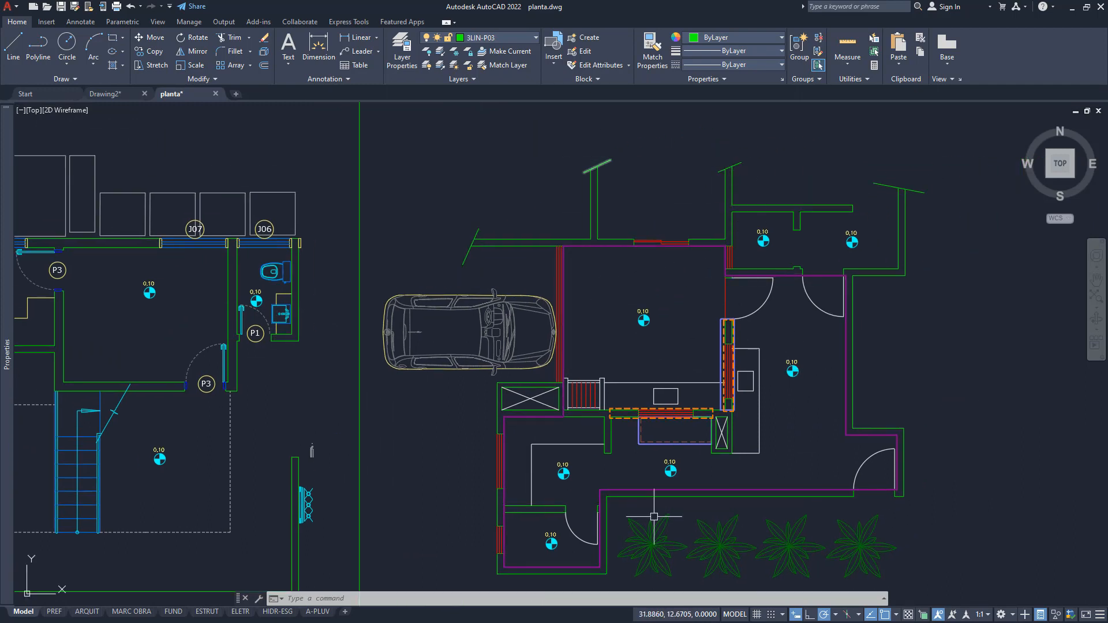
middle_drag(492, 423, 507, 380)
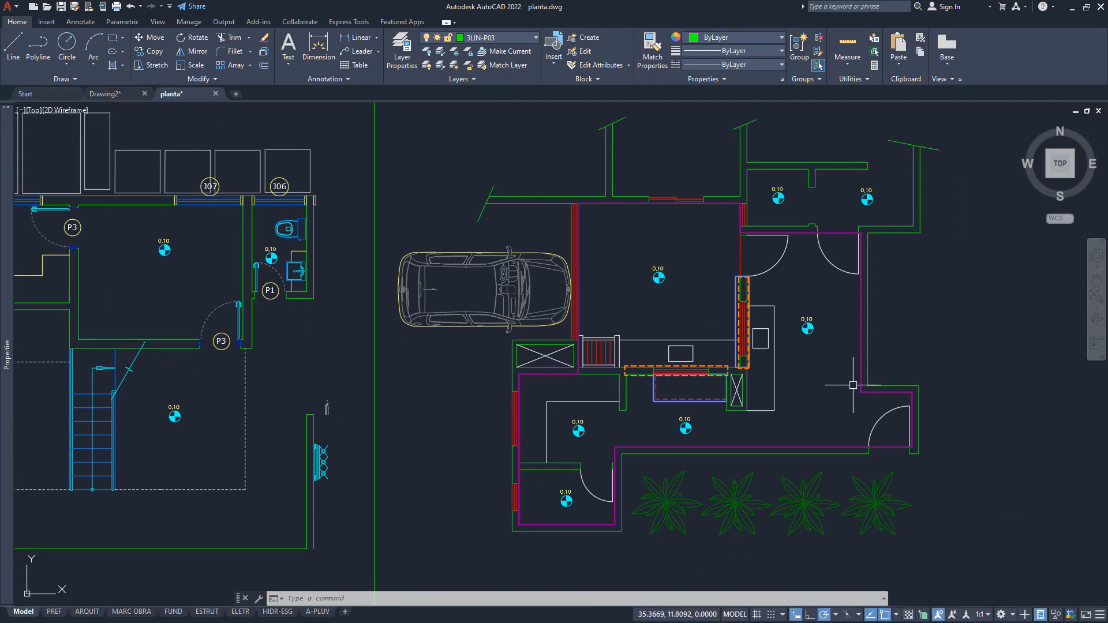
middle_drag(851, 285, 816, 345)
middle_drag(348, 374, 775, 471)
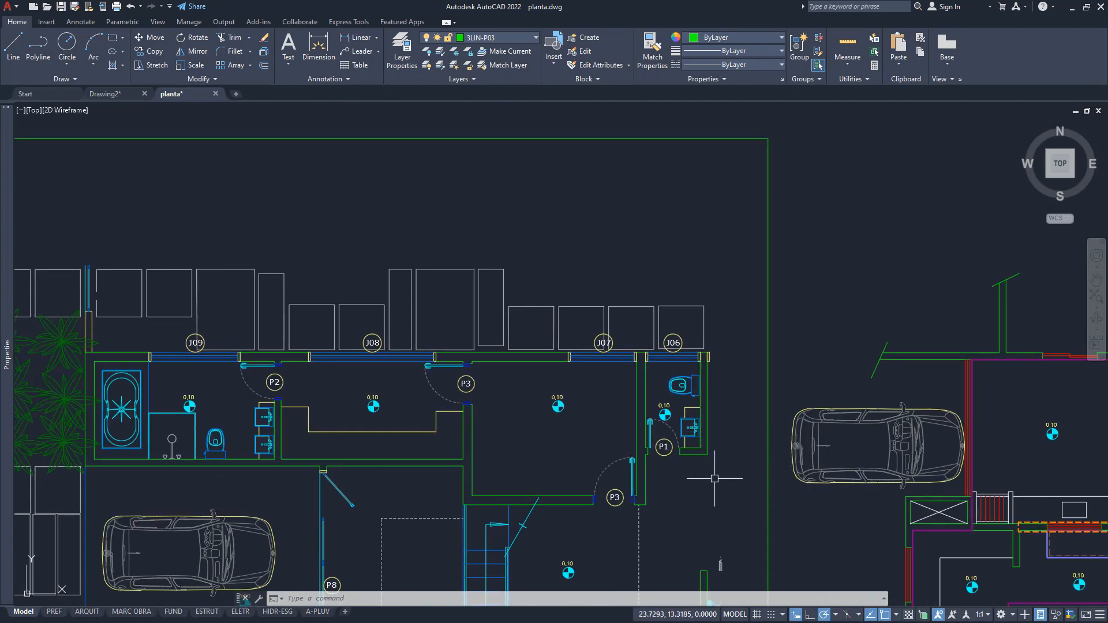
Step: Start copying the fixtures of the small P1 bathroom, selecting the washbasin with all its faucet parts
scroll(710, 438, up, 6)
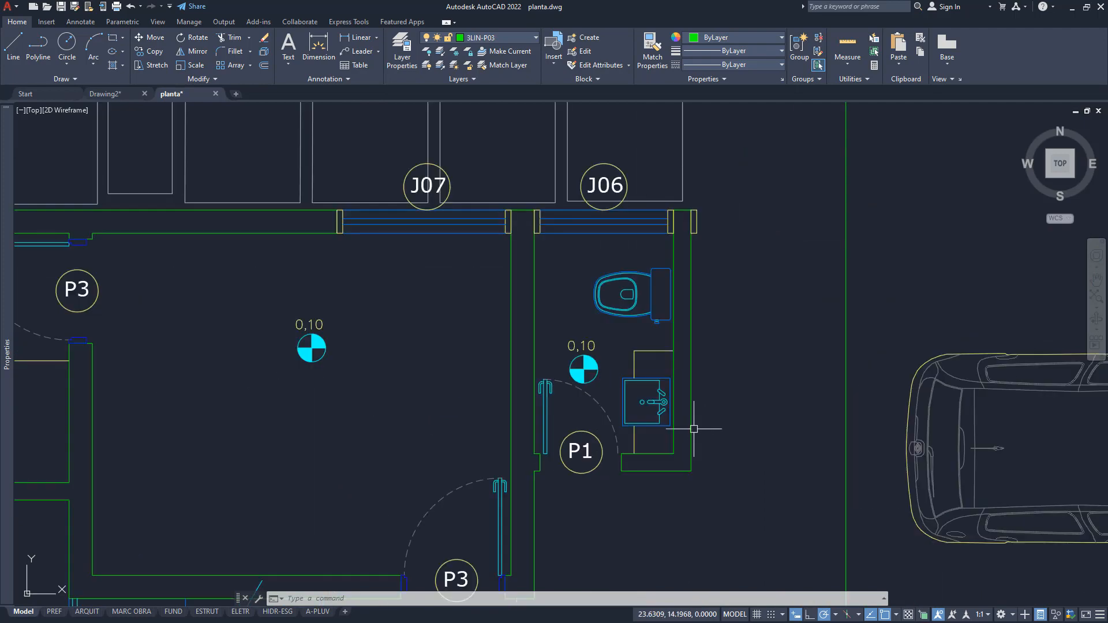
key(Return)
click(648, 441)
click(574, 310)
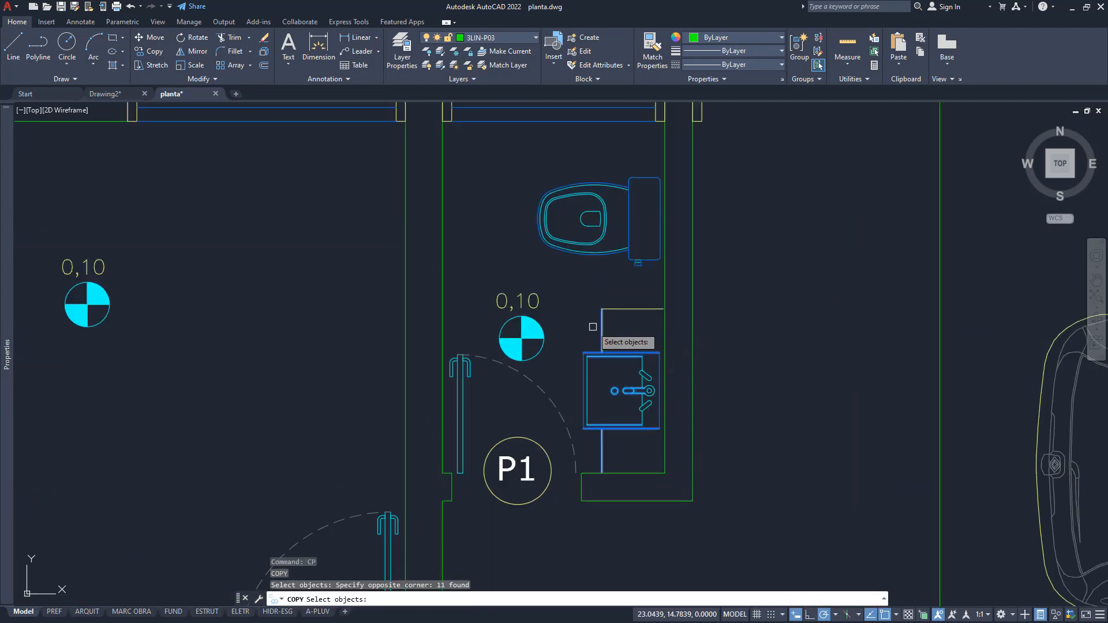
scroll(606, 396, up, 2)
scroll(606, 395, up, 2)
click(524, 267)
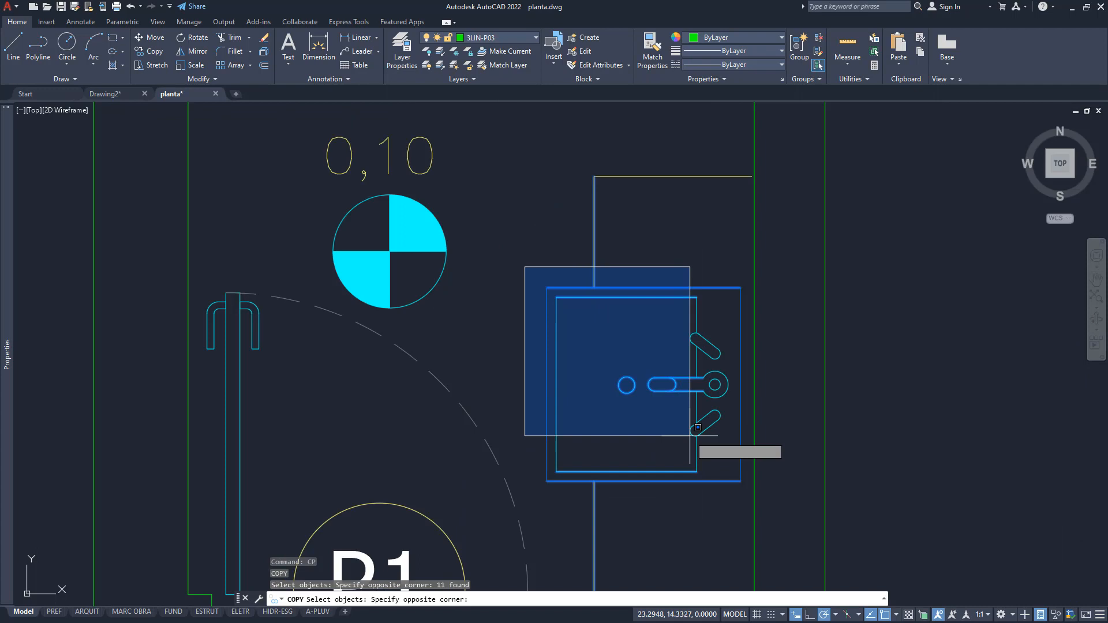
click(807, 500)
Step: Add the counter outline above the washbasin and the toilet to the copy selection
scroll(603, 349, down, 2)
click(623, 265)
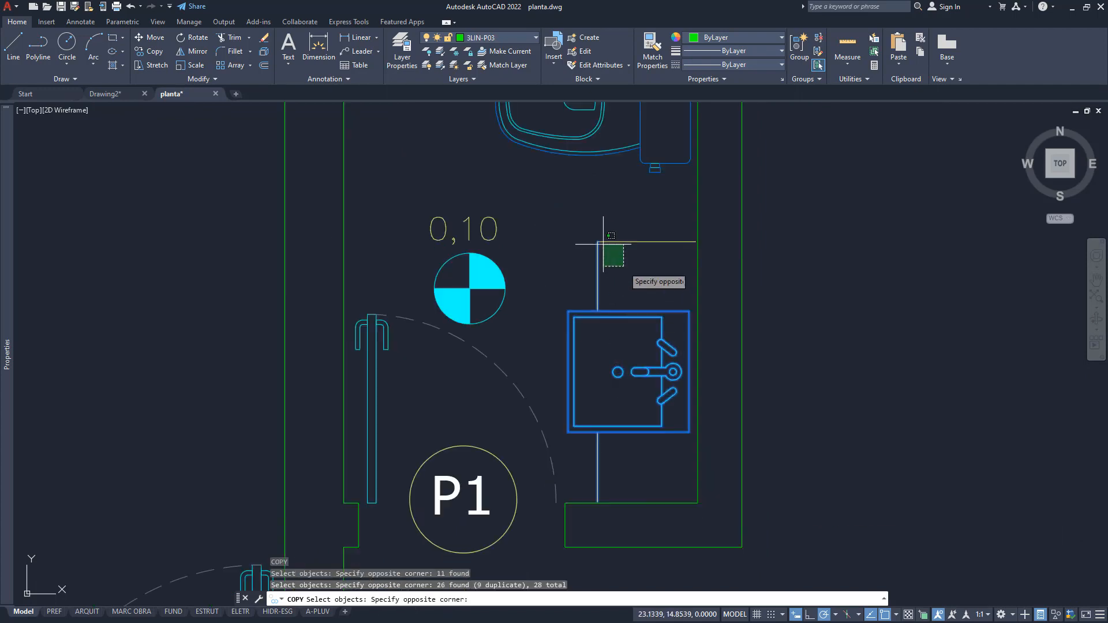
click(597, 243)
middle_drag(589, 197, 596, 312)
click(595, 273)
scroll(606, 308, down, 4)
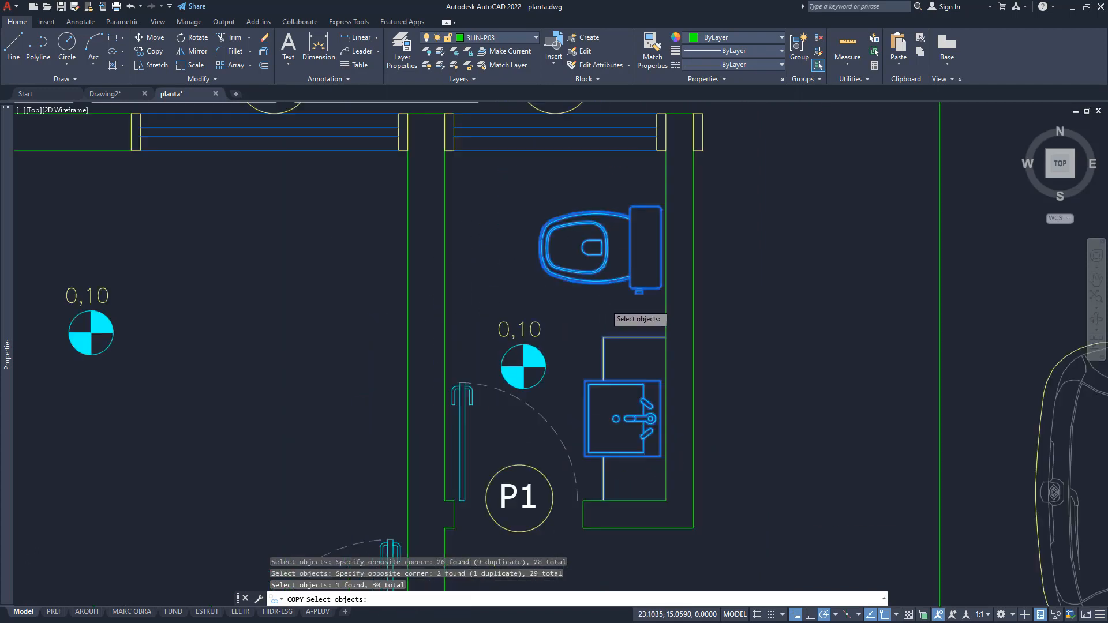
Step: Copy the fixtures from the P1 bathroom's inner lower-right corner to the second plan's small lower bathroom's inner lower-left corner, and end the copy
scroll(638, 412, up, 6)
key(Return)
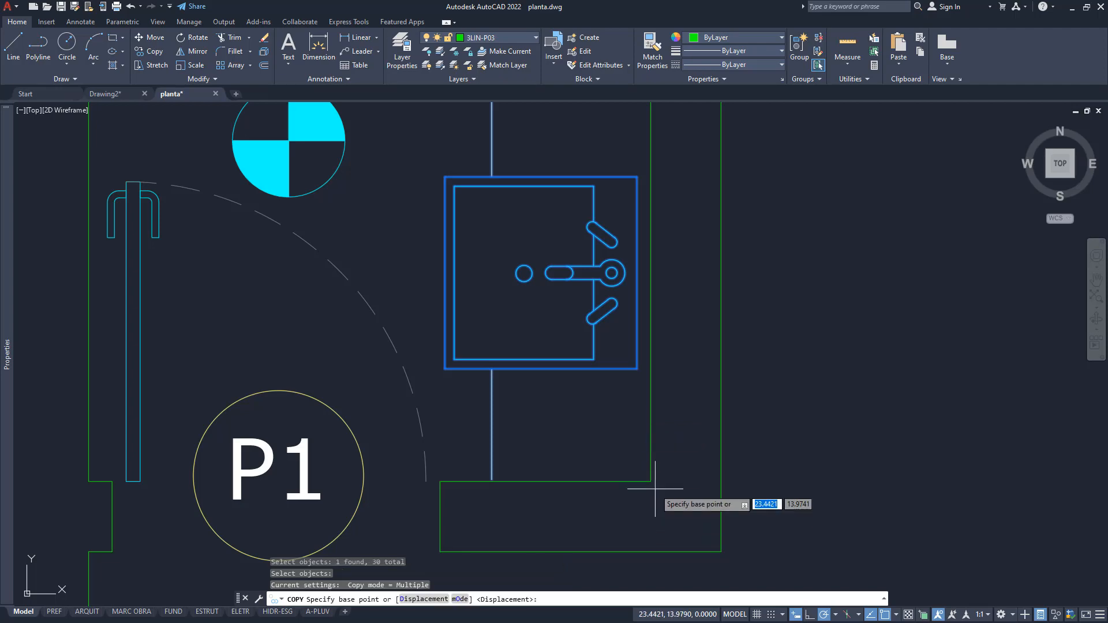
click(651, 481)
scroll(566, 410, down, 8)
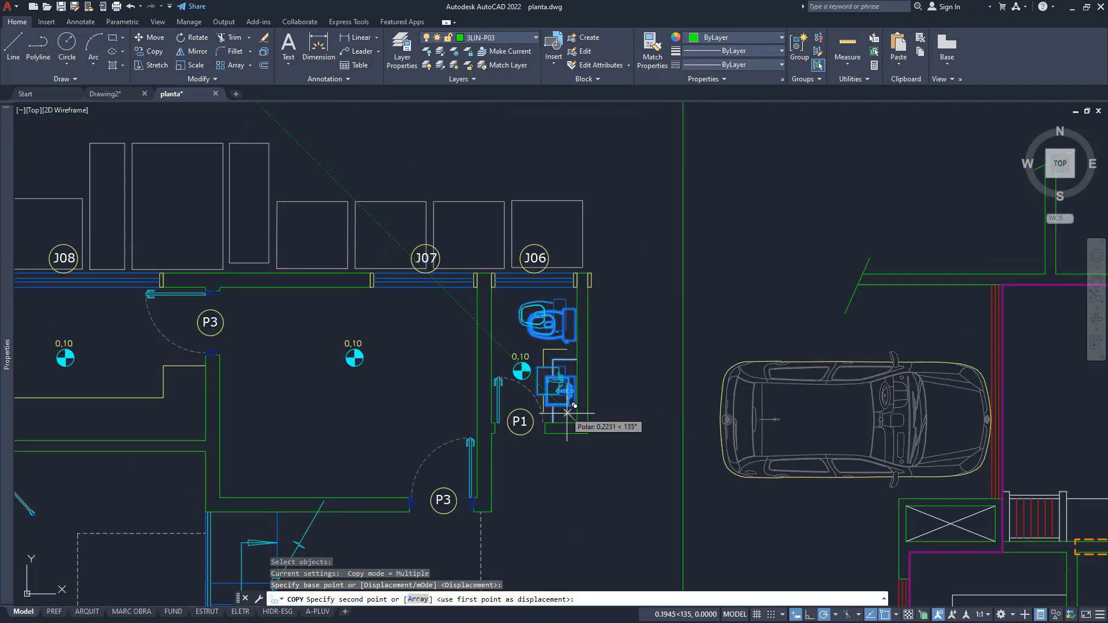
middle_drag(814, 479, 471, 216)
middle_drag(608, 420, 560, 313)
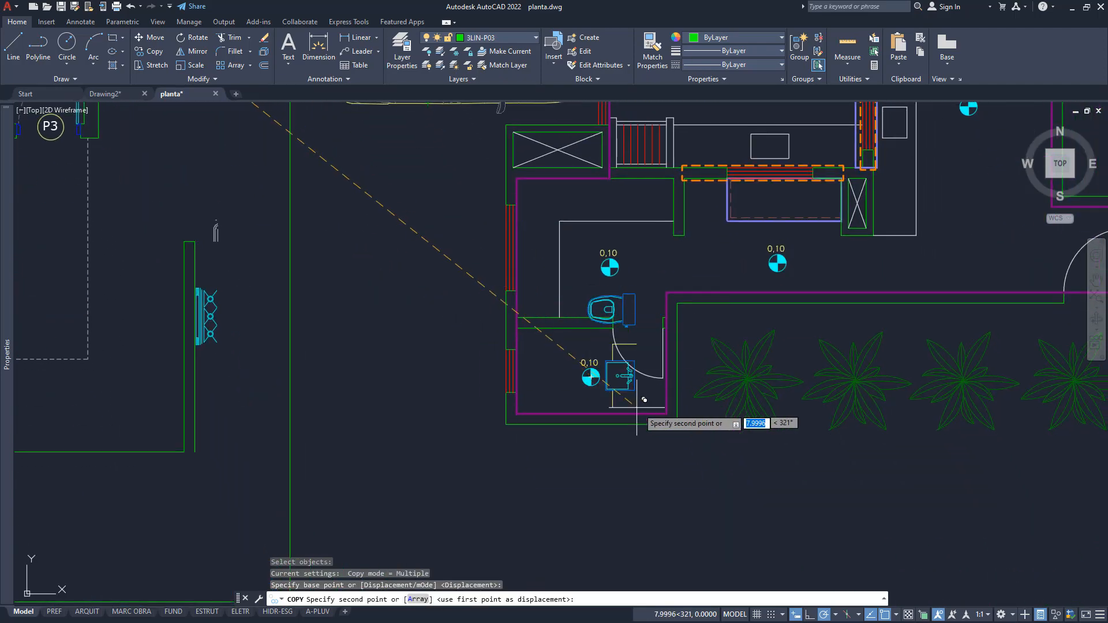
scroll(659, 419, up, 4)
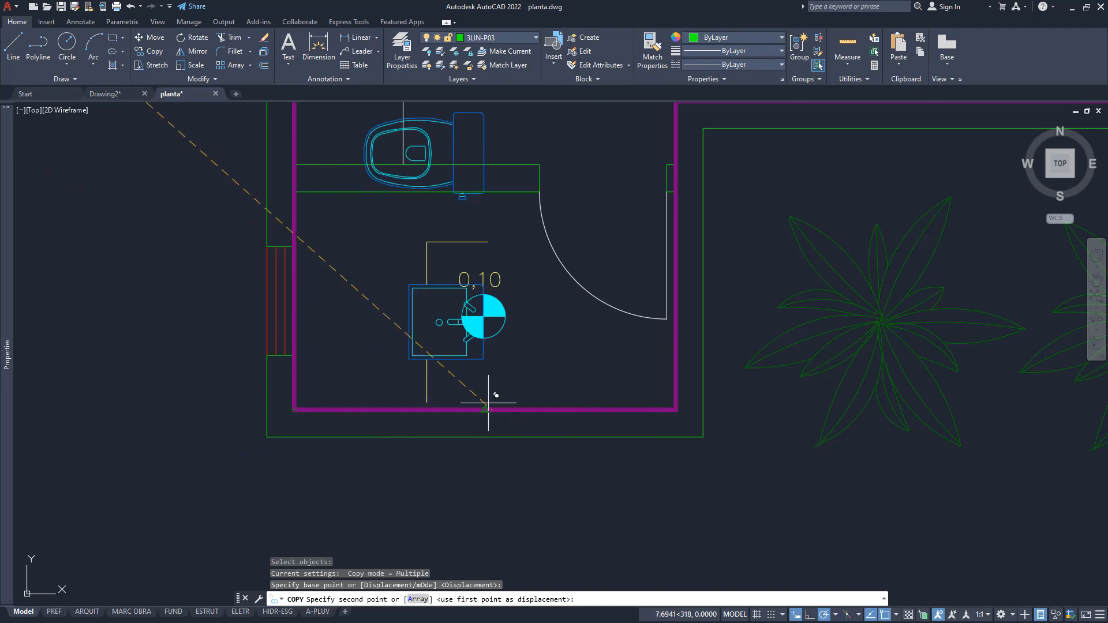
middle_drag(252, 397, 432, 392)
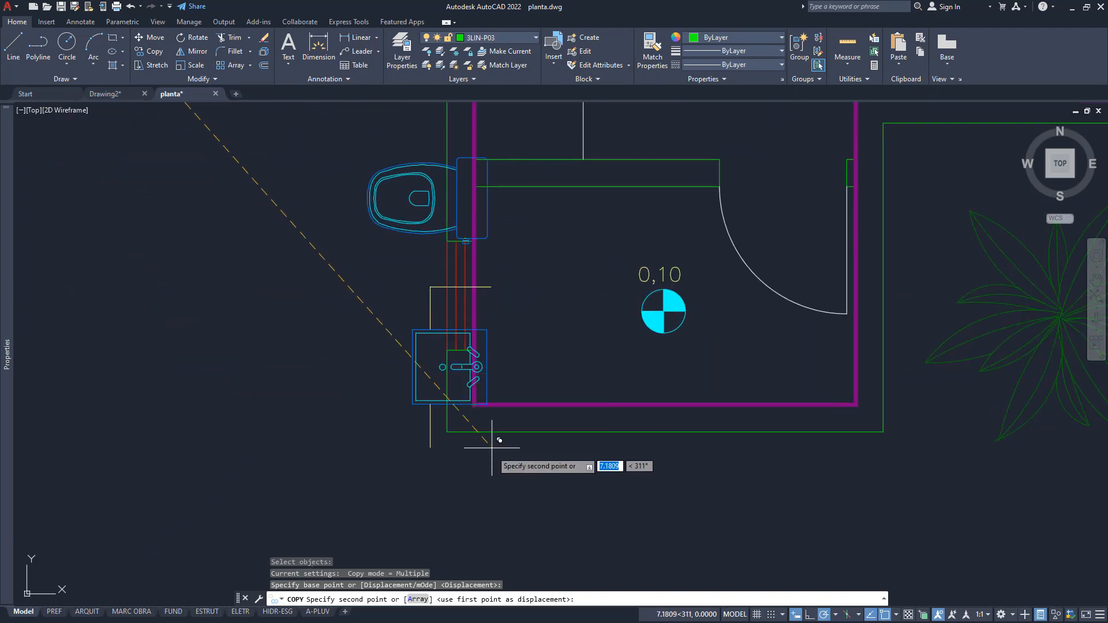
click(475, 403)
key(Return)
scroll(435, 407, down, 2)
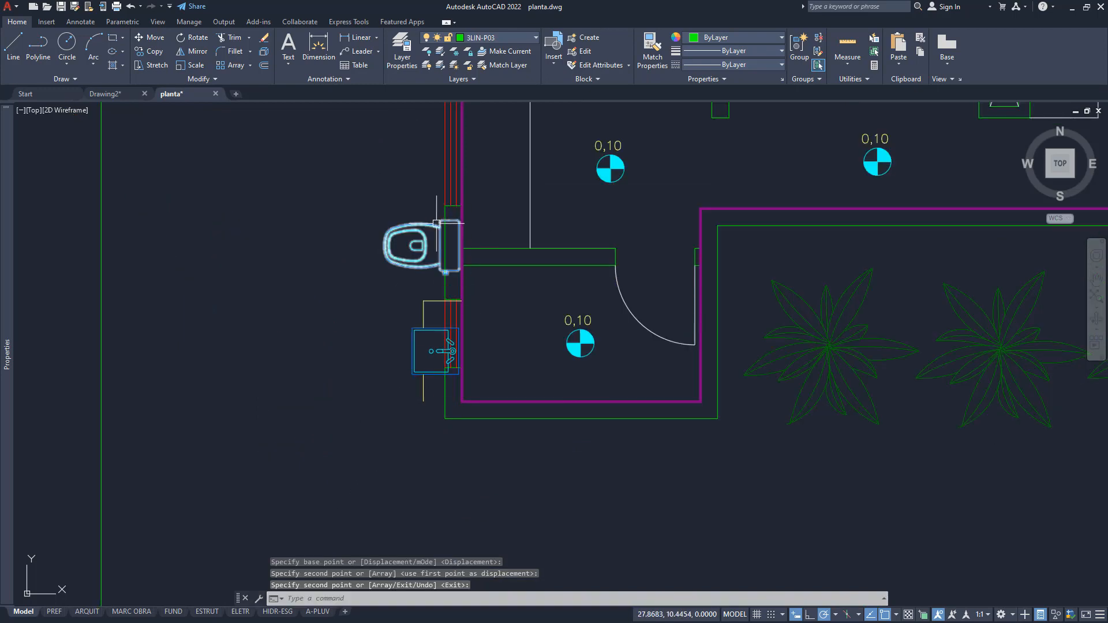
Step: Select the copied washbasin, its faucet parts and the counter lines beside the second plan's bathroom
scroll(437, 352, up, 4)
scroll(433, 293, down, 2)
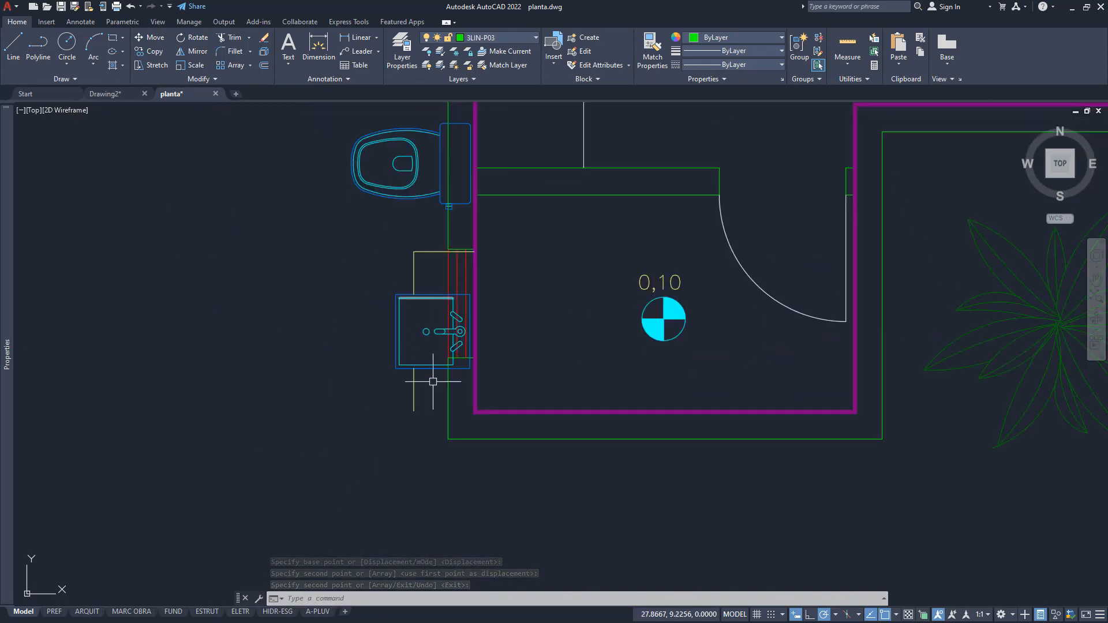
click(430, 411)
click(329, 231)
scroll(449, 326, up, 4)
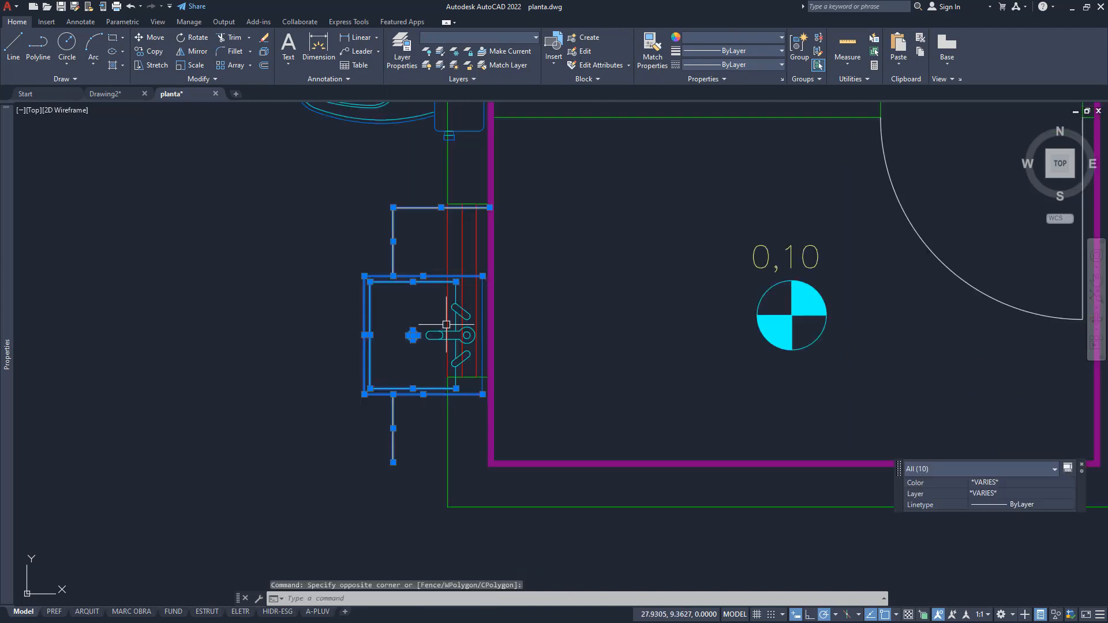
click(252, 274)
click(600, 398)
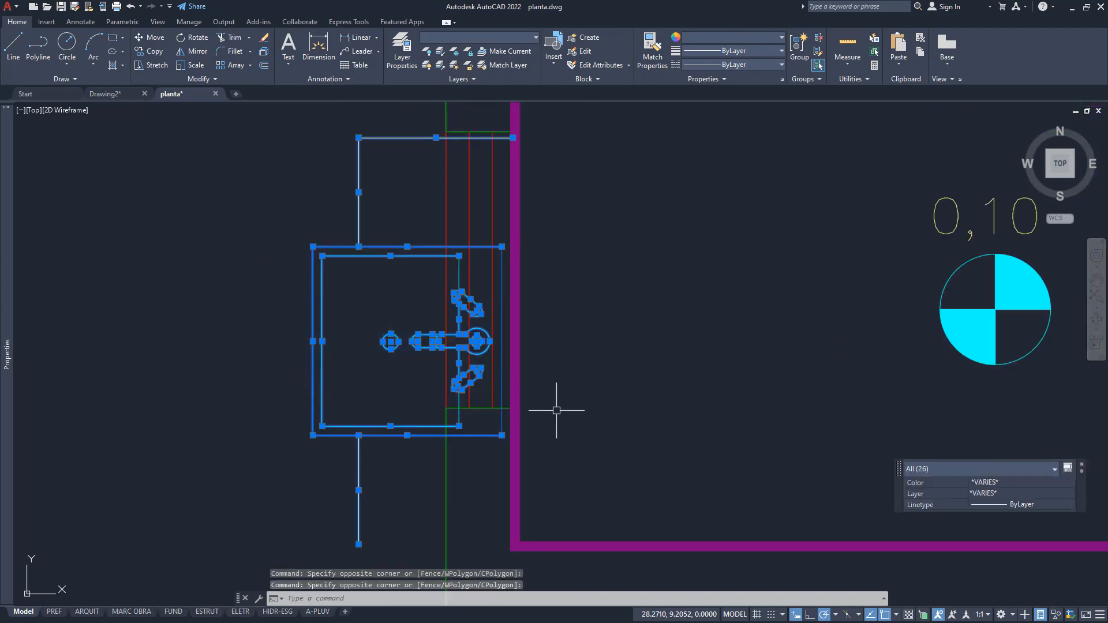
click(459, 410)
scroll(506, 382, down, 4)
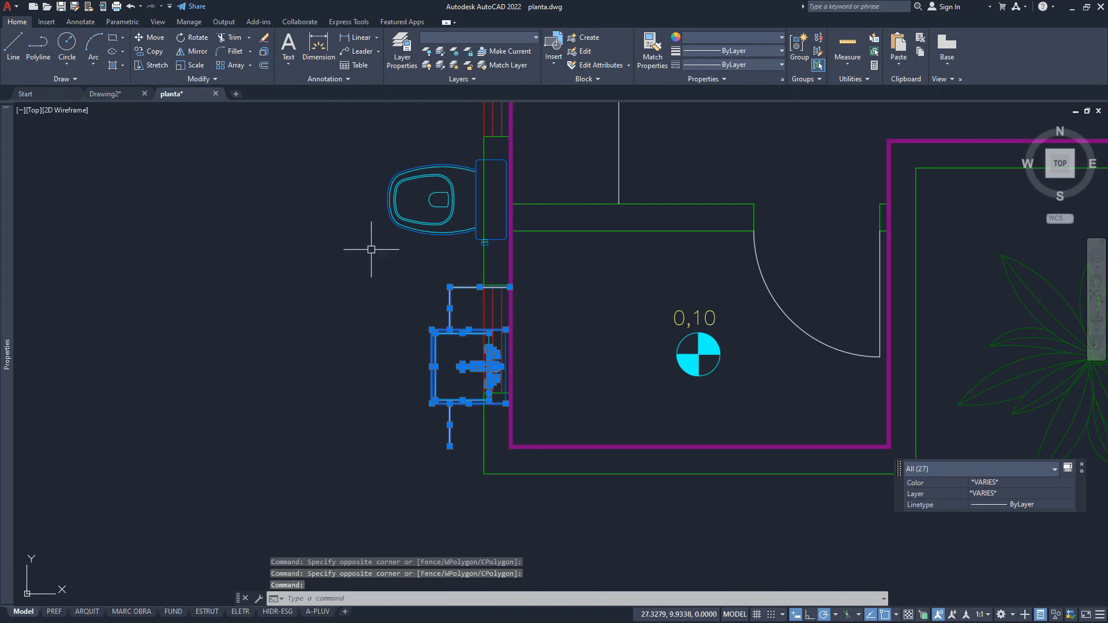
Step: Add the copied toilet and the remaining washbasin parts to the selection
click(389, 190)
click(379, 270)
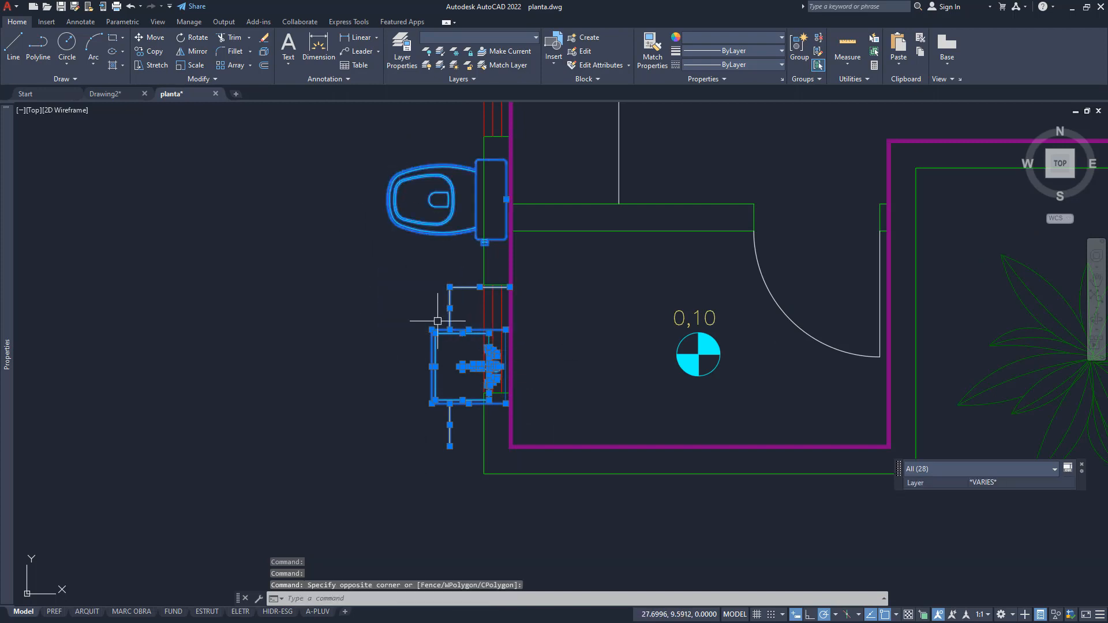
scroll(438, 321, up, 2)
click(313, 231)
click(713, 512)
Step: Remove the red window lines and the wall edge lines around the window from the selection, keeping only the bathroom fixtures
scroll(541, 273, up, 7)
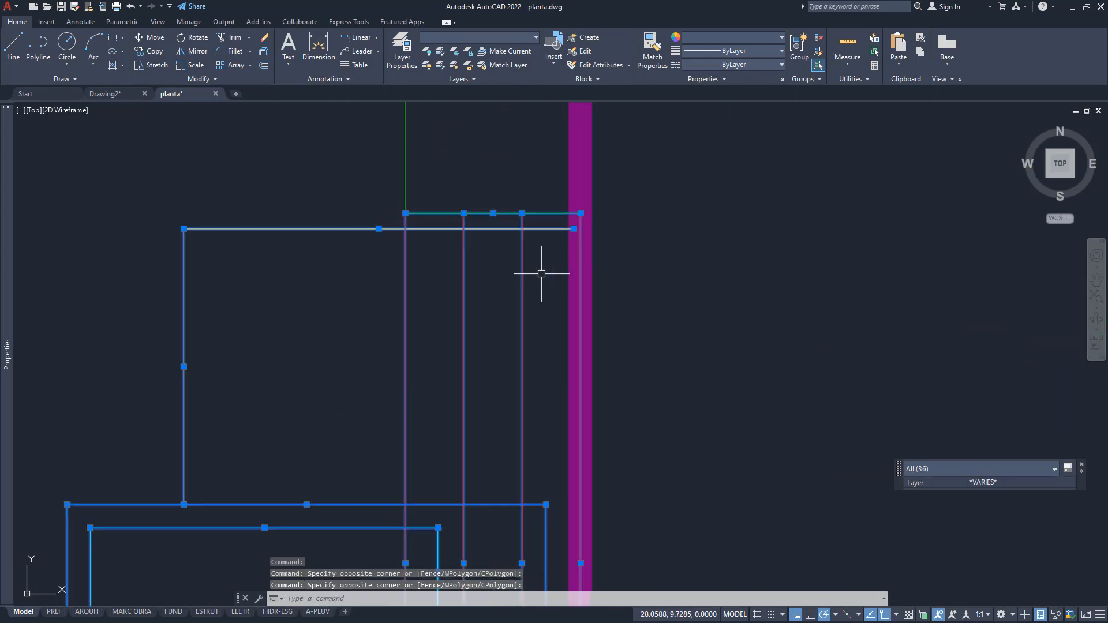
shift+click(446, 201)
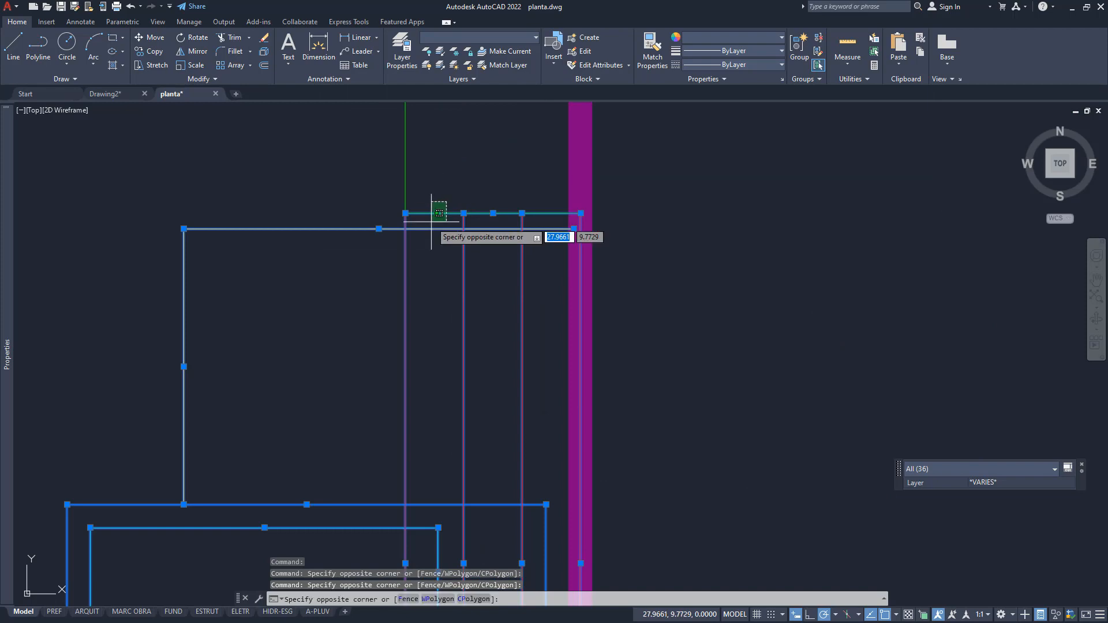
shift+click(430, 220)
shift+click(452, 339)
shift+click(395, 323)
scroll(550, 248, down, 2)
shift+click(553, 296)
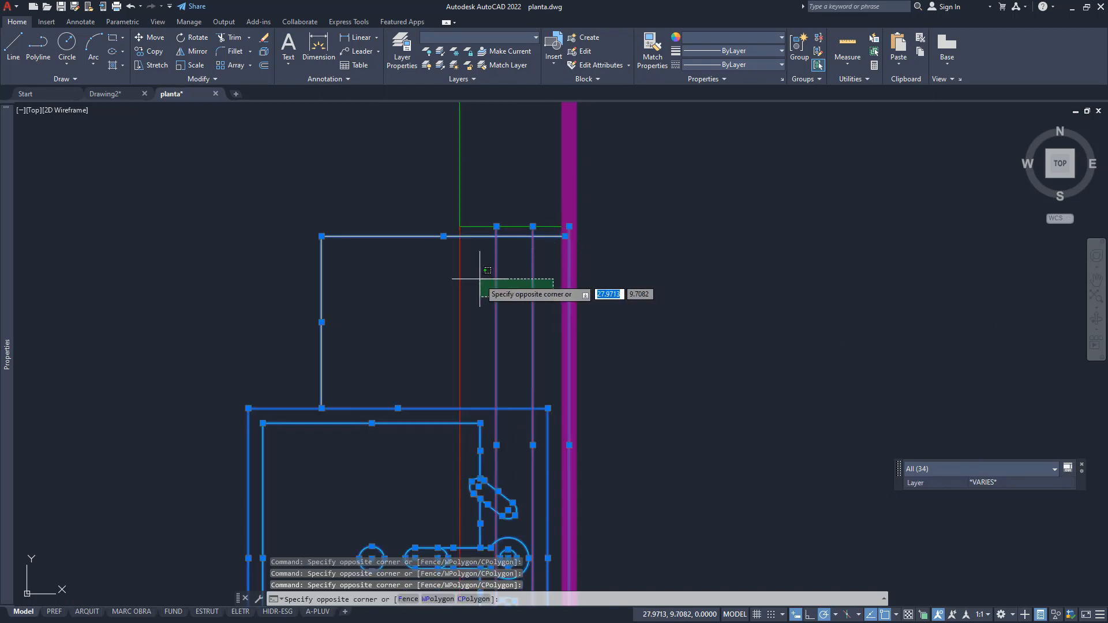
shift+click(478, 278)
shift+click(602, 296)
shift+click(546, 279)
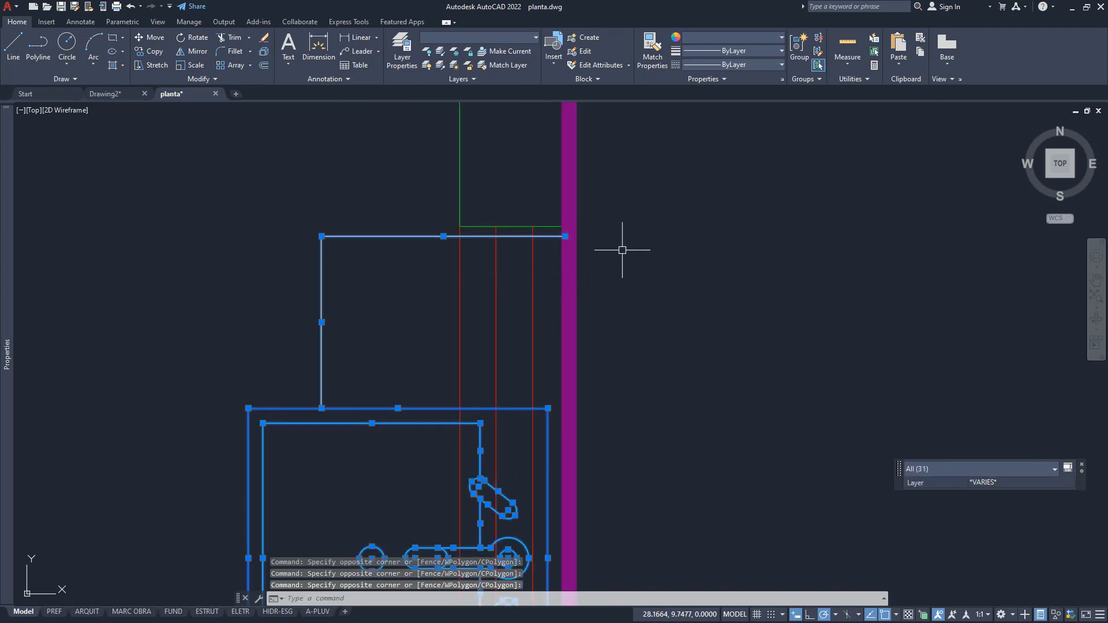
scroll(623, 250, down, 4)
scroll(594, 466, up, 4)
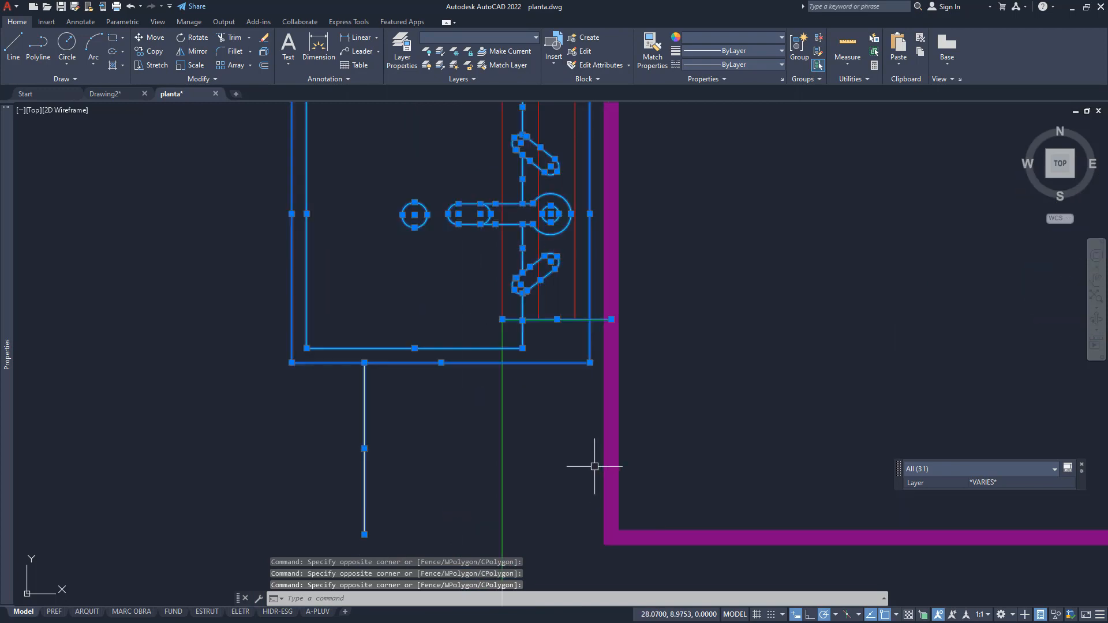
shift+click(569, 312)
shift+click(549, 400)
Step: Rotate the selected fixtures to 270° about the bathroom's inner lower-left corner so they stand along its lower wall
scroll(560, 432, down, 3)
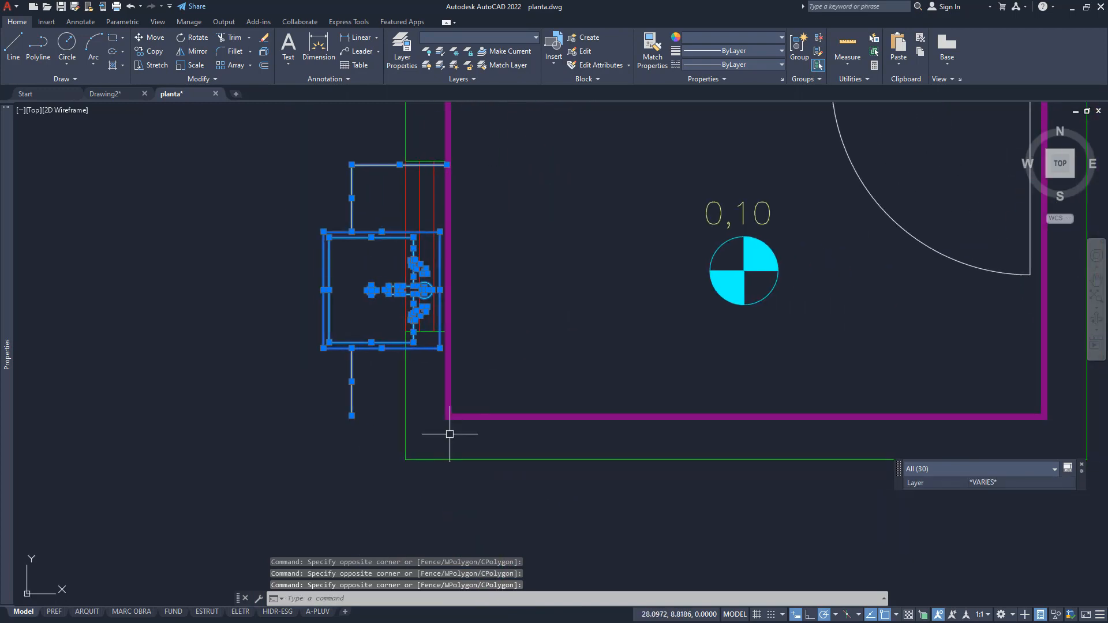
text(O)
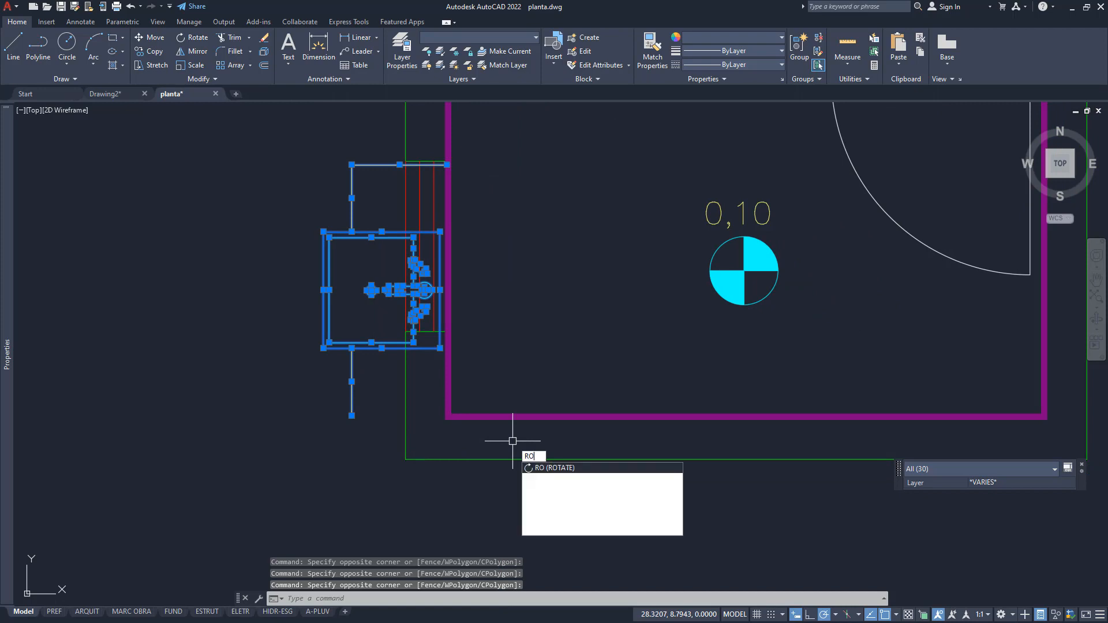
key(Return)
click(443, 410)
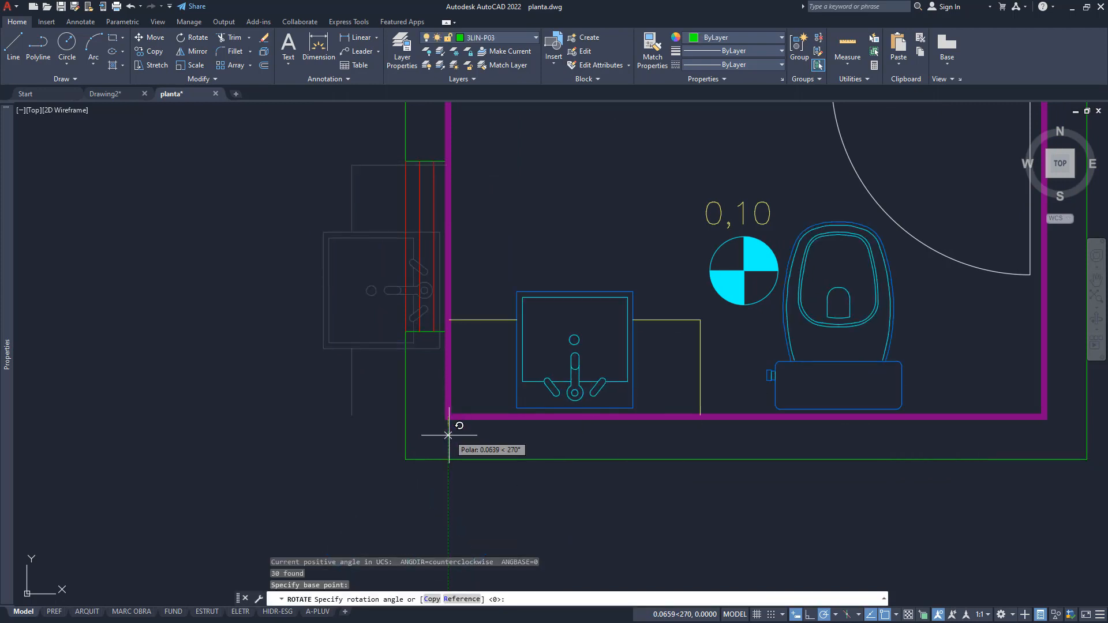
click(447, 431)
key(Return)
scroll(531, 431, down, 4)
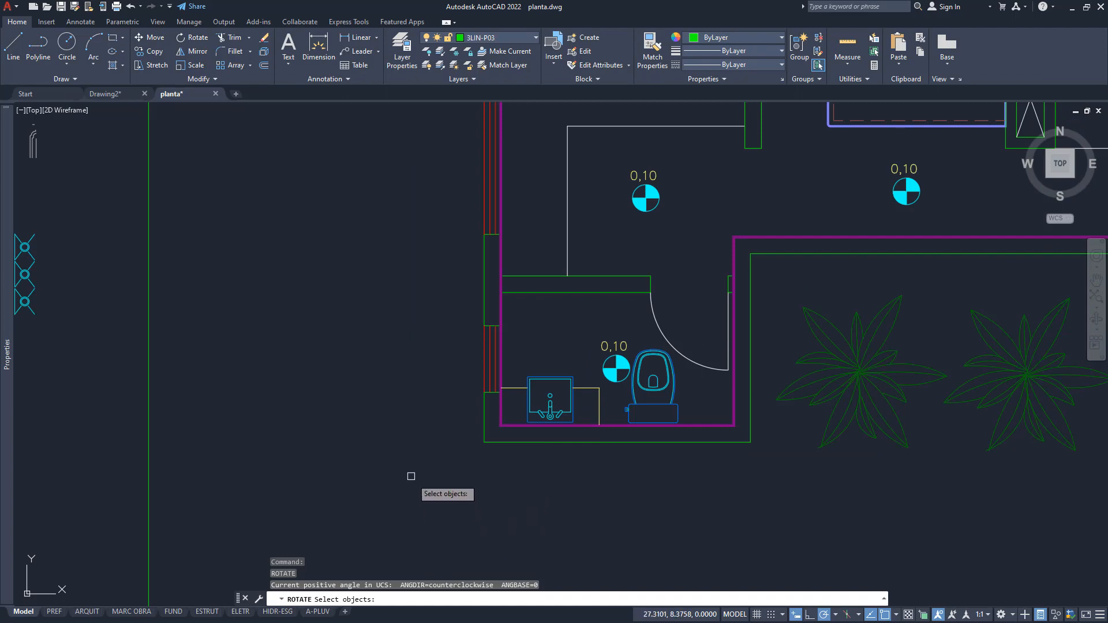
scroll(411, 407, down, 2)
middle_drag(339, 383, 392, 502)
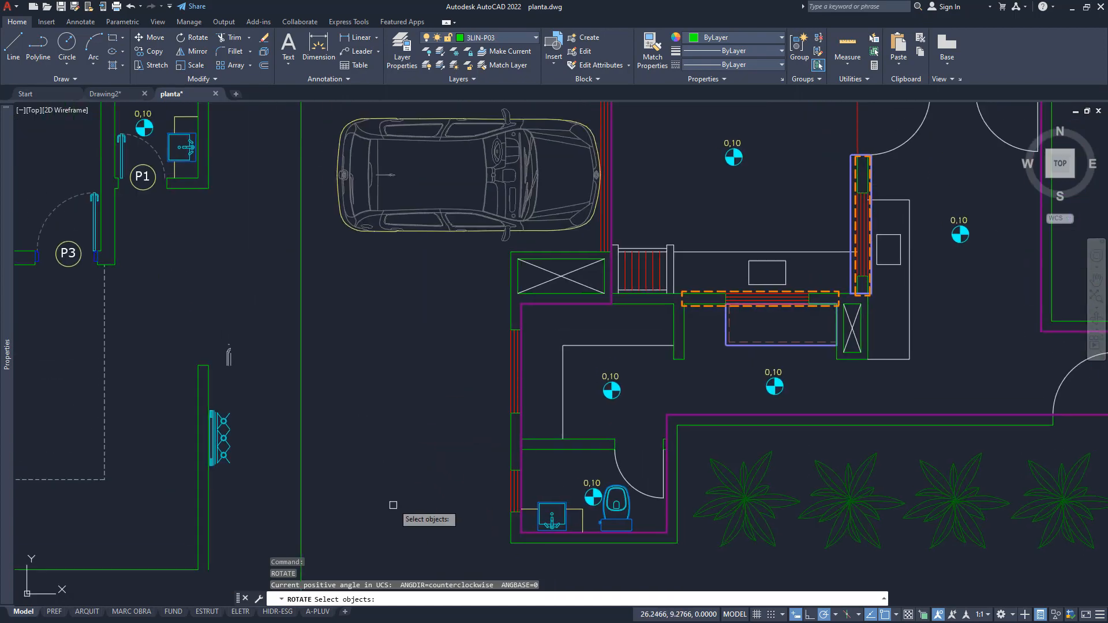
middle_drag(426, 427, 397, 323)
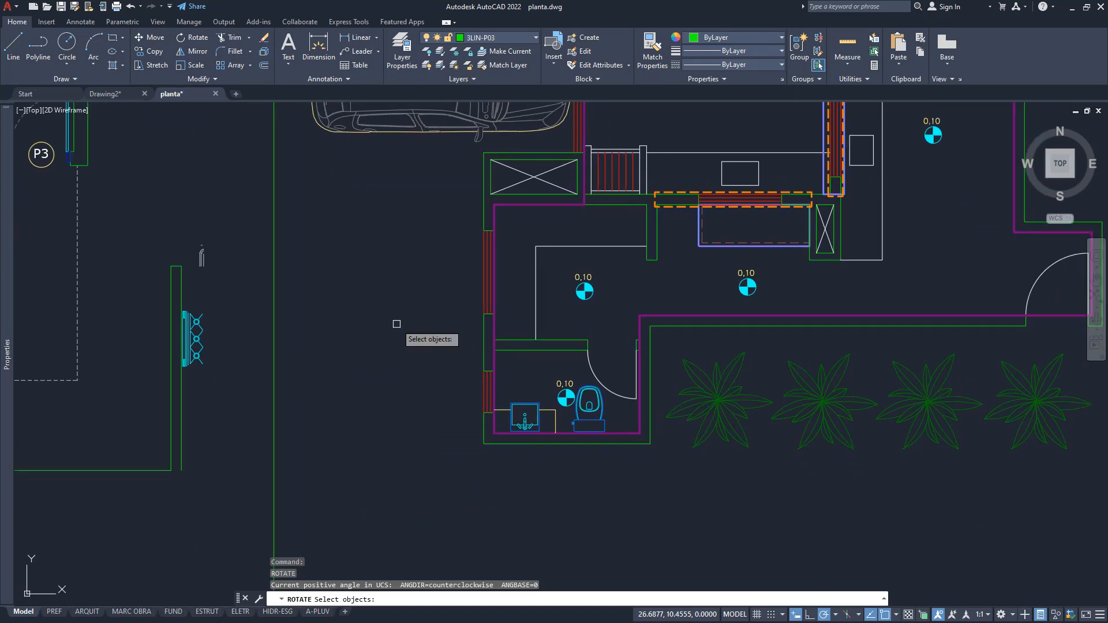
Step: Leave the repeated Rotate command and undo the rotated copy of the bathroom fixtures in the second plan
scroll(442, 476, down, 3)
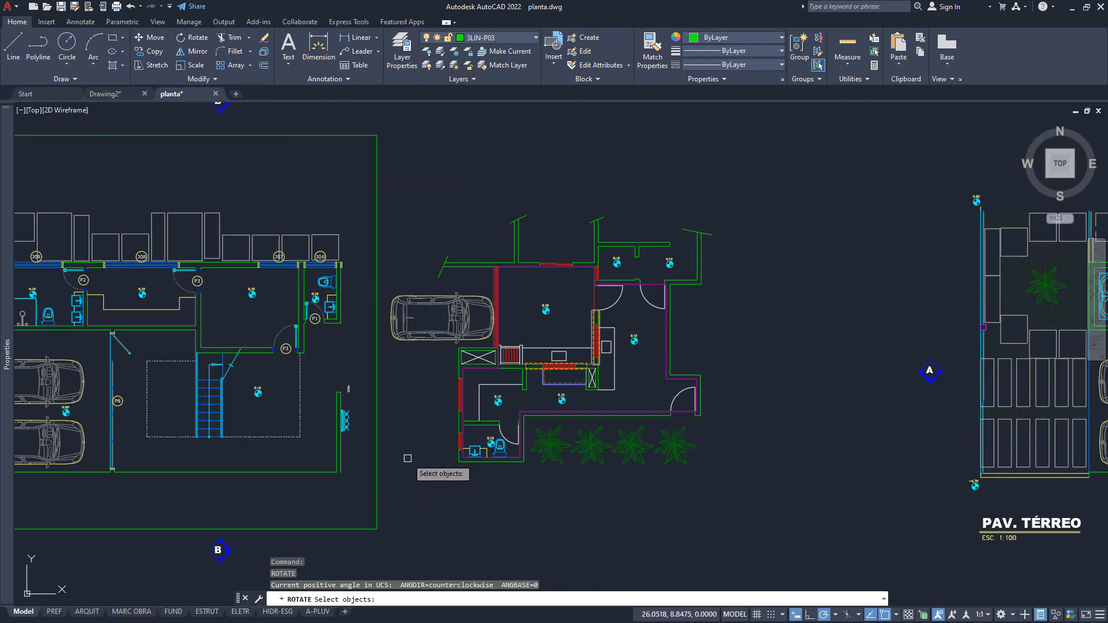
scroll(416, 427, up, 2)
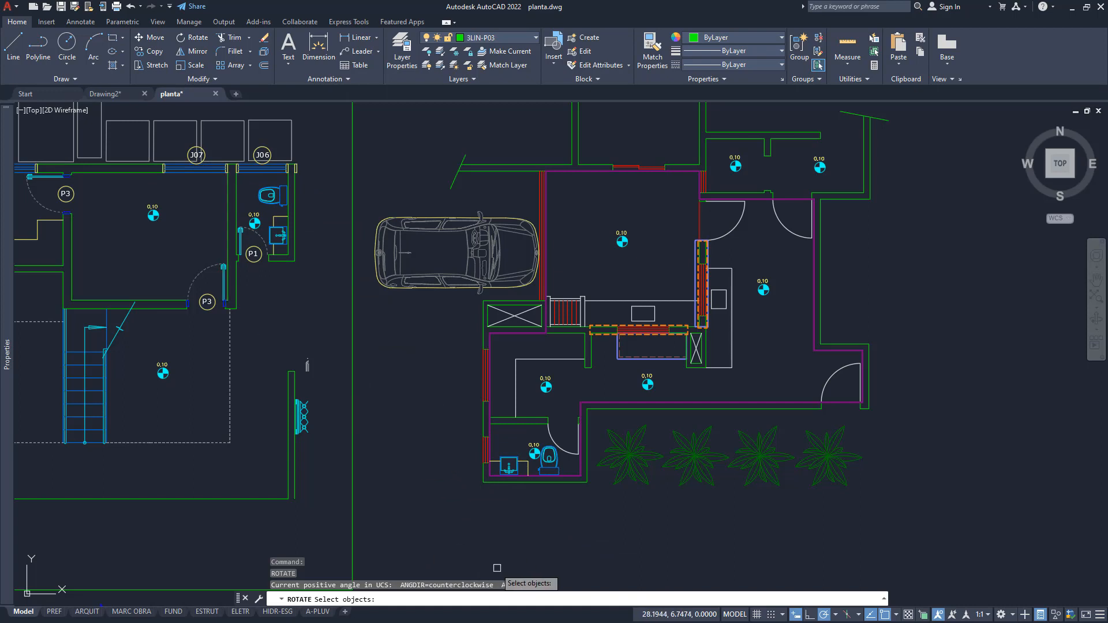
key(Return)
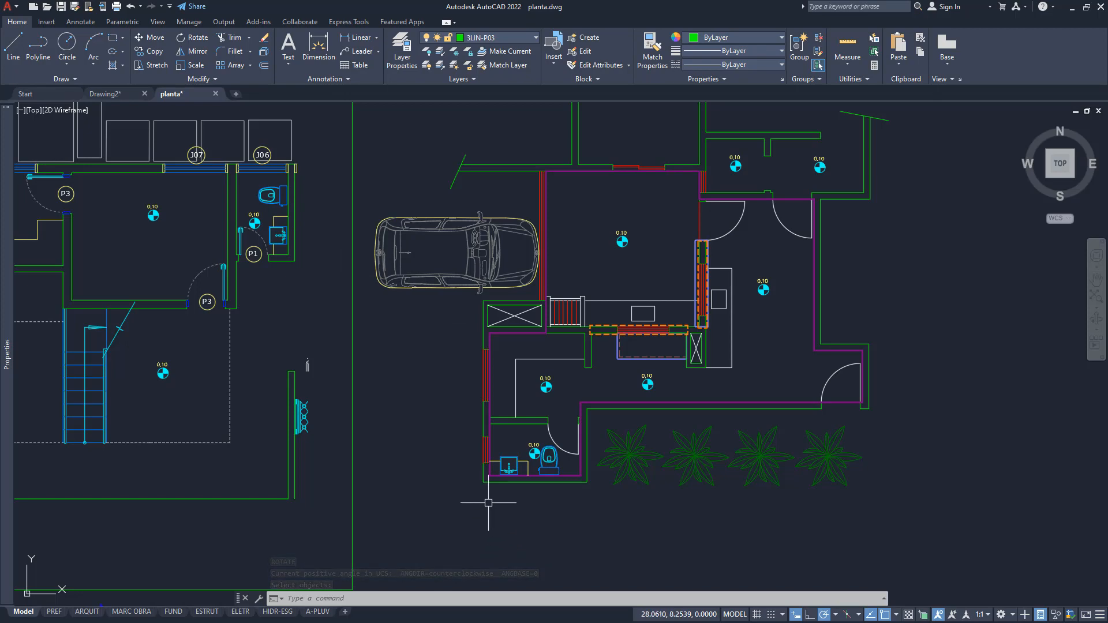
key(ctrl+z)
key(ctrl+z)
key(ctrl+z)
key(ctrl+z)
key(ctrl+z)
key(ctrl+z)
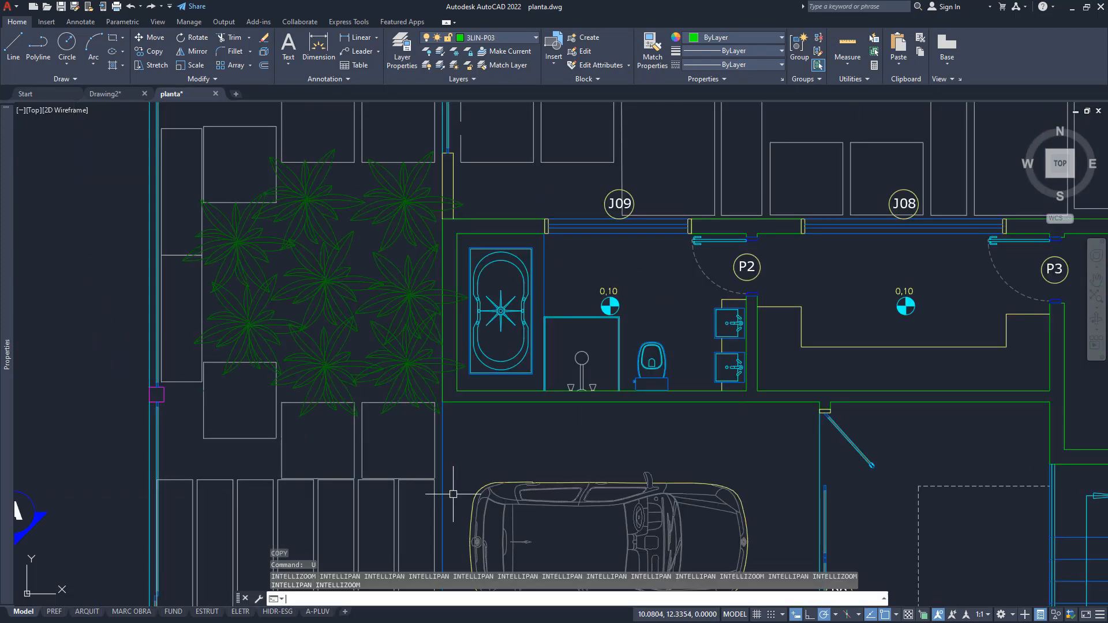
Step: Start the Copy command and select the washbasin, its counter lines and the toilet in the P1 bathroom of the first plan
scroll(559, 418, down, 4)
middle_drag(675, 441, 258, 426)
middle_drag(568, 424, 419, 378)
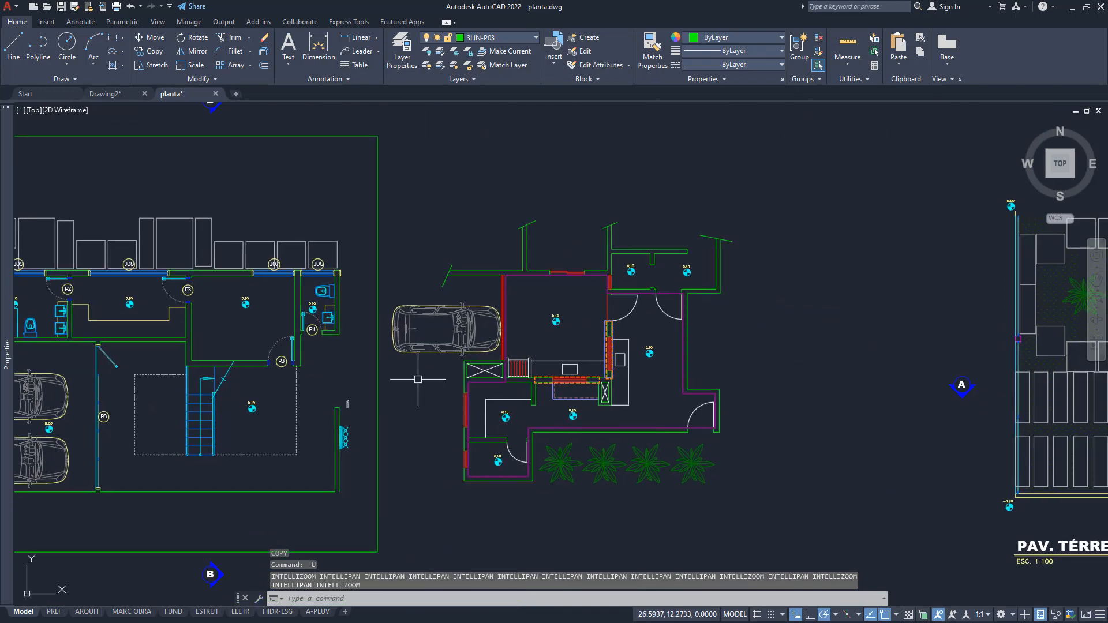
scroll(299, 317, up, 6)
middle_drag(376, 248, 420, 338)
scroll(420, 337, up, 2)
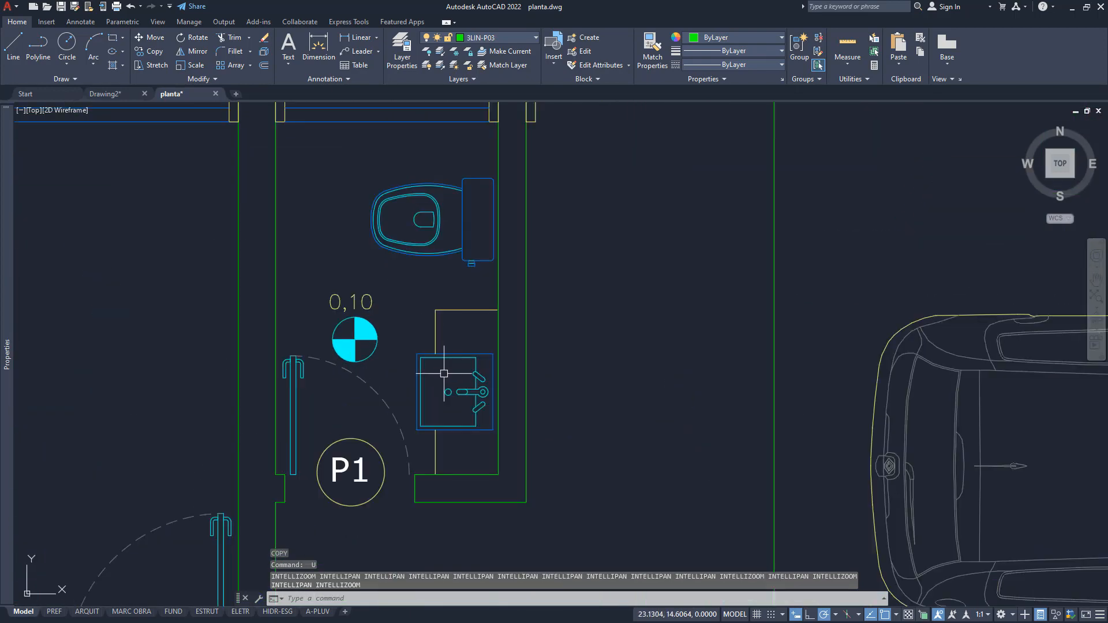
text(cp)
key(Return)
click(412, 339)
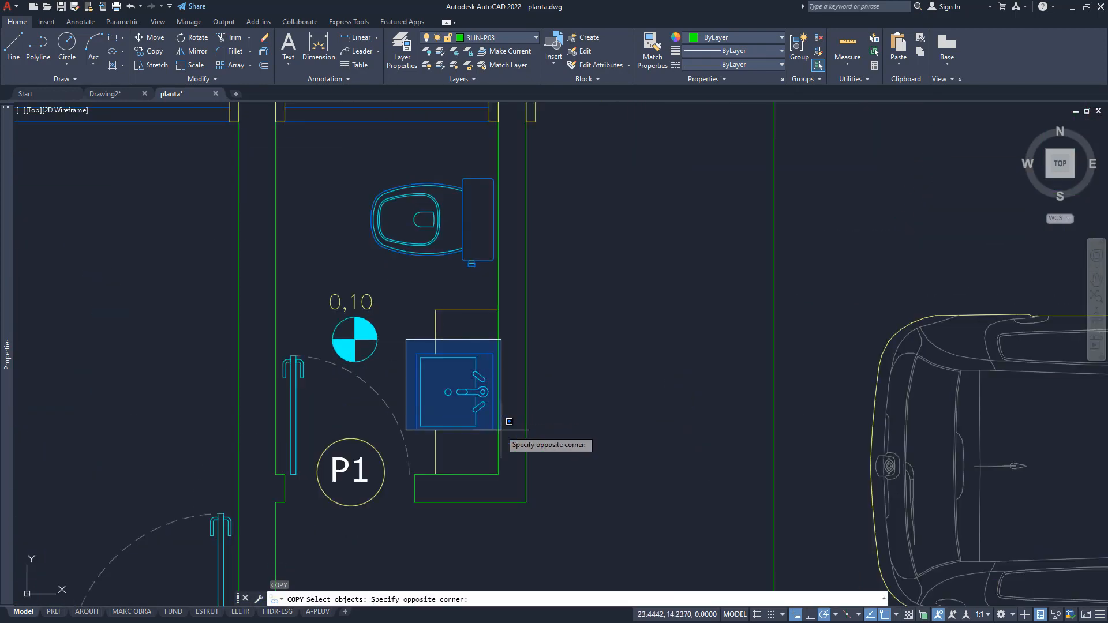
click(486, 451)
click(486, 453)
click(402, 290)
click(494, 293)
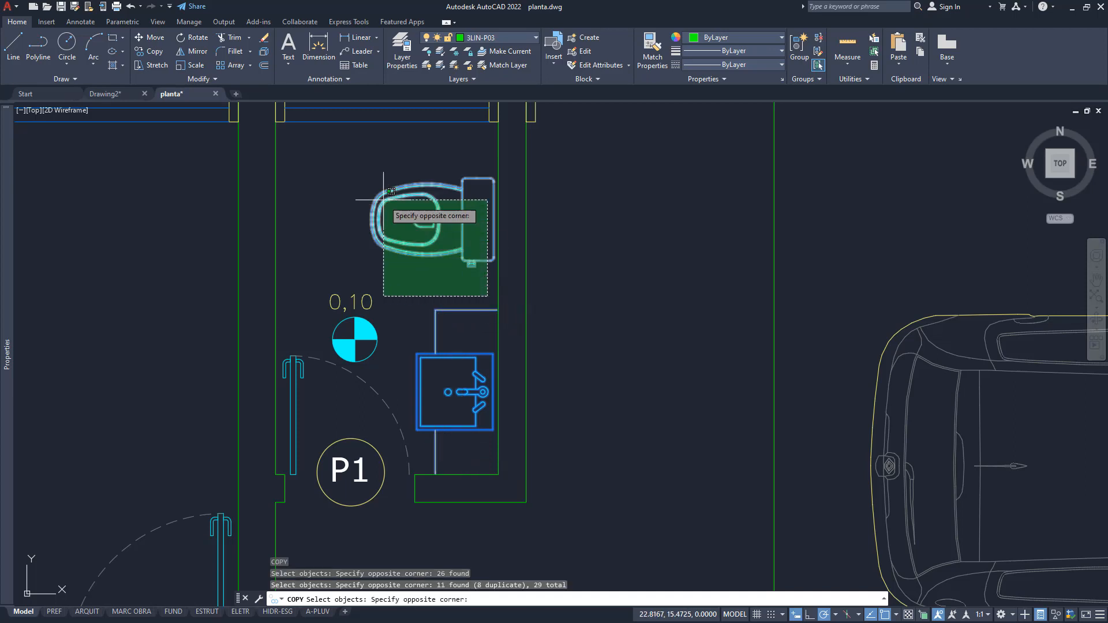
click(356, 171)
scroll(489, 468, up, 2)
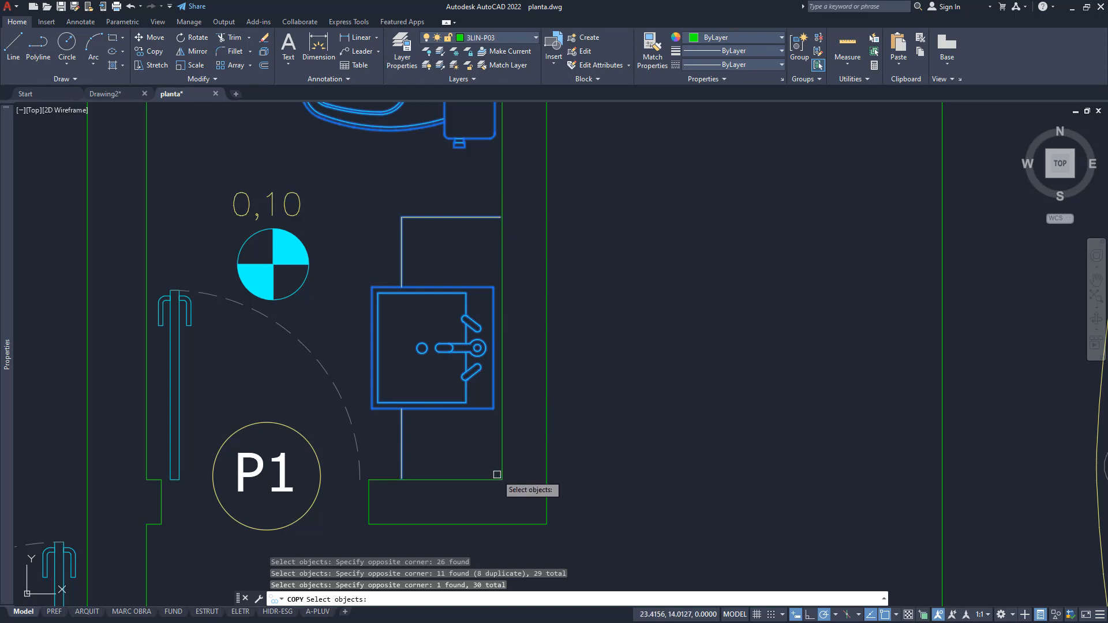
Step: Copy the selected fixtures from a base point near the washbasin to the empty area outside the second plan's bathroom
key(Return)
click(443, 440)
scroll(457, 398, down, 4)
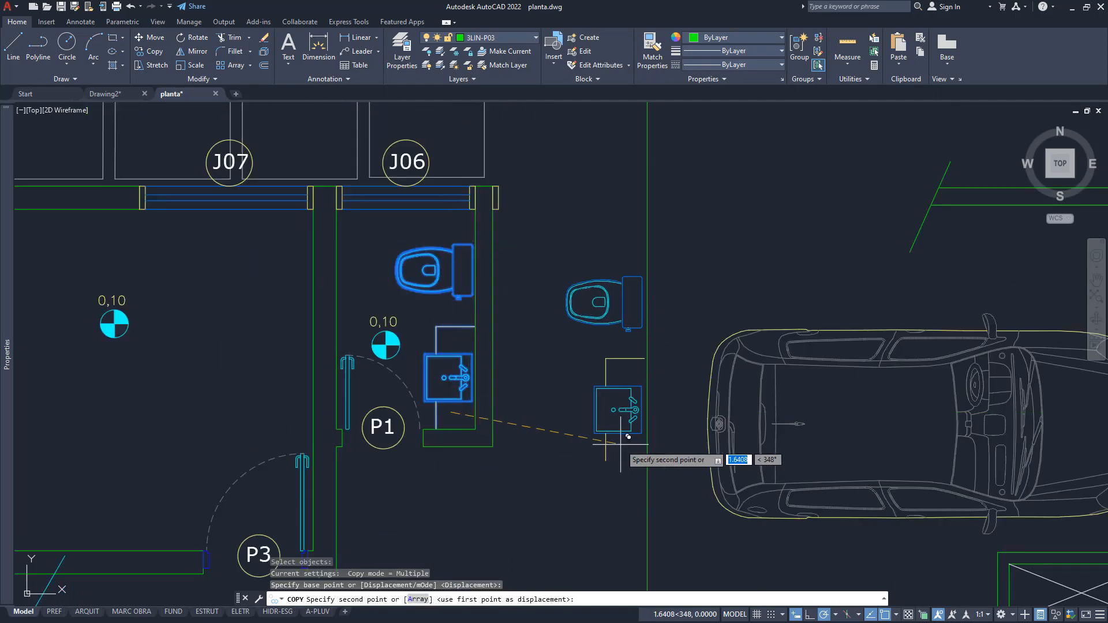
scroll(623, 445, down, 6)
middle_drag(624, 445, 471, 300)
middle_drag(545, 472, 478, 371)
scroll(477, 351, up, 2)
click(442, 399)
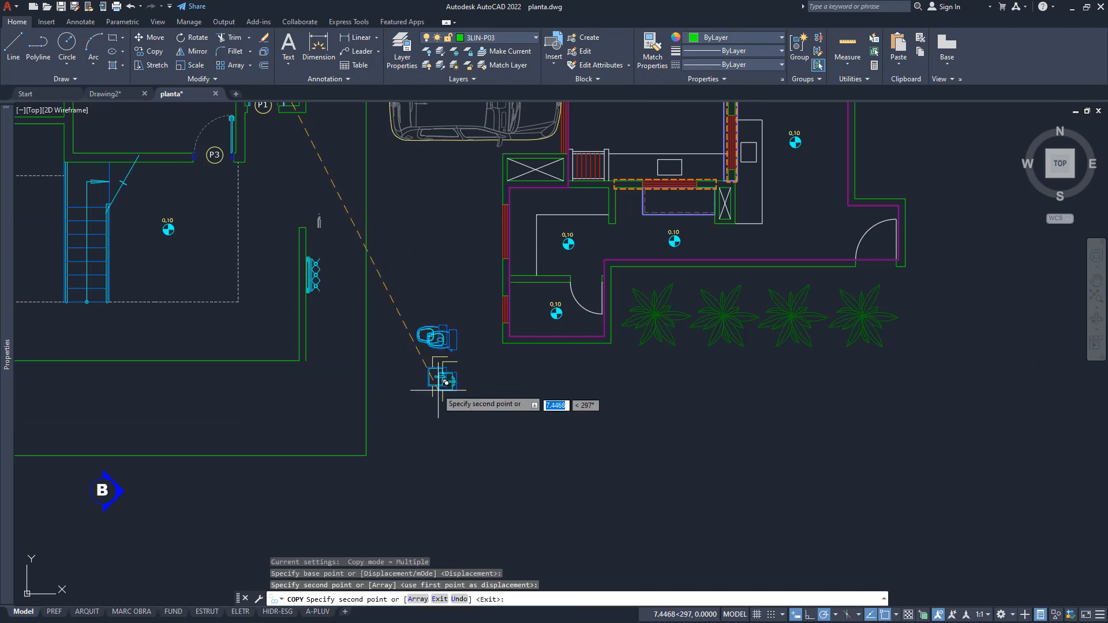
key(Return)
scroll(434, 331, up, 2)
text(R)
key(Return)
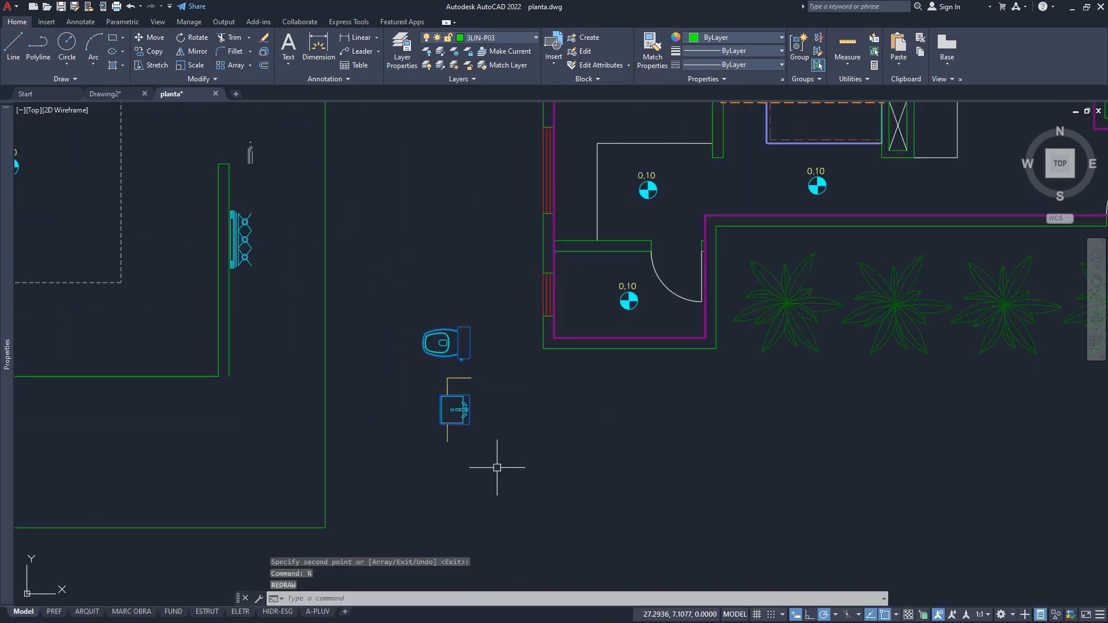
click(494, 482)
click(398, 306)
key(Escape)
key(Escape)
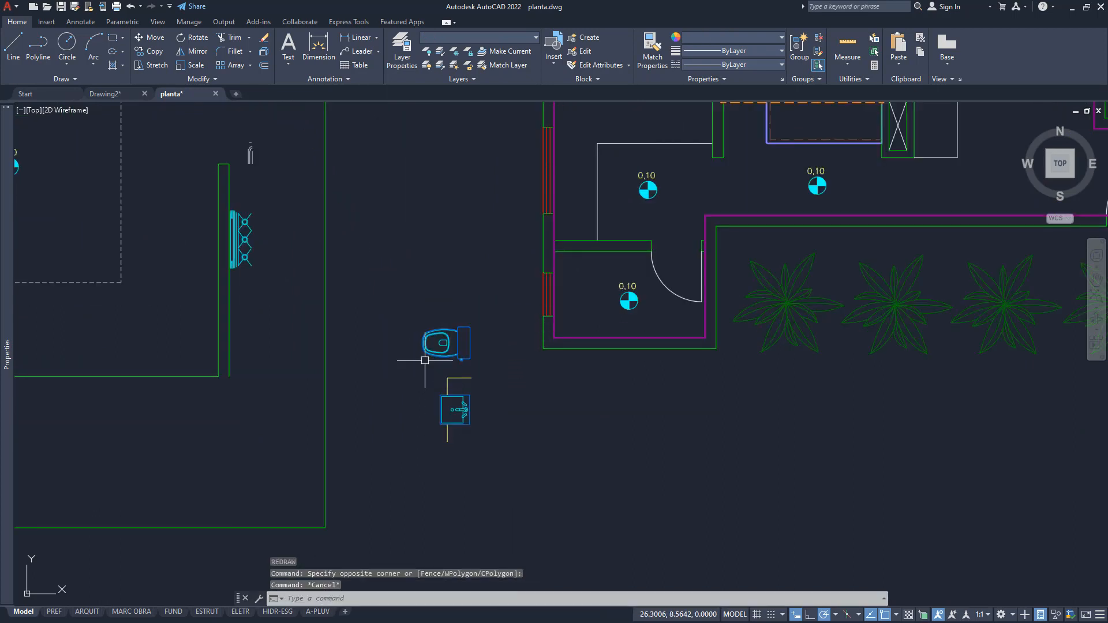
Step: Rotate the copied washbasin, counter lines and toilet a quarter turn clockwise about a point just below the washbasin
text(O)
key(Return)
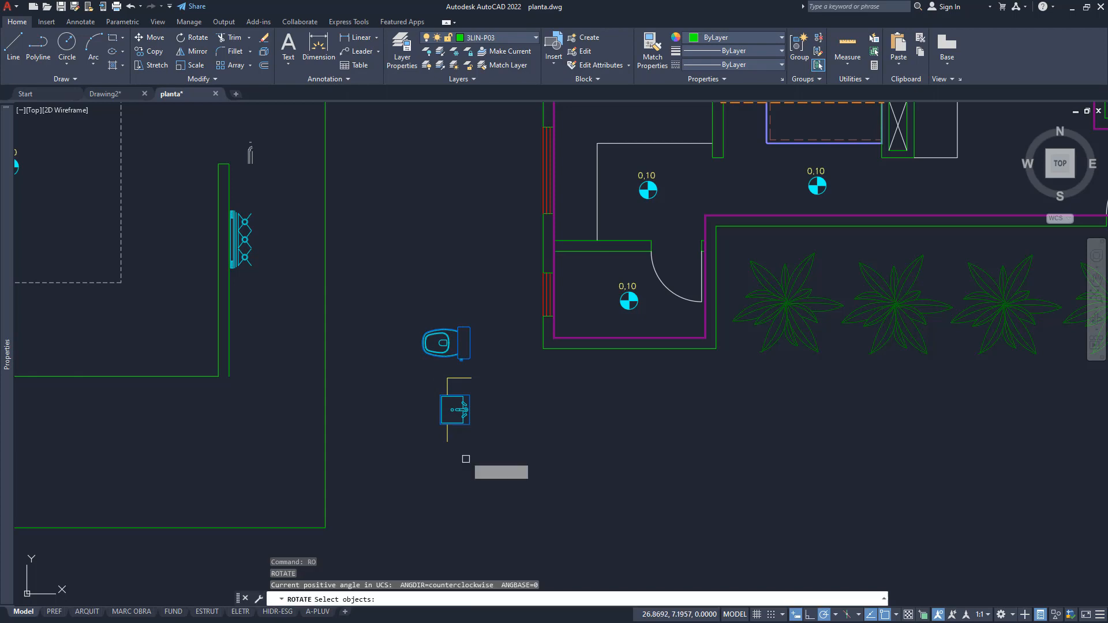
click(496, 450)
click(374, 289)
key(Return)
click(454, 456)
click(454, 461)
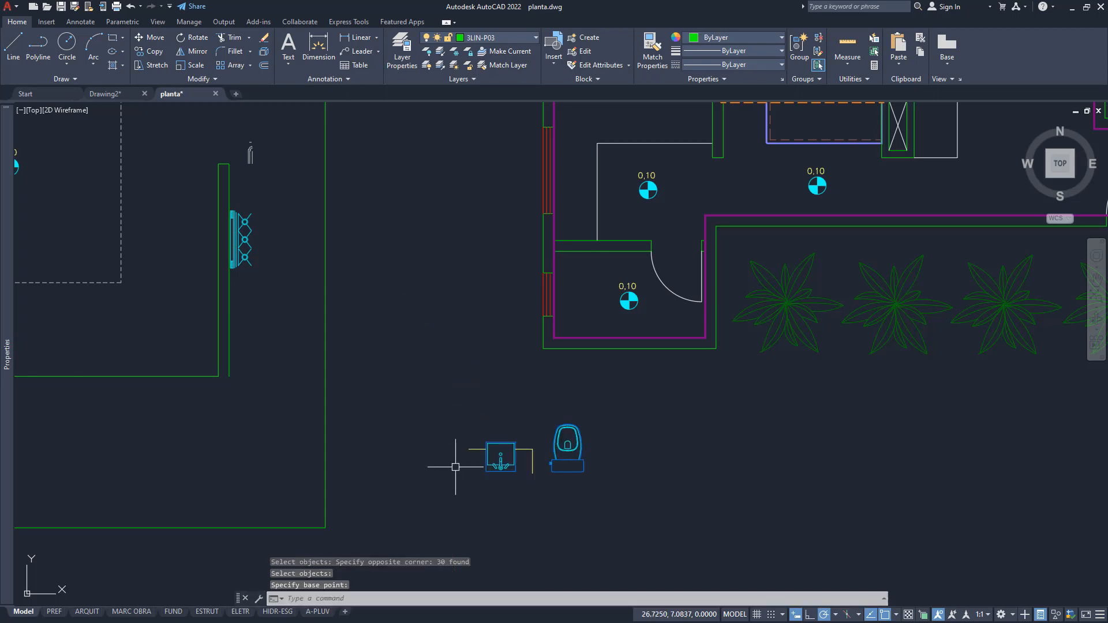
Step: Start the Copy command and select the rotated washbasin, counter lines and toilet outside the second plan
scroll(551, 482, up, 6)
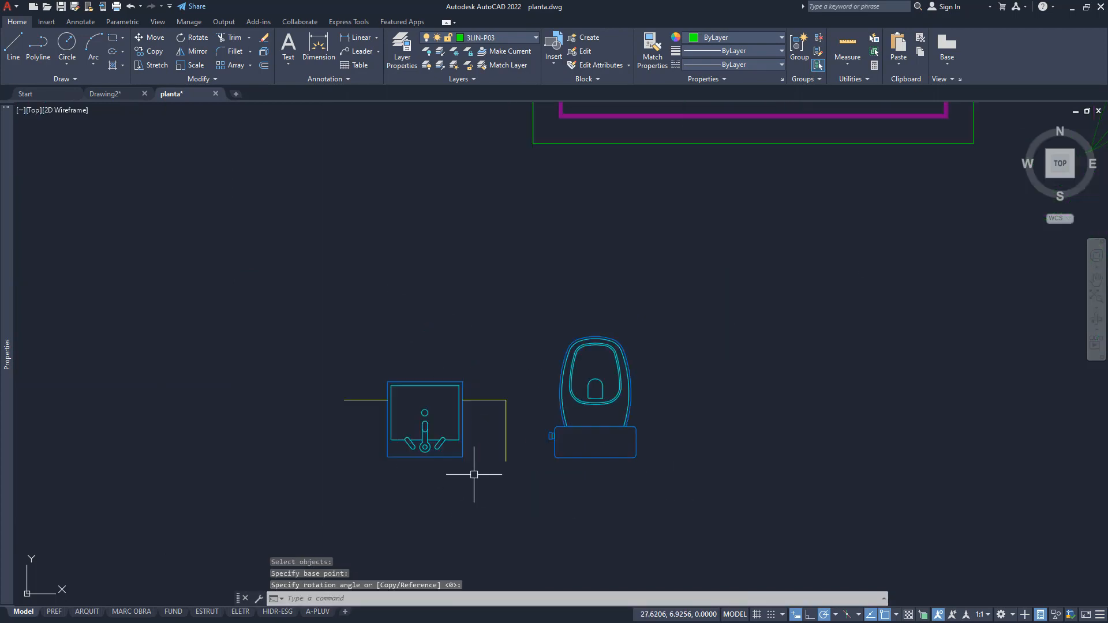
scroll(521, 472, down, 2)
middle_drag(562, 484, 638, 492)
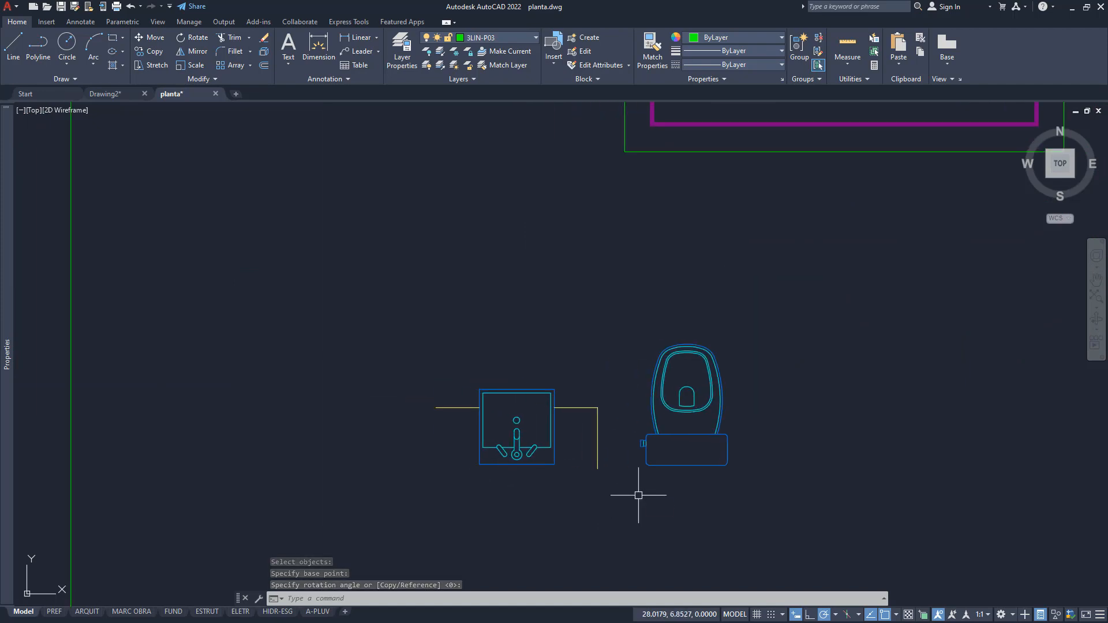
text(copy)
scroll(640, 495, down, 2)
key(Return)
click(759, 483)
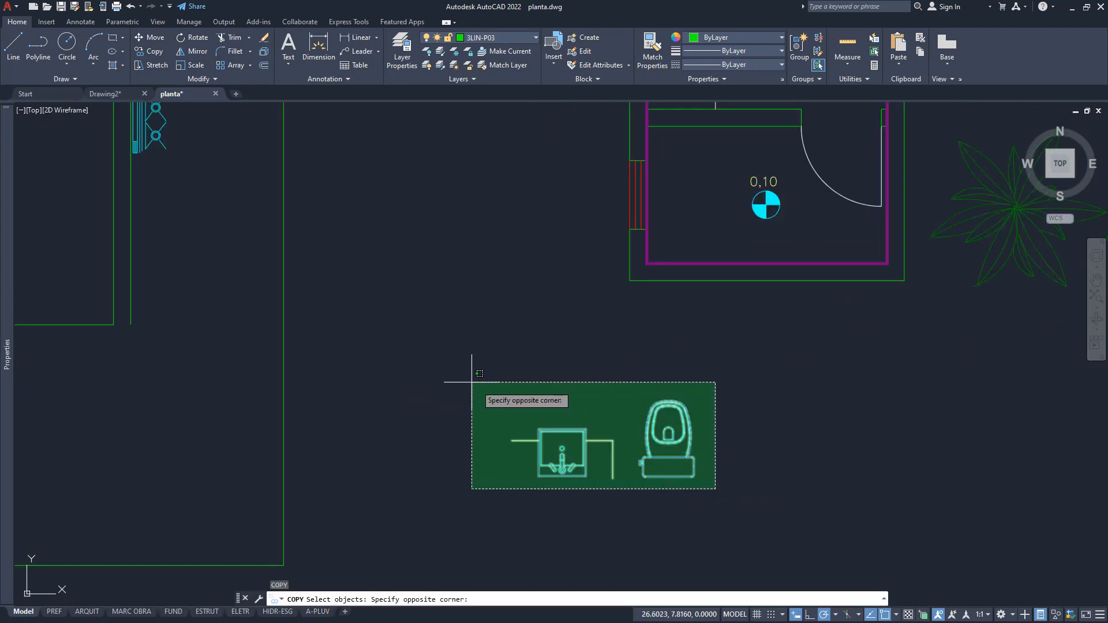
click(471, 382)
key(Return)
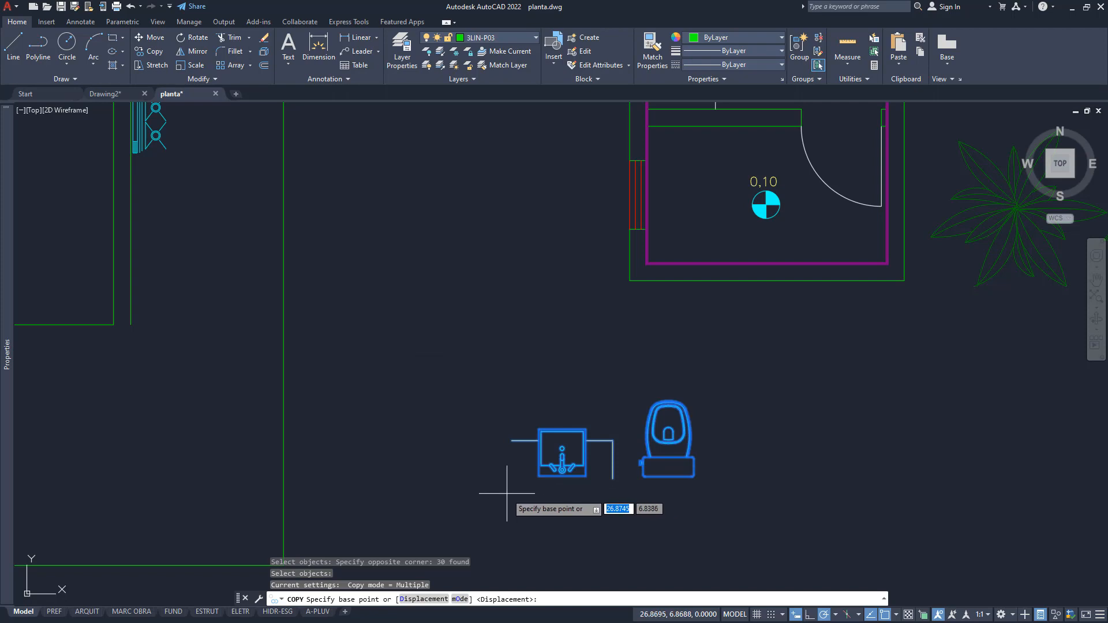
Step: Copy the fixtures from the counter's projected lower-left corner to the inner lower-left corner of the second plan's bathroom
scroll(516, 501, up, 6)
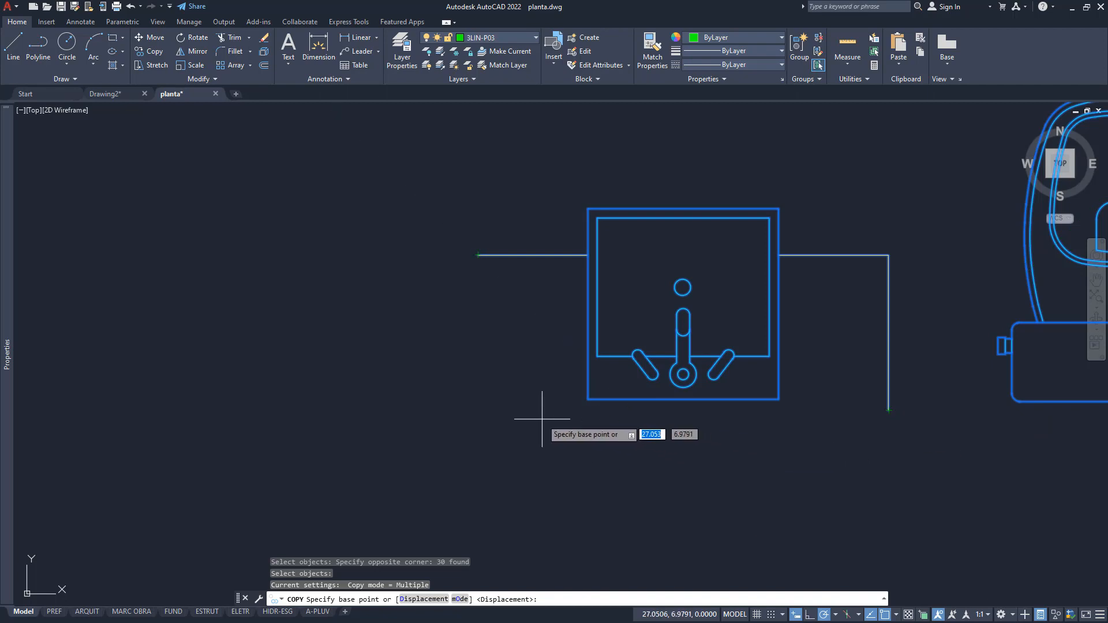
click(478, 410)
scroll(484, 427, down, 6)
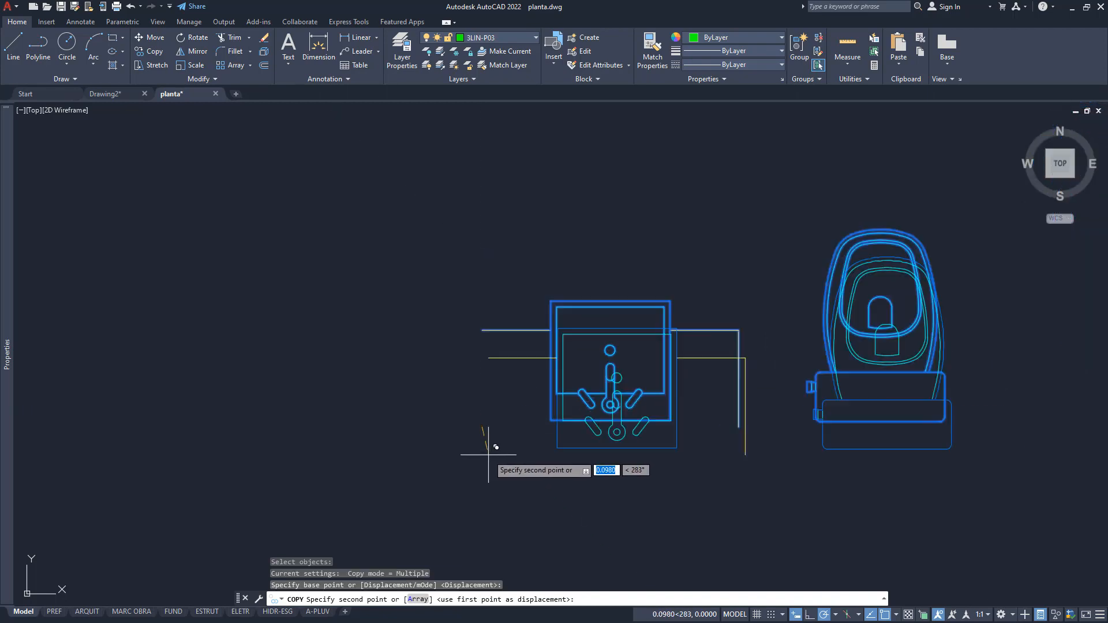
scroll(586, 320, up, 5)
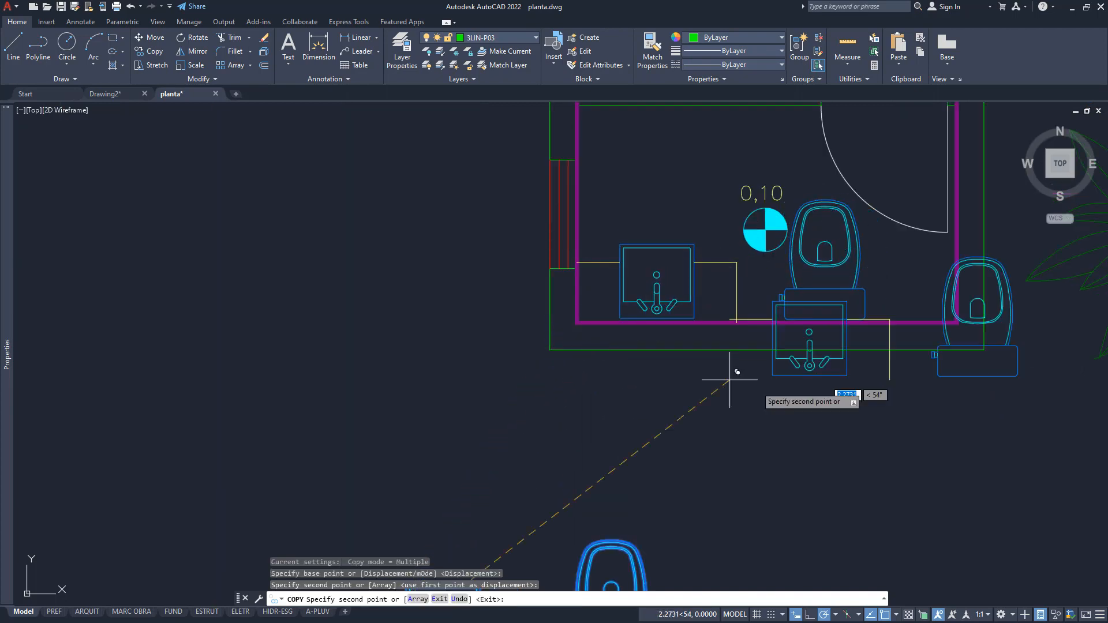
click(737, 346)
scroll(581, 355, up, 3)
scroll(581, 355, down, 3)
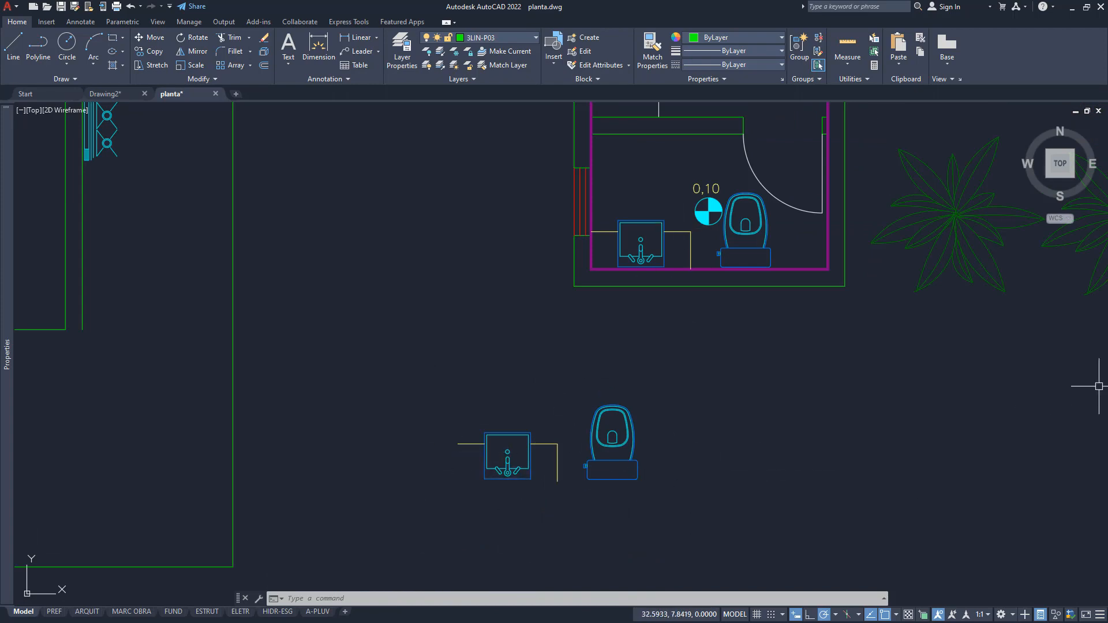
Step: Delete the rotated set of fixtures left outside the second plan
click(691, 507)
click(317, 331)
key(Delete)
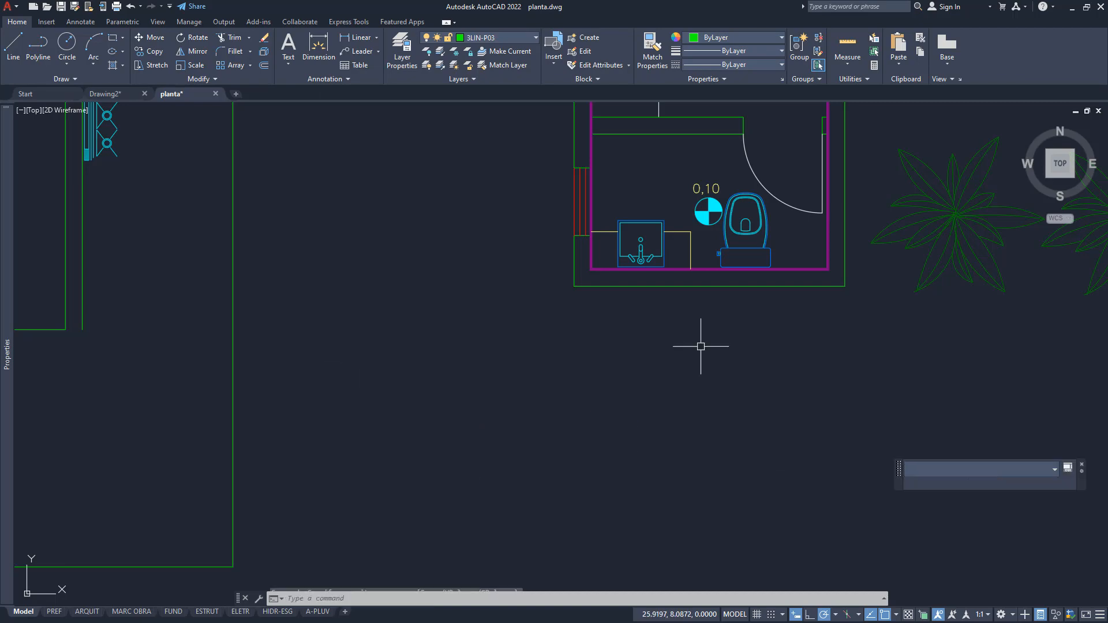
Step: Review the second plan with its copied bathroom fixtures, car and plants beside the ground floor plan
middle_drag(524, 376, 379, 512)
scroll(379, 511, down, 4)
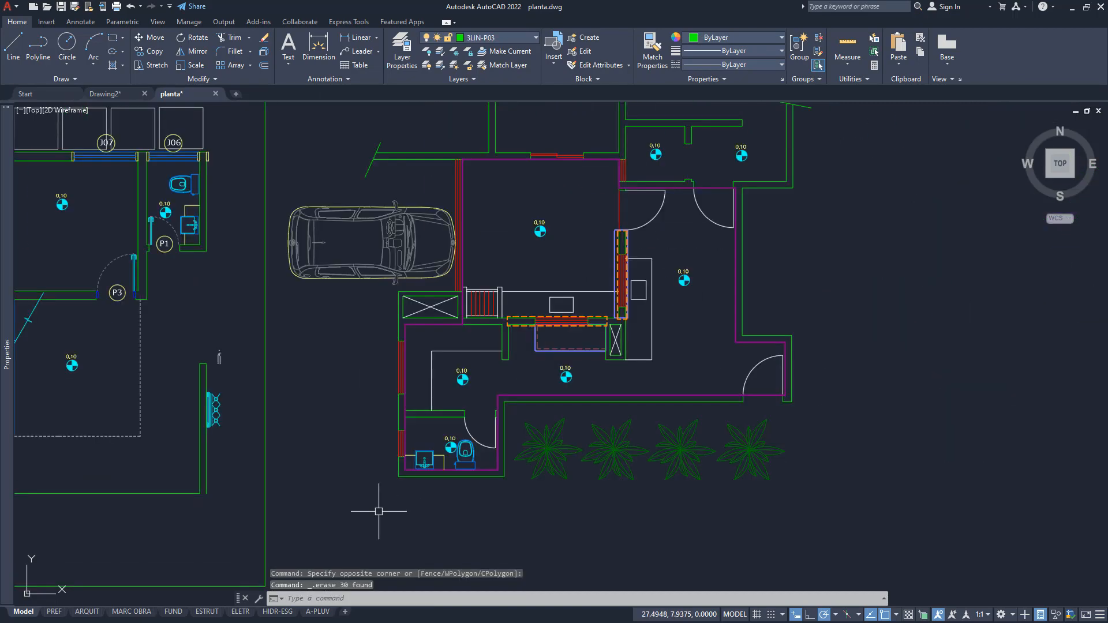
middle_drag(350, 412, 376, 431)
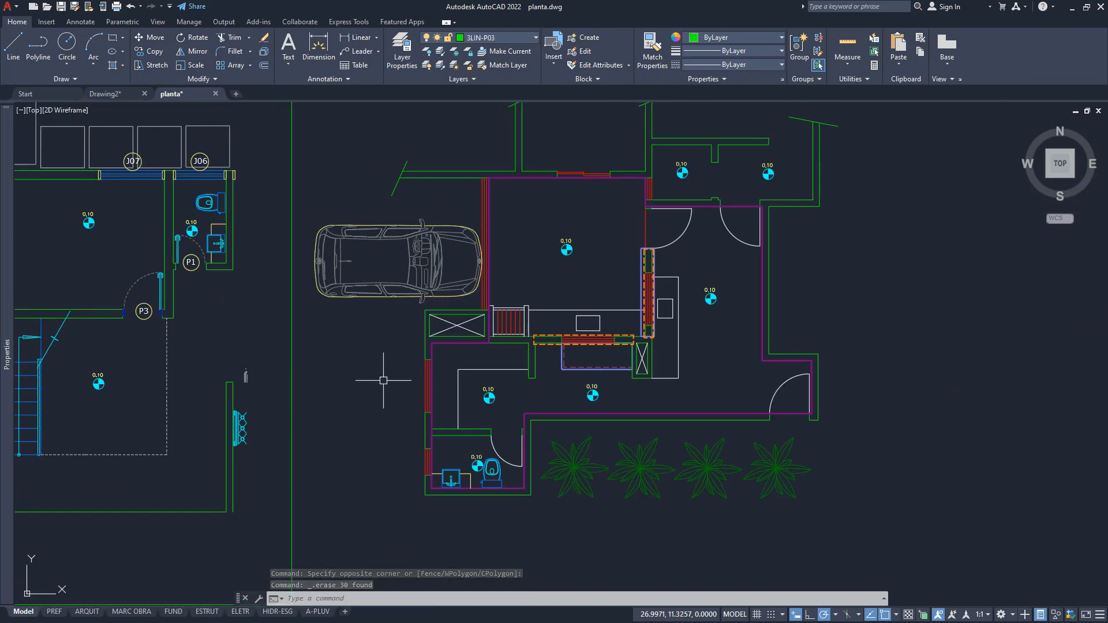
middle_drag(383, 380, 404, 413)
scroll(405, 416, up, 2)
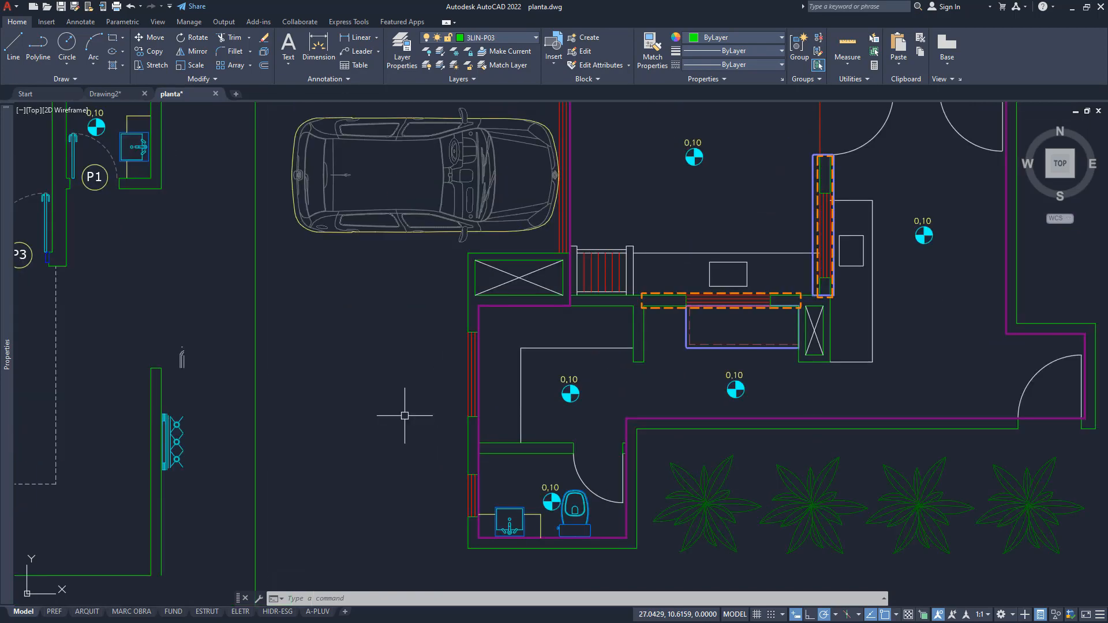
scroll(404, 415, down, 2)
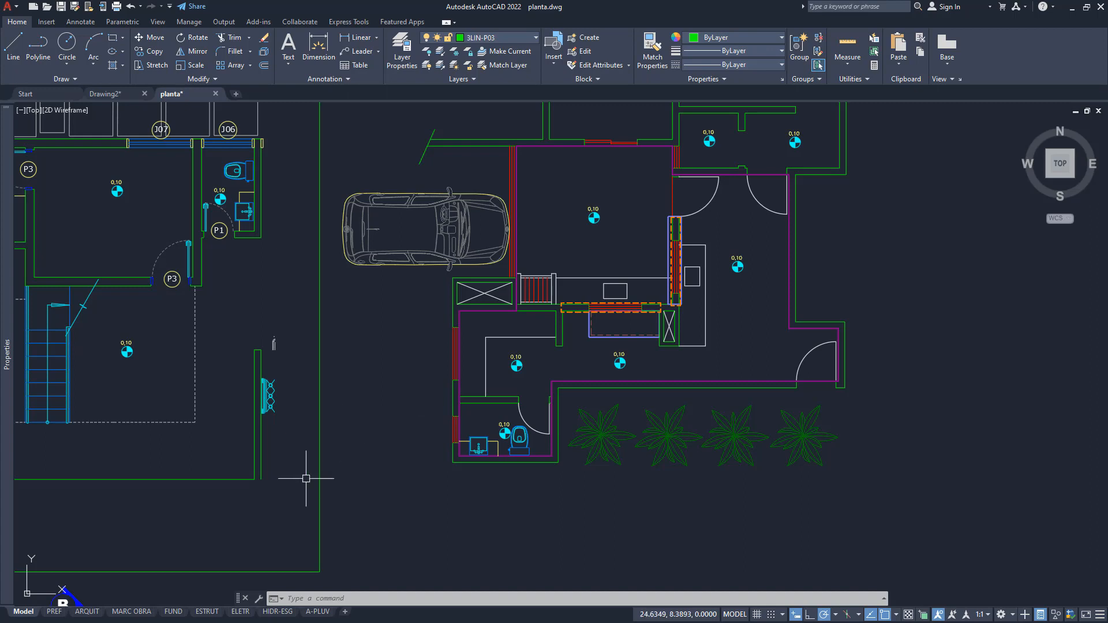
middle_drag(470, 462, 567, 510)
middle_drag(533, 431, 554, 466)
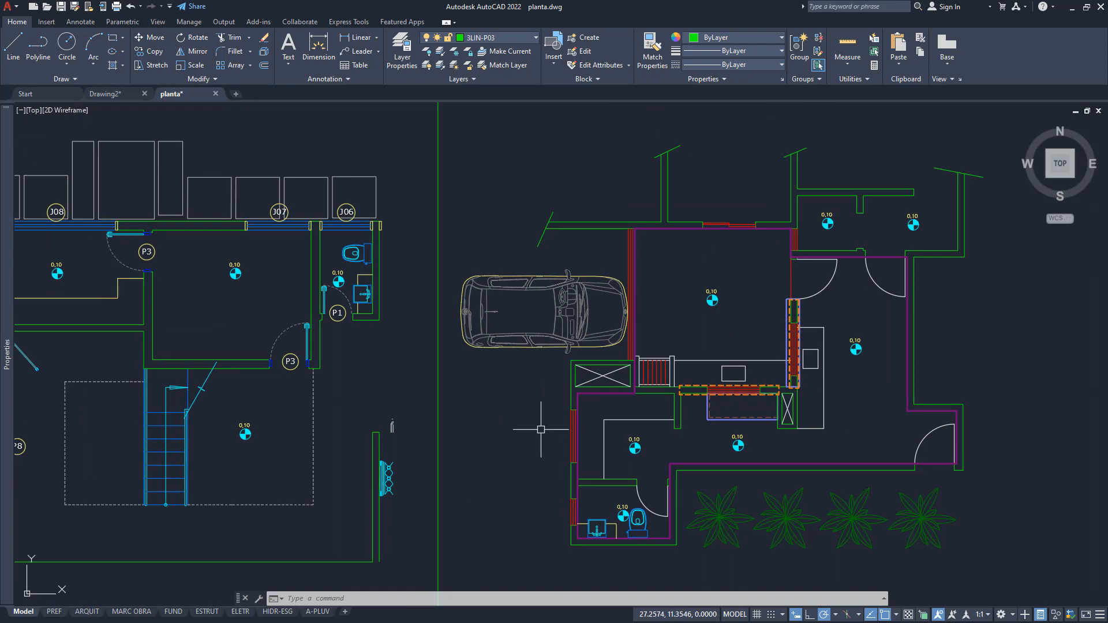
middle_drag(519, 497, 557, 387)
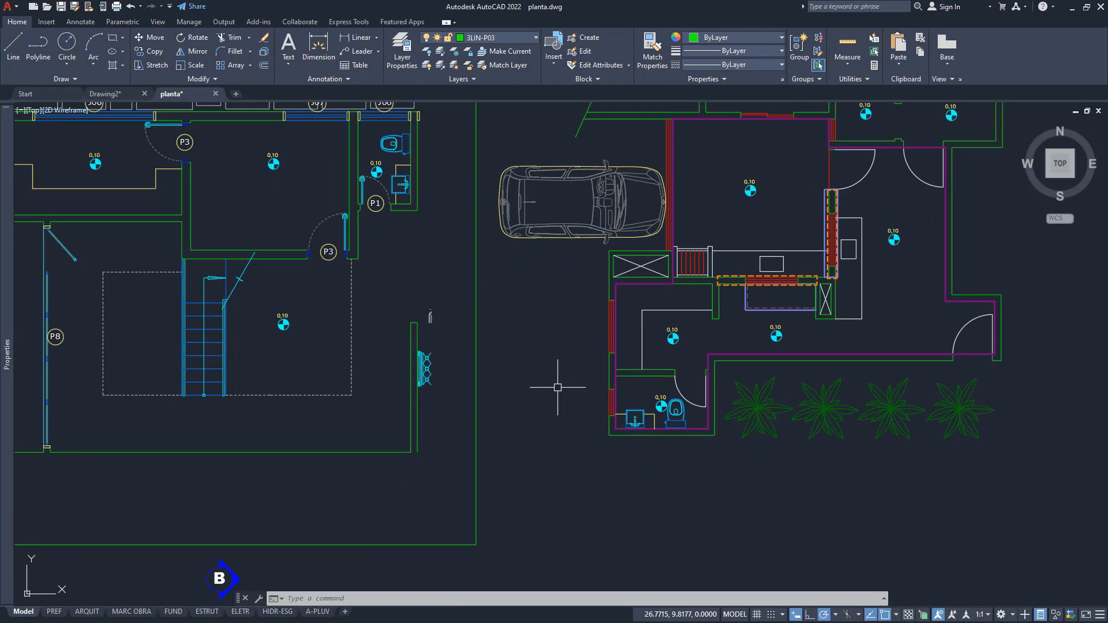
middle_drag(554, 376, 556, 444)
scroll(556, 439, down, 2)
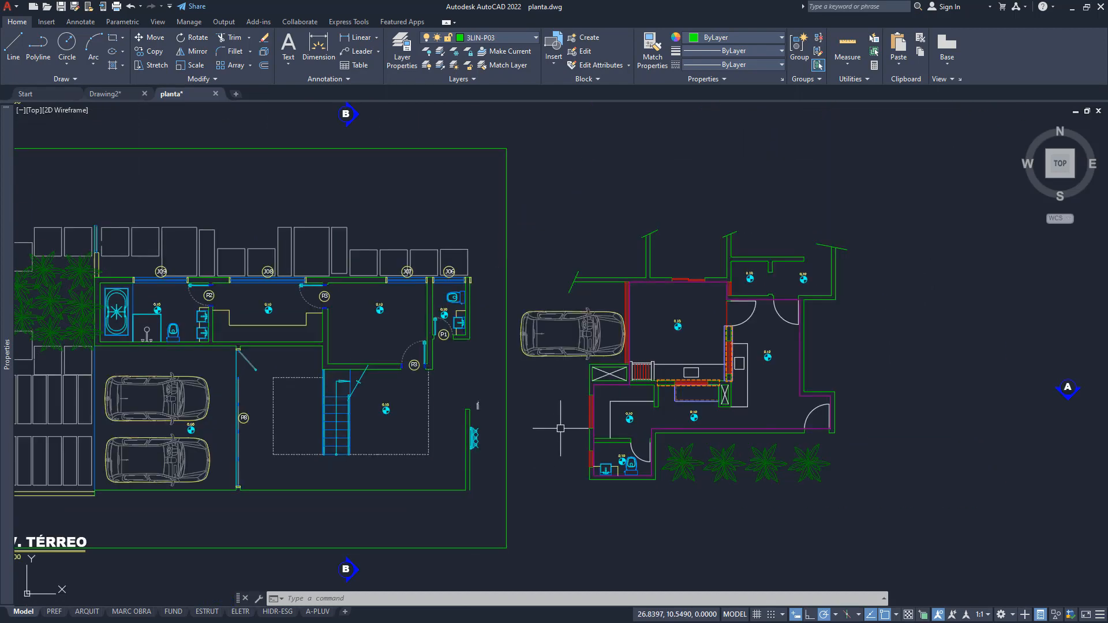
scroll(585, 397, up, 2)
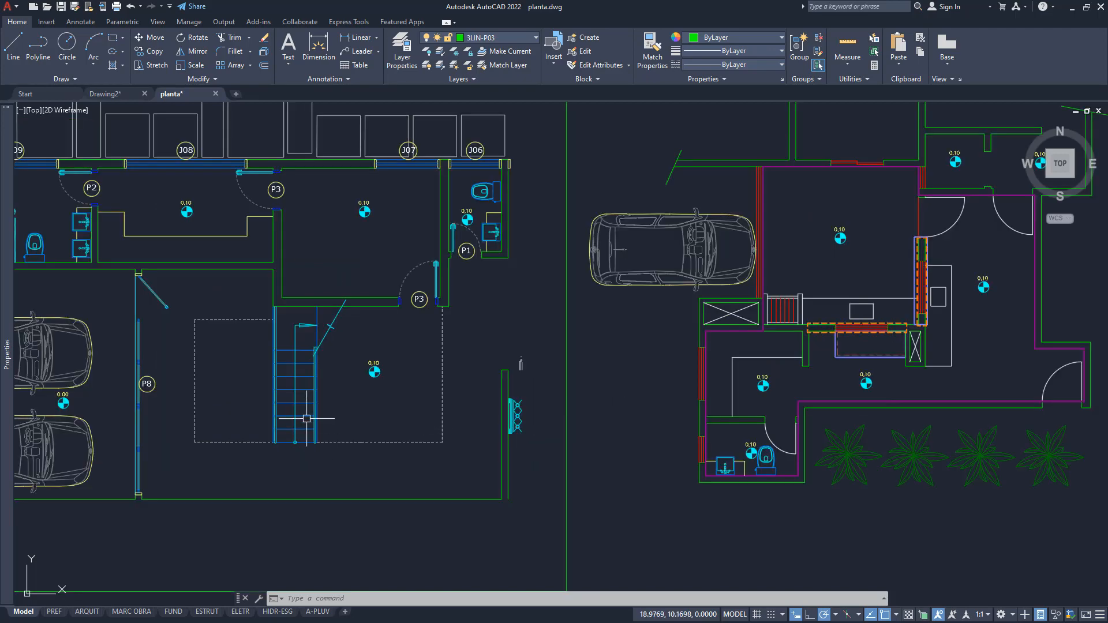
middle_drag(306, 419, 387, 448)
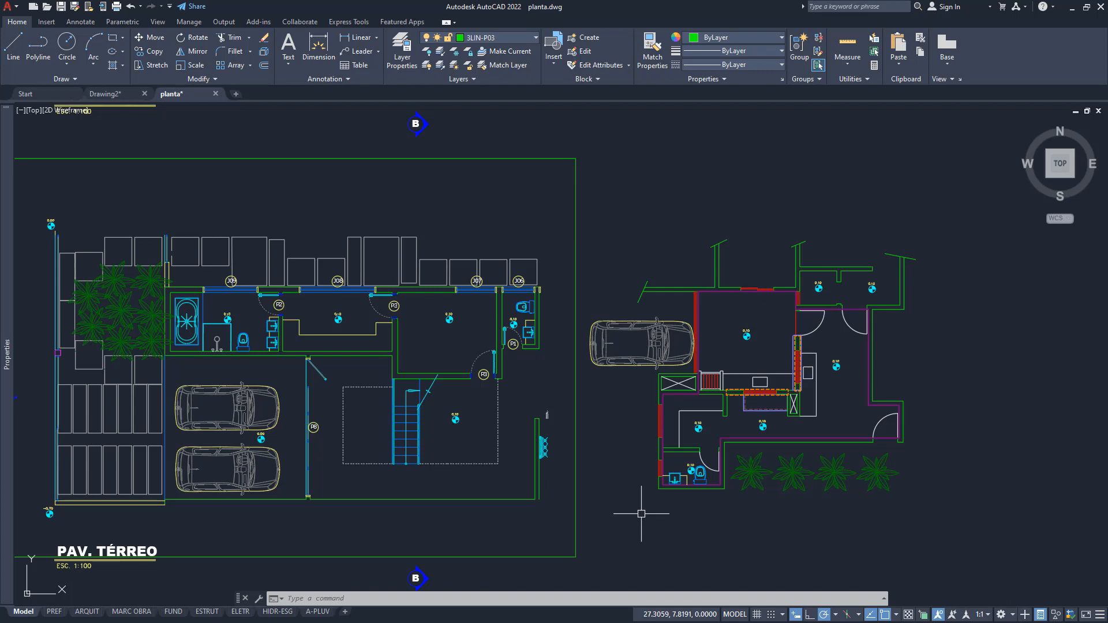
scroll(640, 513, down, 2)
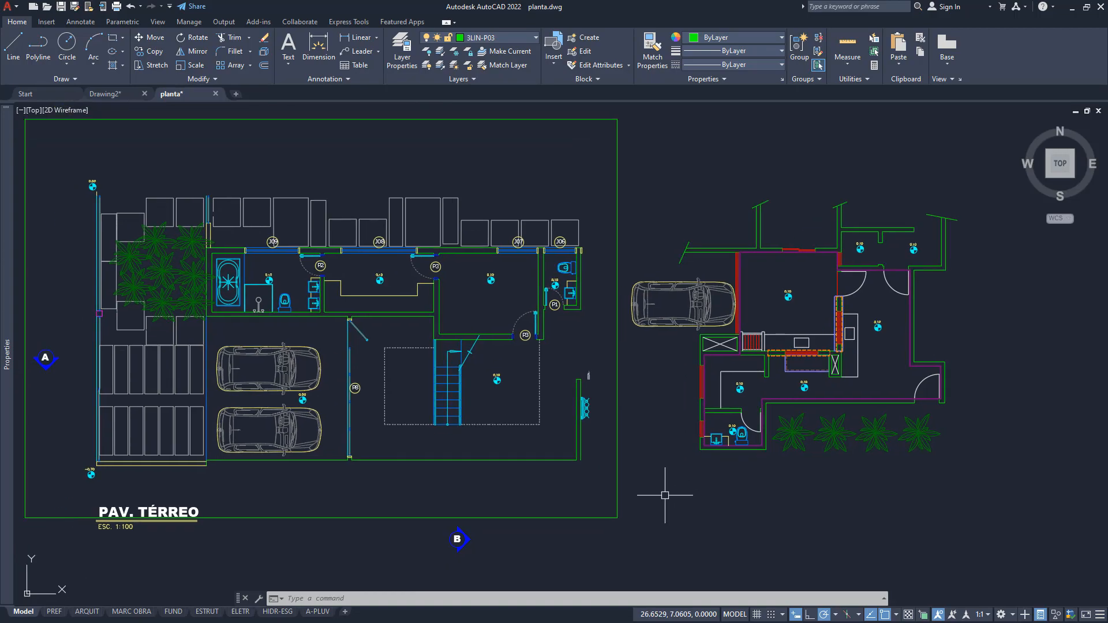